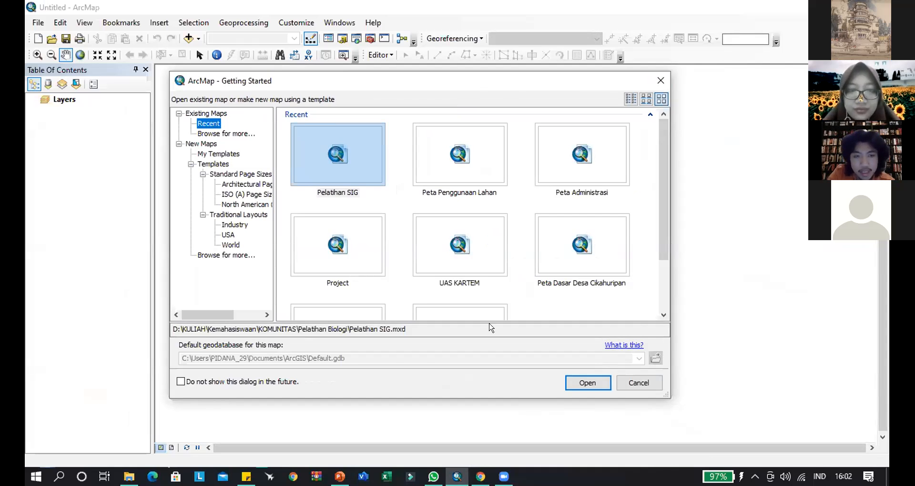
- Switch to the shared Google Drive training folder in Chrome and preview the Tahapan Georeferencing video inside the 2. Georeferencing folder
click(480, 476)
click(243, 11)
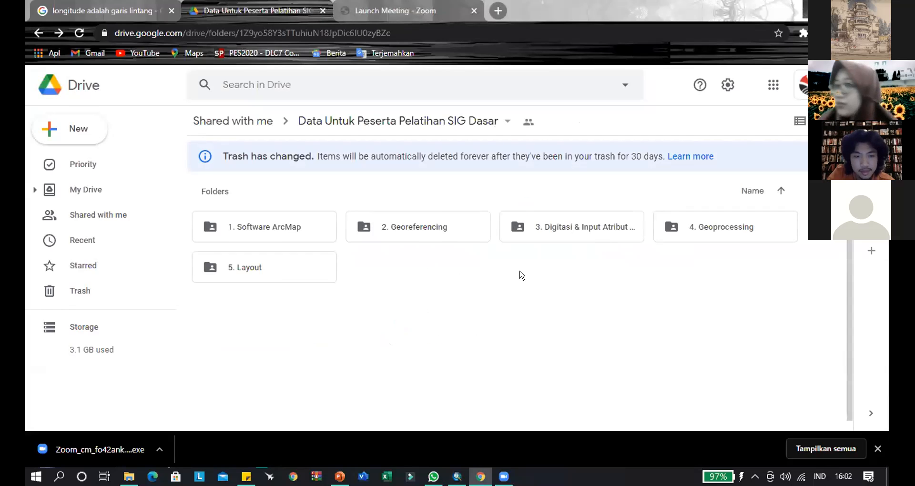
double_click(431, 232)
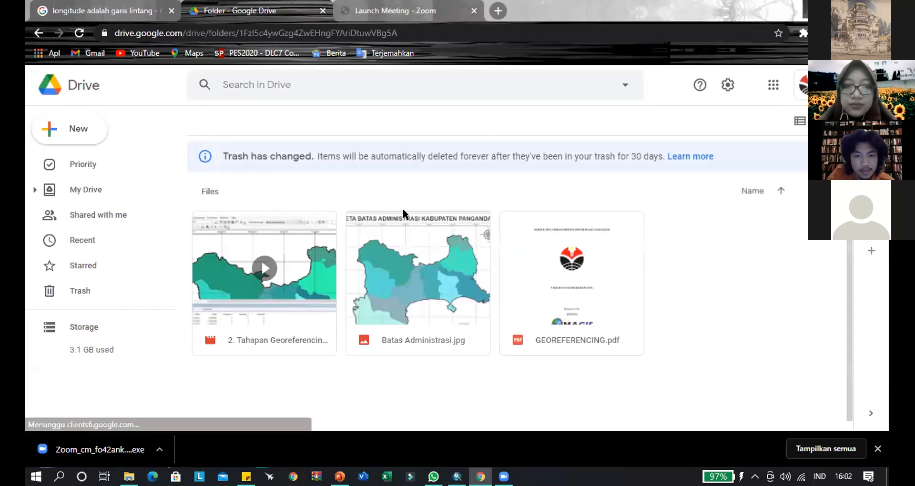
click(279, 286)
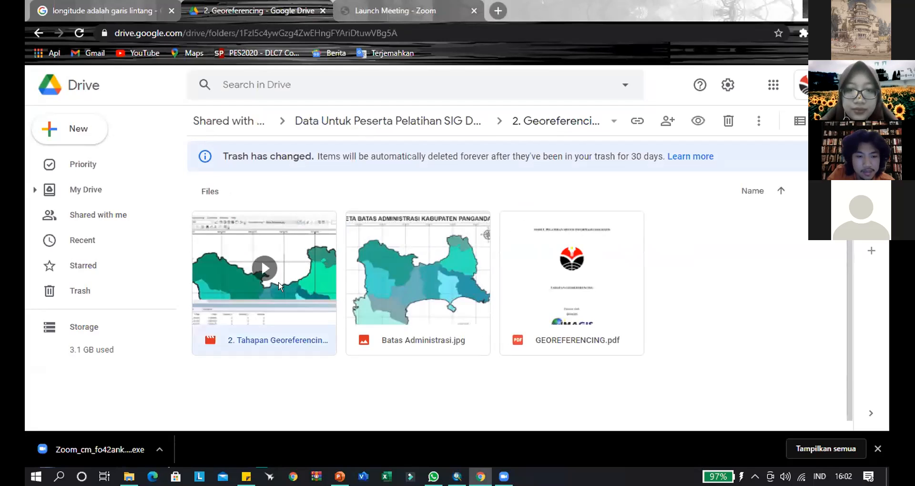
double_click(279, 286)
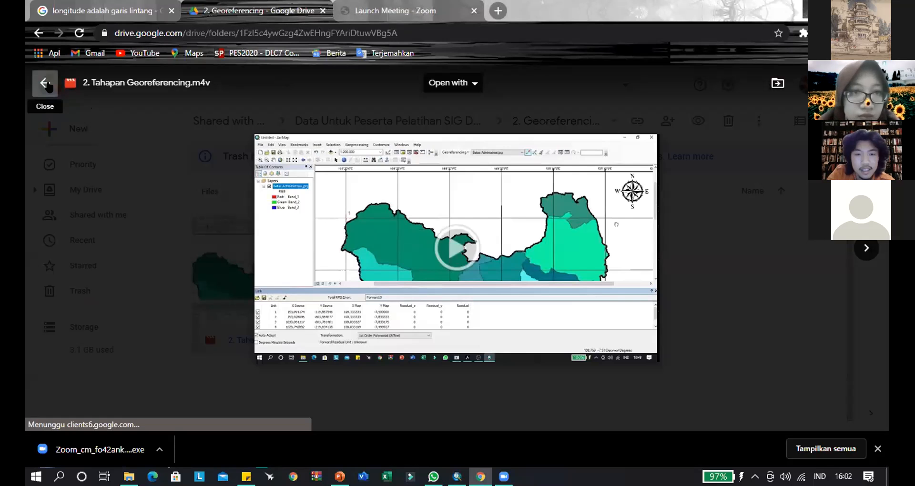
click(46, 85)
click(39, 33)
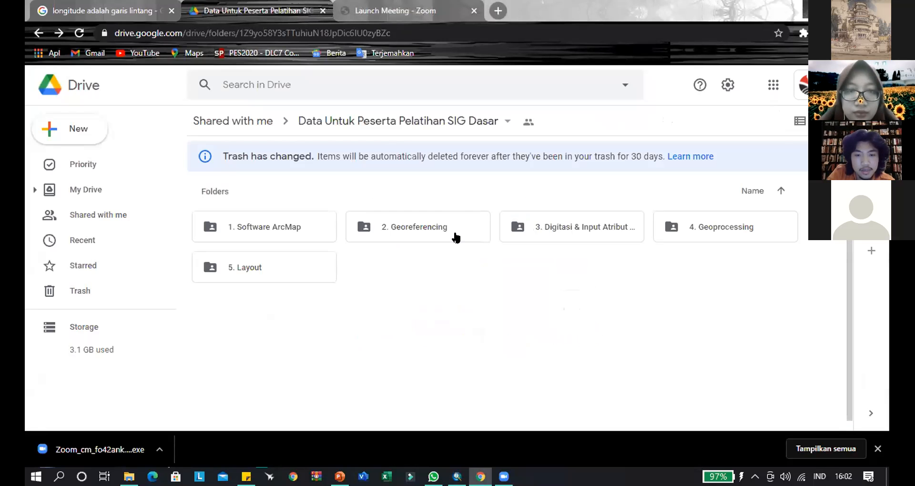
- View the contents of the 3. Digitasi & Input Atribut Tabel and 2. Georeferencing folders, and return to ArcMap
double_click(598, 231)
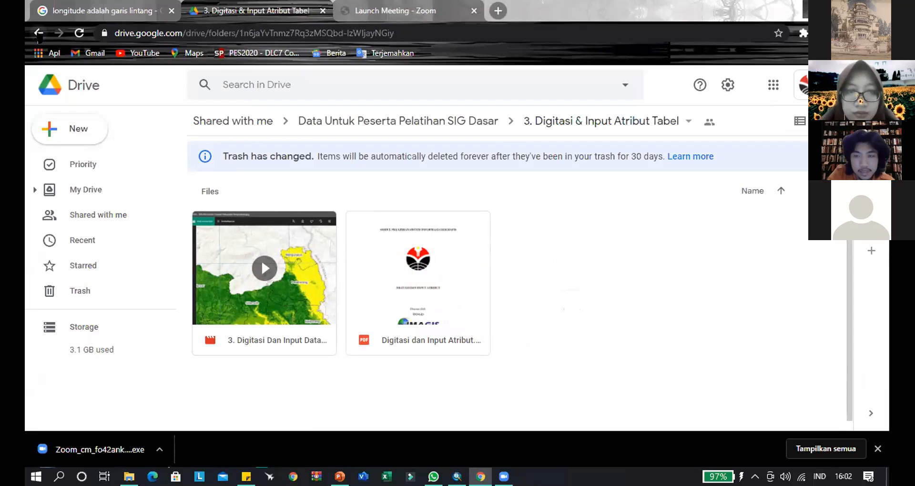
click(38, 33)
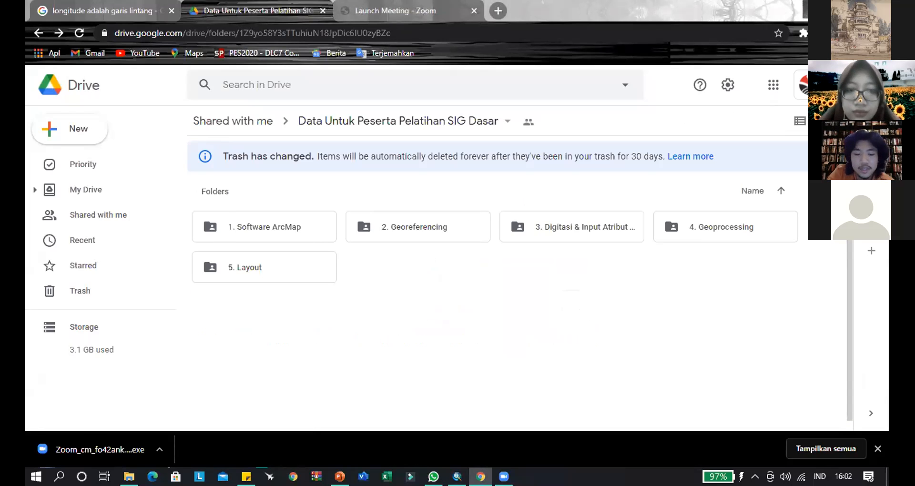
double_click(427, 229)
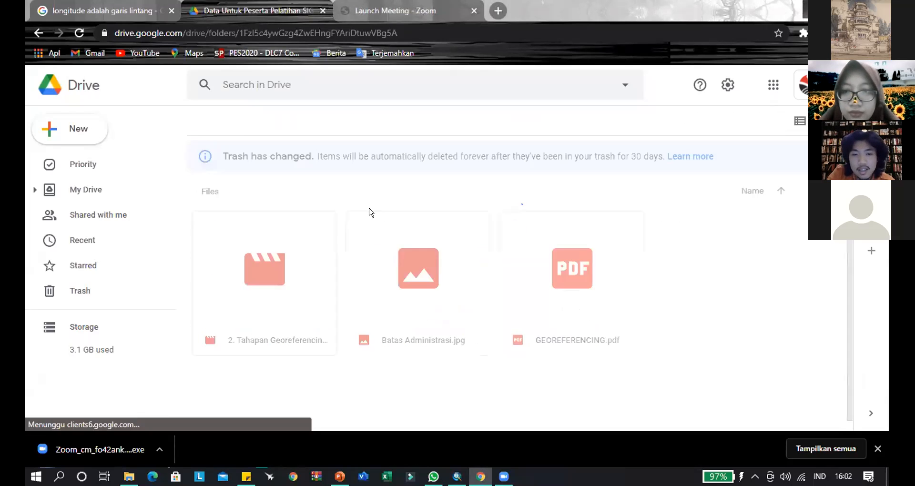
click(38, 33)
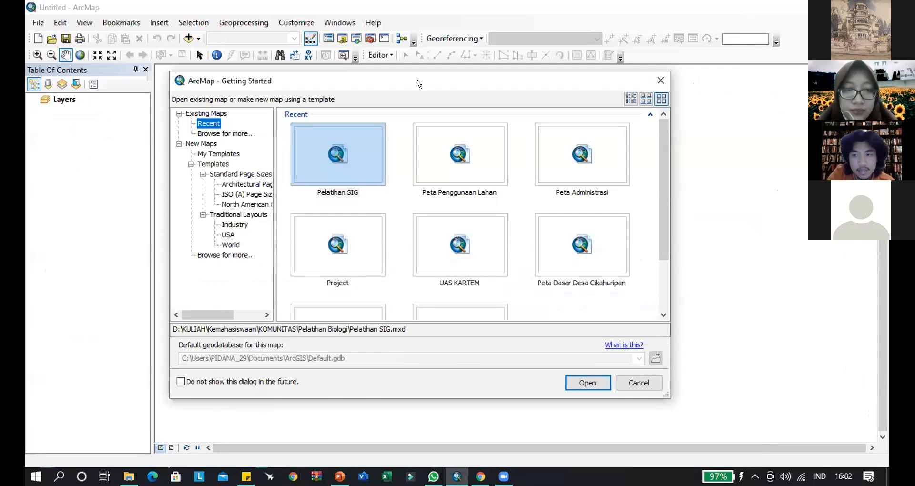
- Dismiss the Getting Started dialog to work in the blank untitled map
drag(538, 81, 571, 79)
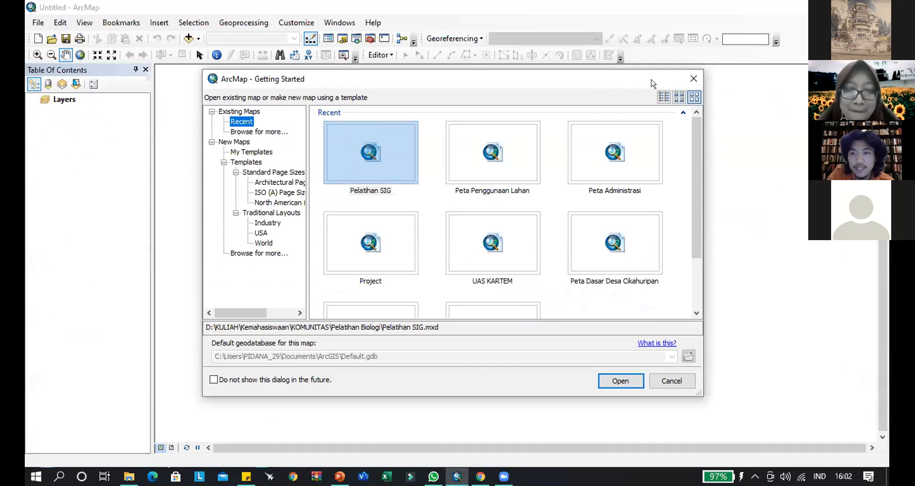
drag(628, 76, 622, 75)
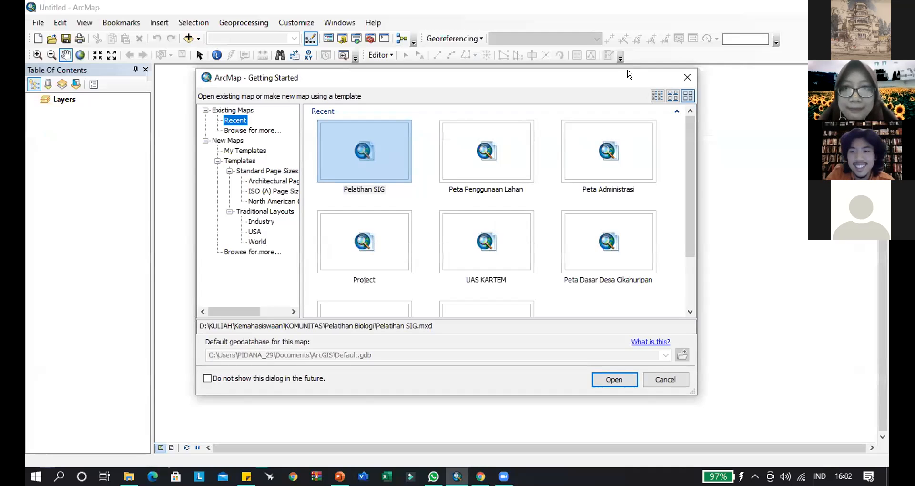
drag(622, 81, 611, 90)
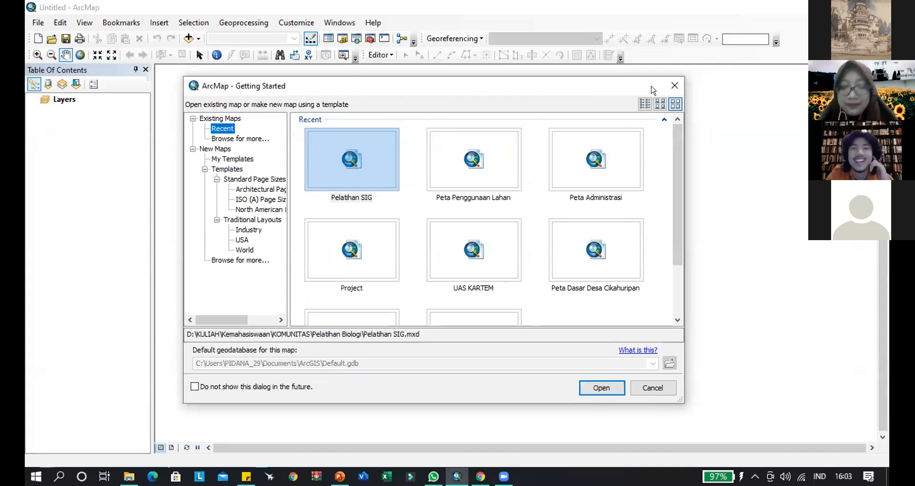
click(675, 85)
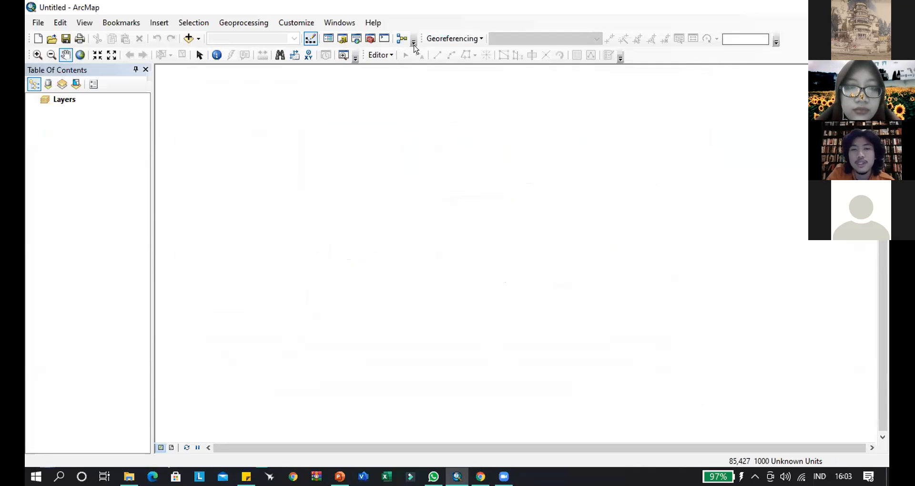
- Turn the Georeferencing toolbar off and back on
click(287, 22)
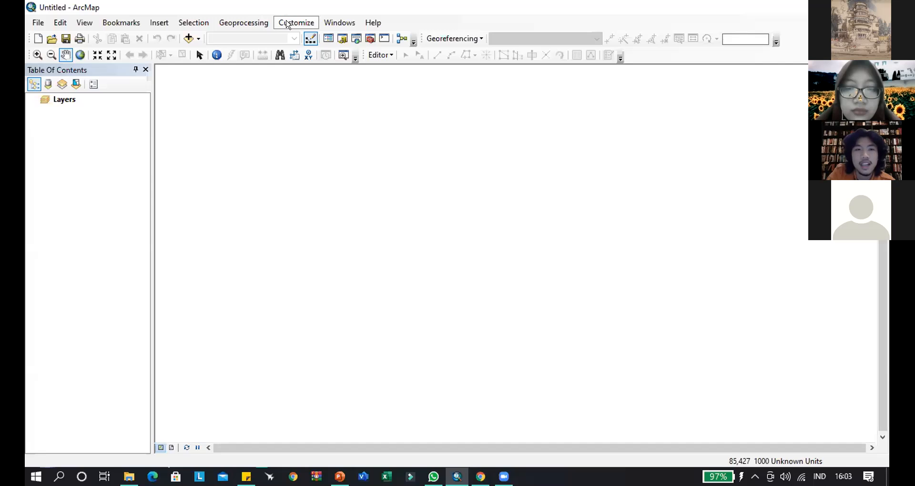
mouse_move(340, 38)
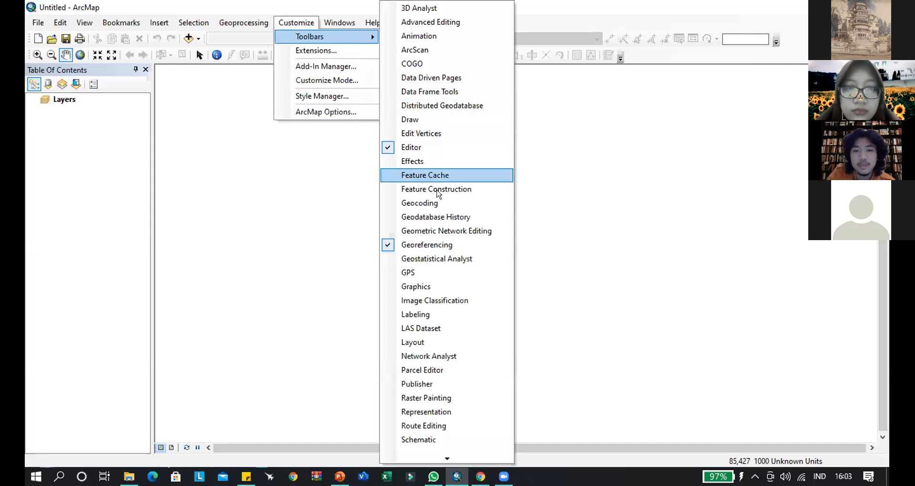
click(448, 246)
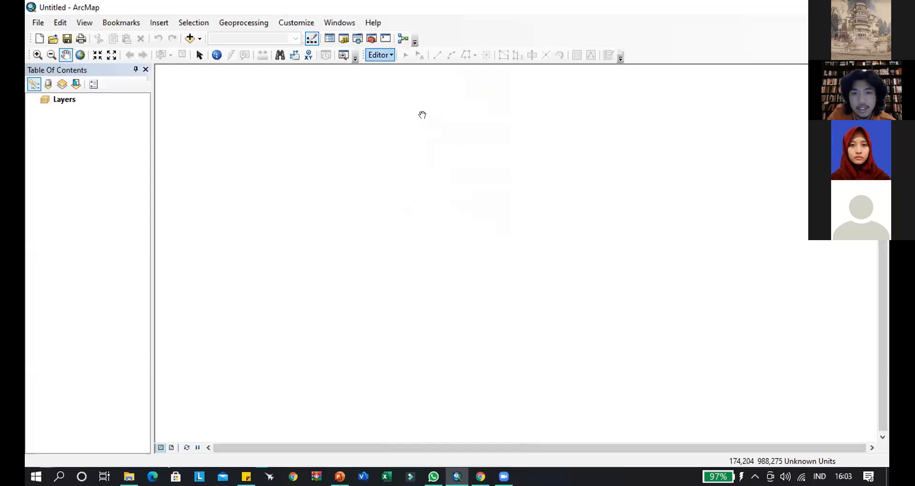
click(315, 24)
mouse_move(369, 34)
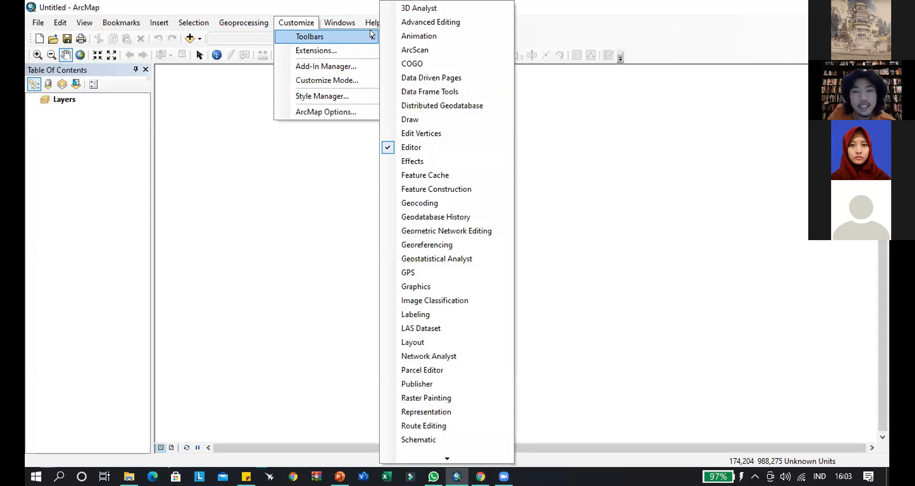
click(442, 245)
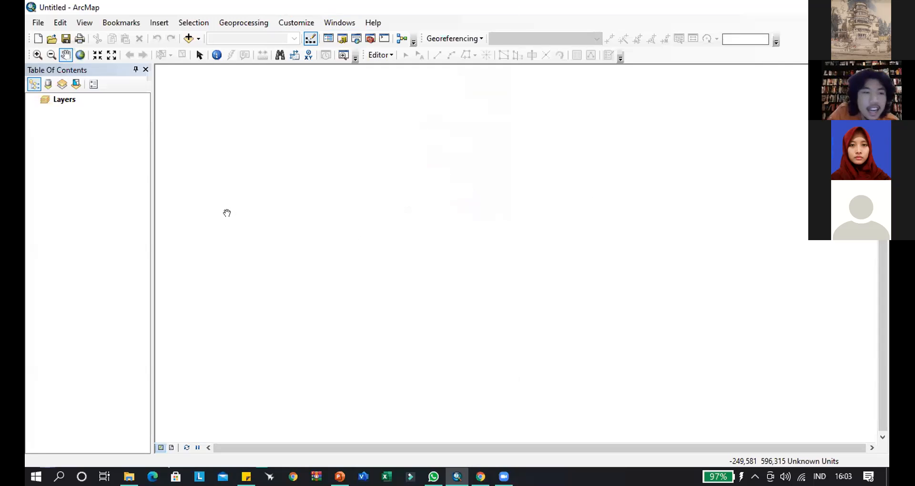
right_click(63, 100)
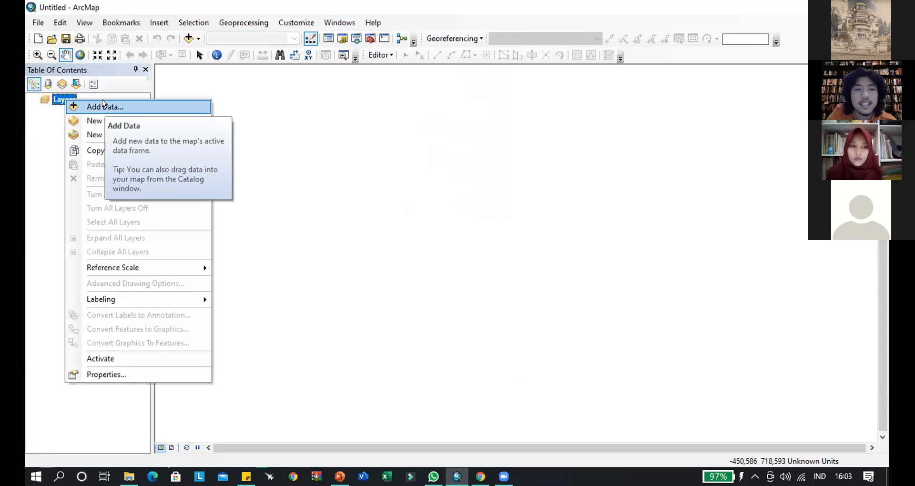
click(103, 106)
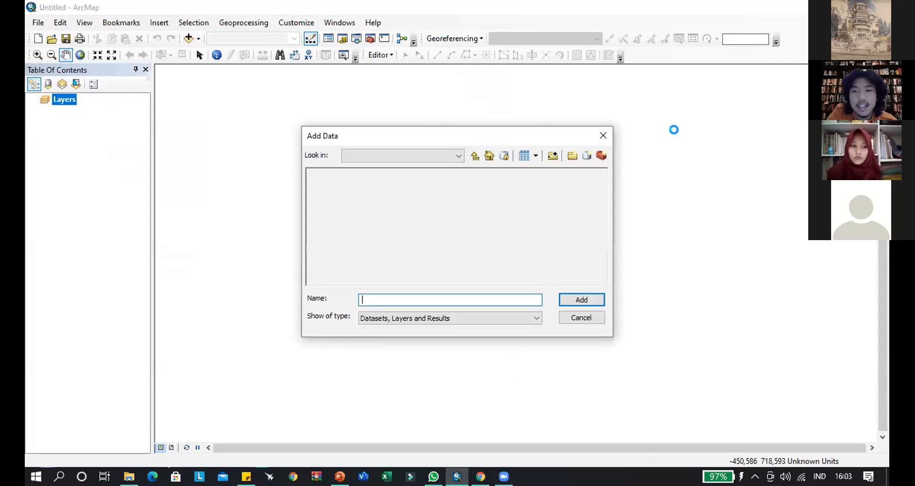
click(602, 136)
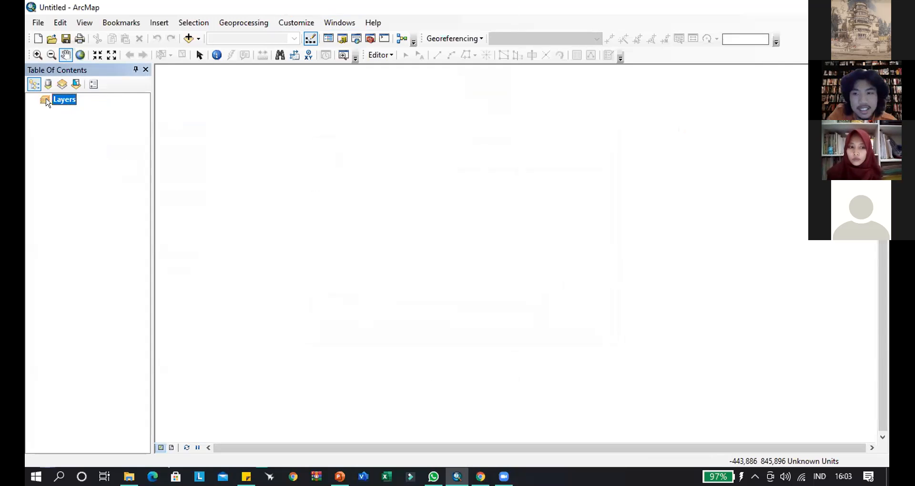
- Start adding data to the Layers data frame and browse up to the Kemahasiswaan folder
right_click(47, 103)
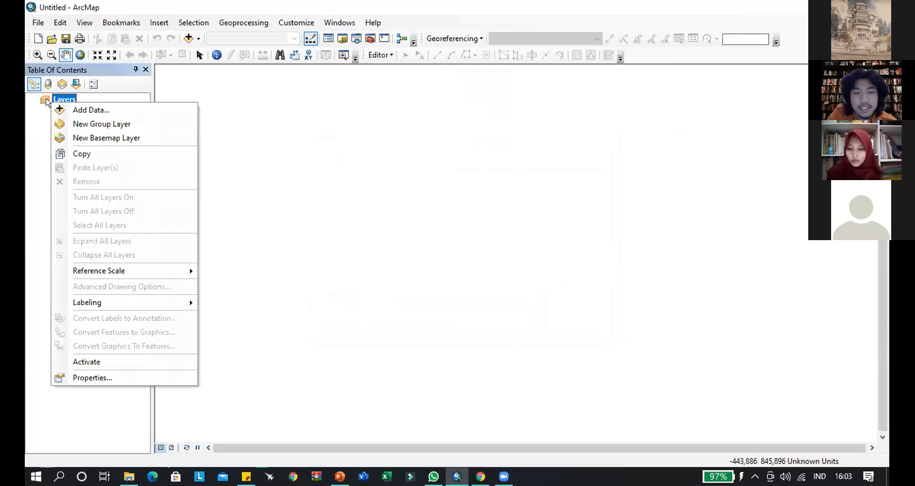
click(77, 110)
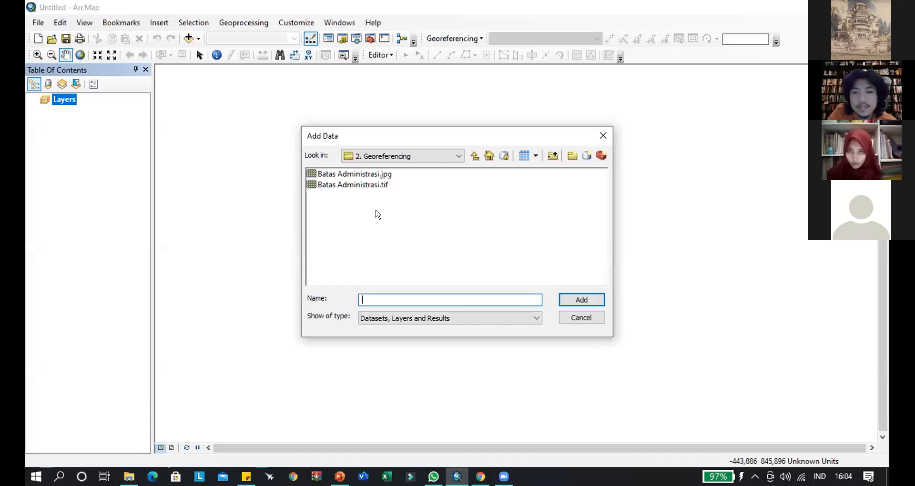
click(403, 156)
click(399, 220)
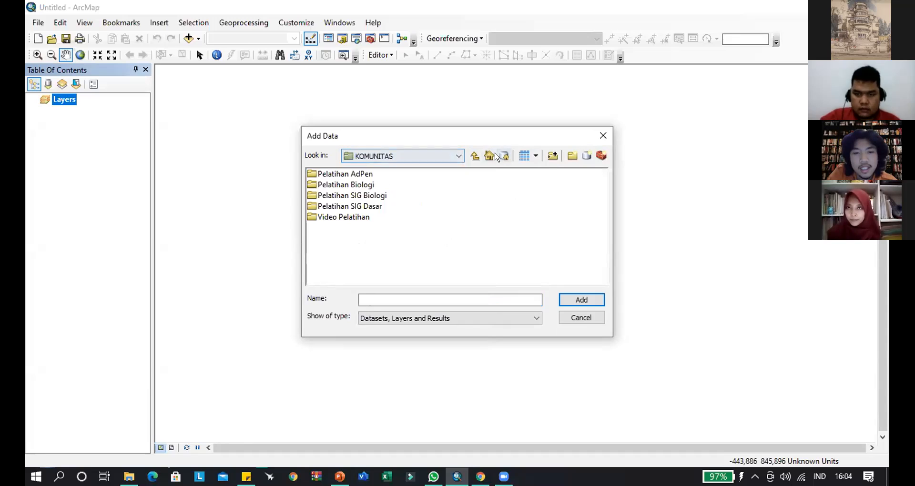
click(475, 158)
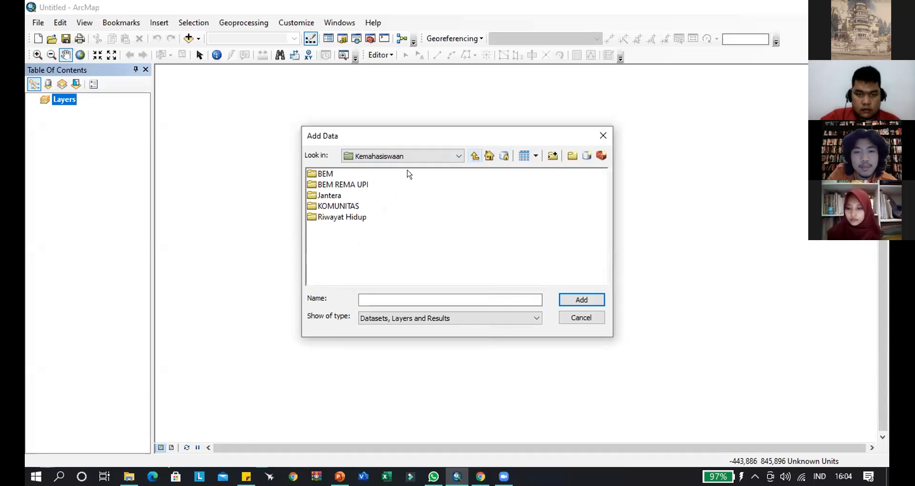
- Start a new folder connection and expand the D: drive folder tree through KULIAH to Kemahasiswaan
click(552, 157)
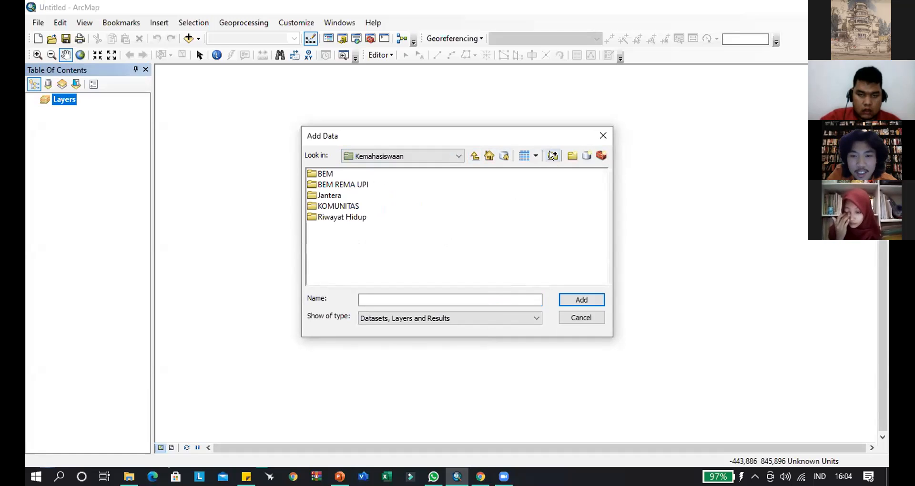
click(551, 154)
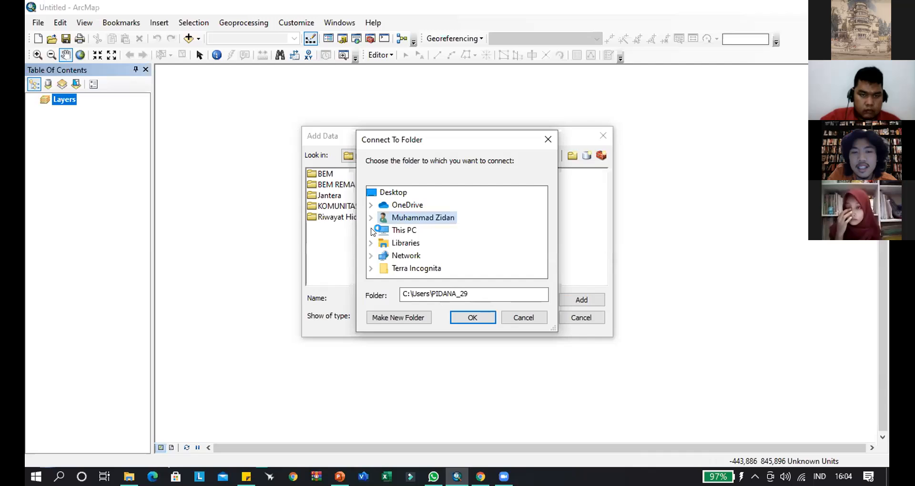
scroll(388, 231, down, 3)
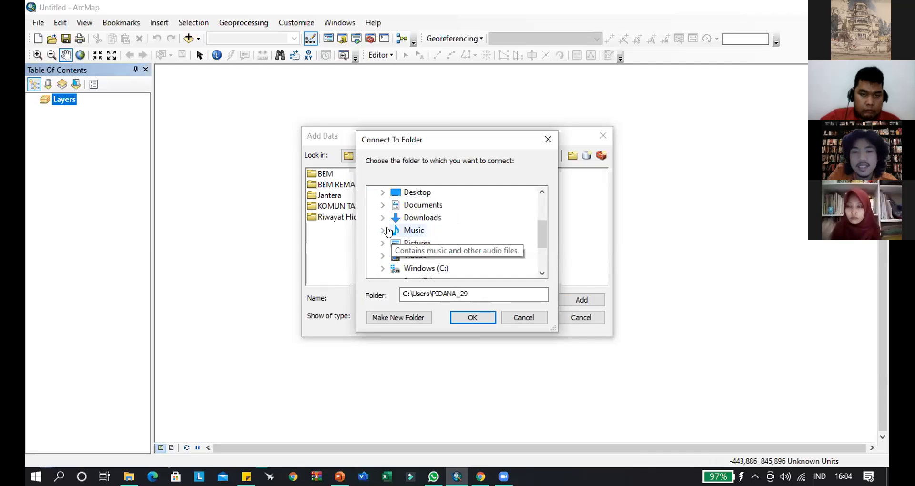
click(382, 218)
scroll(424, 231, down, 3)
click(394, 205)
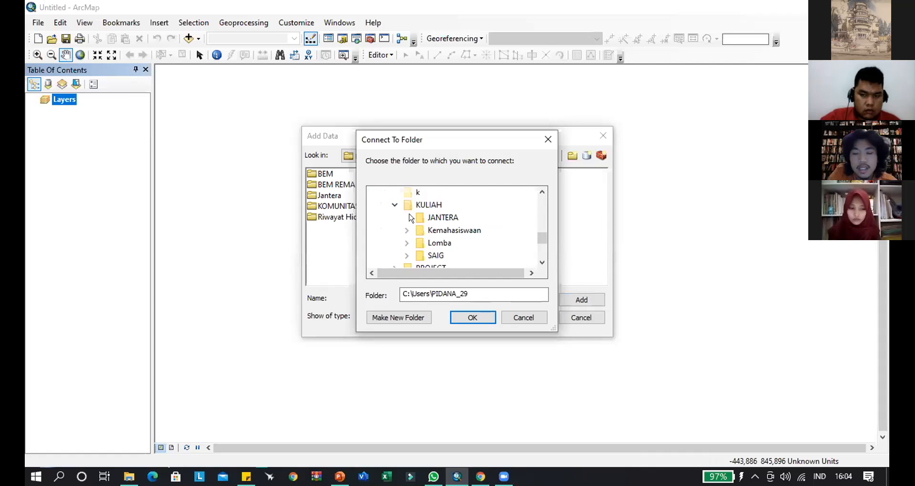
scroll(418, 218, down, 1)
click(407, 192)
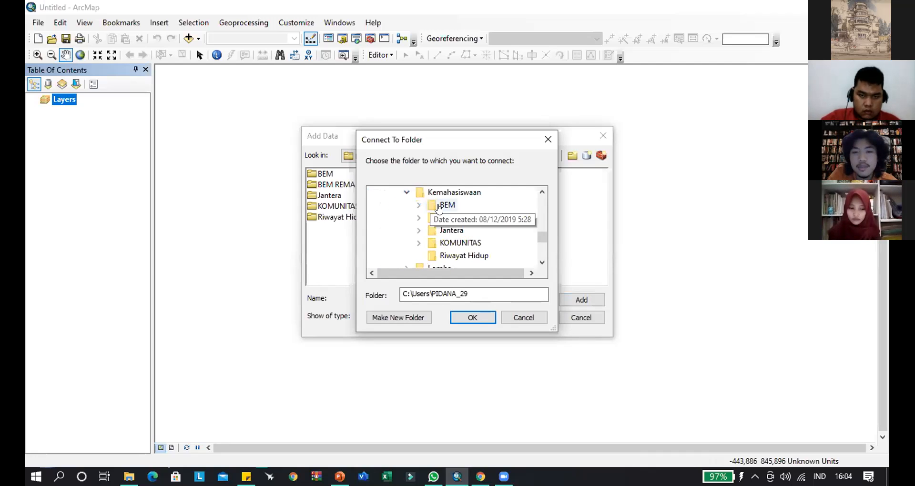
- Connect to the Pelatihan SIG Biologi folder inside KOMUNITAS
scroll(446, 240, up, 1)
scroll(431, 244, down, 1)
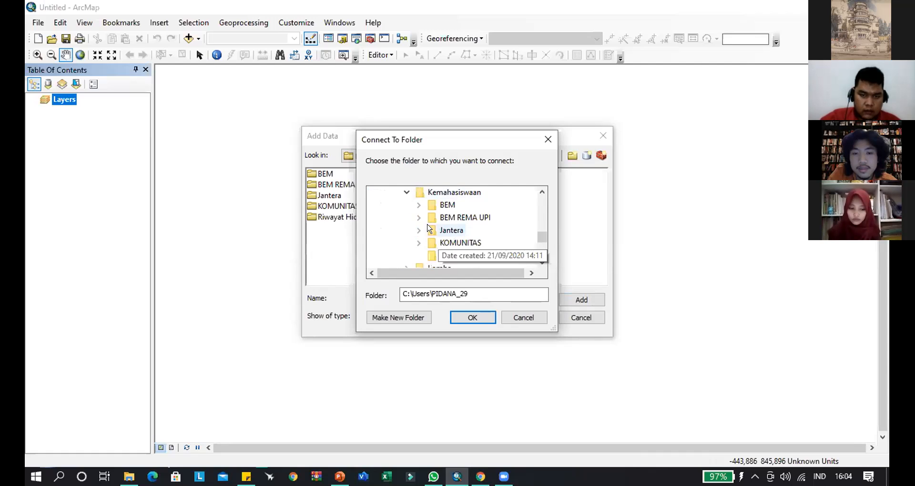
click(419, 243)
scroll(445, 235, down, 1)
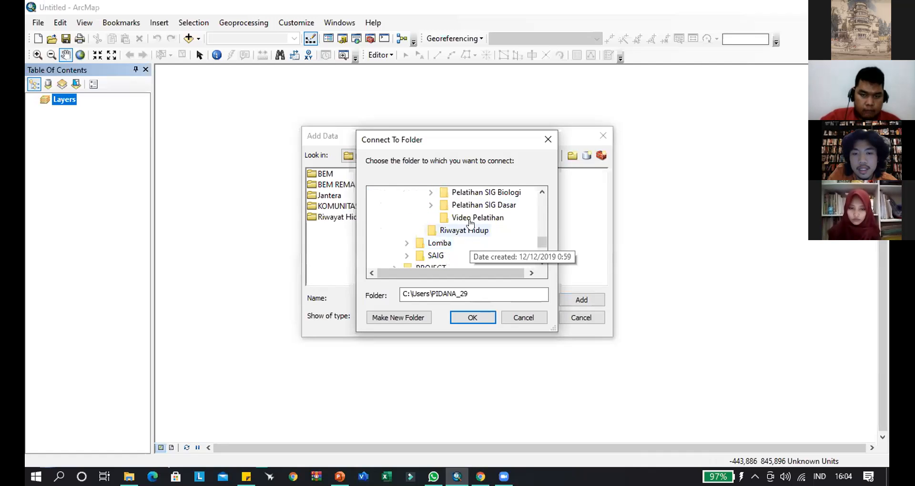
double_click(482, 192)
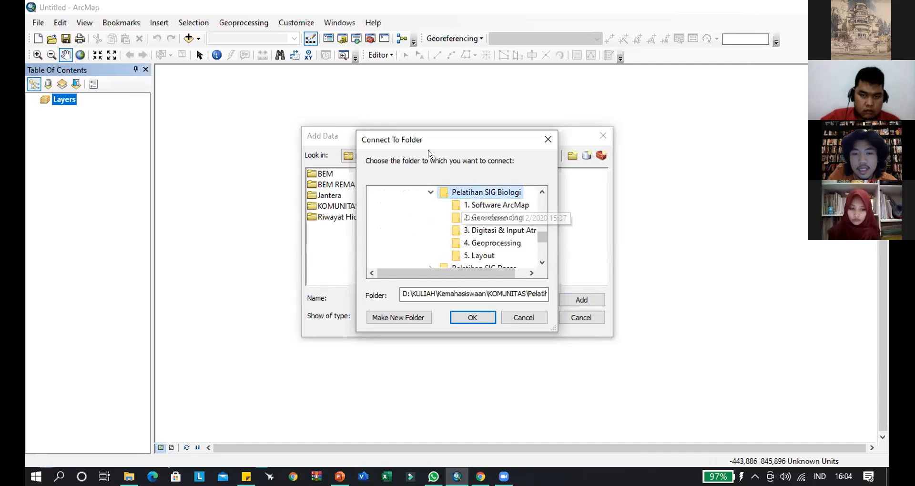
drag(479, 272, 494, 274)
click(468, 315)
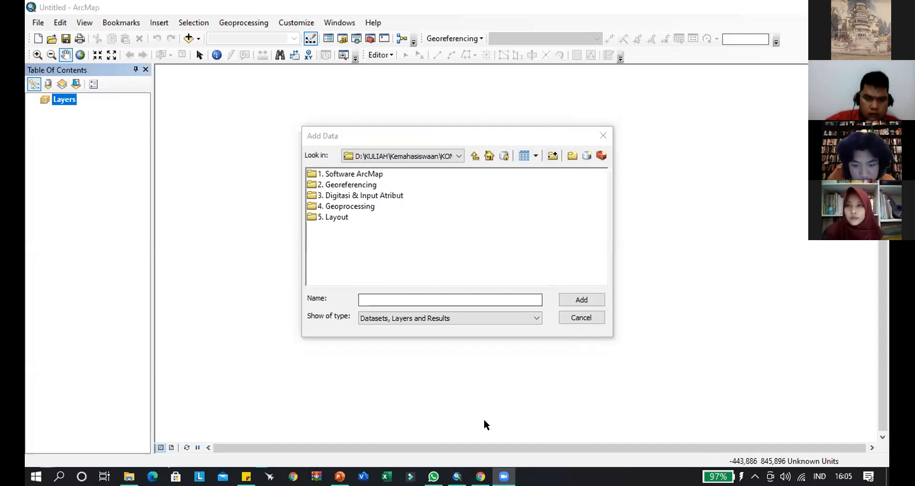
click(552, 156)
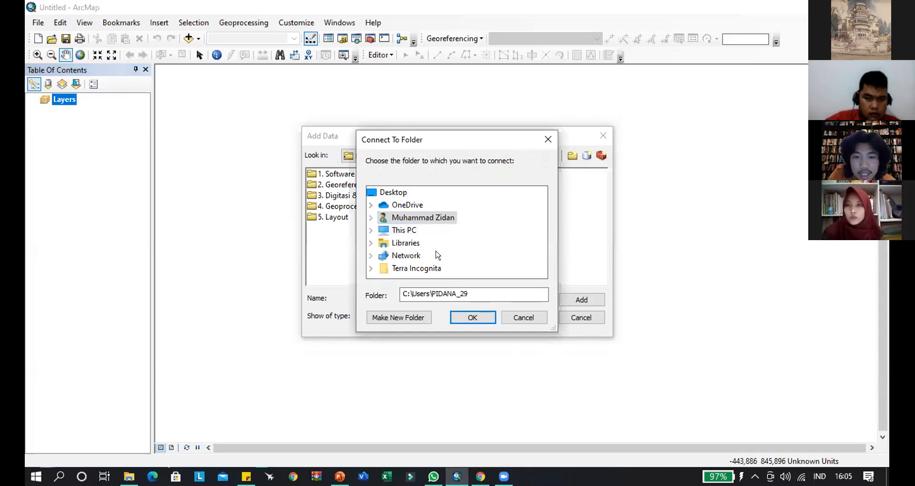
click(370, 231)
scroll(381, 224, down, 3)
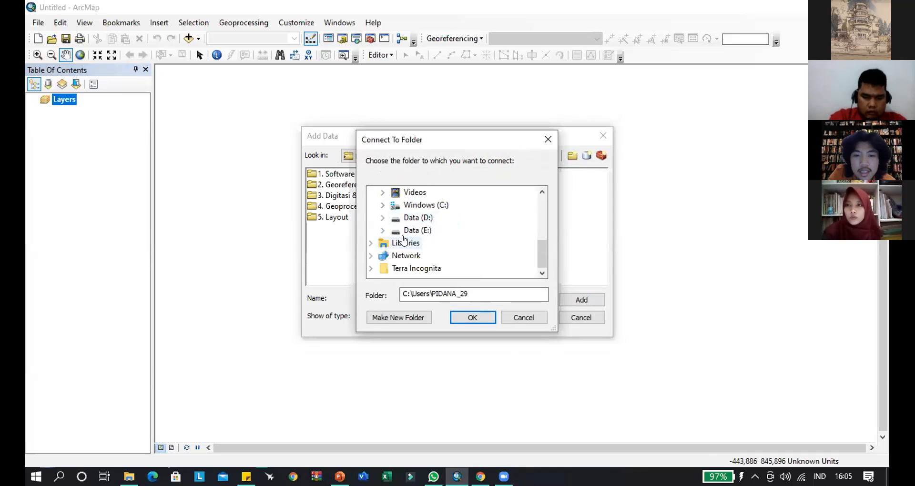
click(382, 218)
scroll(440, 236, down, 2)
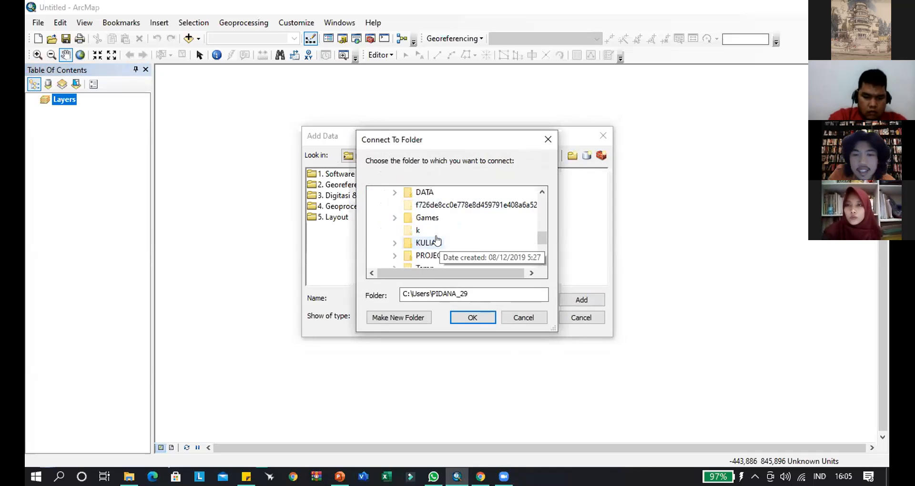
click(395, 205)
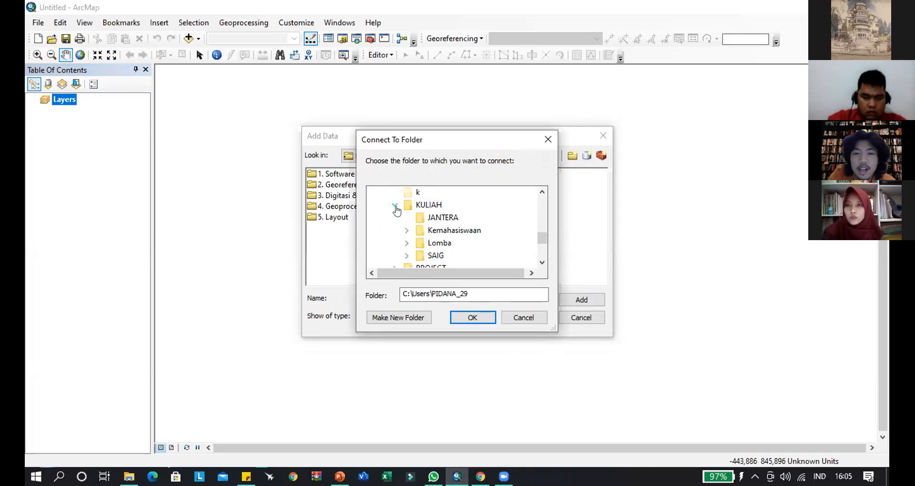
click(406, 231)
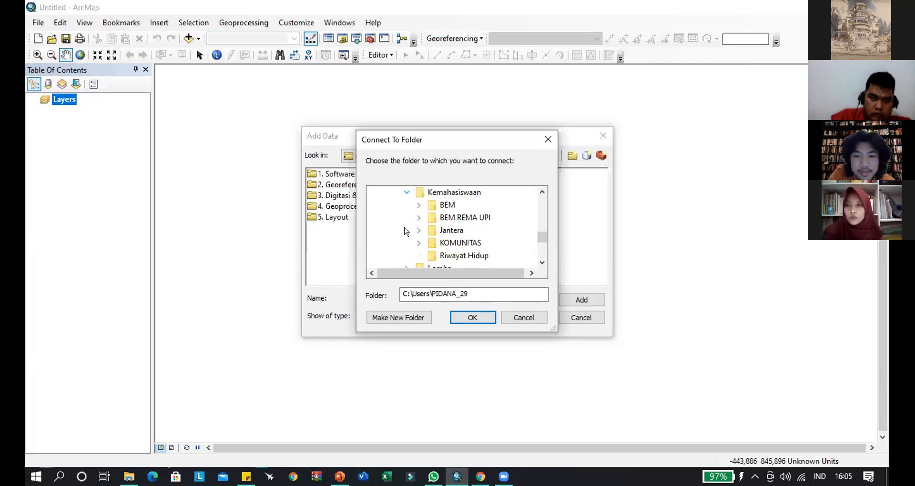
click(406, 193)
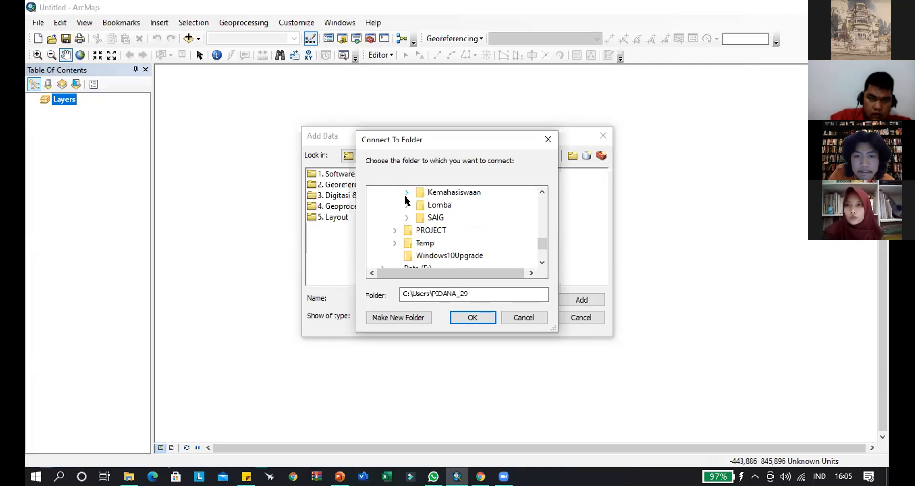
scroll(405, 205, up, 2)
click(547, 140)
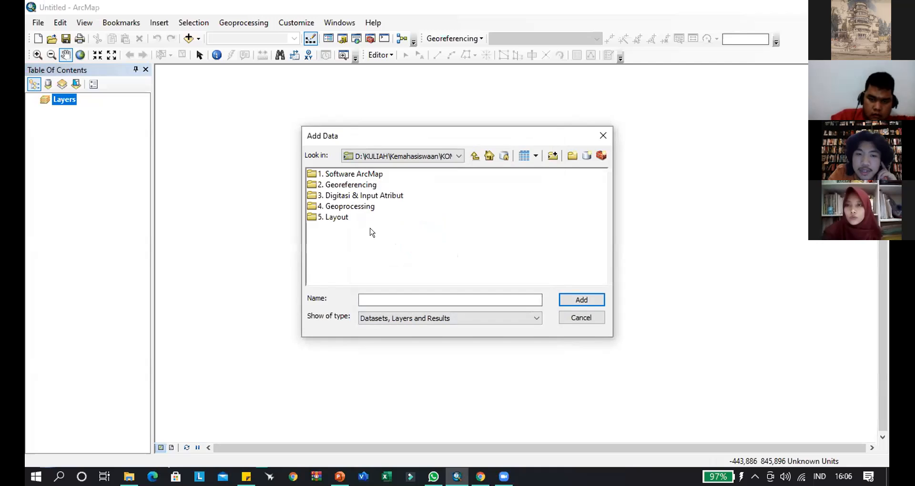
- Add Batas Administrasi.jpg from the 2. Georeferencing folder to the map, accepting its unknown spatial reference, and remove the layer again
click(346, 185)
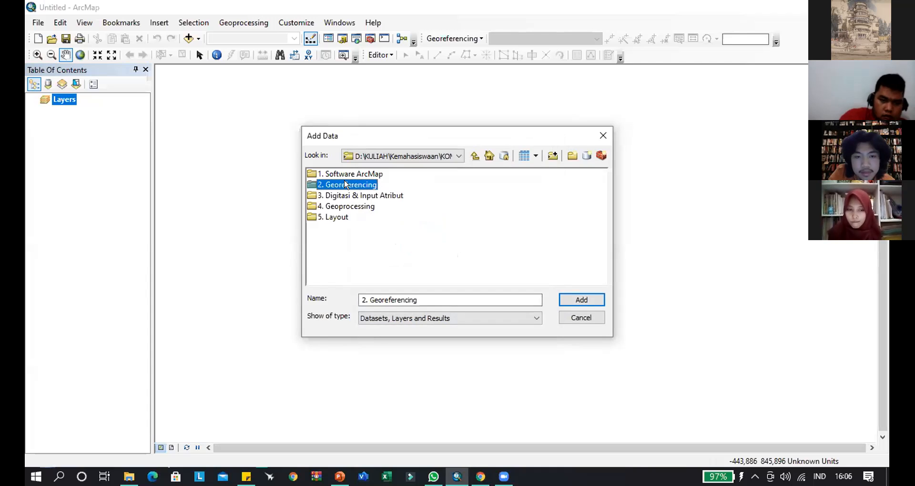
double_click(346, 184)
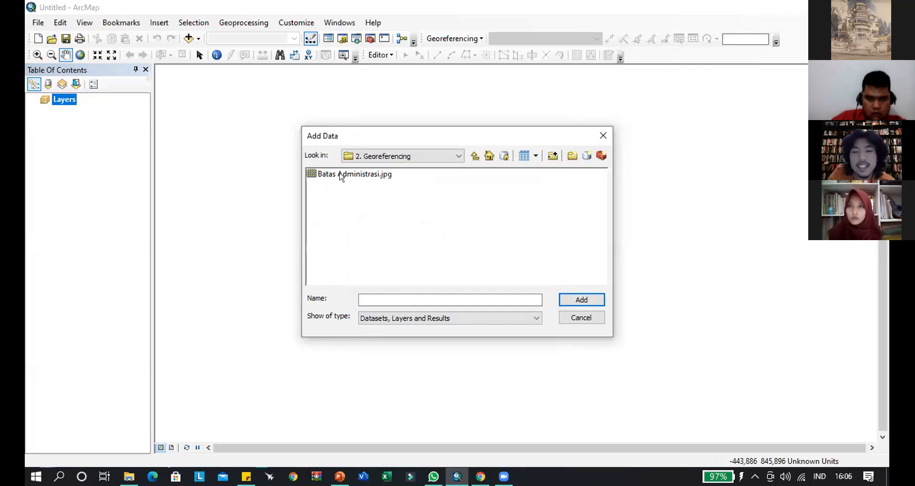
click(351, 174)
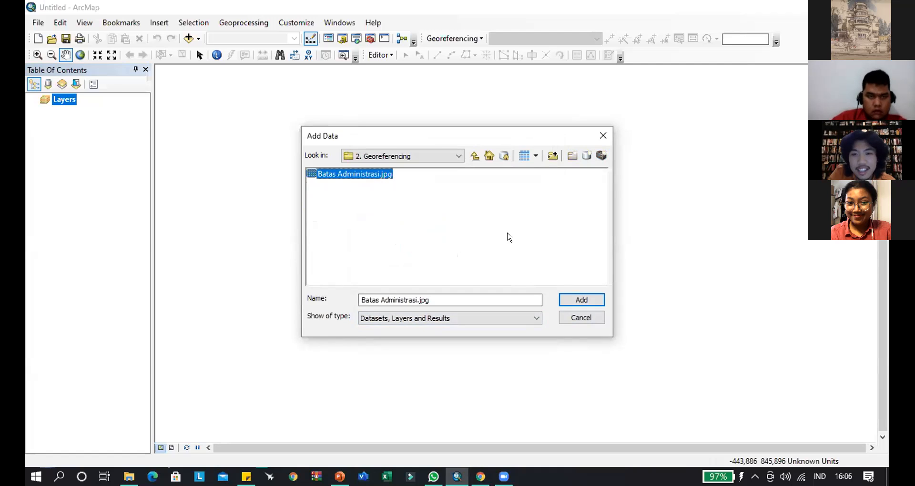
click(588, 305)
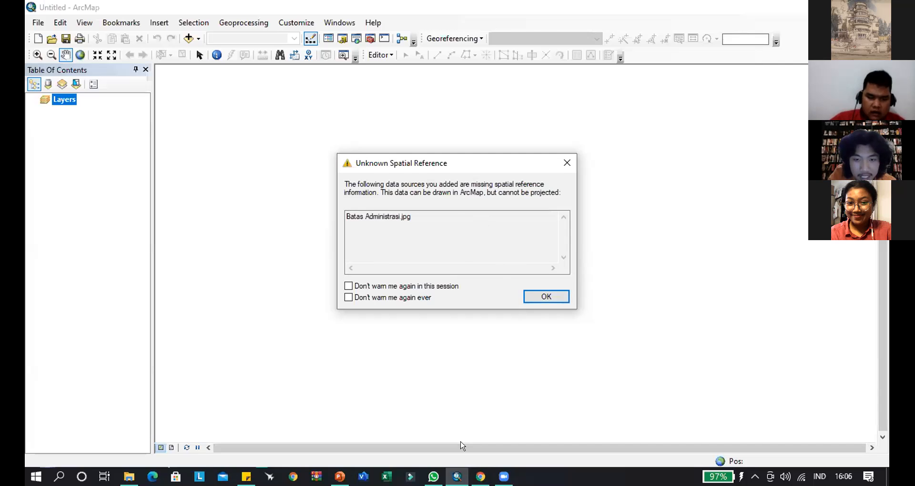
click(548, 297)
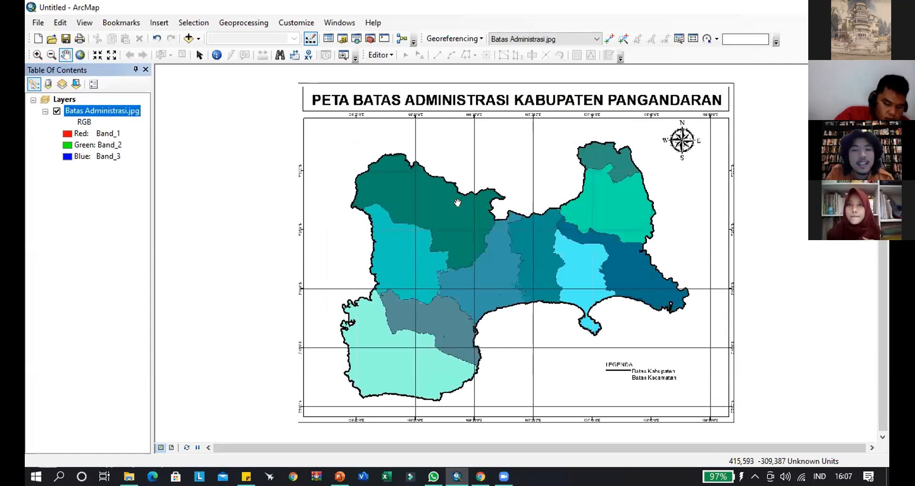
right_click(109, 112)
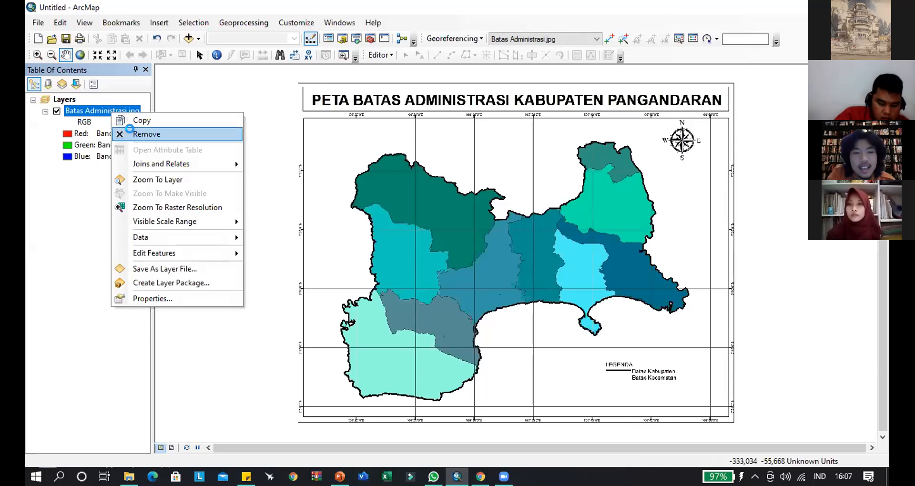
click(143, 135)
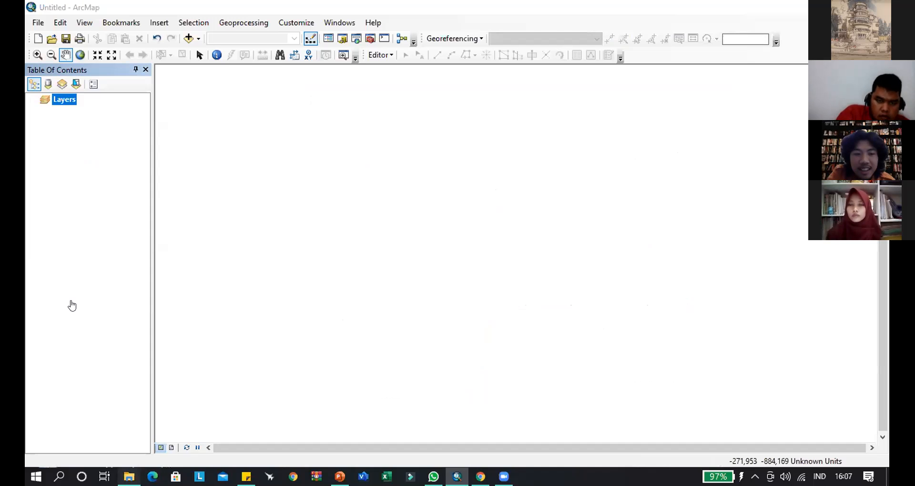
- Switch to File Explorer and bring the Batas Administrasi image from the 2. Georeferencing folder into the ArcMap document, accepting its unknown spatial reference
key(alt+Tab)
click(78, 238)
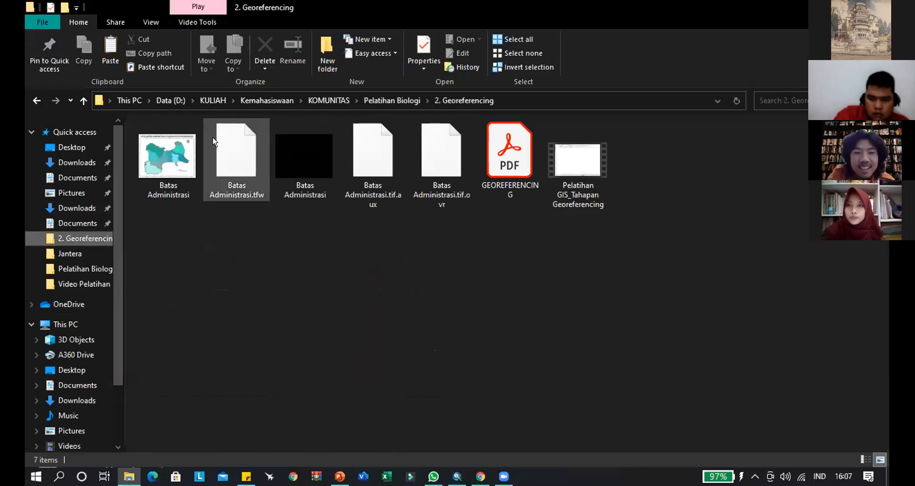
drag(172, 174, 398, 289)
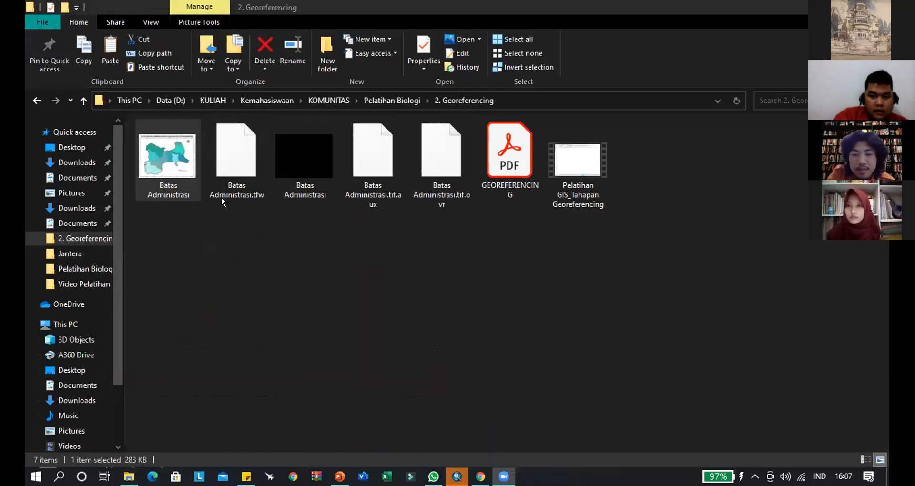
drag(154, 167, 357, 205)
key(alt+Tab)
key(alt+Tab)
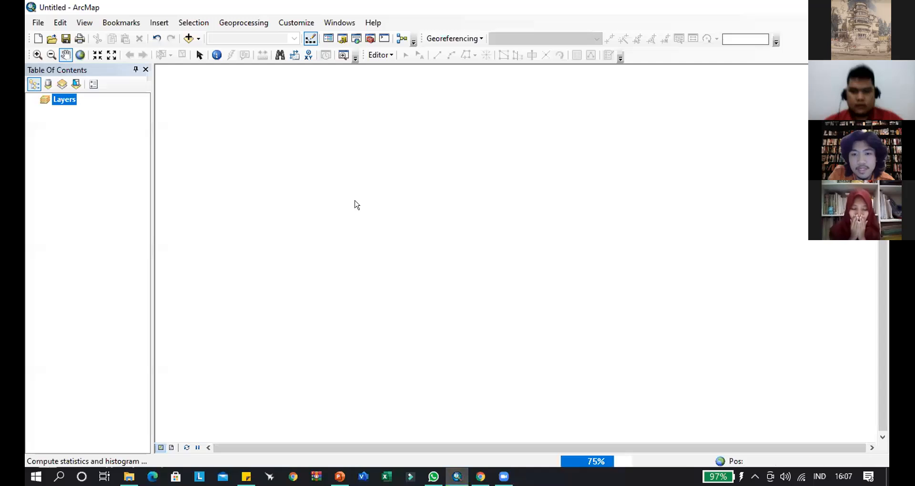
click(539, 295)
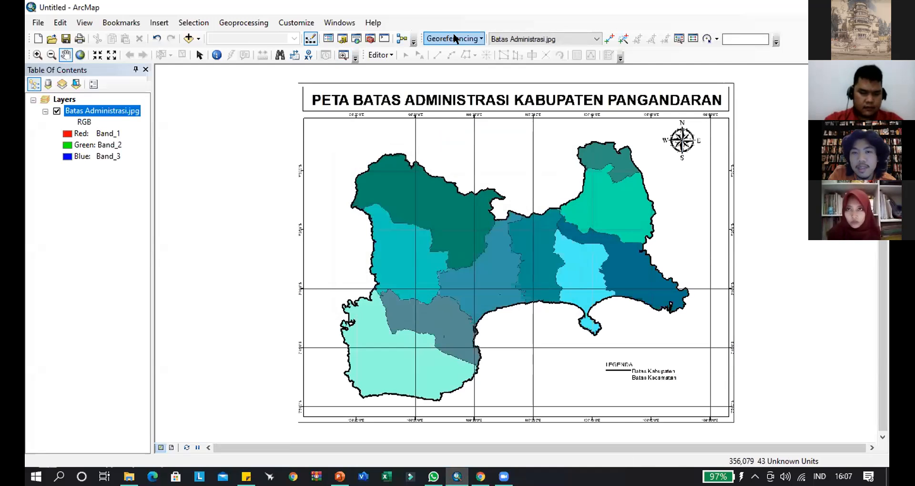
- Choose Batas Administrasi.jpg as the georeferencing layer and activate Add Control Points
click(567, 41)
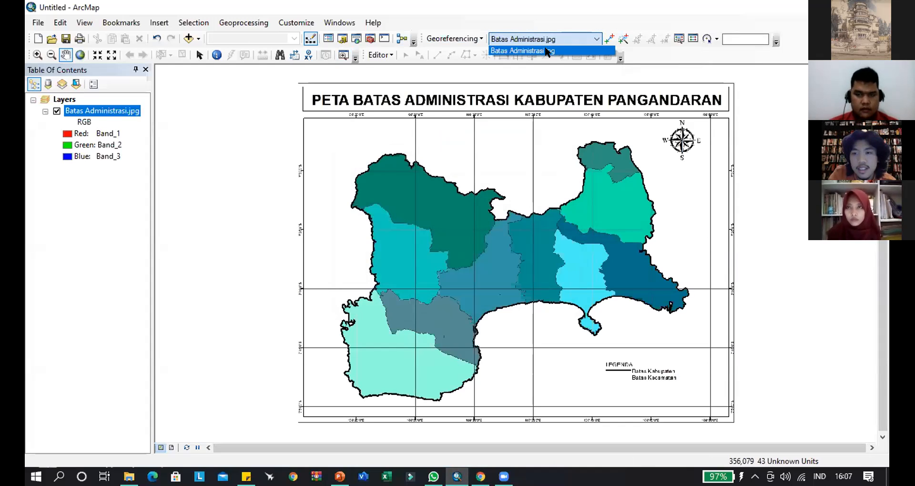
click(546, 51)
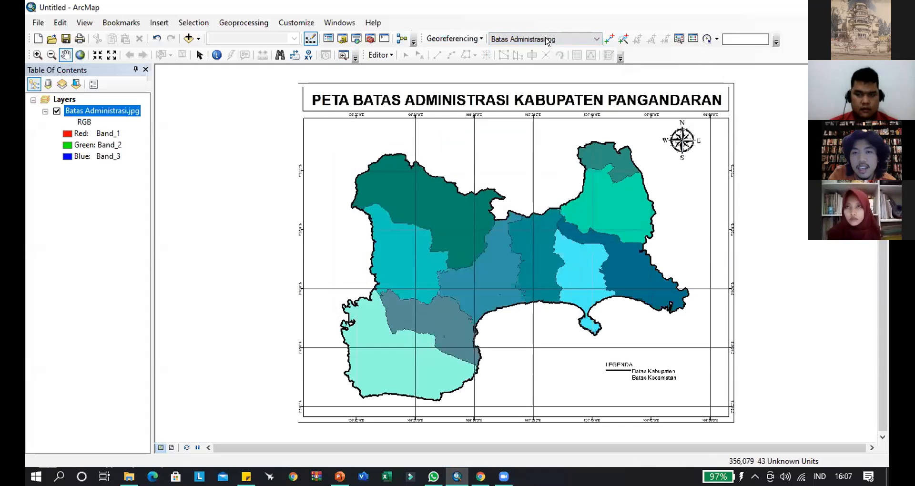
click(609, 40)
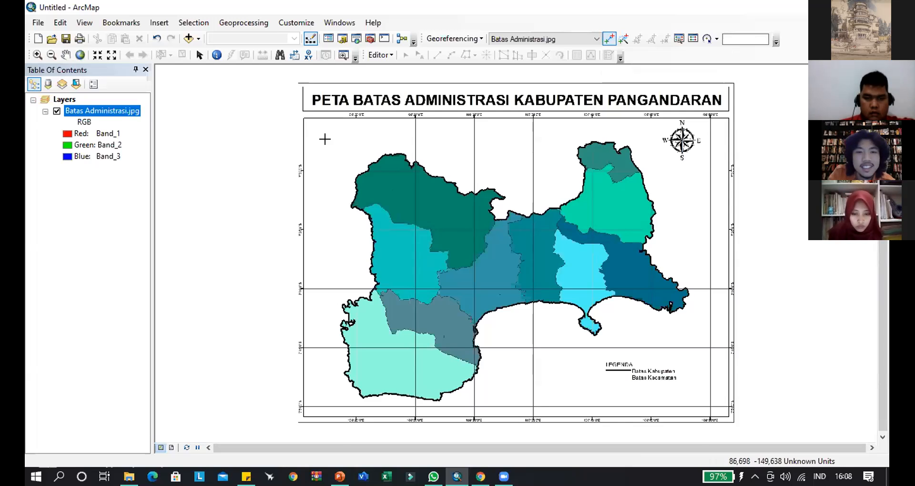
- Examine the northwest corner of the map image around the 108°20'0"E and 7°30'0"S grid lines at different zoom levels
scroll(326, 139, down, 5)
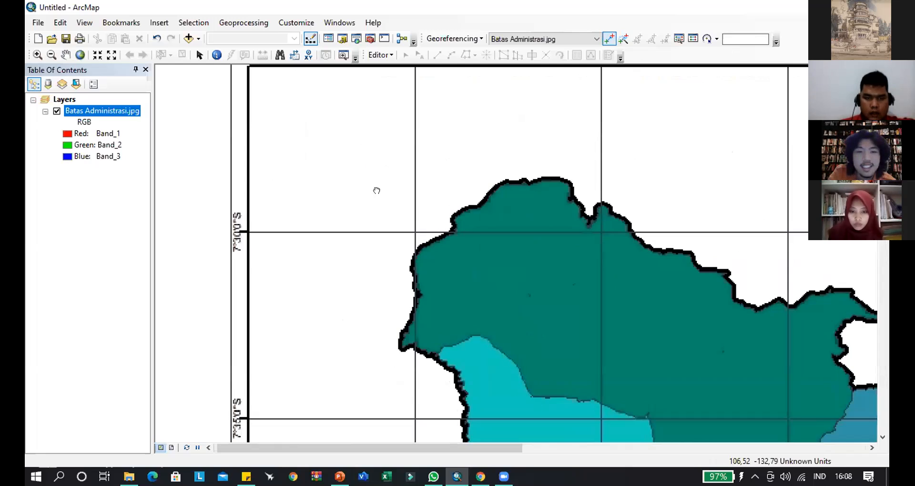
drag(350, 119, 376, 190)
scroll(377, 191, down, 1)
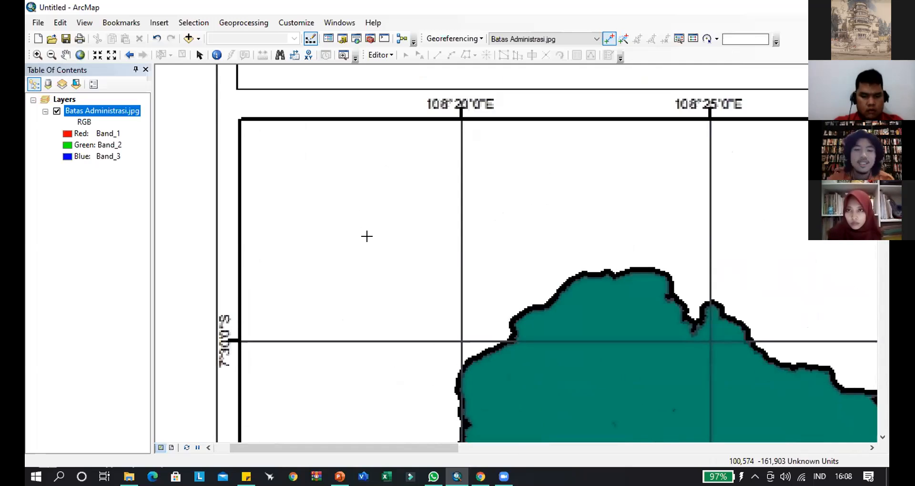
scroll(367, 198, up, 1)
scroll(372, 199, down, 1)
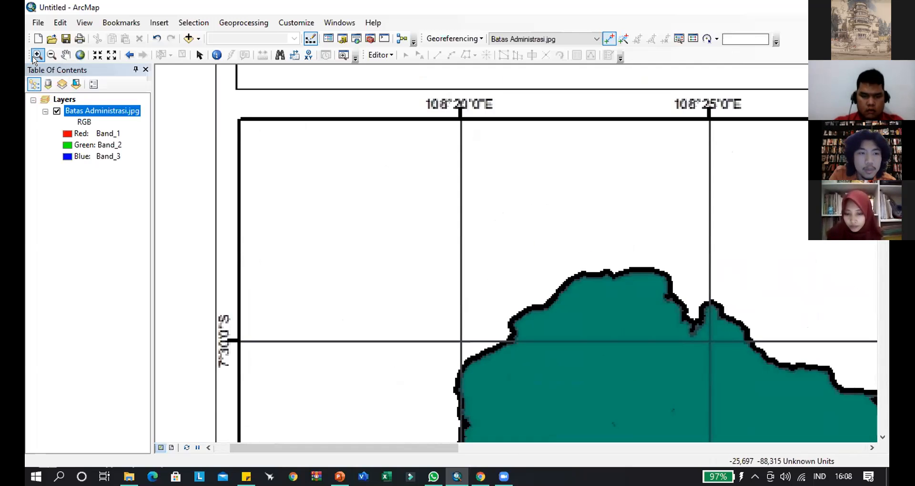
click(36, 55)
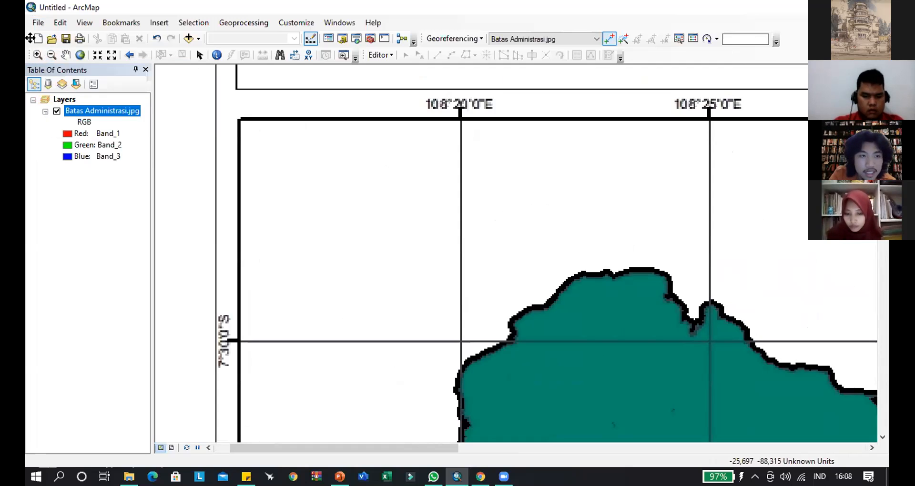
click(51, 55)
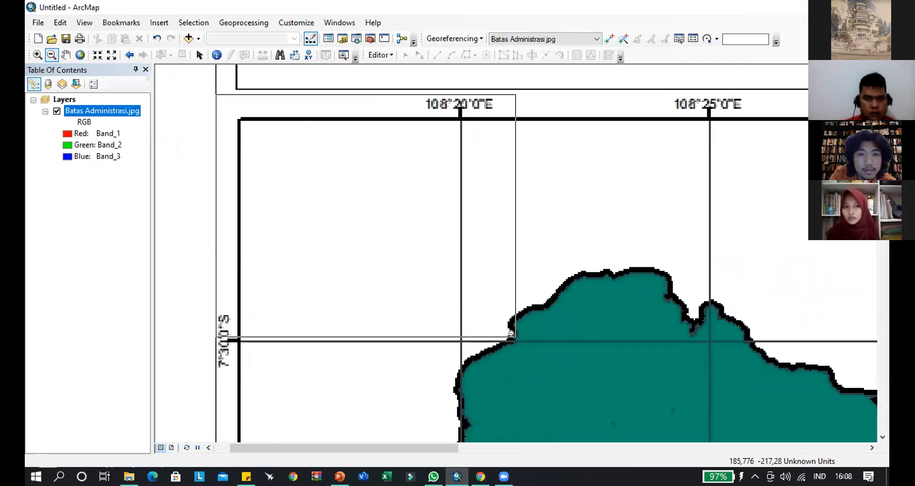
click(502, 361)
click(37, 55)
drag(229, 148, 369, 300)
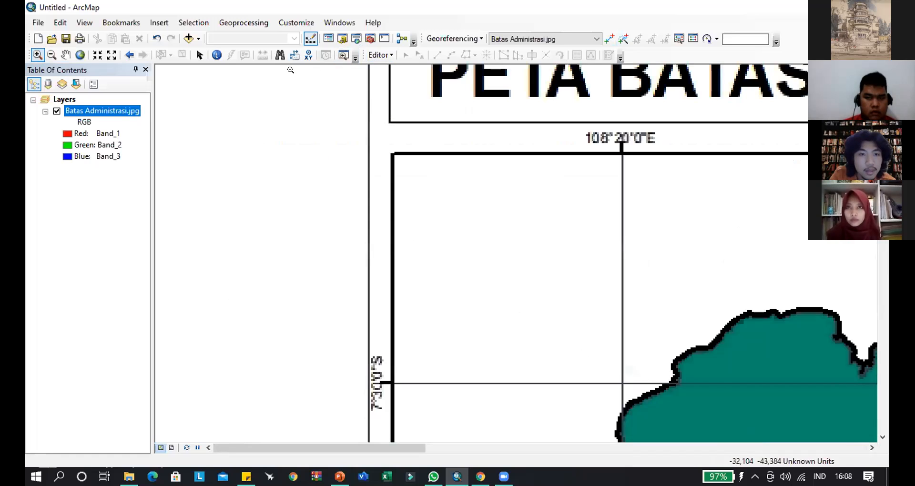
click(343, 55)
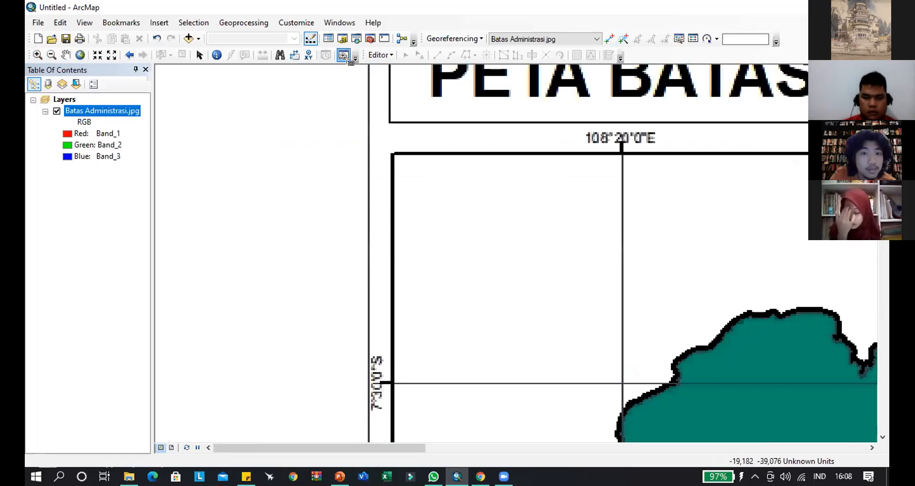
drag(381, 147, 667, 424)
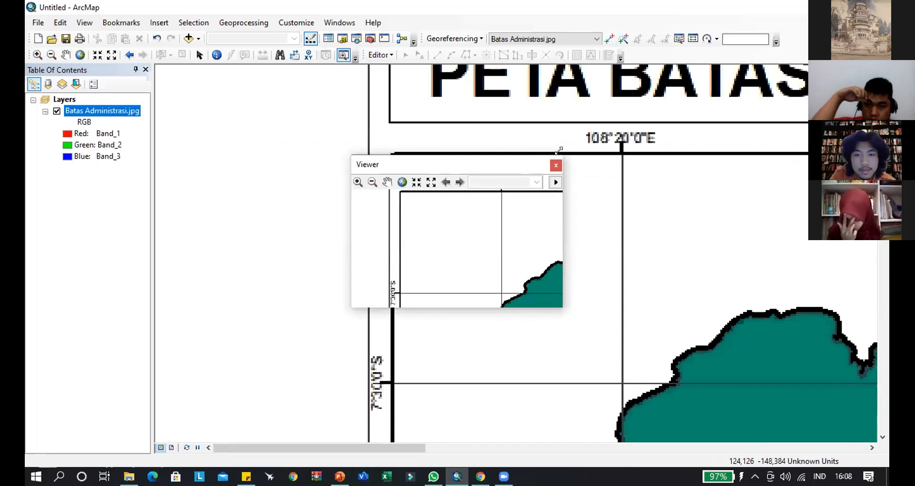
drag(560, 151, 673, 66)
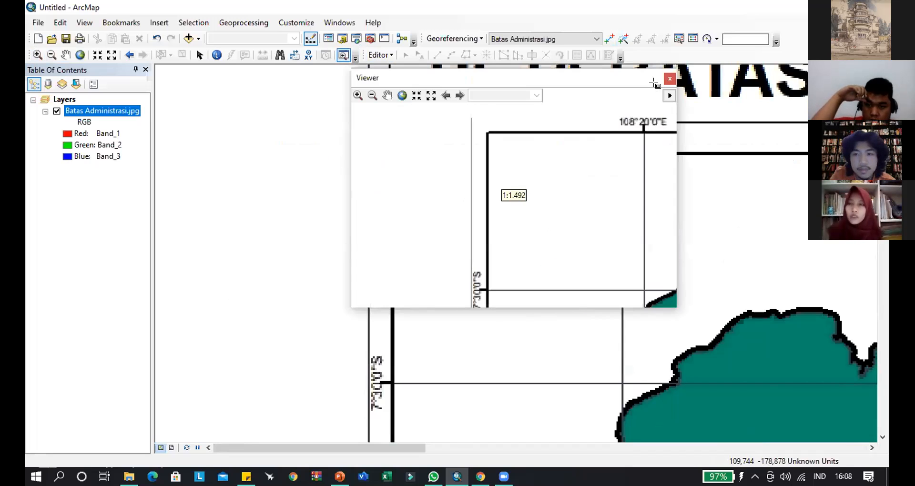
click(670, 78)
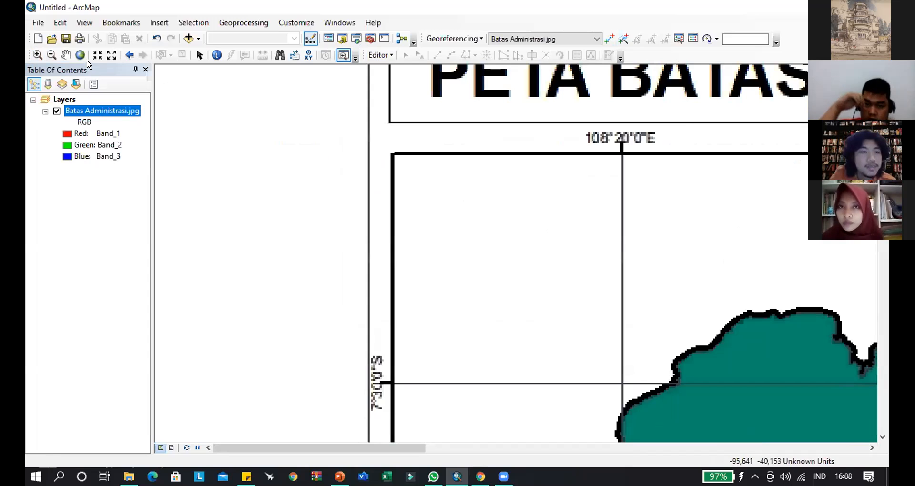
- Place the first control point's source position at the intersection of the 108°20'0"E and 7°30'0"S grid lines
click(609, 39)
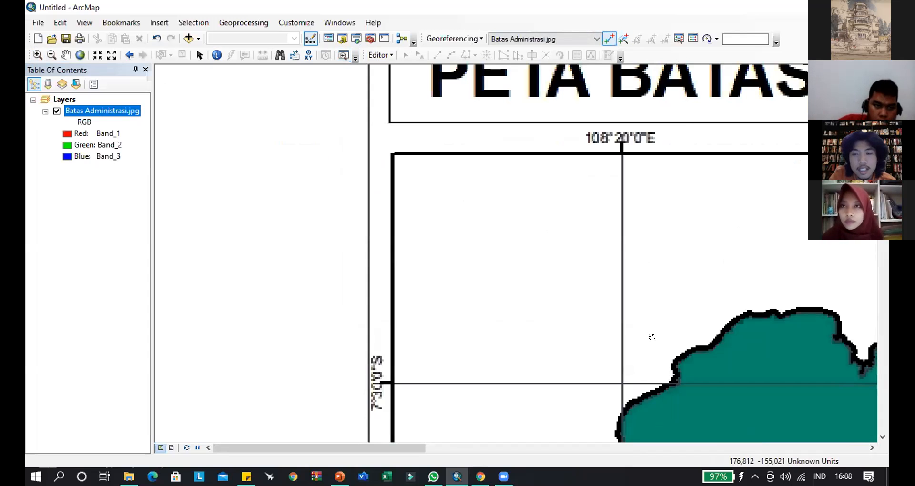
drag(652, 337, 555, 274)
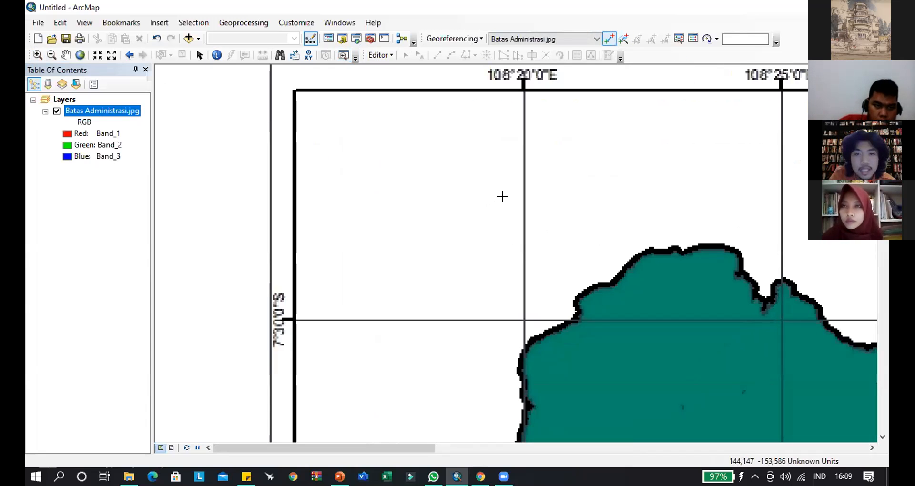
drag(502, 196, 499, 210)
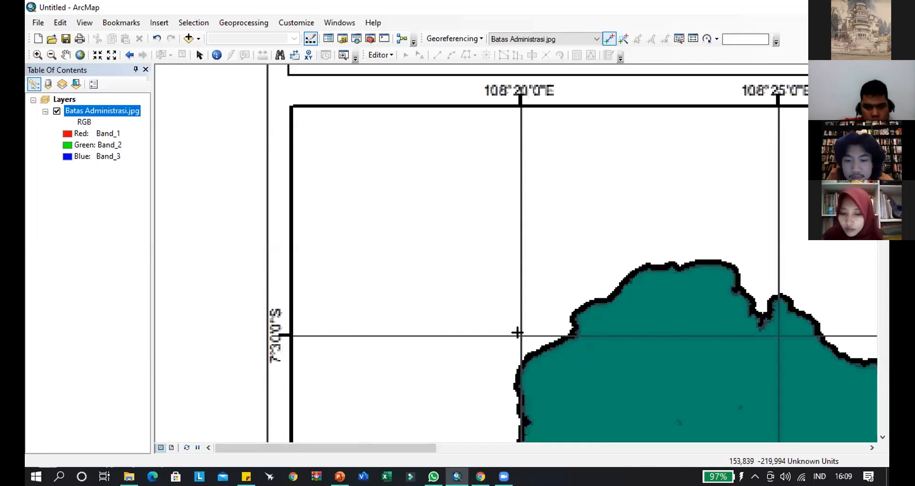
click(517, 333)
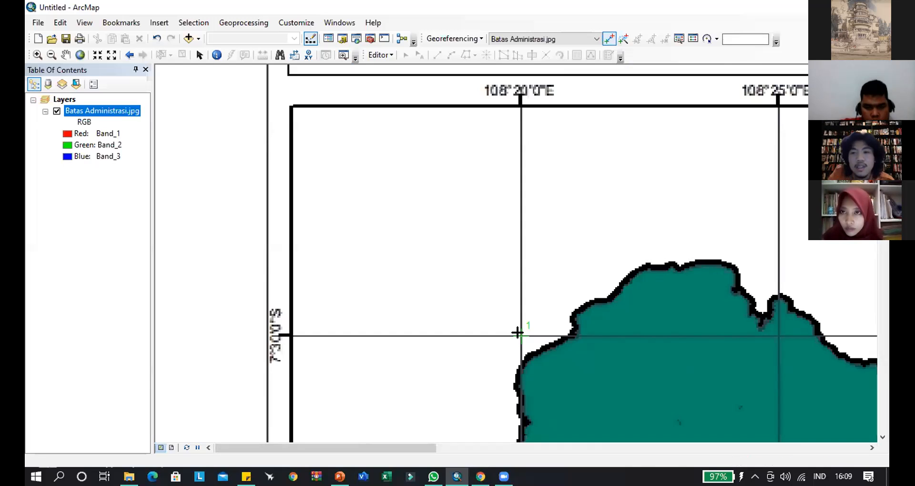
- Cancel the pending first control point and open the coordinate system properties of the Layers data frame
right_click(519, 334)
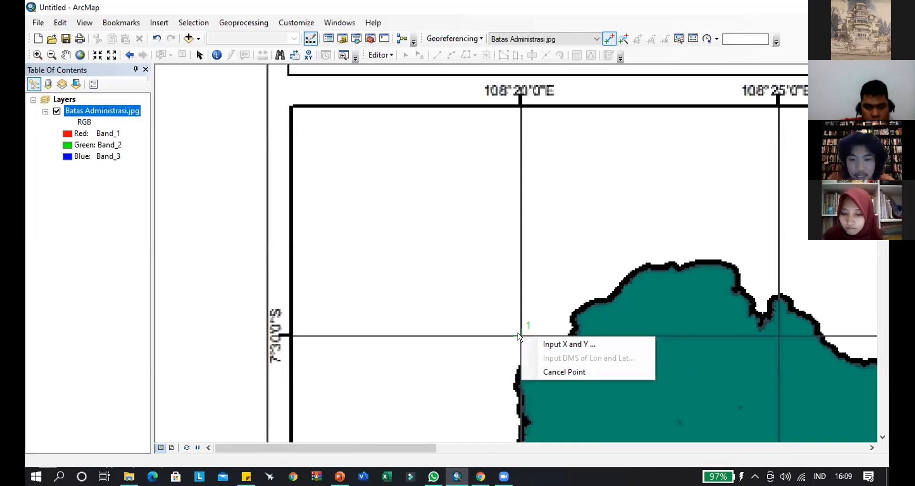
click(536, 372)
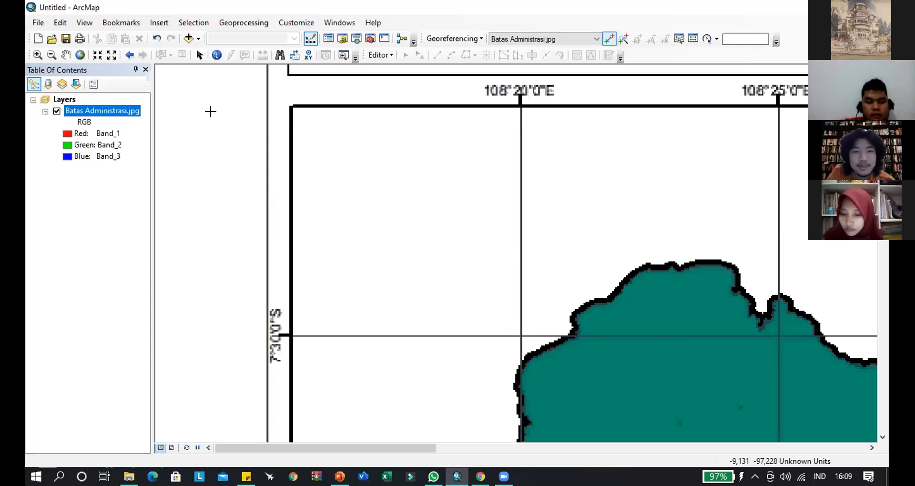
right_click(55, 100)
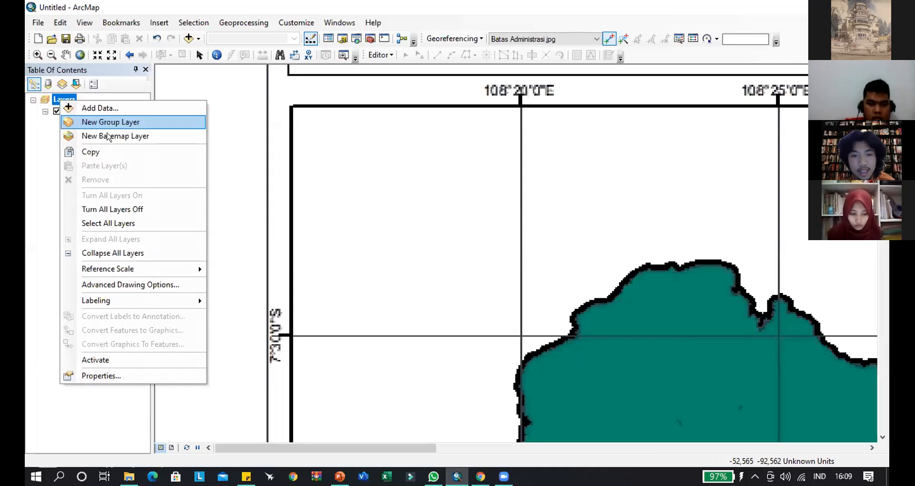
click(126, 376)
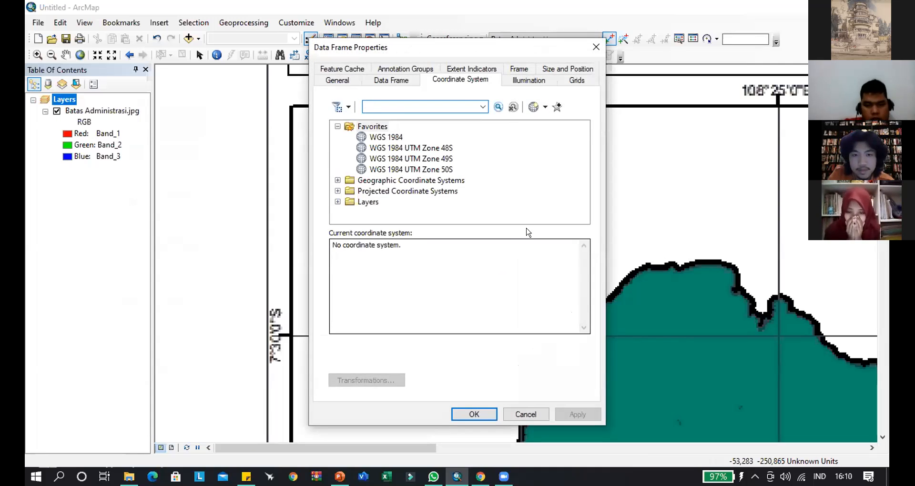
drag(447, 45, 502, 46)
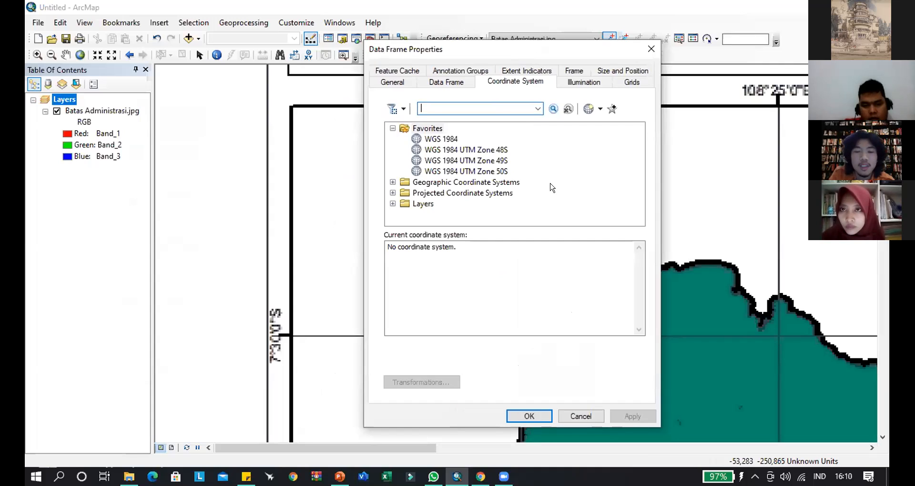
- Browse the World group of geographic coordinate systems and look at the data frame's extent indicator settings
double_click(491, 185)
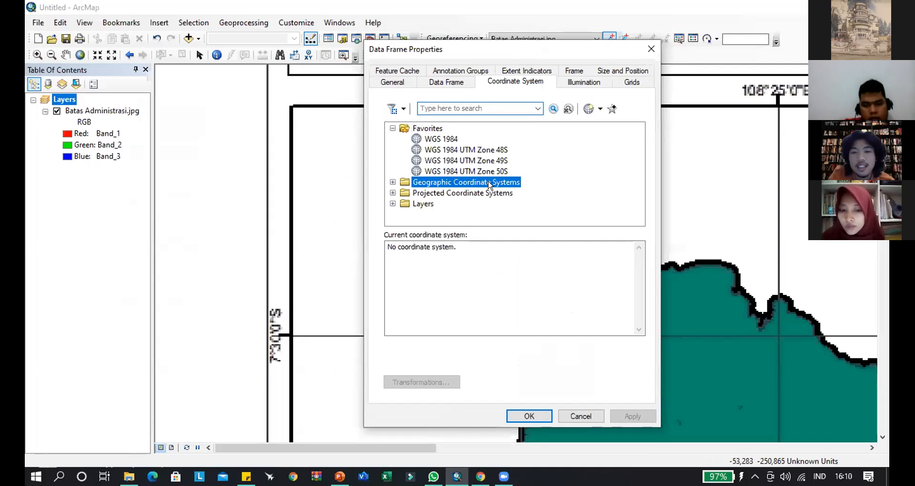
scroll(457, 194, down, 1)
scroll(457, 195, down, 2)
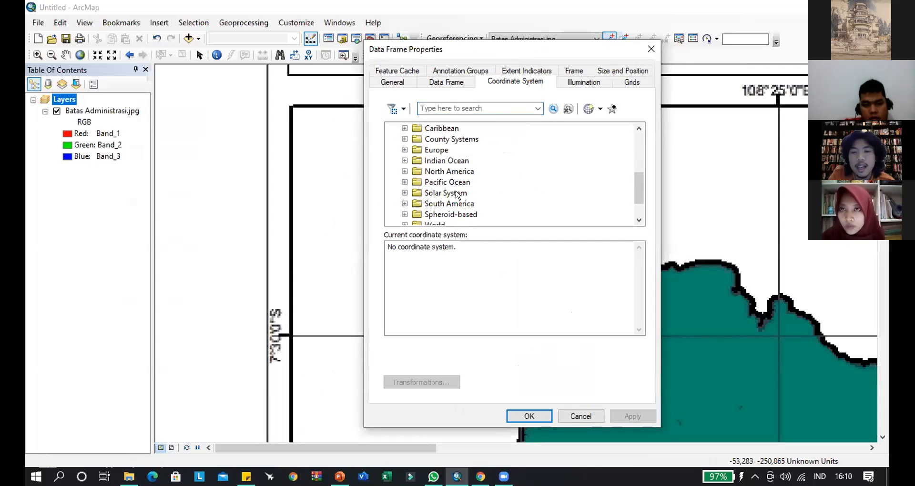
double_click(417, 193)
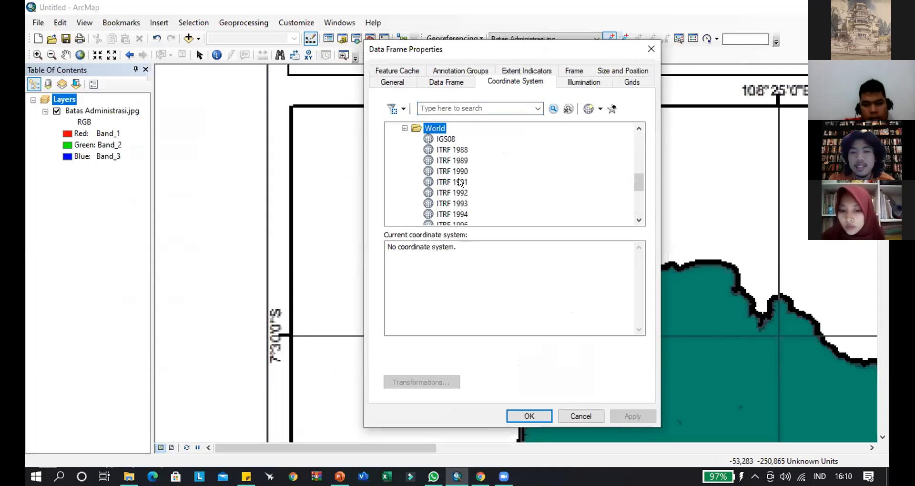
scroll(410, 189, up, 6)
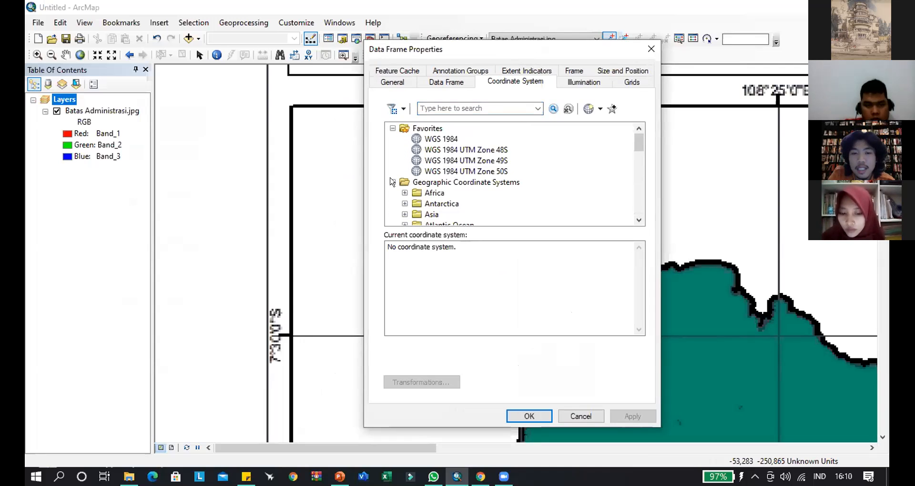
click(392, 182)
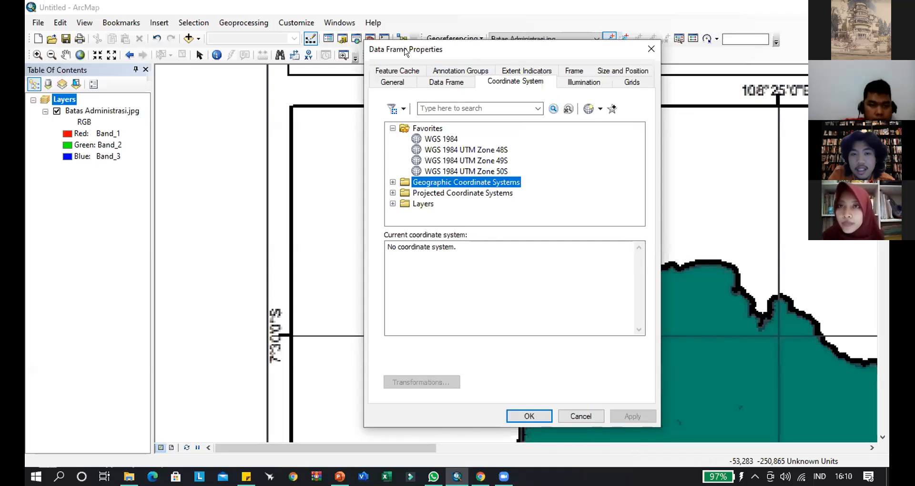
click(521, 72)
key(Right)
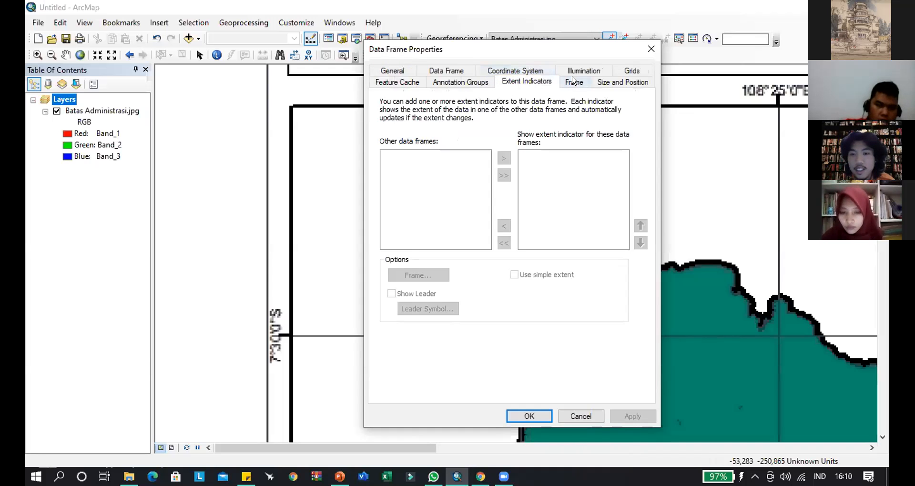
click(518, 72)
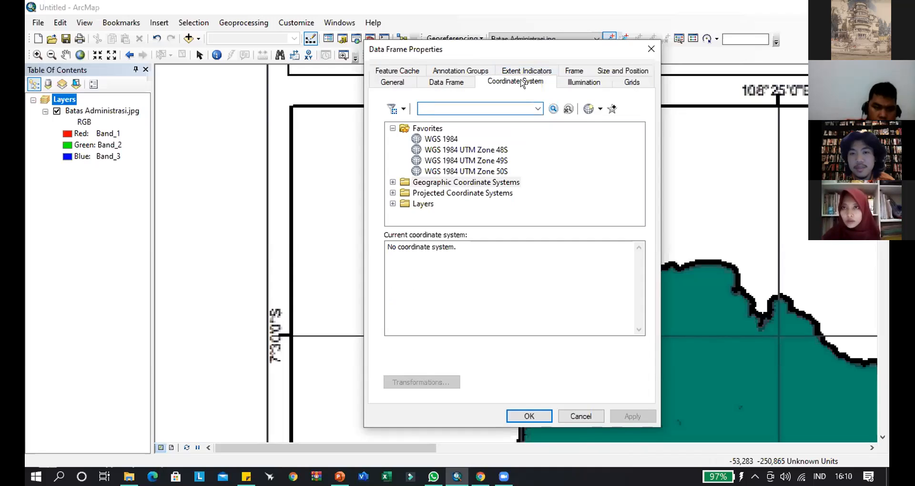
- Assign the World geographic coordinate system WGS 1984 to the Layers data frame and apply it
click(391, 183)
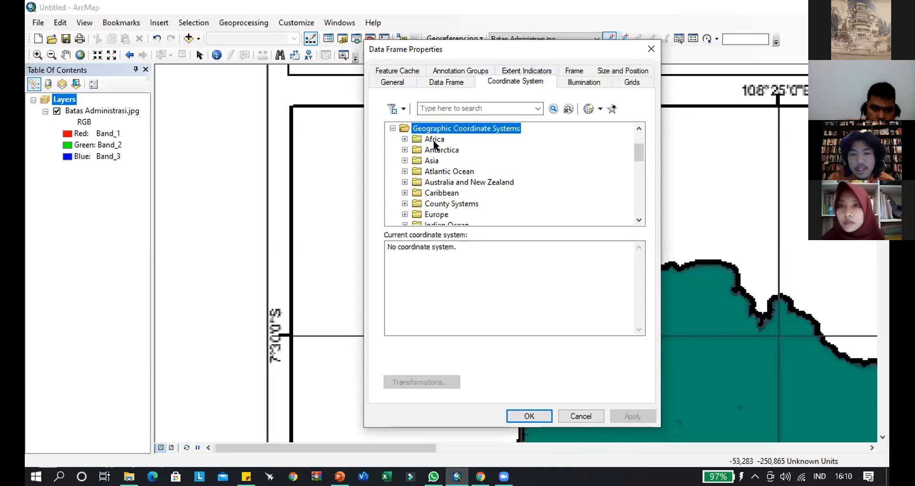
scroll(435, 145, down, 3)
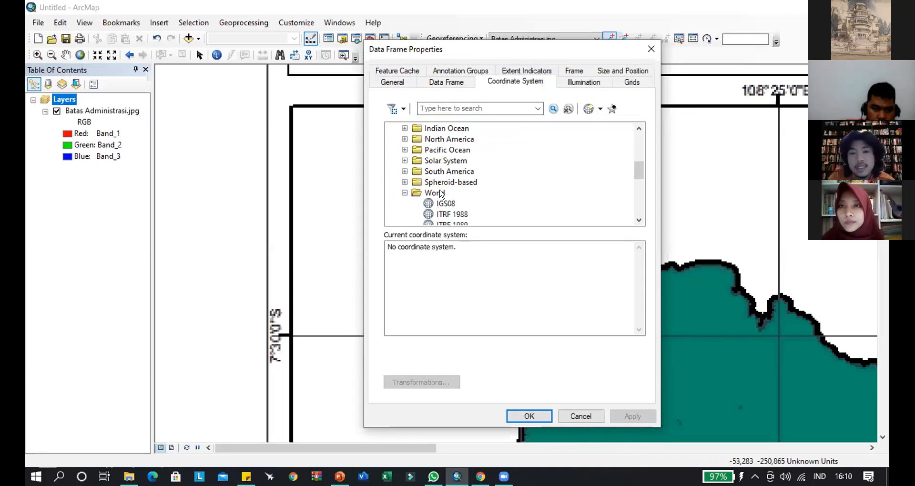
scroll(442, 194, down, 5)
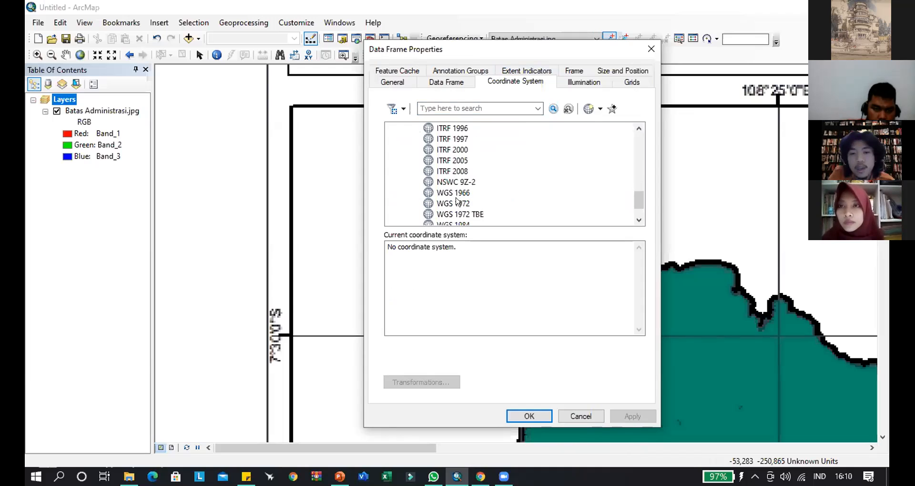
scroll(457, 200, down, 1)
click(459, 193)
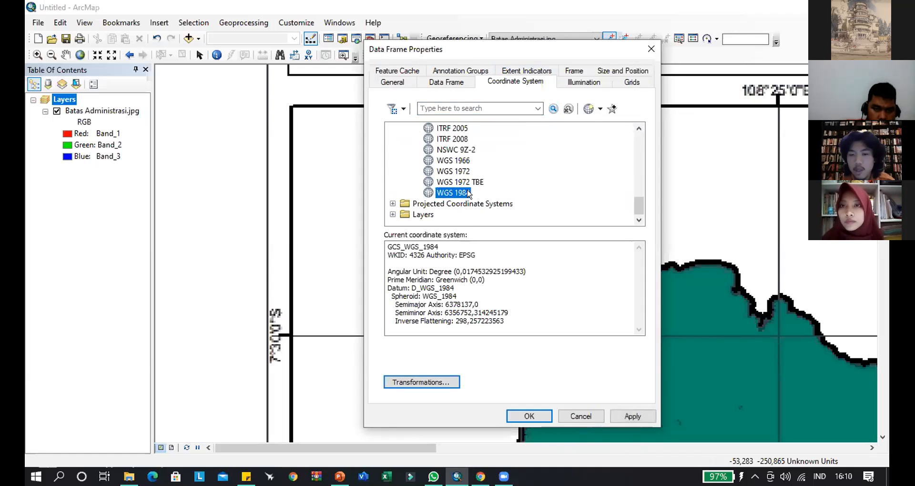
click(624, 416)
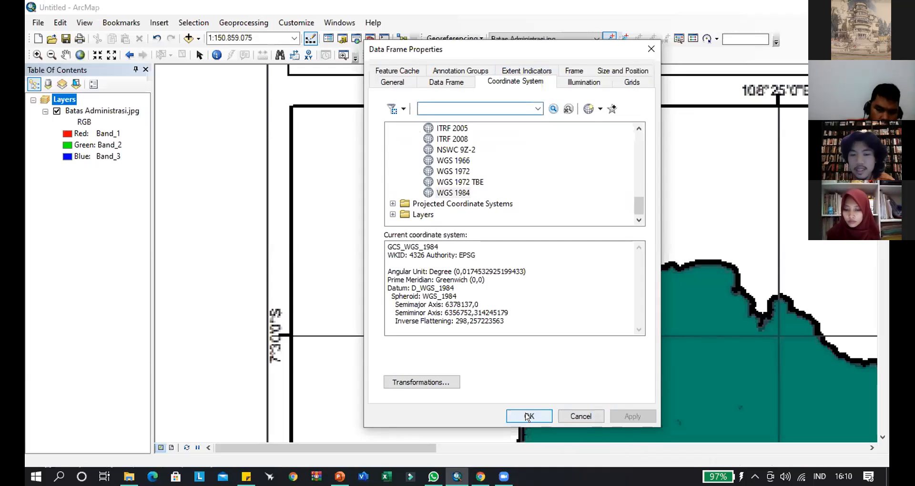
click(528, 416)
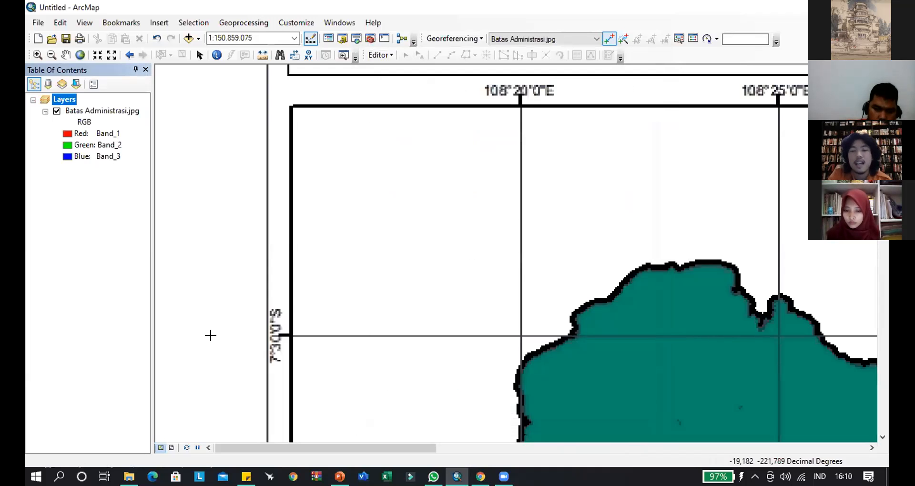
- Place a control point at the 108°20'0"E and 7°30'0"S grid intersection and open its DMS longitude and latitude entry
drag(441, 180, 441, 199)
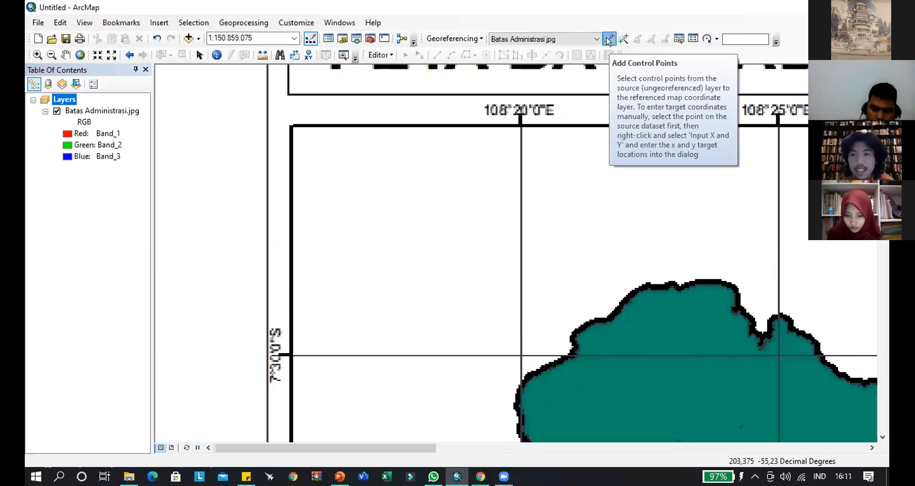
click(609, 39)
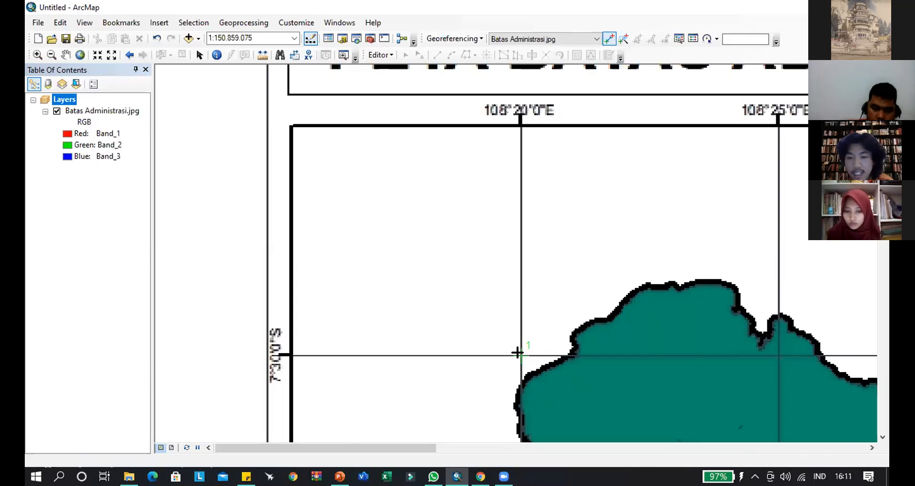
click(521, 355)
right_click(518, 354)
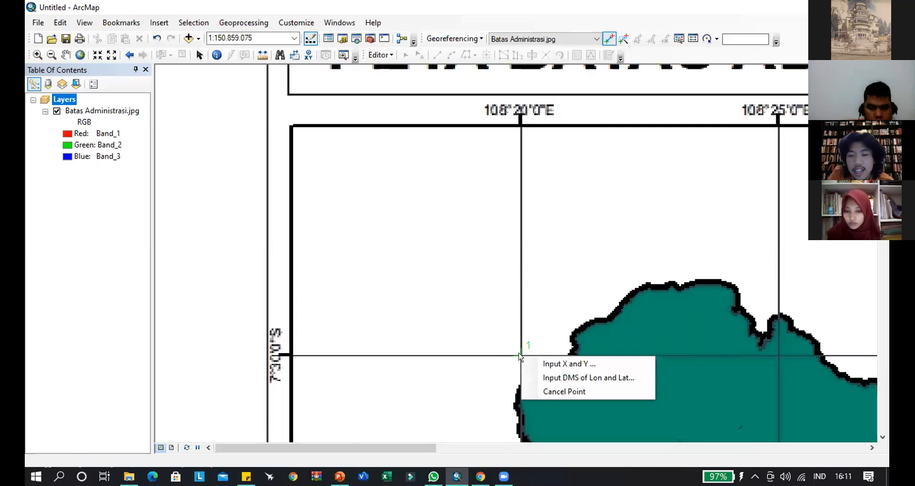
click(570, 378)
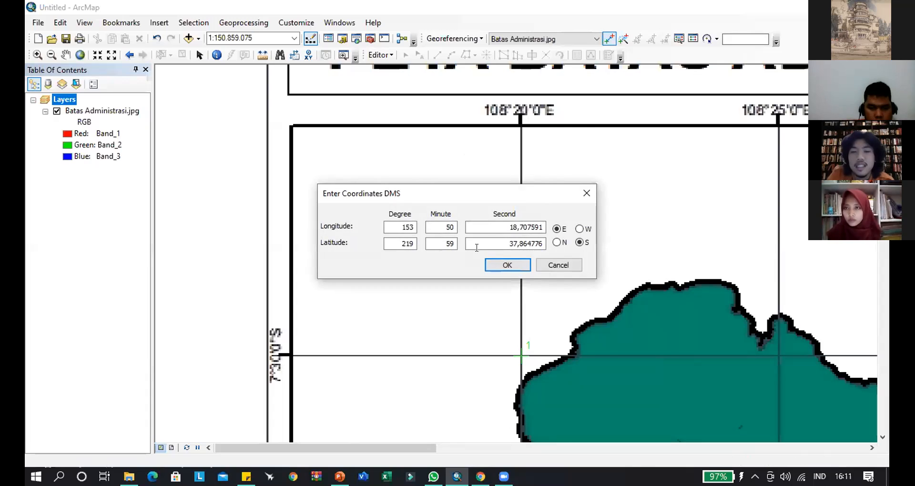
- Enter 108 degrees, 20 minutes and 0 seconds East as the control point's longitude
double_click(399, 223)
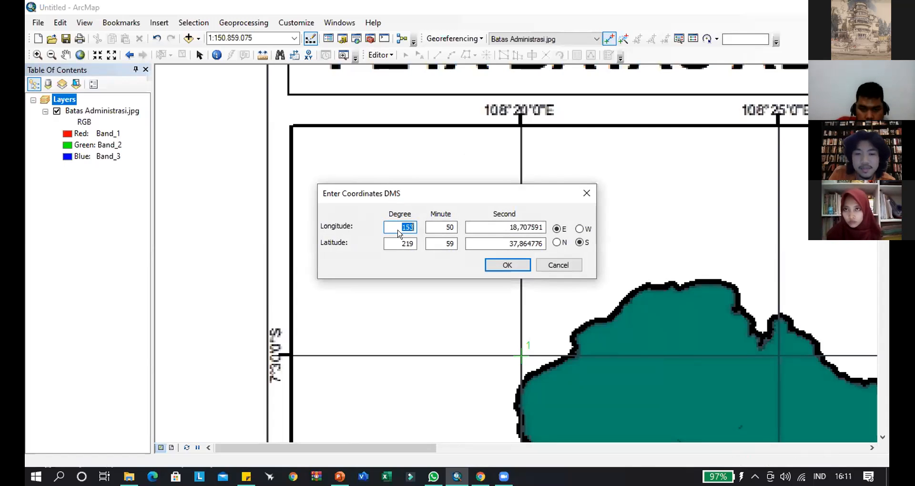
text(10)
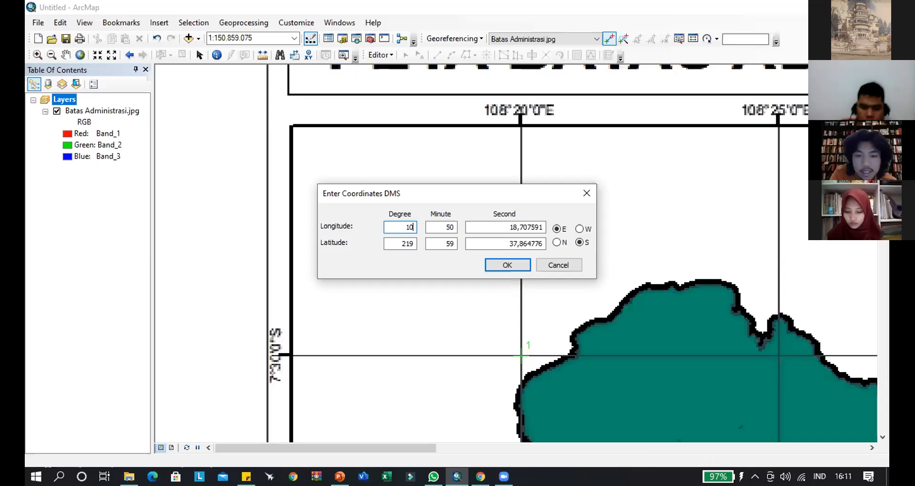
text(8)
double_click(453, 226)
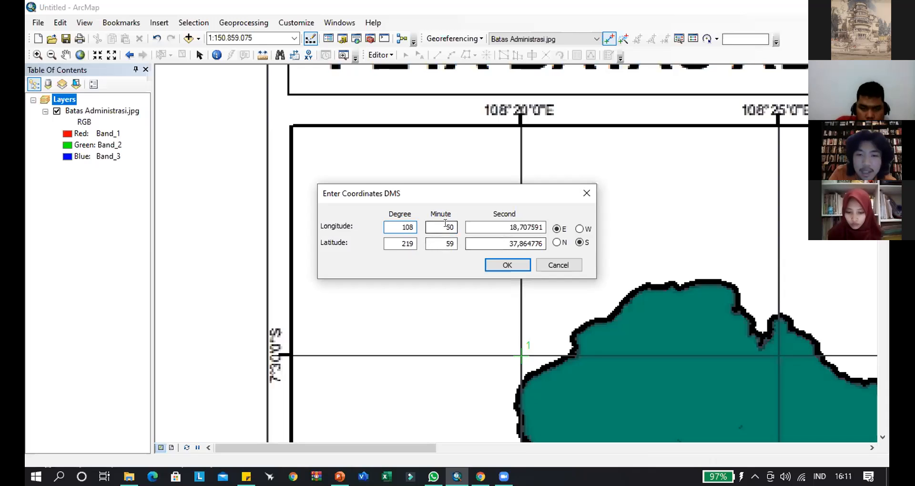
text(2)
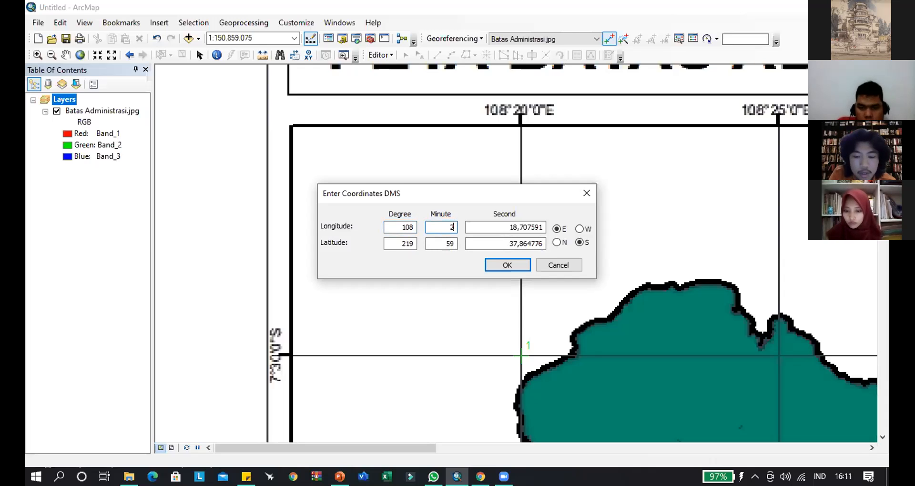
text(0)
key(Tab)
text(0)
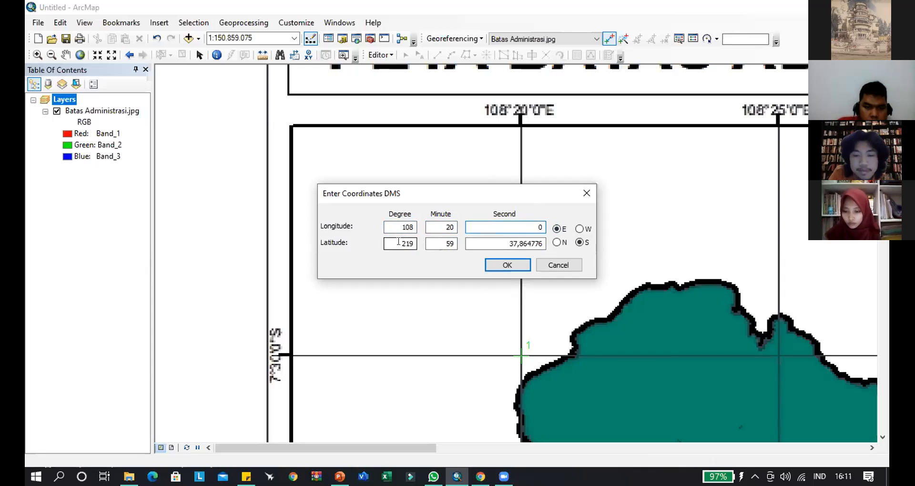
- Close the DMS coordinate entry without applying it and cancel the pending control point
drag(397, 242, 416, 241)
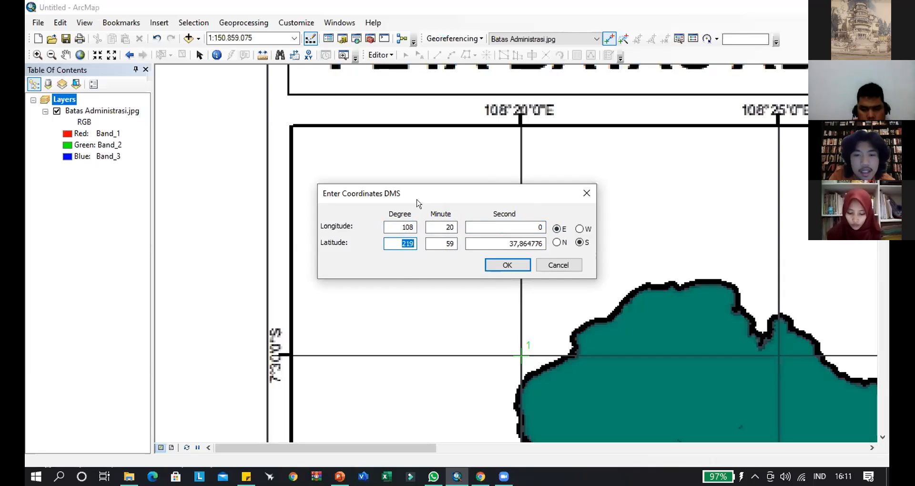
click(586, 193)
right_click(533, 339)
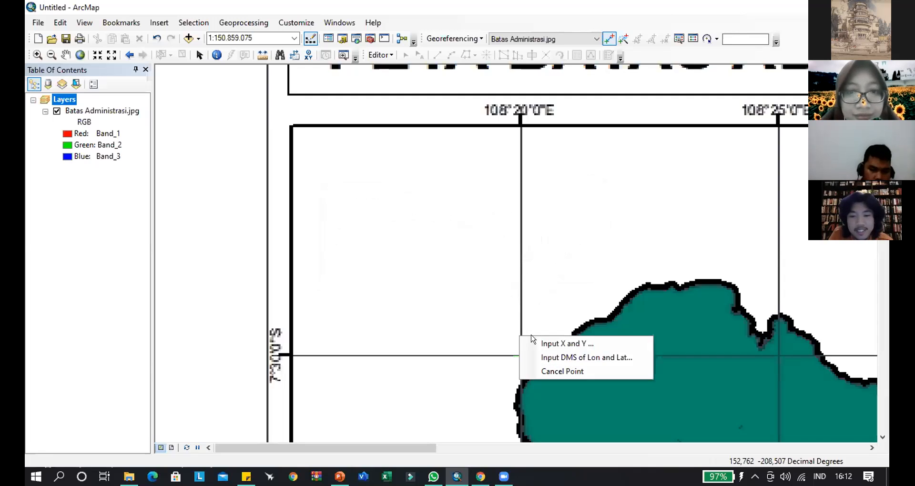
click(548, 371)
scroll(373, 240, up, 1)
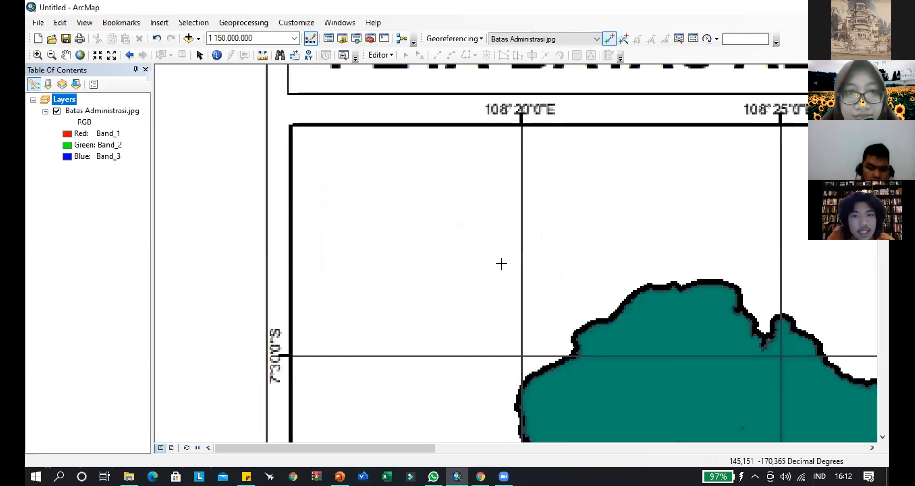
scroll(458, 241, up, 1)
scroll(458, 241, down, 1)
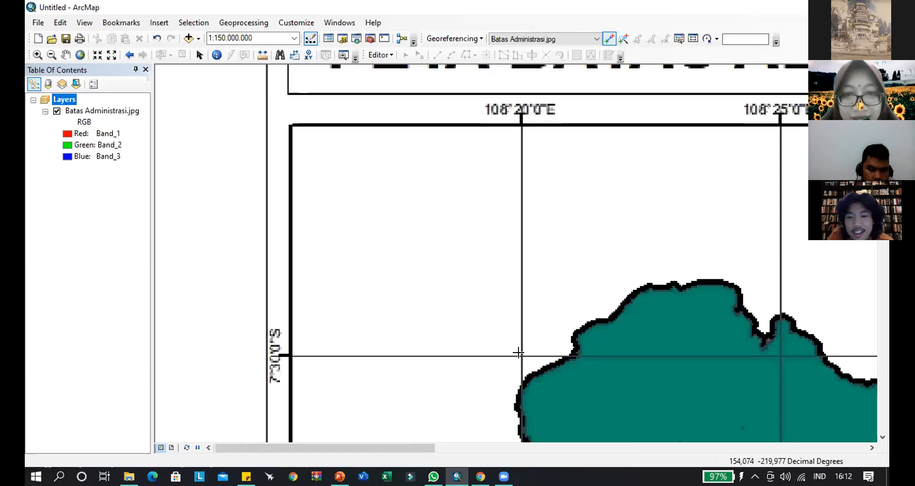
click(608, 39)
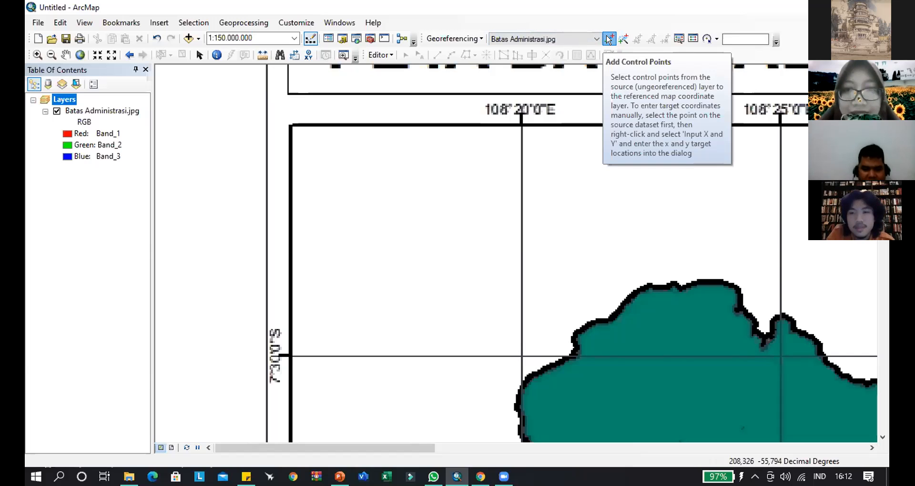
click(522, 355)
right_click(522, 345)
click(551, 383)
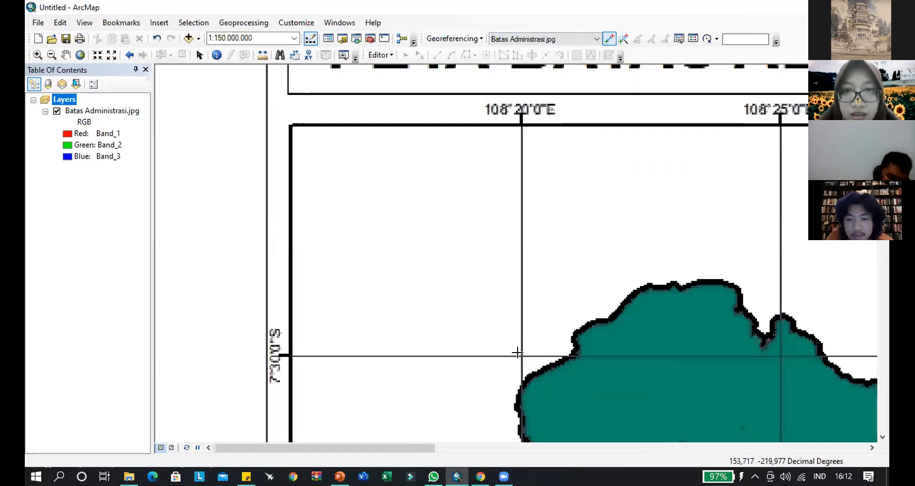
- Place a control point at the 108°20'0"E, 7°30'0"S grid intersection and enter its DMS longitude as 108 degrees, 20 minutes, 0 seconds East
click(521, 354)
right_click(520, 354)
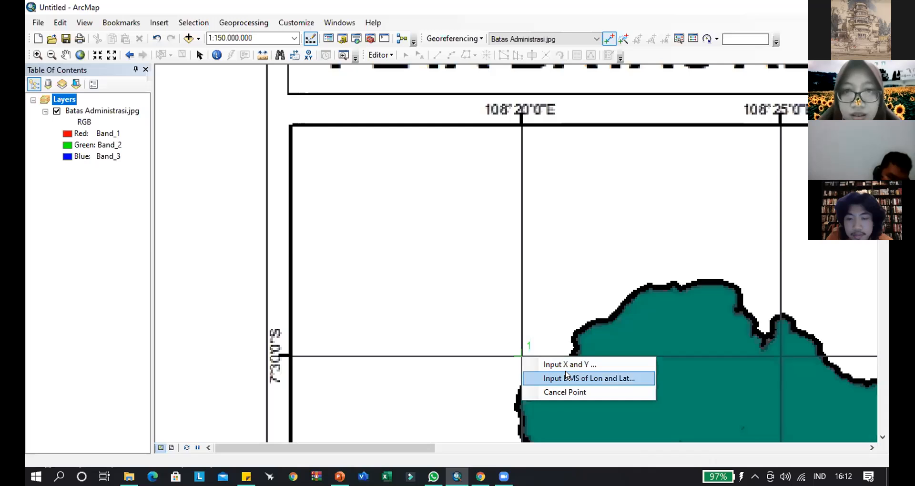
click(581, 378)
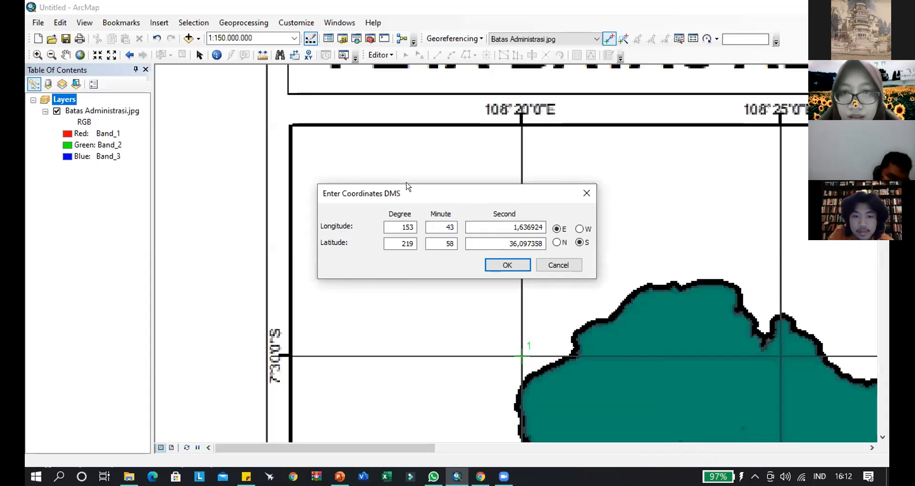
drag(406, 187, 466, 190)
double_click(461, 230)
text(108)
key(Tab)
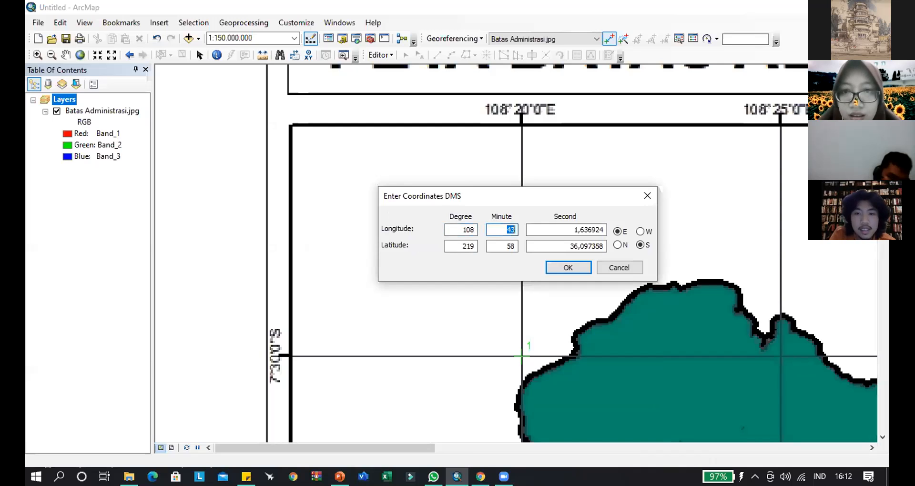
text(20)
key(Tab)
text(0)
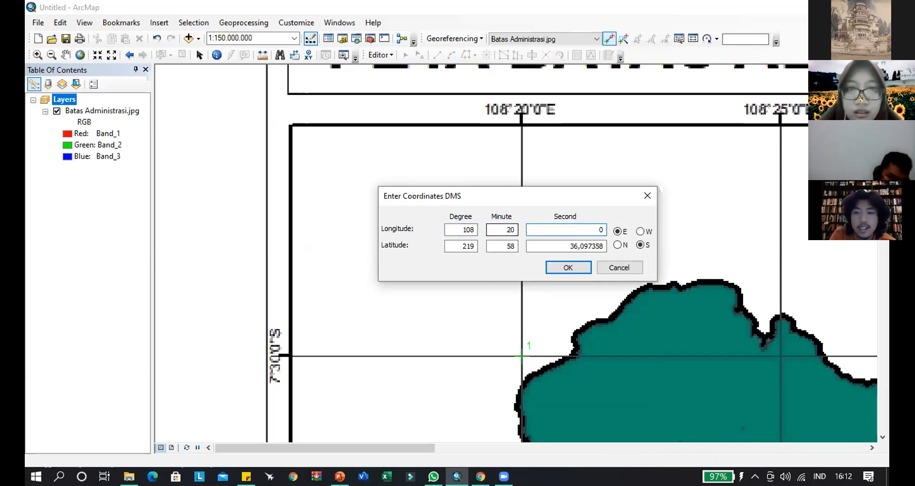
- Enter 7 degrees, 30 minutes and 0 seconds South as the control point's latitude and apply the coordinates
click(459, 247)
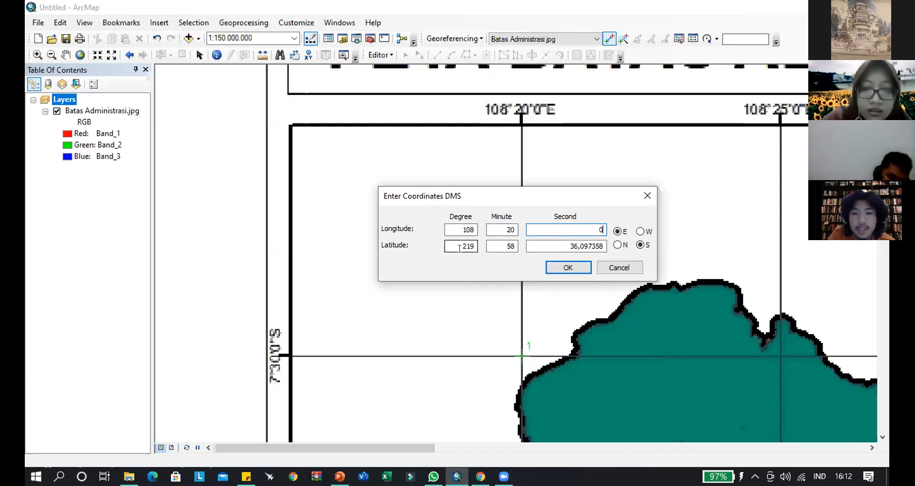
drag(459, 247, 513, 254)
text(7)
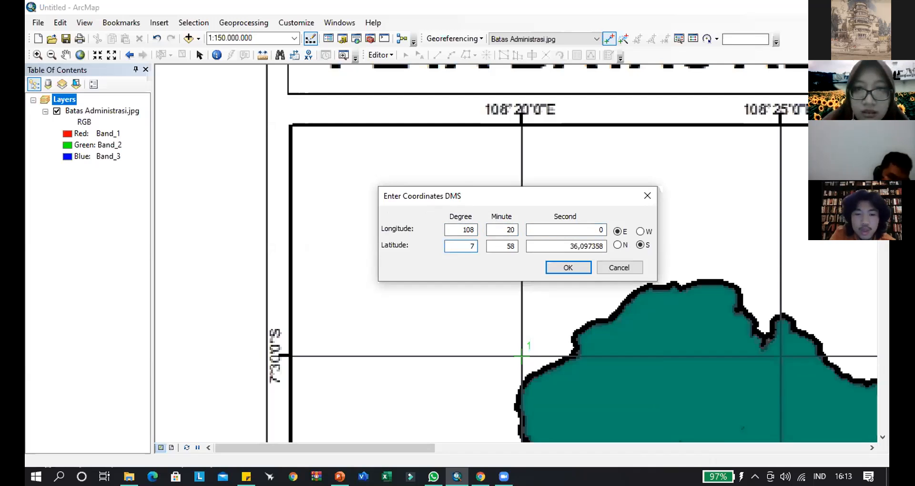
key(Tab)
text(30)
key(Tab)
text(0)
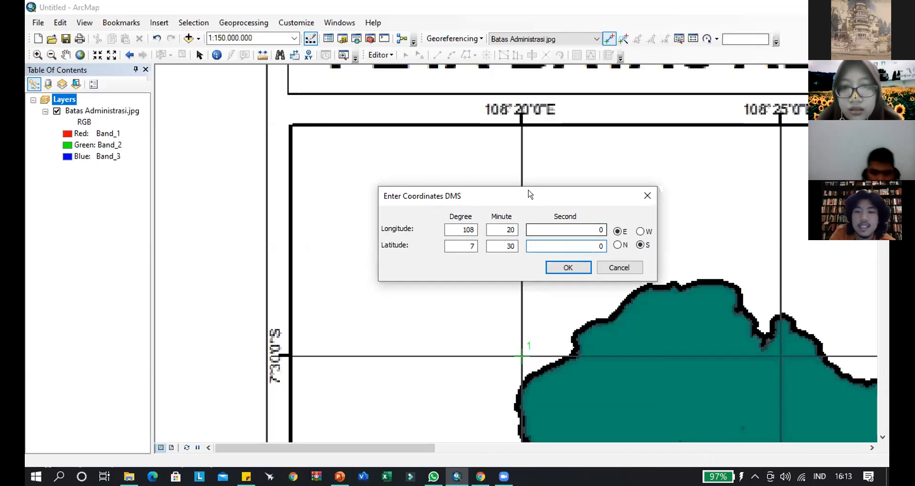
drag(536, 189, 512, 200)
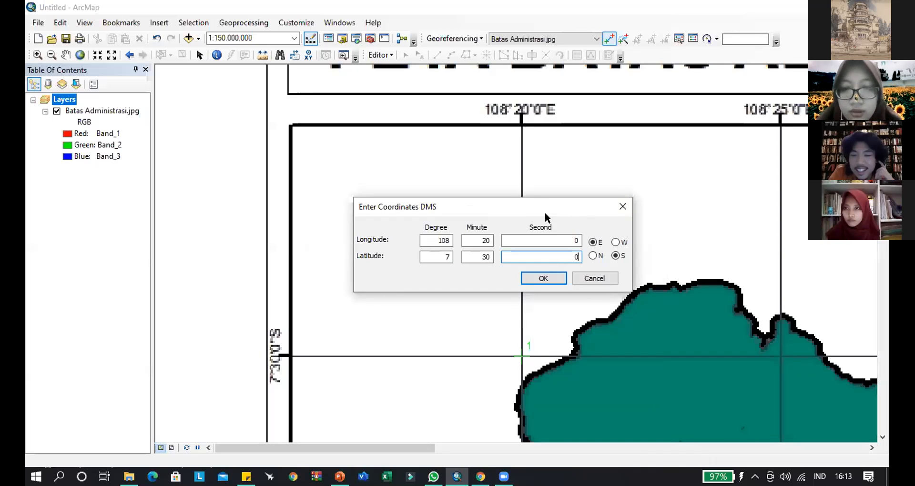
click(548, 279)
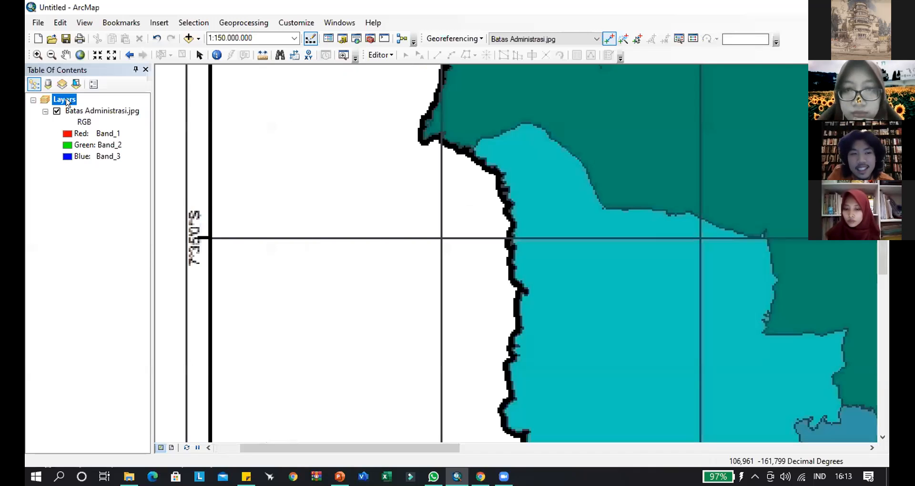
- Place a second control point at the 108°50'0"E and 7°50'0"S grid intersection and open its DMS longitude and latitude entry
right_click(100, 114)
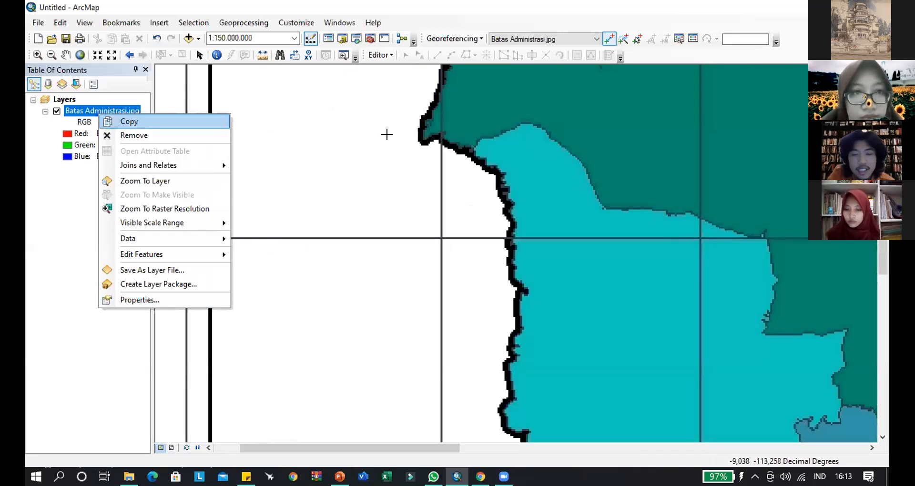
click(406, 157)
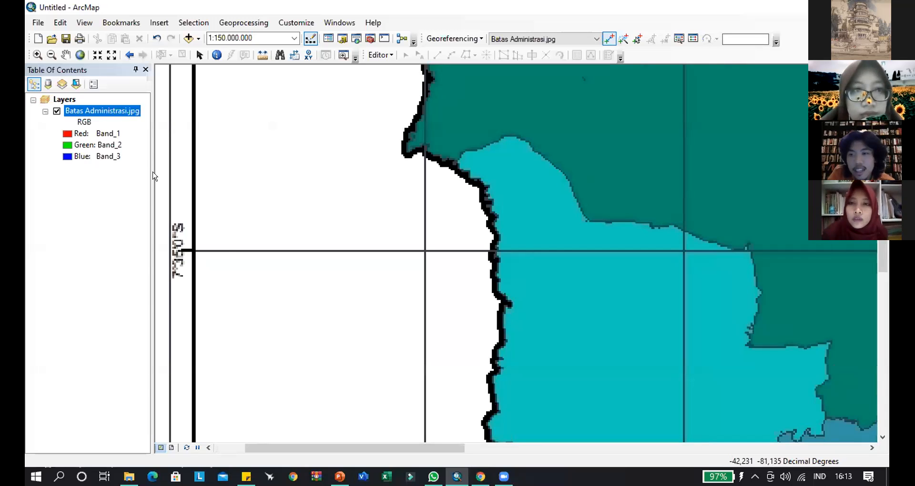
right_click(93, 110)
click(148, 175)
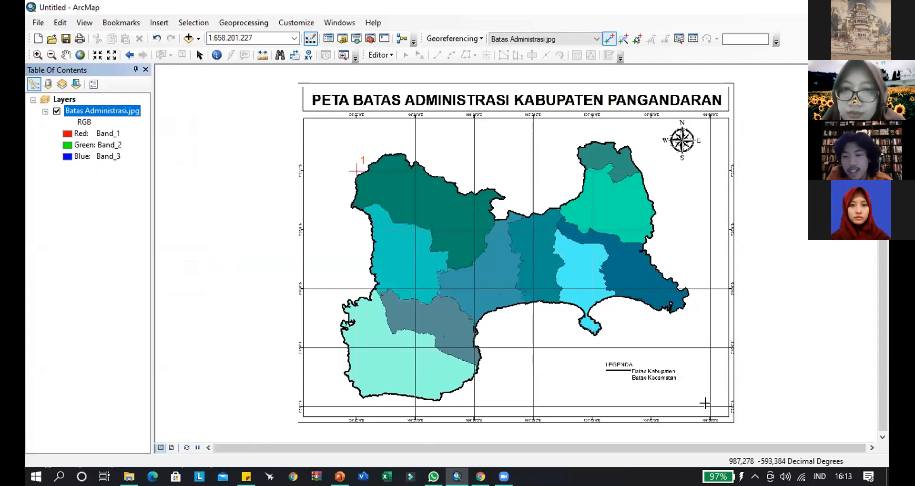
scroll(711, 404, up, 4)
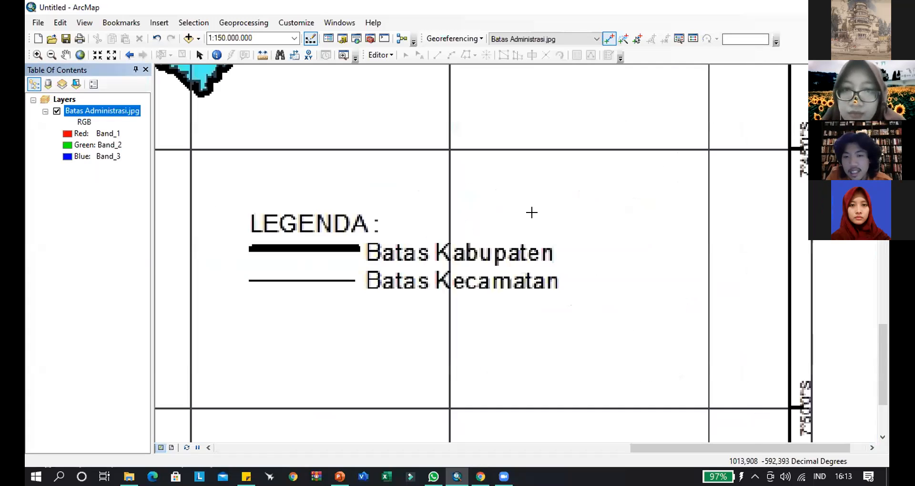
scroll(571, 246, up, 1)
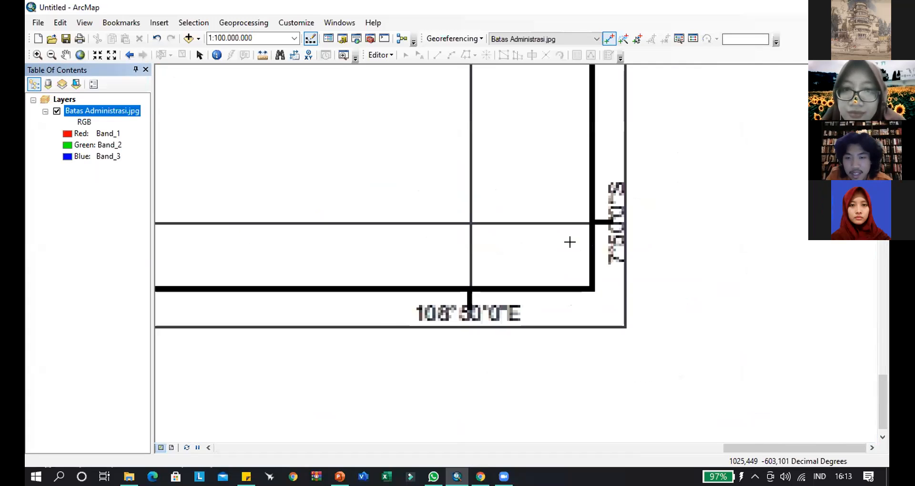
scroll(571, 245, up, 1)
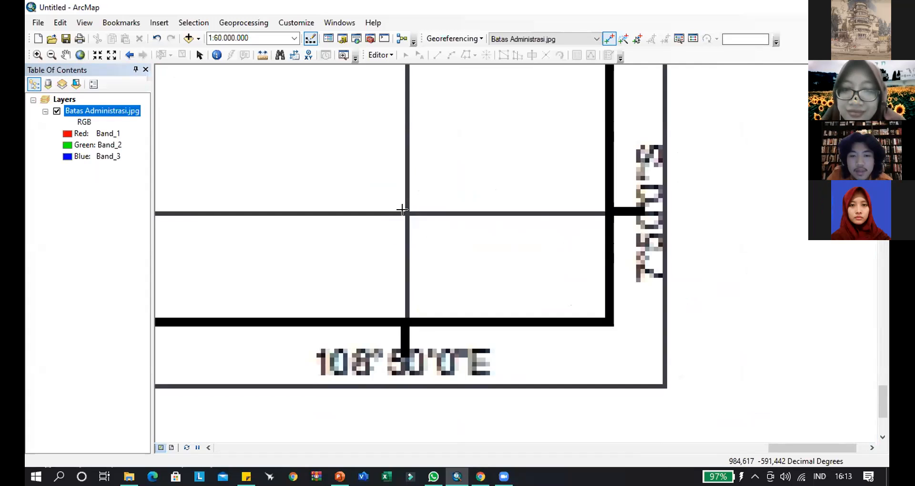
click(403, 212)
right_click(468, 236)
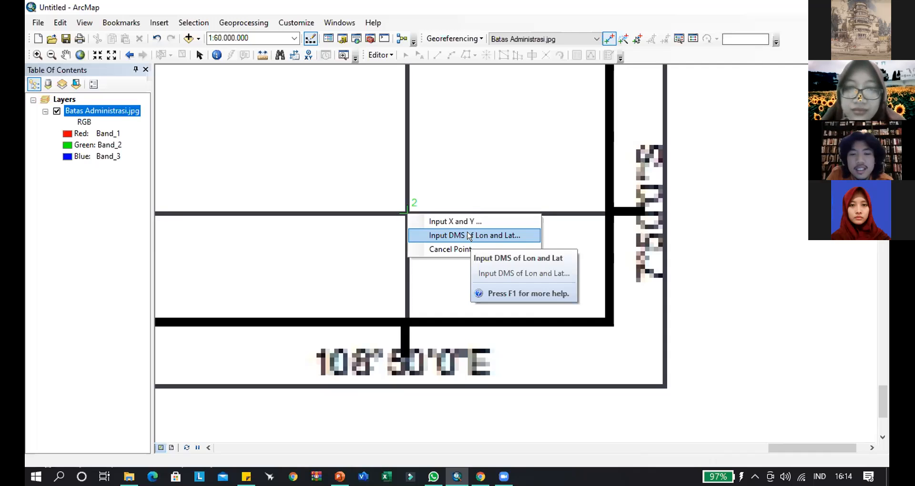
click(469, 236)
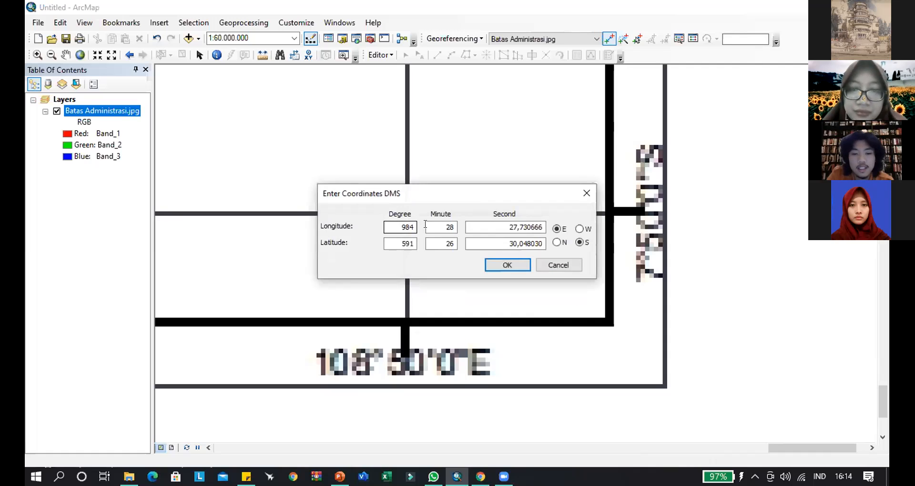
- Enter 108 degrees, 50 minutes and 0 seconds East as the second control point's longitude
text(108)
key(Tab)
text(50)
key(Tab)
text(0)
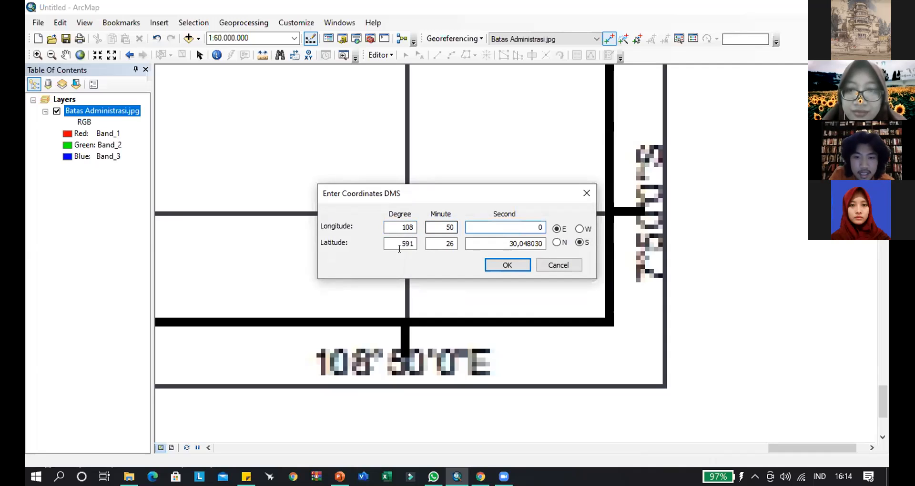
- Enter 7 degrees, 50 minutes and 0 seconds South as the second control point's latitude and apply the coordinates
key(Tab)
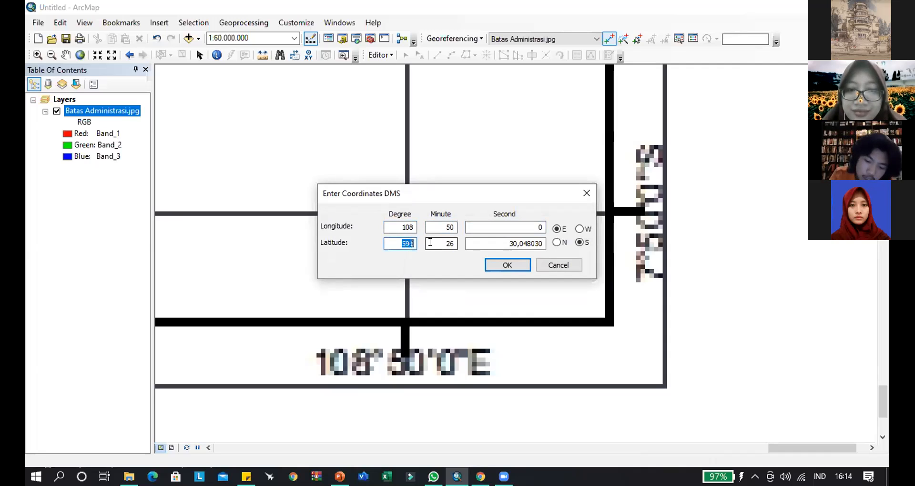
text(7)
key(Tab)
text(5)
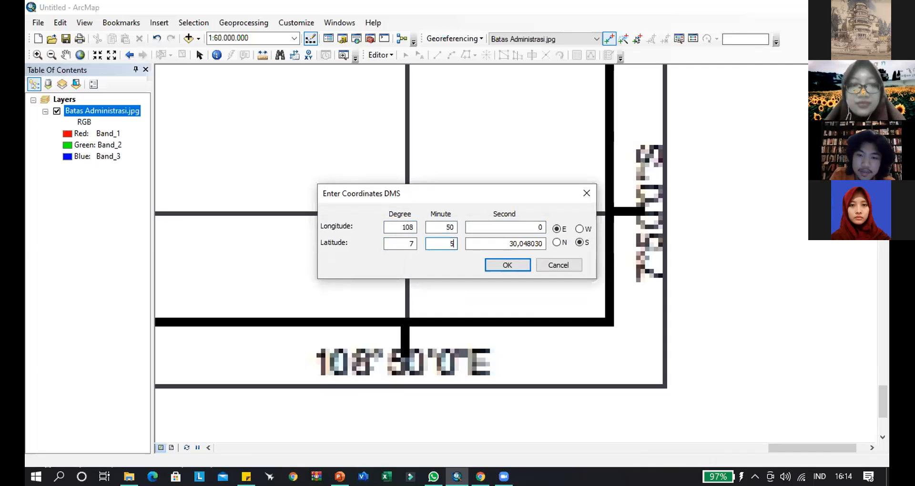
text(0)
key(Tab)
text(0)
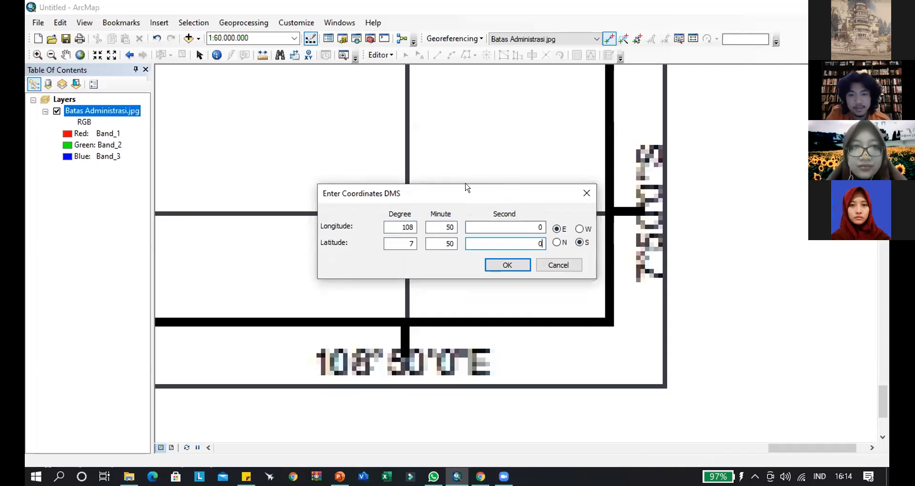
drag(464, 187, 416, 72)
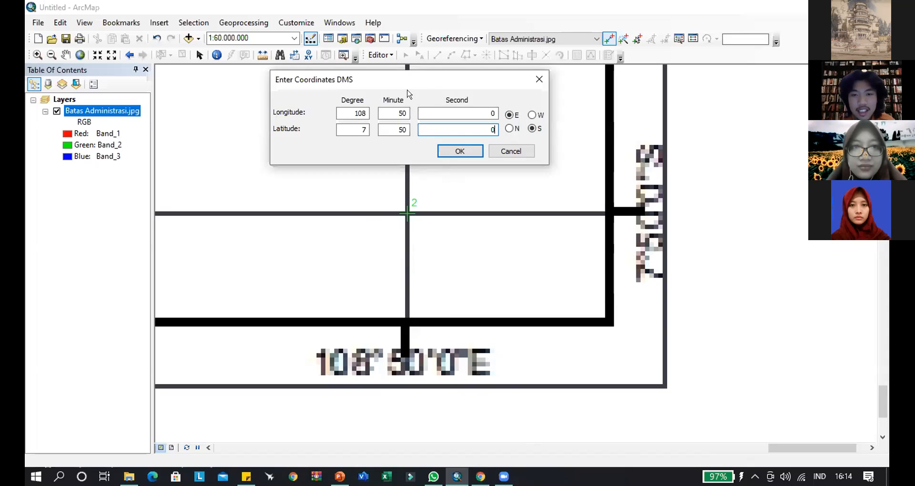
drag(445, 94, 433, 103)
click(449, 161)
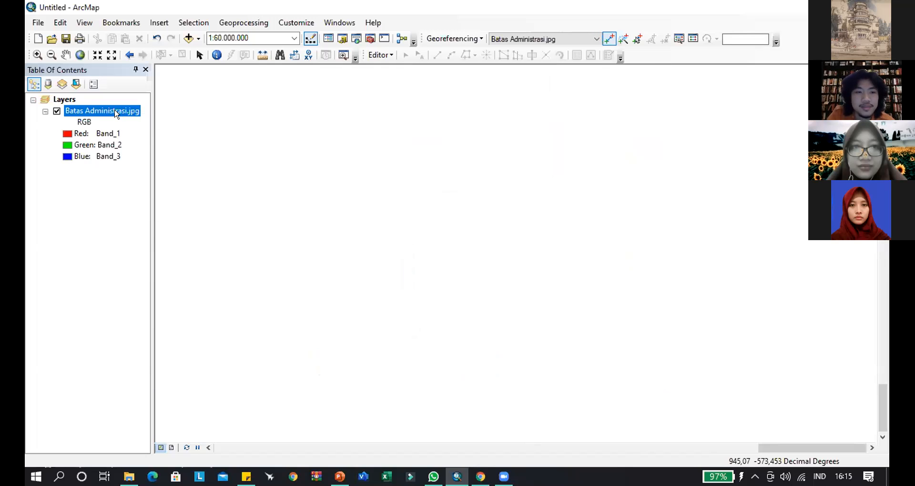
- Open the link table and delete link 2, the control point at the 108°50'0"E and 7°50'0"S intersection
right_click(115, 113)
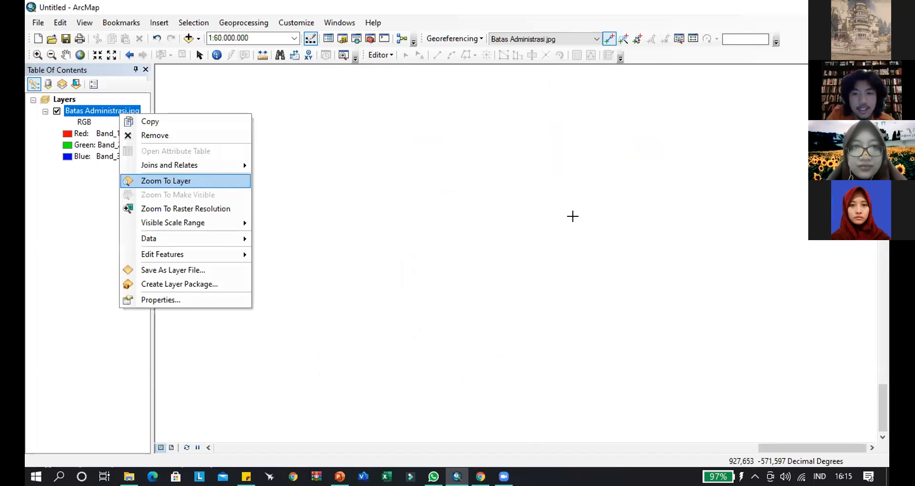
key(Return)
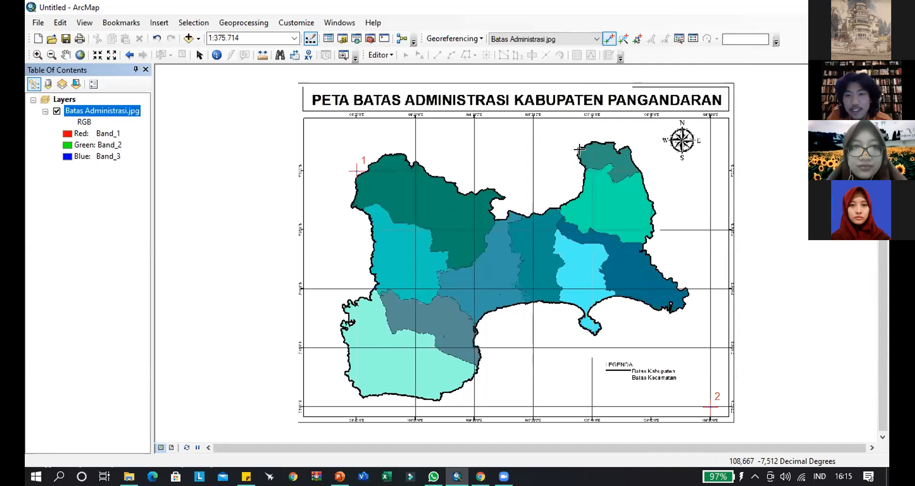
click(693, 39)
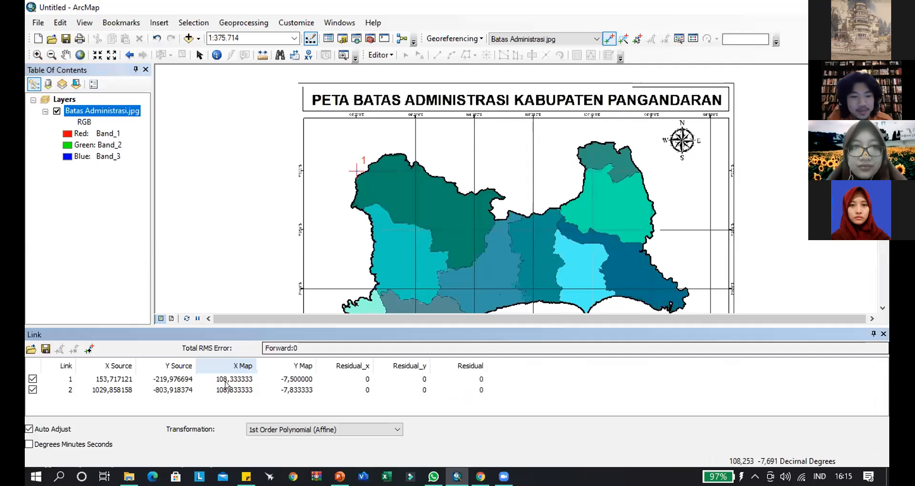
click(234, 393)
key(Delete)
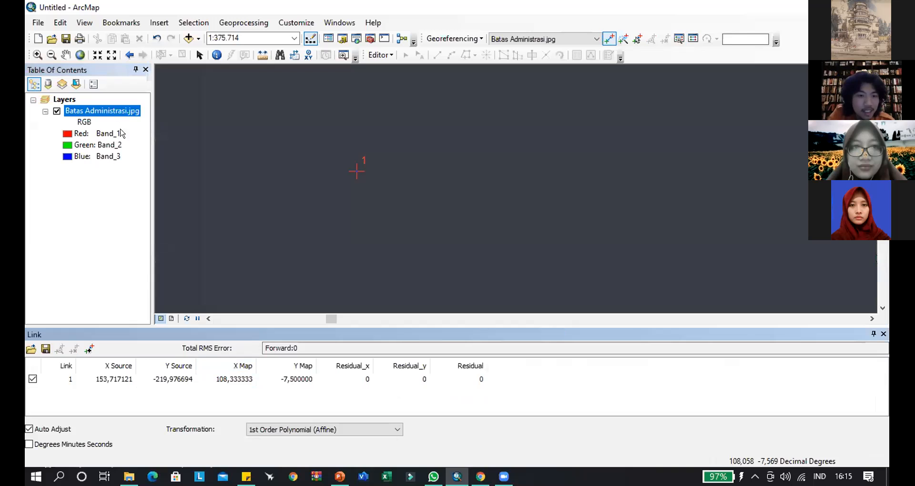
right_click(98, 111)
click(144, 176)
scroll(681, 294, down, 3)
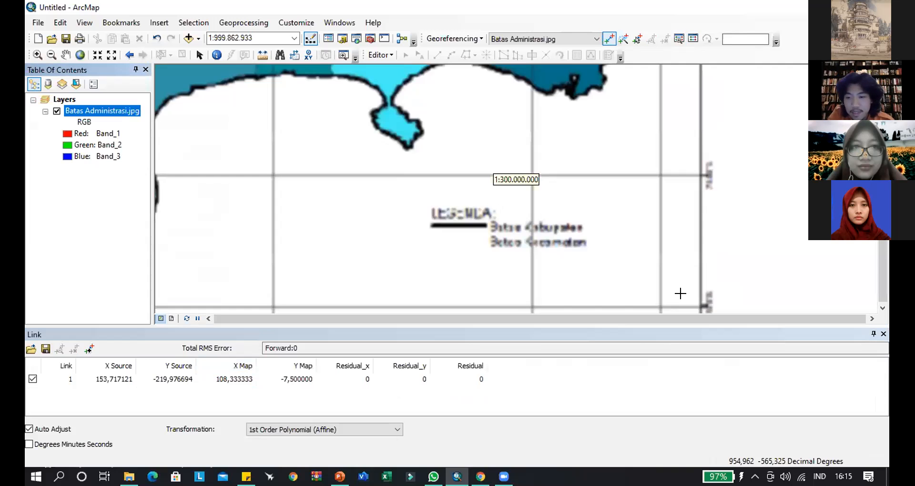
scroll(543, 191, down, 4)
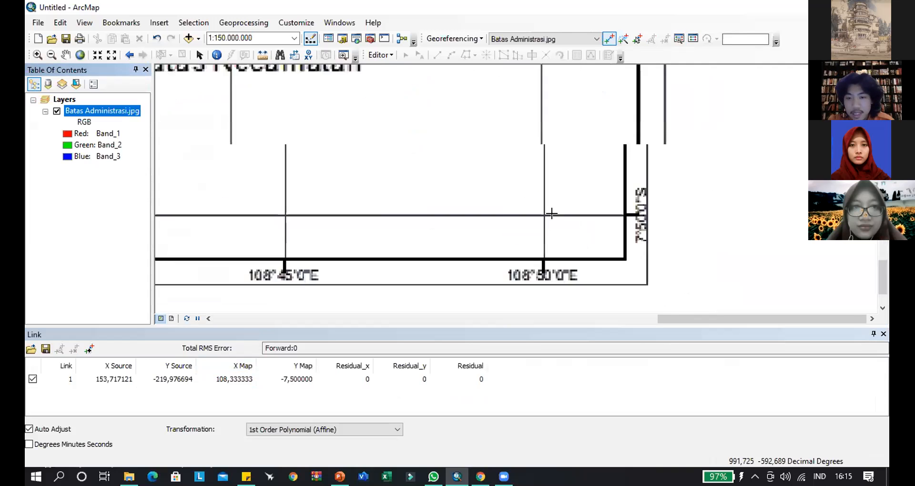
click(459, 152)
right_click(465, 155)
click(519, 176)
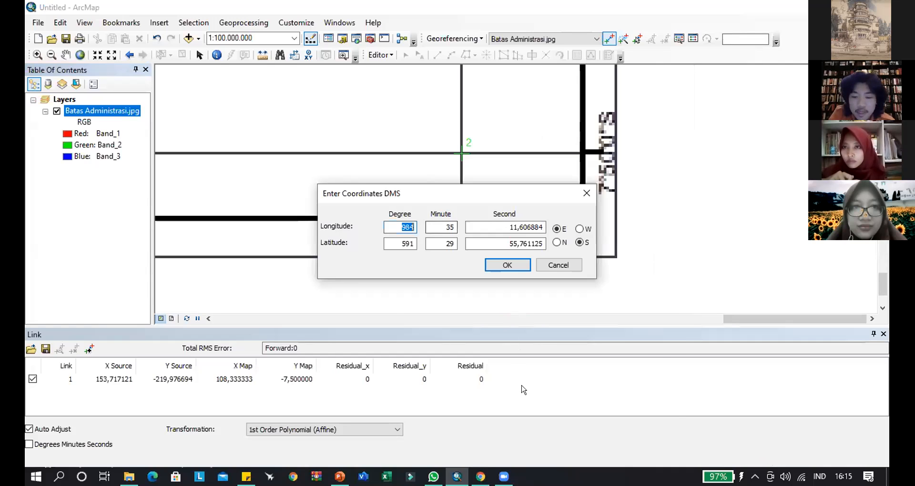
drag(448, 194, 531, 321)
text(7)
key(Tab)
text(5)
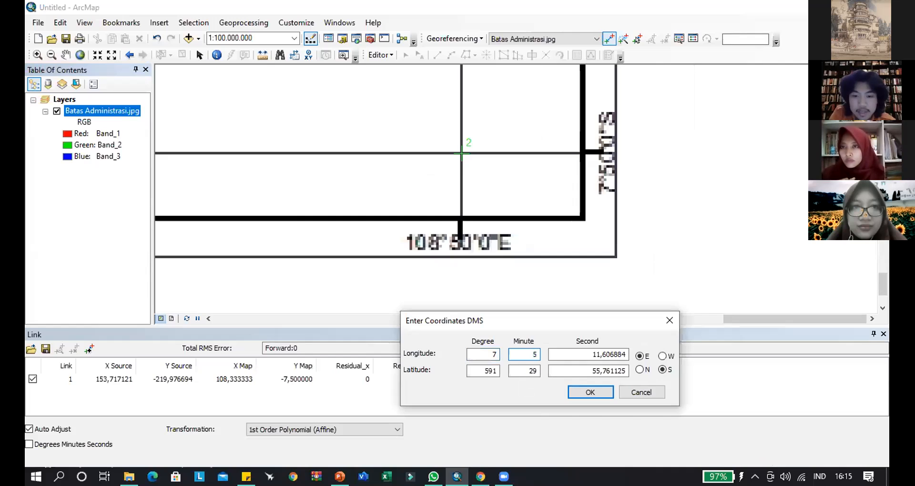
double_click(495, 353)
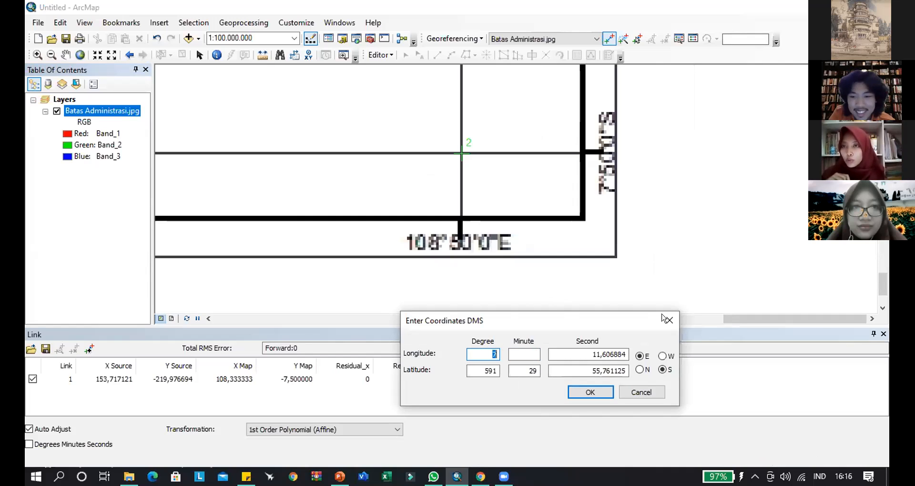
key(Escape)
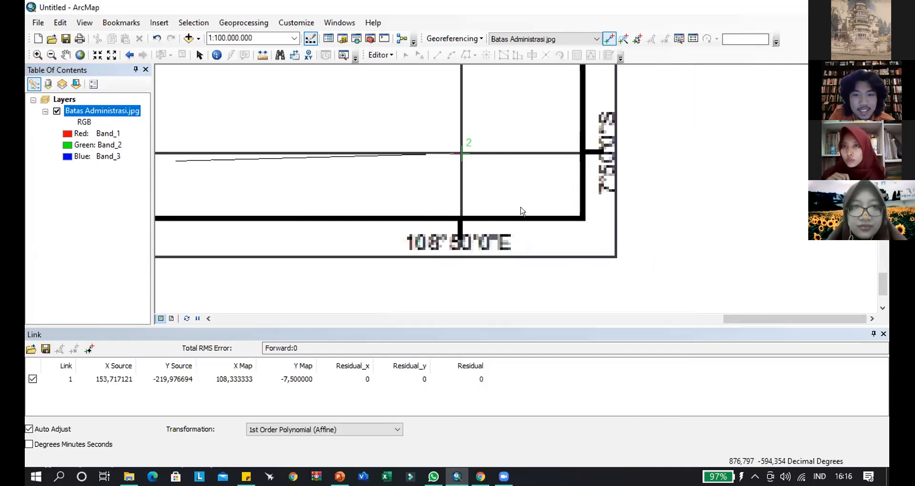
right_click(481, 184)
key(Escape)
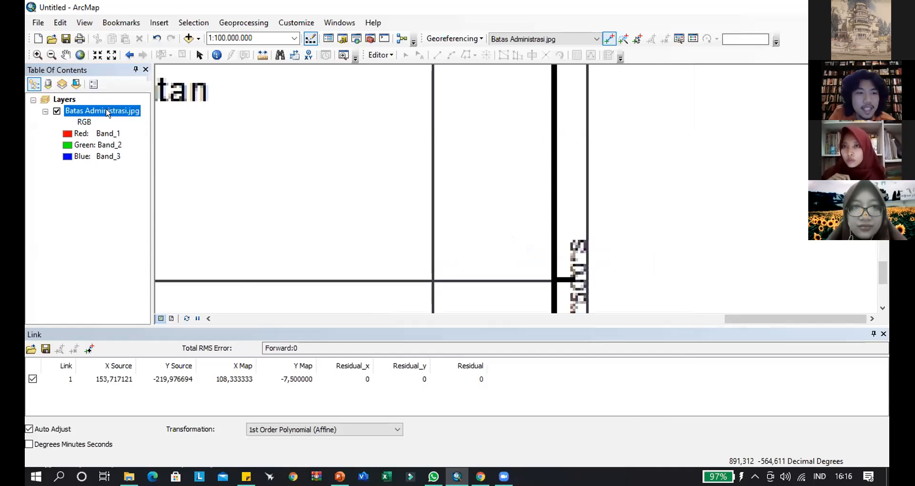
- Zoom to the Batas Administrasi.jpg layer, place control point 2 at the 108°50'0"E and 7°30'0"S grid intersection, and open its DMS coordinate entry
right_click(105, 110)
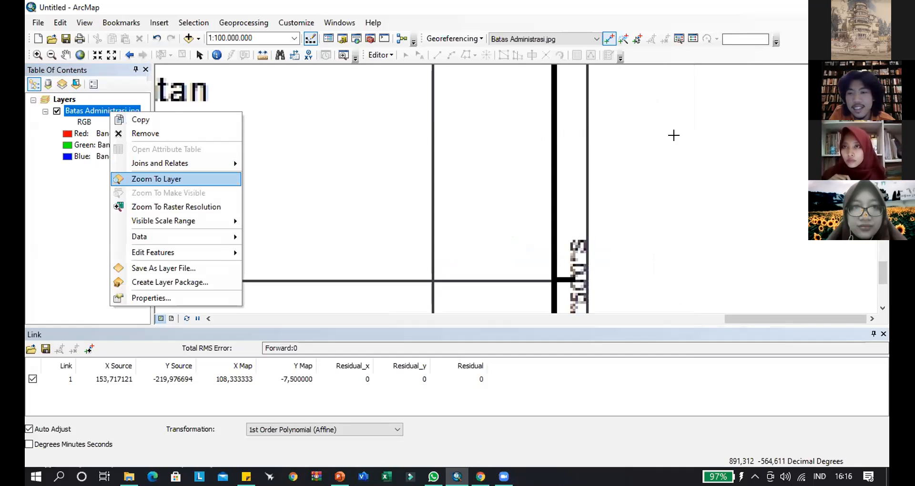
key(Return)
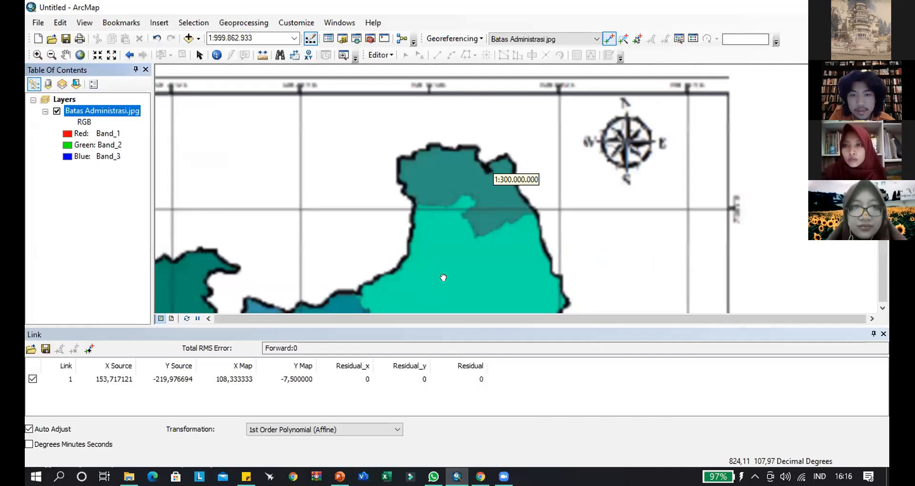
drag(442, 278, 440, 277)
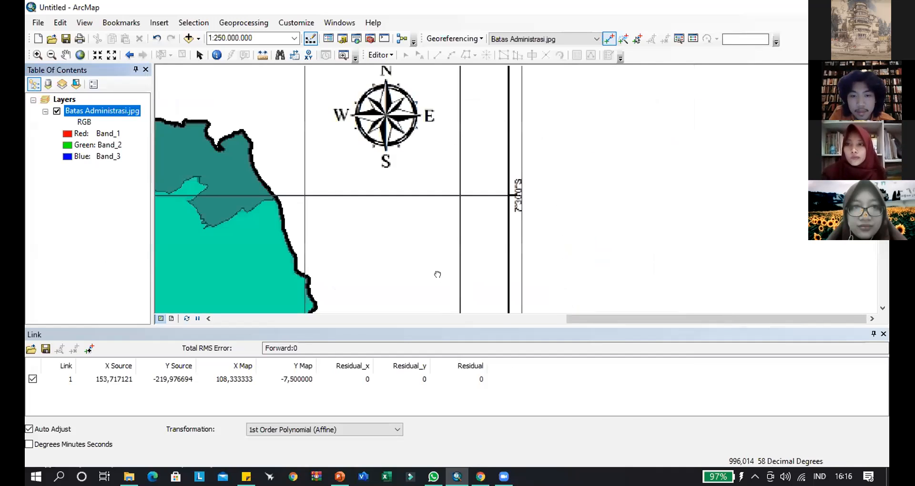
scroll(438, 275, down, 1)
click(442, 275)
right_click(442, 275)
click(472, 296)
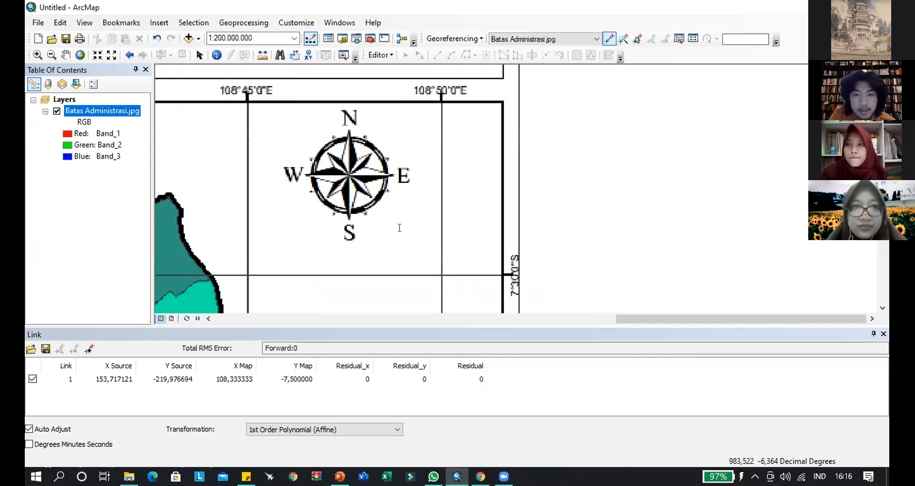
- Enter 108 degrees, 50 minutes and 0 seconds East as the longitude of the control point on the 7°30'0"S line
key(Tab)
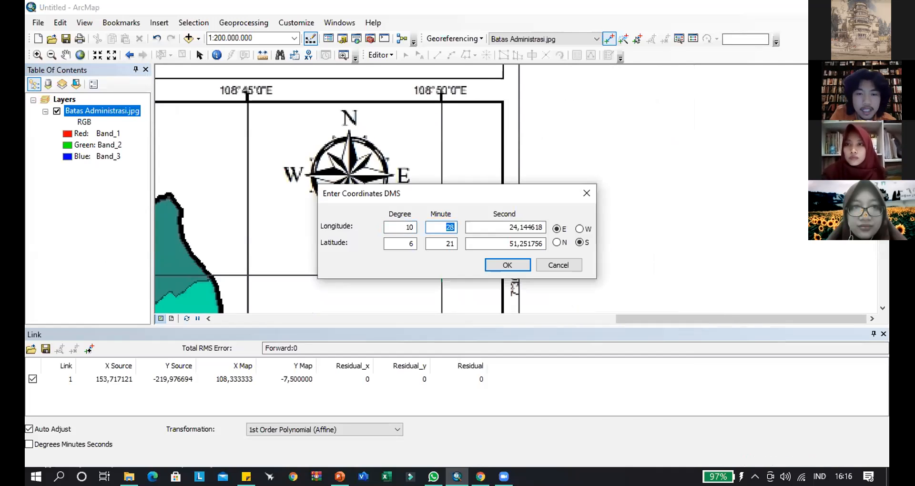
click(413, 227)
text(8)
key(Tab)
text(50)
key(Tab)
drag(377, 192, 330, 147)
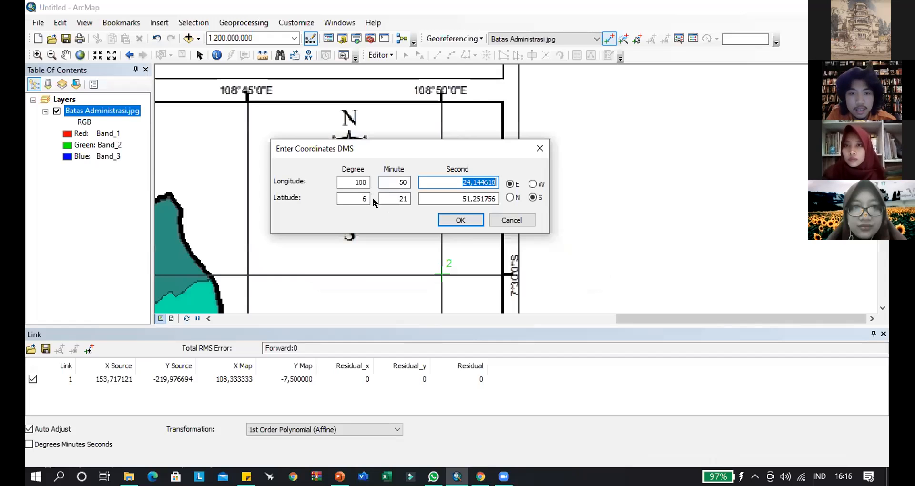
text(0)
key(Tab)
- Enter 7 degrees, 30 minutes and 0 seconds South as the second control point's latitude and apply the coordinates
text(7)
key(Tab)
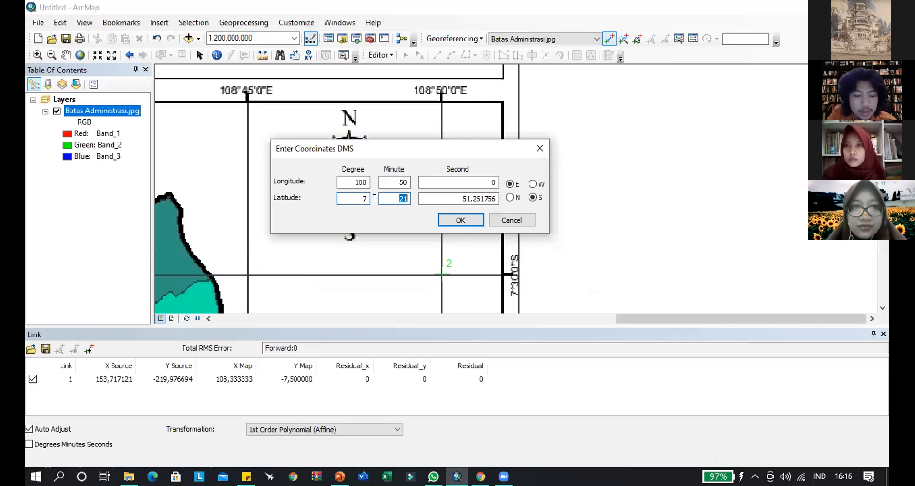
text(30)
key(Tab)
text(0)
key(Return)
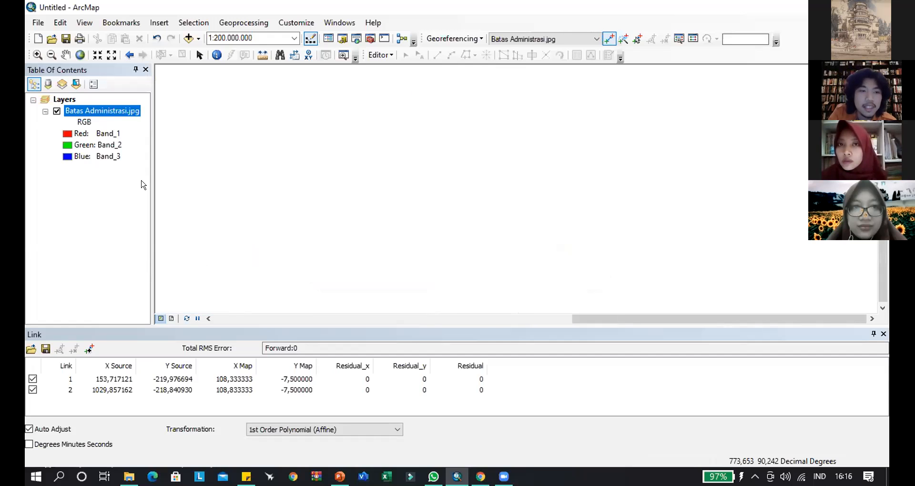
- Delete link 2, the control point at the 108°50'0"E and 7°30'0"S intersection, from the link table
right_click(96, 111)
click(144, 176)
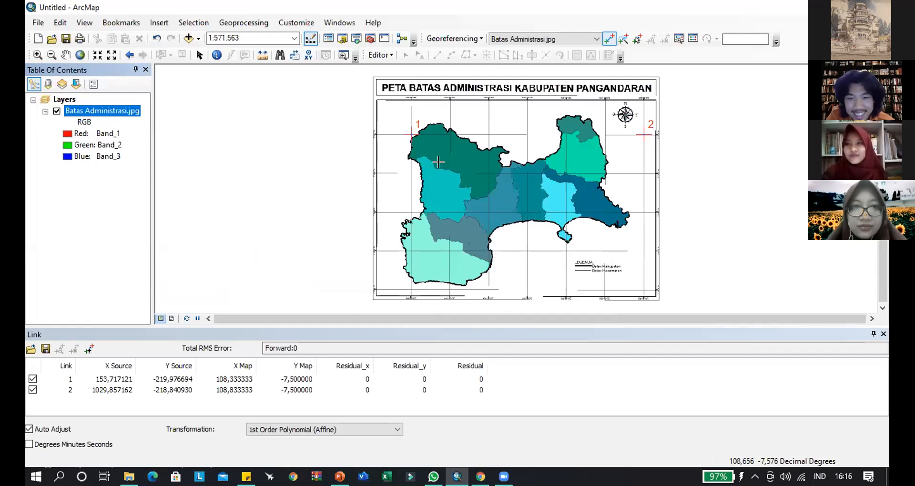
scroll(374, 188, down, 5)
scroll(402, 316, down, 2)
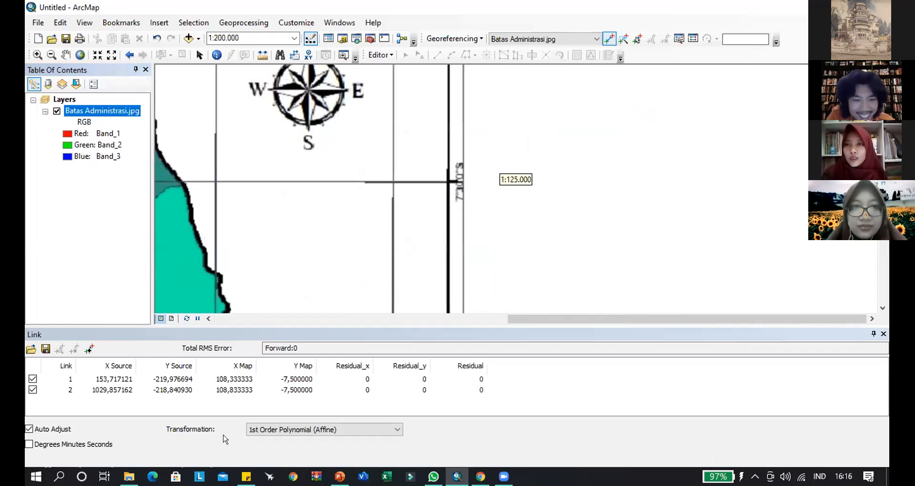
click(211, 390)
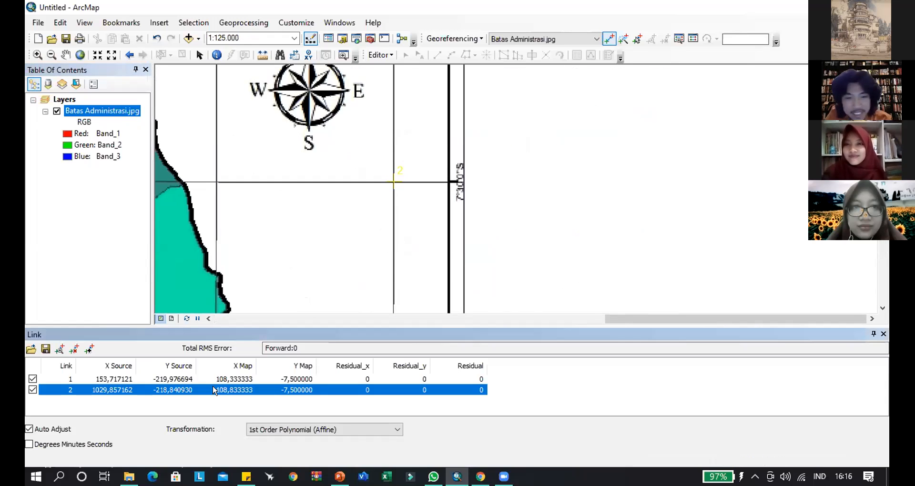
key(Delete)
- Bring the 108°50'0"E and 7°50'0"S grid intersection near the map's southeast corner into close view
right_click(105, 111)
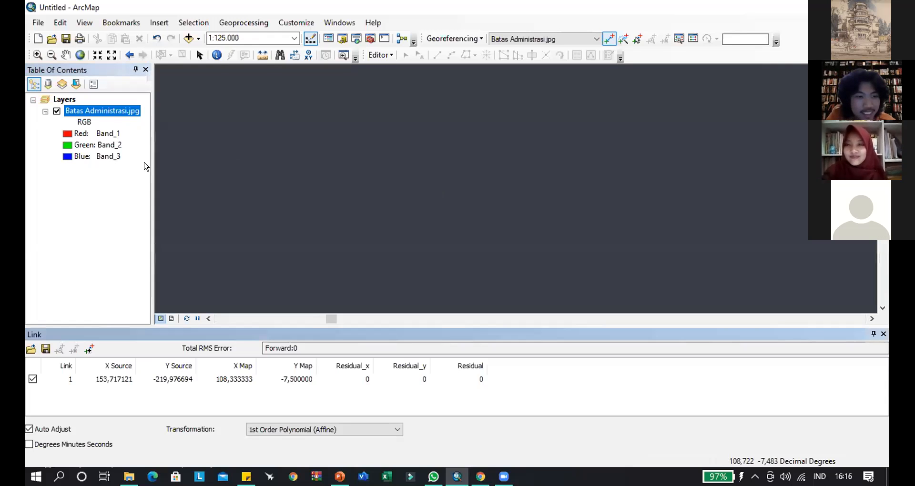
click(153, 180)
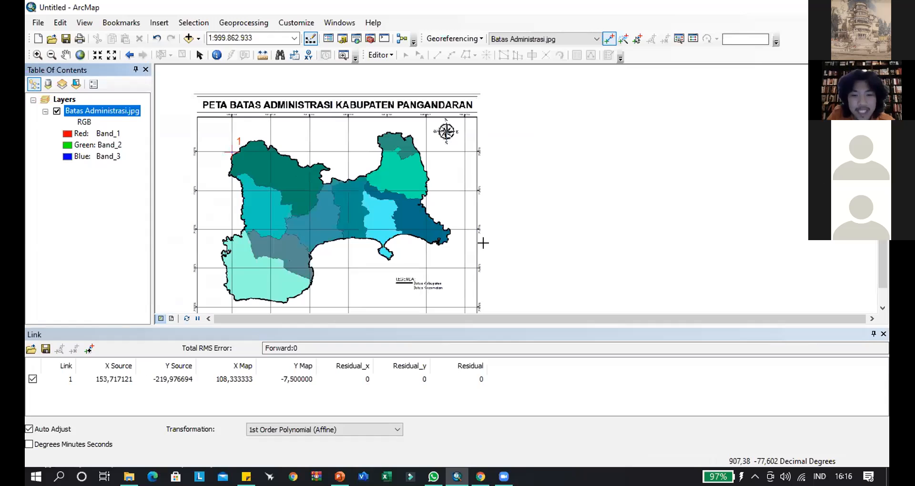
scroll(521, 292, up, 3)
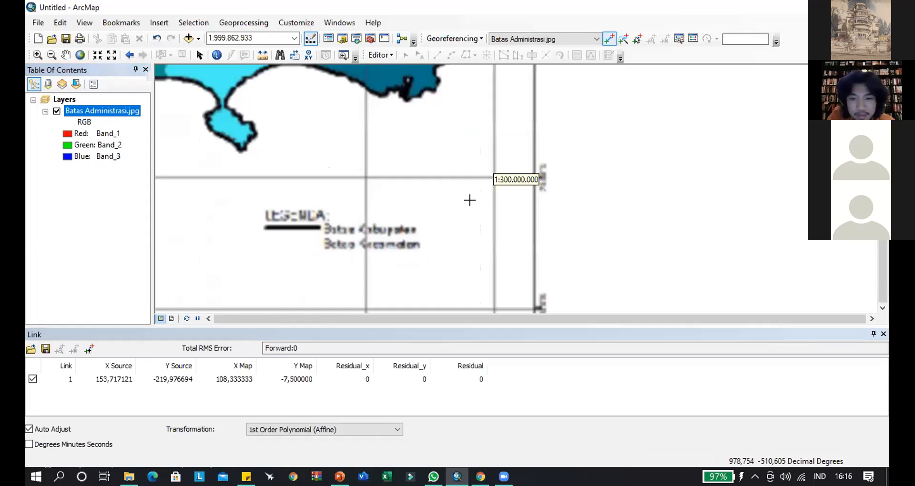
scroll(477, 172, up, 1)
scroll(458, 212, up, 2)
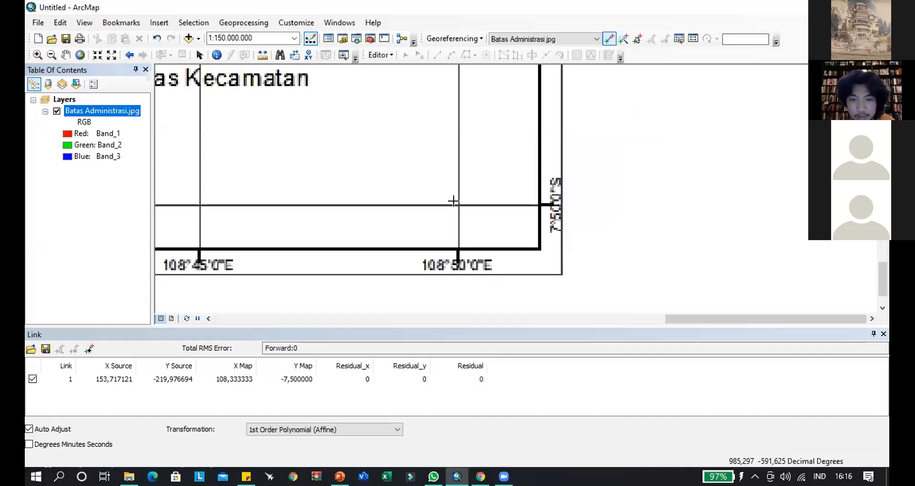
click(459, 205)
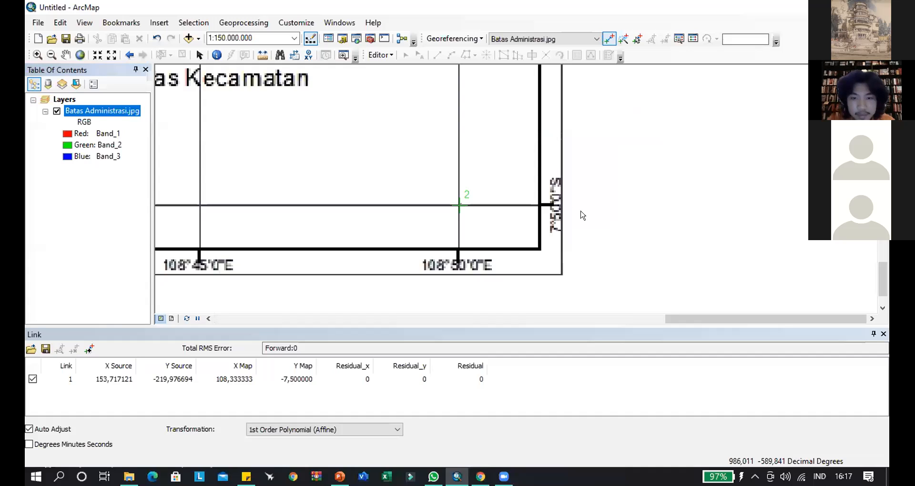
right_click(566, 196)
click(591, 231)
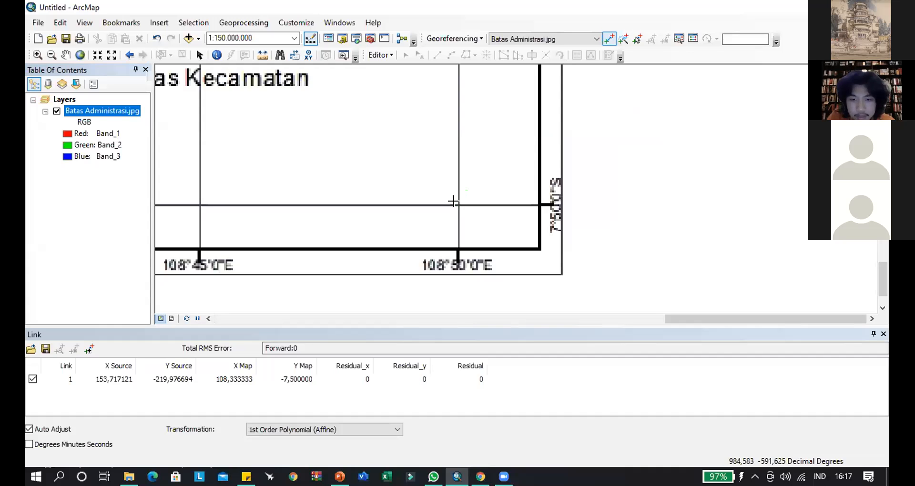
- Place a second control point at the 108°50'0"E and 7°50'0"S grid intersection and open its DMS longitude and latitude entry
click(459, 205)
right_click(459, 205)
click(509, 227)
- Set the second control point's longitude to 108 degrees, 50 minutes and 0 seconds East
double_click(405, 226)
text(104)
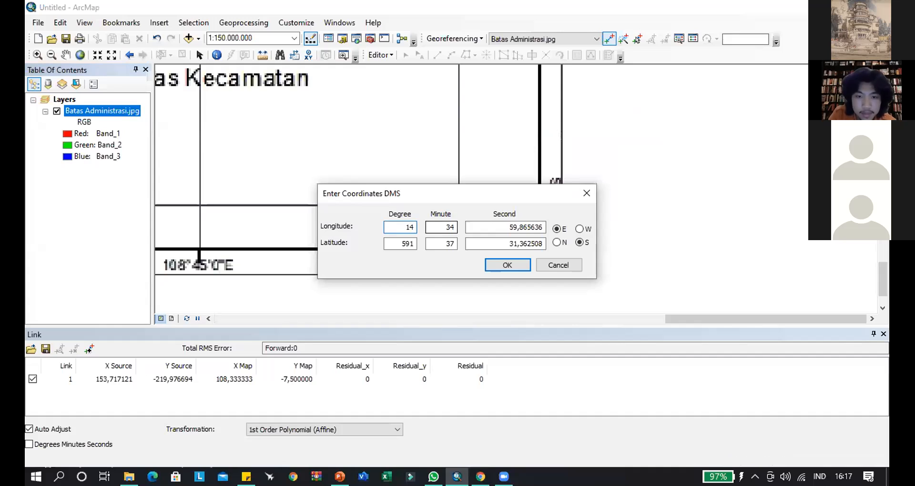
key(BackSpace)
text(08)
key(Tab)
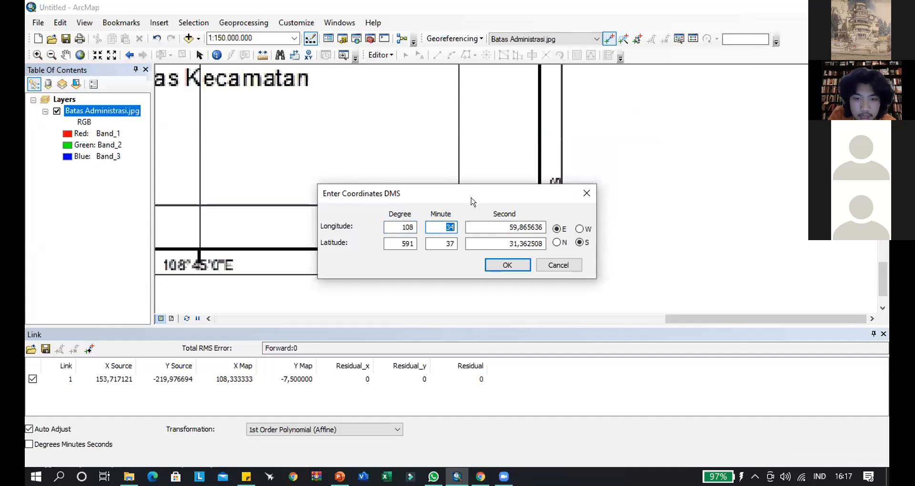
drag(483, 195, 729, 149)
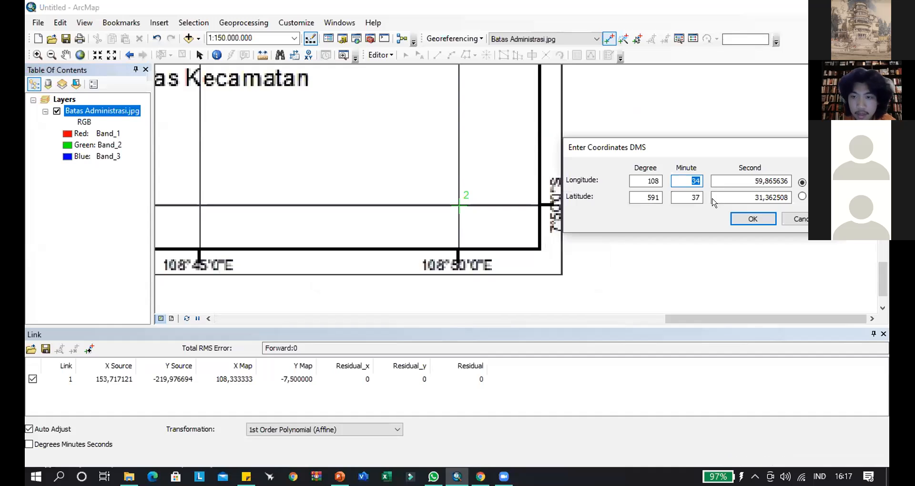
text(50)
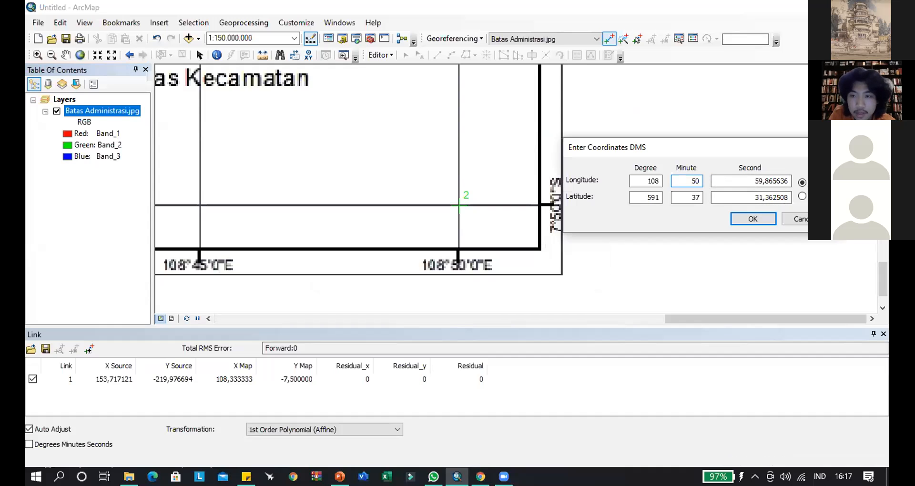
key(Tab)
text(0)
key(Tab)
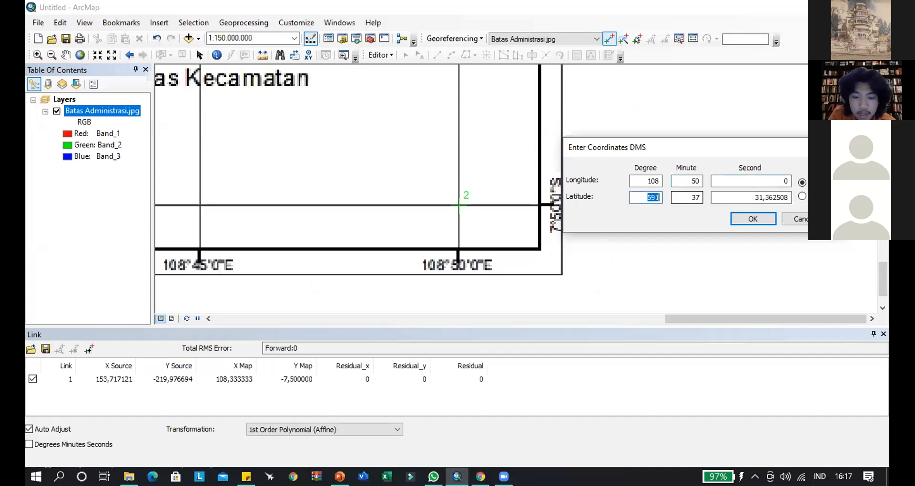
- Set the second control point's latitude to 7 degrees, 50 minutes and 0 seconds South and apply the coordinates
text(7)
key(Tab)
text(50)
key(Tab)
text(0)
key(Return)
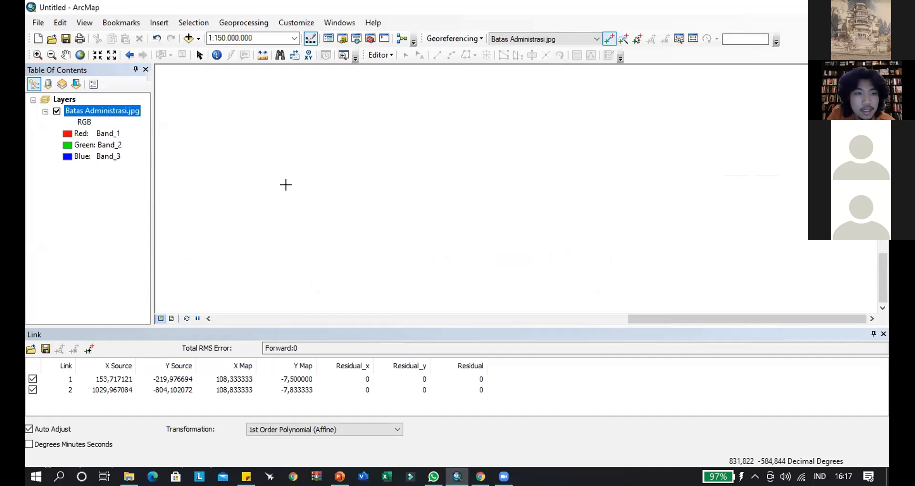
- Place a third control point at the 108°20'0"E and 7°50'0"S grid intersection and open its DMS longitude and latitude entry
right_click(116, 115)
key(Return)
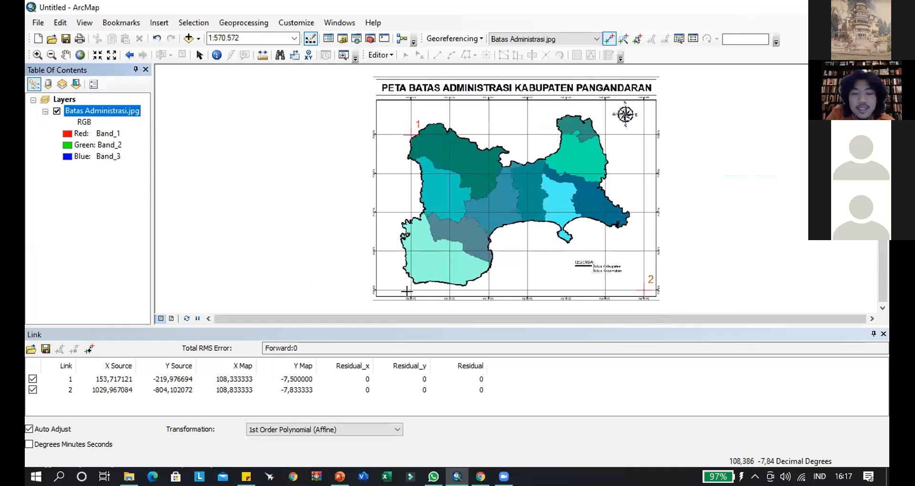
scroll(460, 274, up, 5)
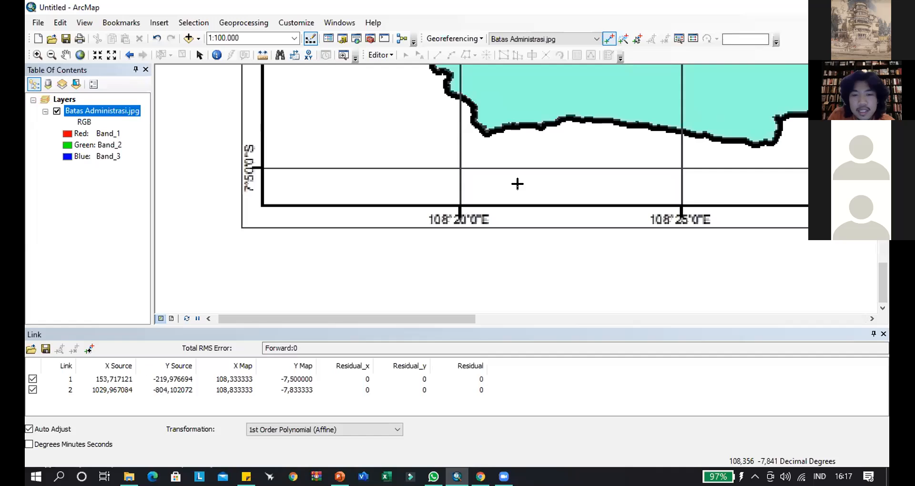
scroll(514, 184, down, 5)
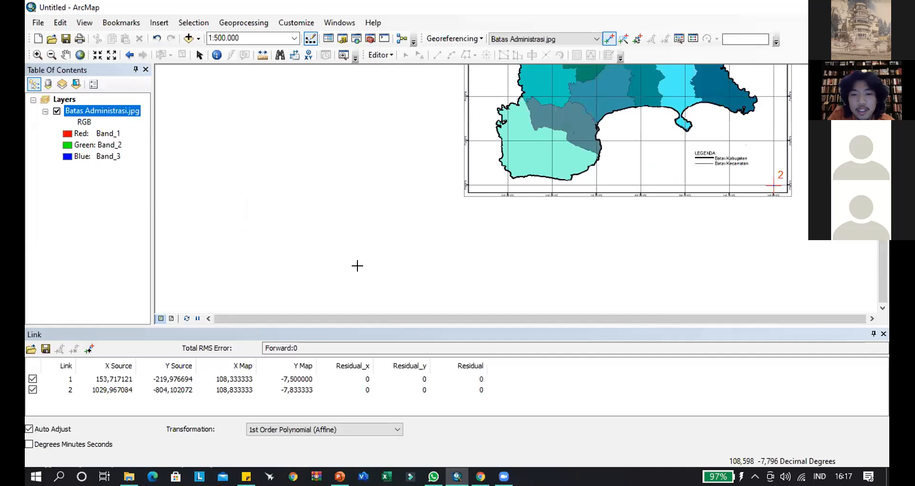
scroll(384, 212, down, 1)
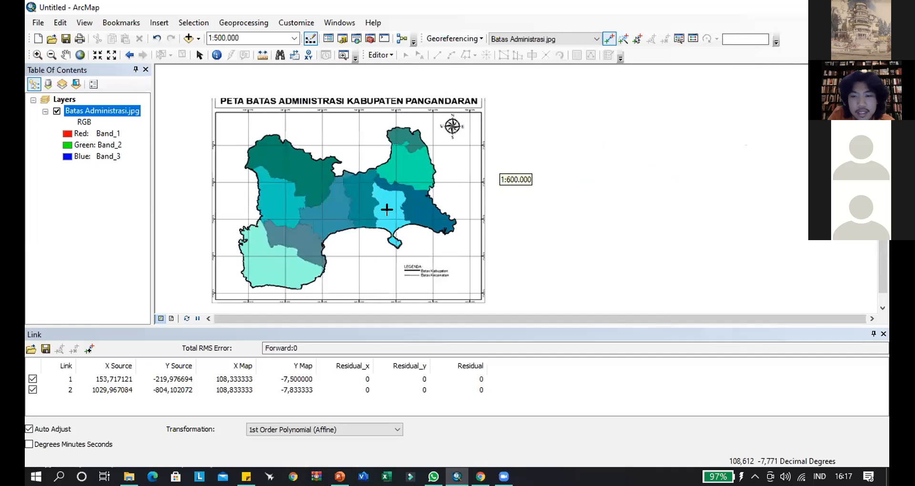
scroll(429, 201, up, 1)
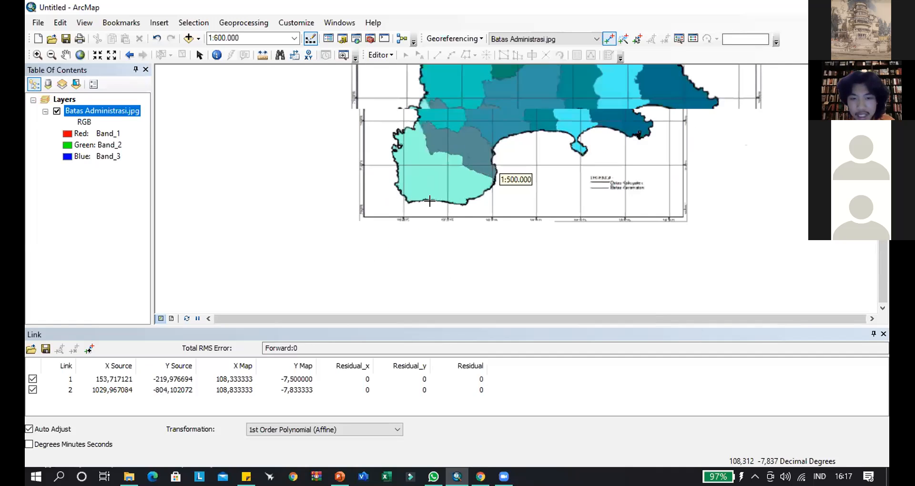
scroll(429, 202, up, 5)
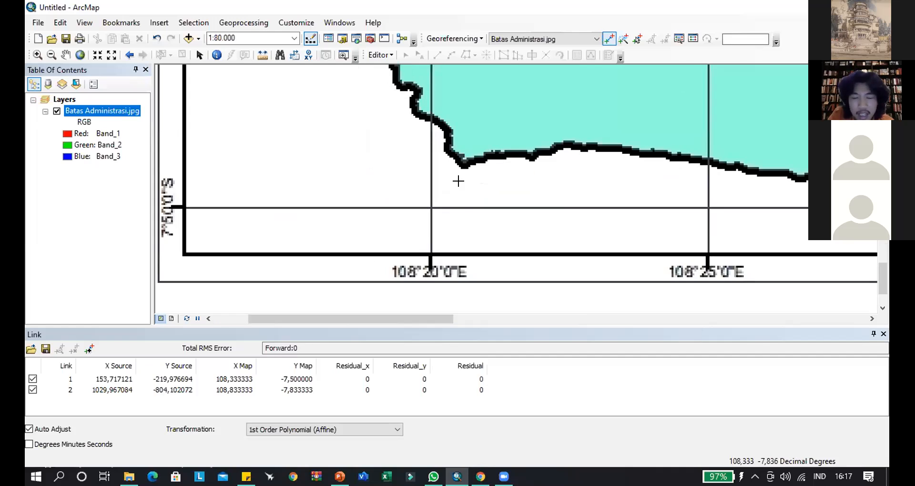
drag(425, 214, 459, 182)
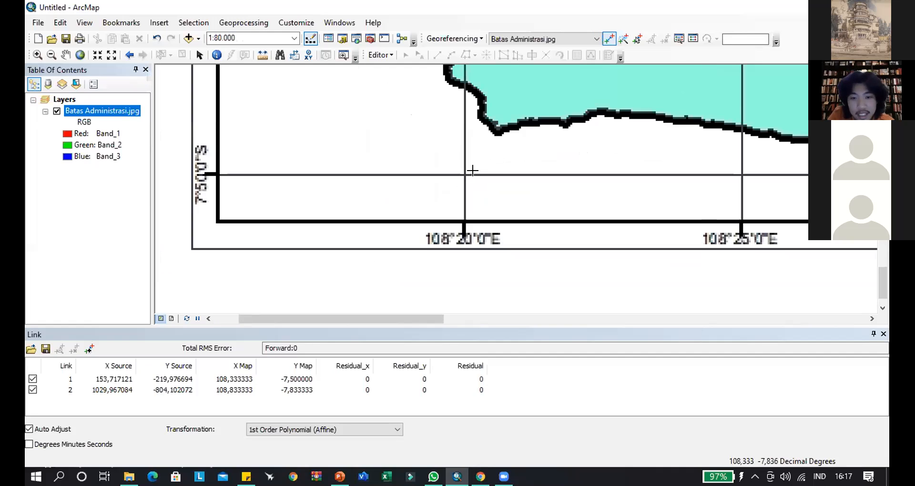
drag(459, 172, 473, 171)
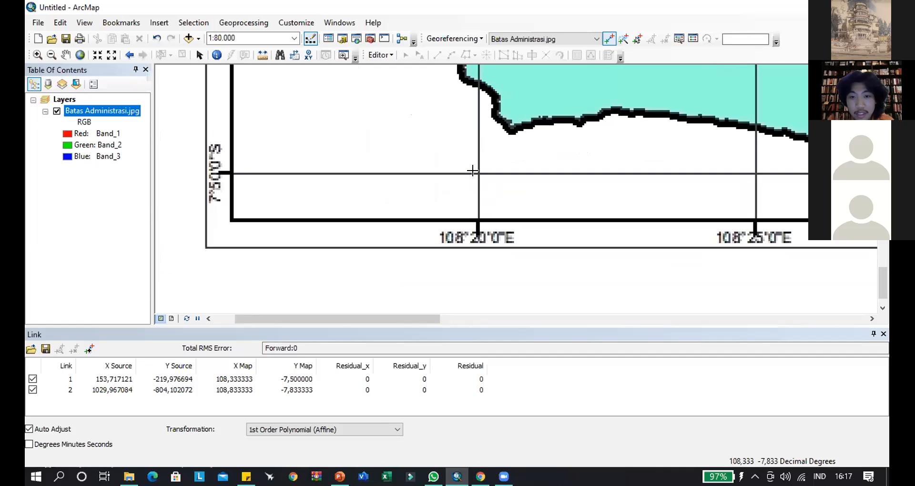
click(478, 173)
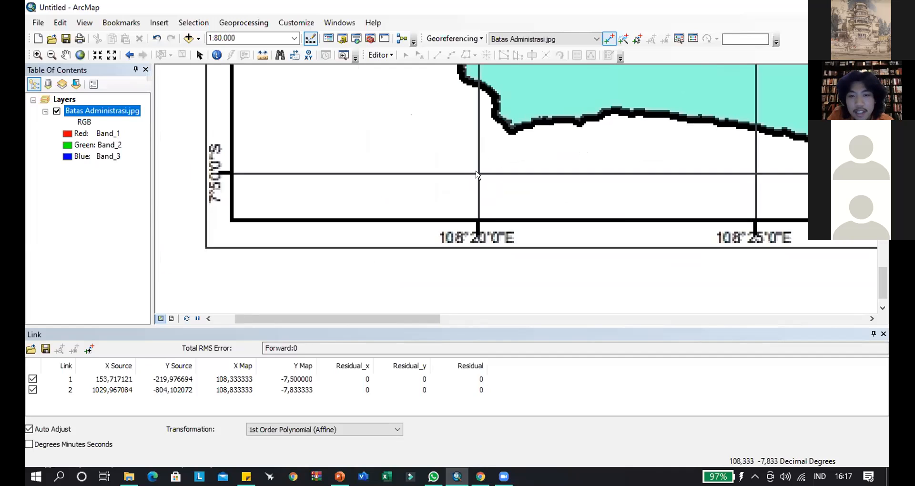
right_click(479, 173)
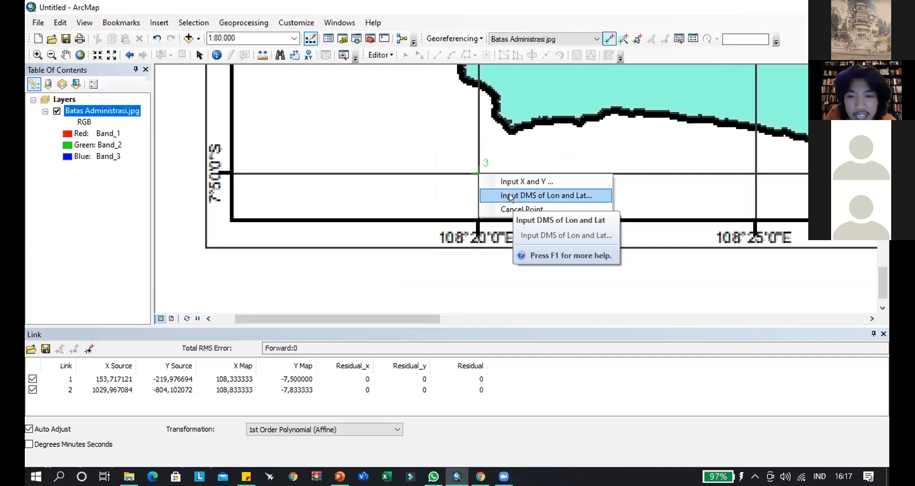
key(Return)
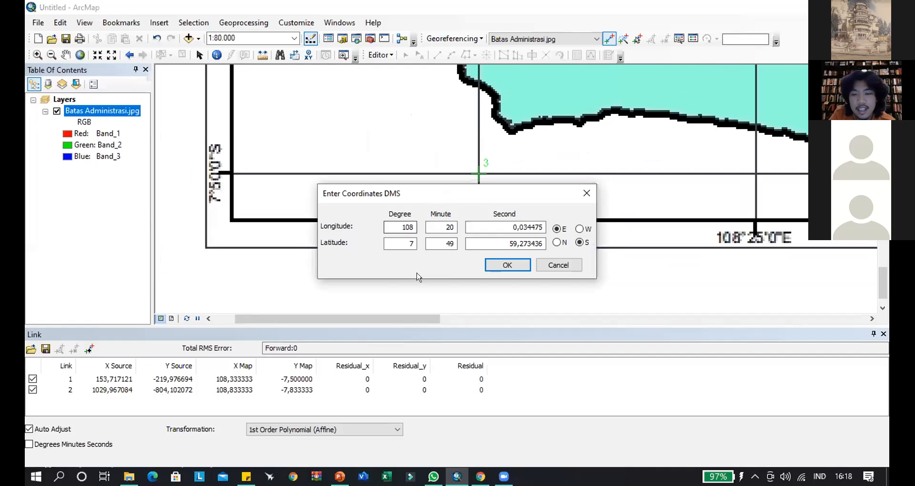
drag(418, 276, 417, 271)
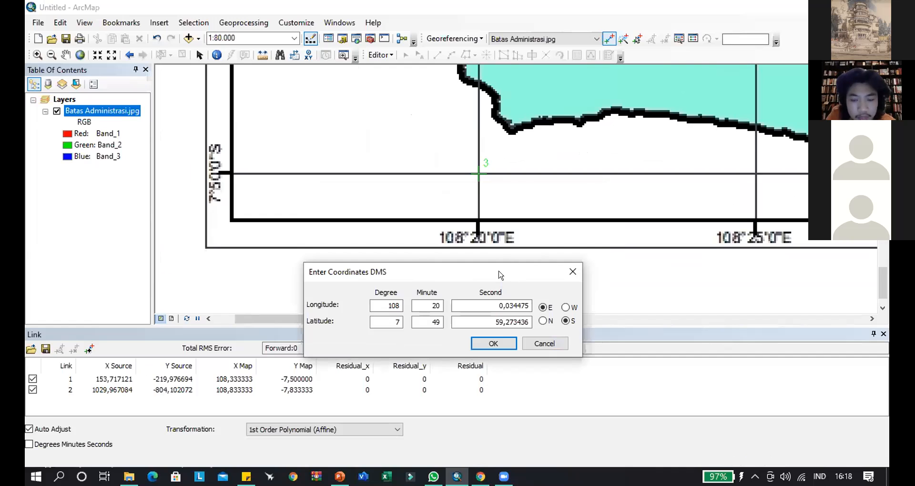
- Set the third control point's longitude seconds to 0 and its latitude to 50 minutes and 0 seconds, then apply the coordinates
drag(478, 261, 458, 265)
click(485, 295)
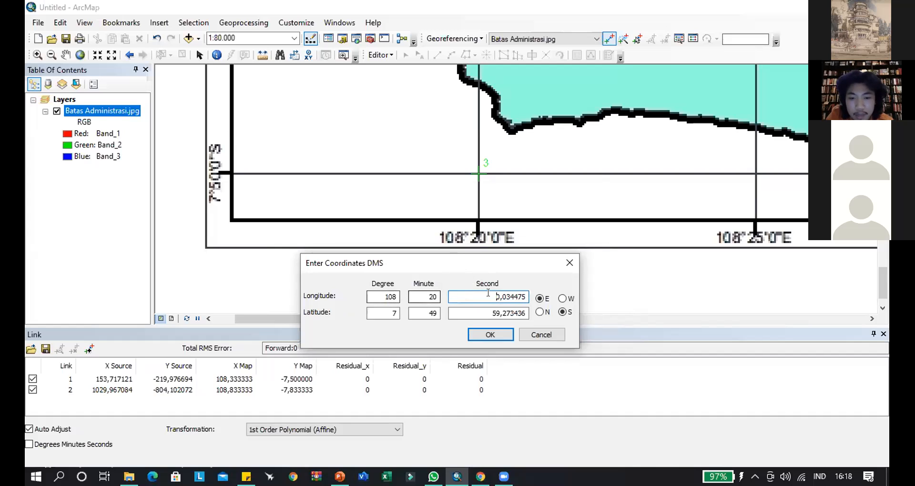
key(ctrl+a)
text(0)
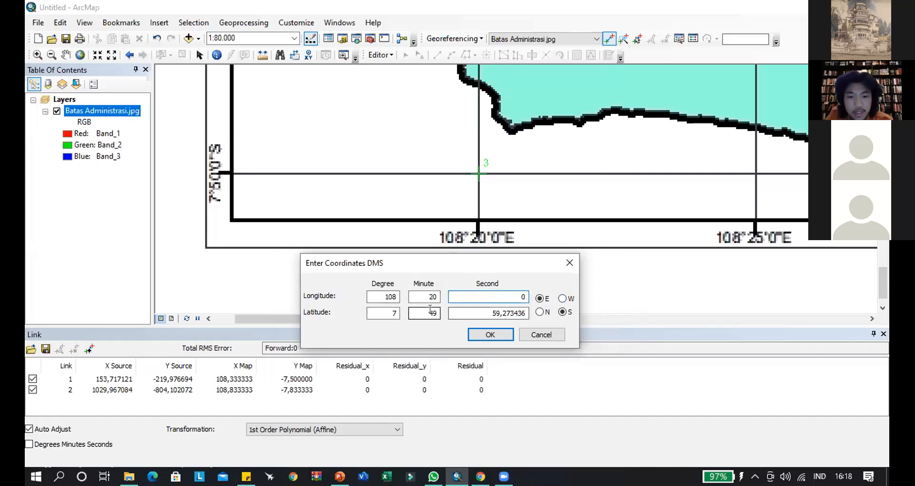
double_click(418, 312)
text(50)
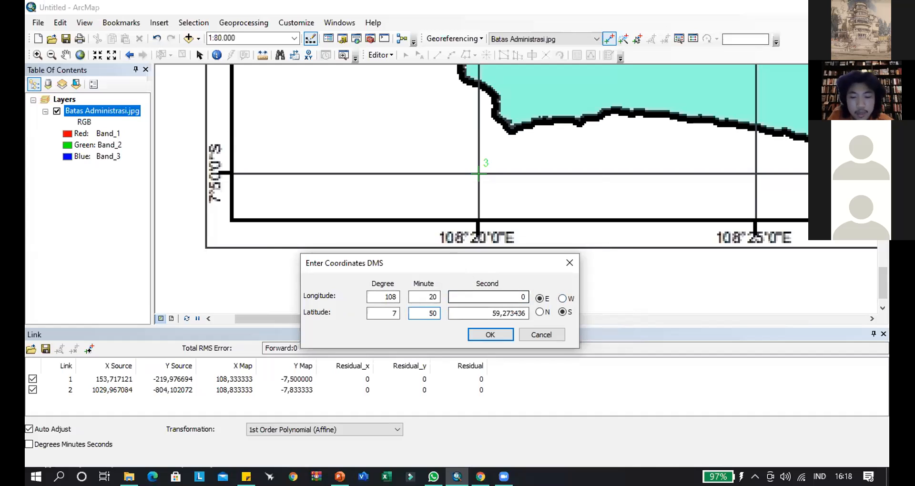
key(Tab)
text(0)
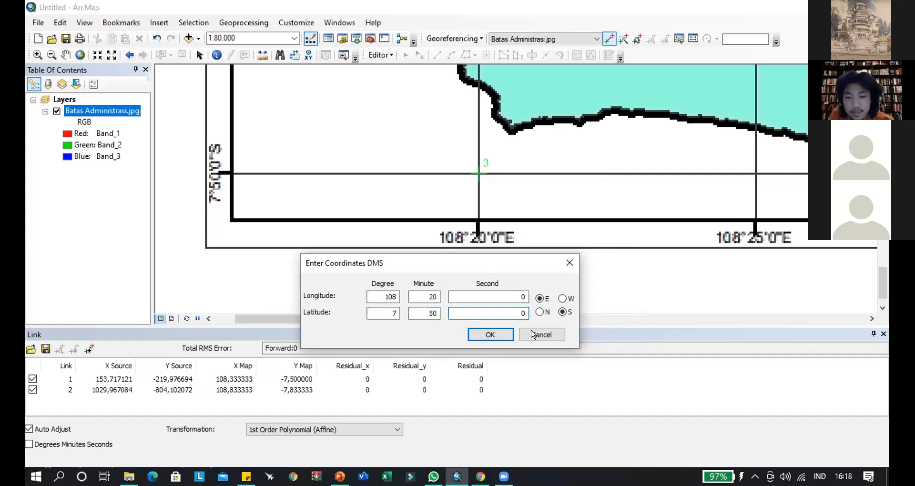
click(501, 336)
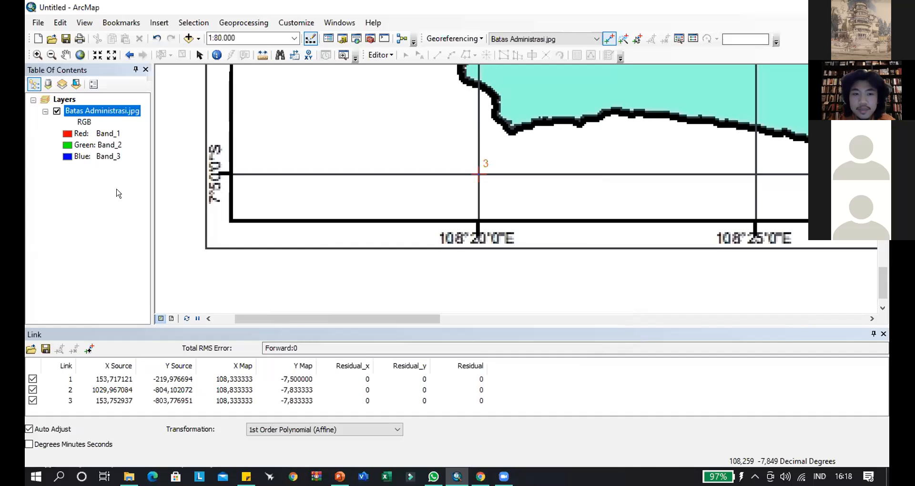
- Examine the map's northeast corner around the 108°50'0"E and 7°30'0"S grid intersection
click(136, 166)
scroll(656, 94, down, 2)
drag(679, 164, 529, 100)
drag(468, 155, 415, 204)
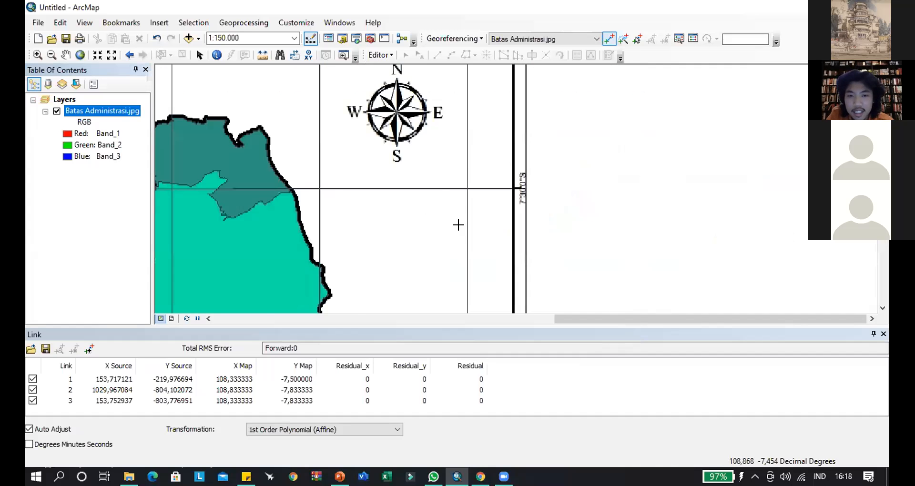
scroll(436, 182, down, 1)
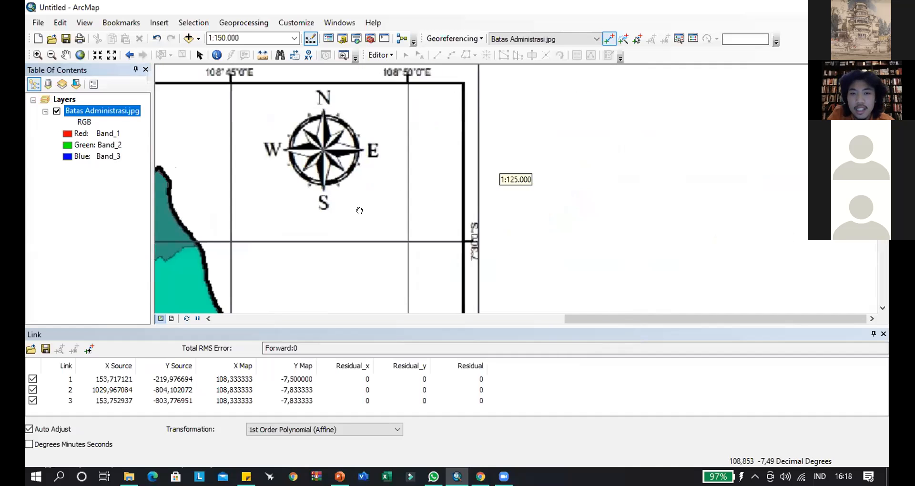
scroll(356, 195, down, 2)
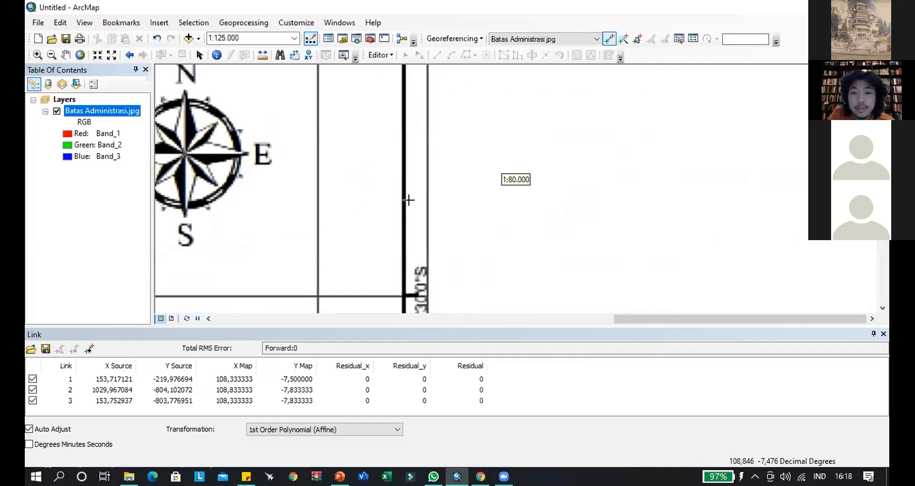
scroll(419, 207, up, 1)
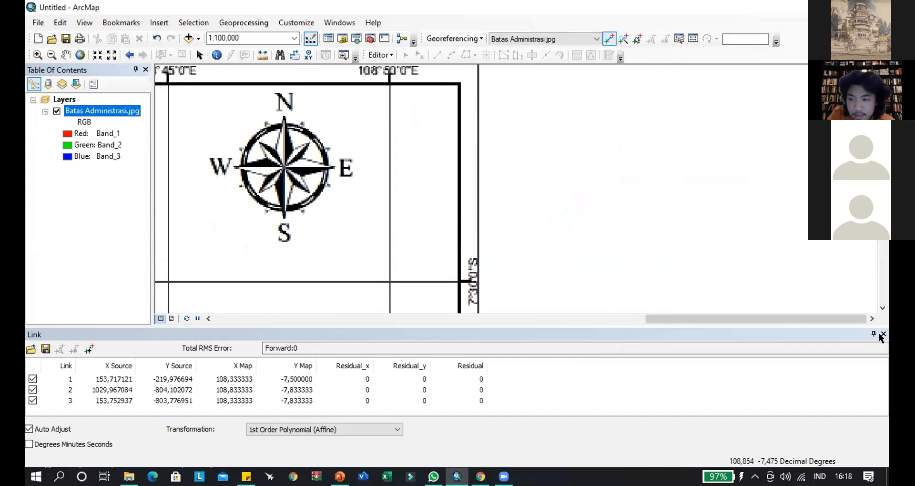
drag(357, 187, 370, 192)
scroll(524, 267, down, 2)
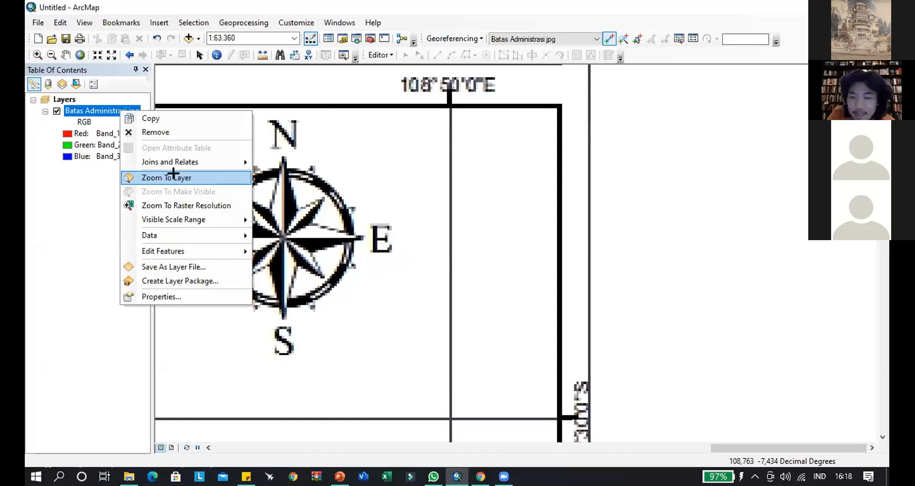
- Check control point 2 at the southeast grid intersection and delete links 2 and 3 from the link table, keeping link 1
click(174, 178)
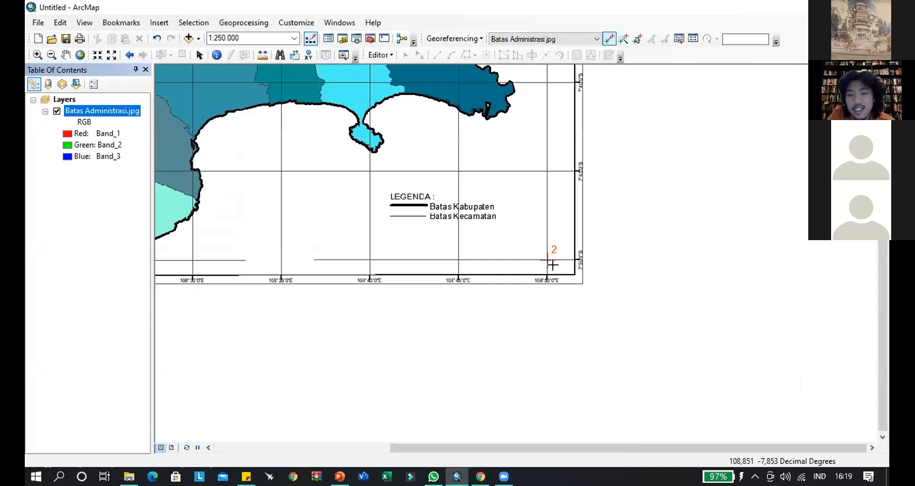
scroll(553, 263, up, 2)
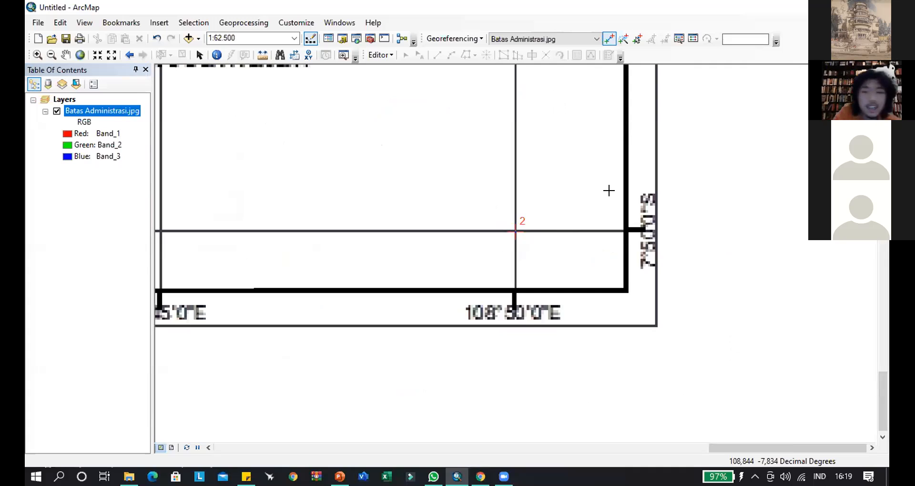
scroll(561, 224, up, 1)
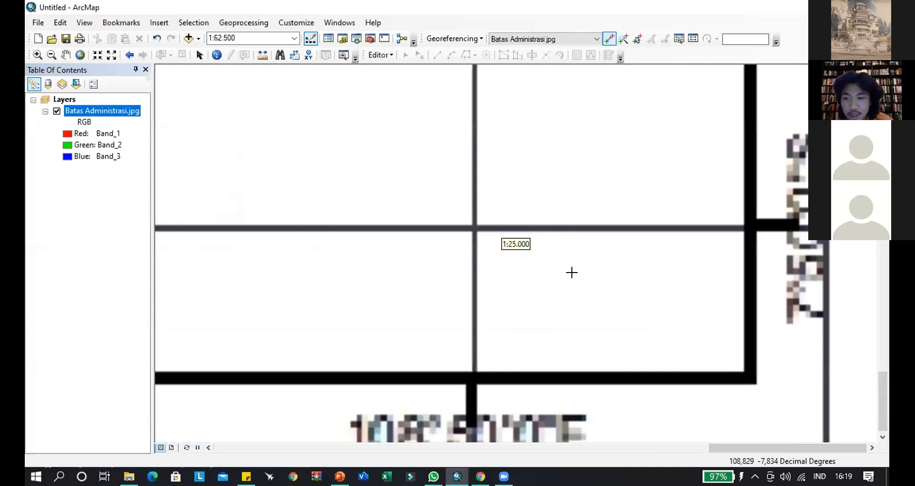
scroll(578, 273, down, 2)
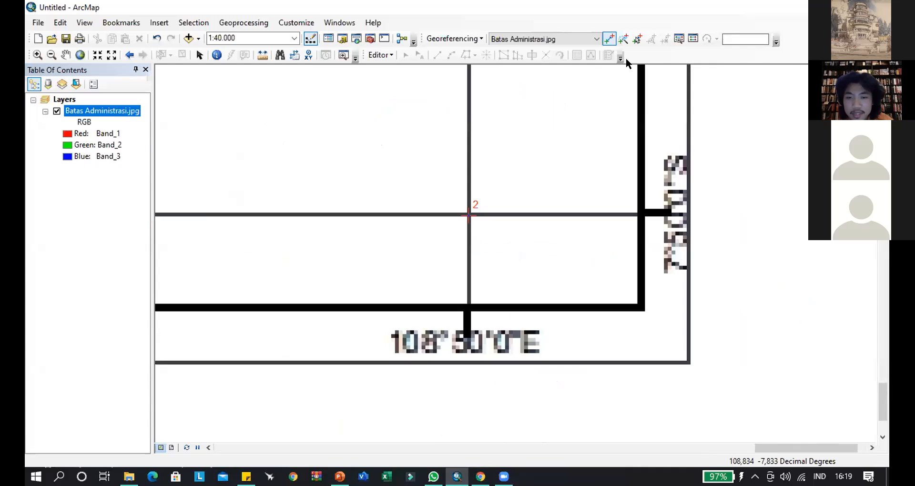
click(693, 38)
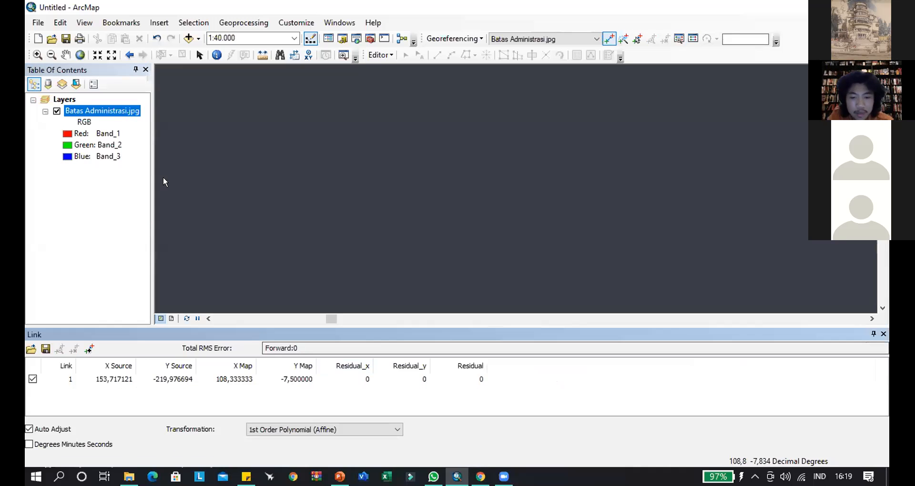
- Place a new second control point at the 108°50'0"E and 7°50'0"S grid intersection and open its DMS longitude and latitude entry
right_click(109, 110)
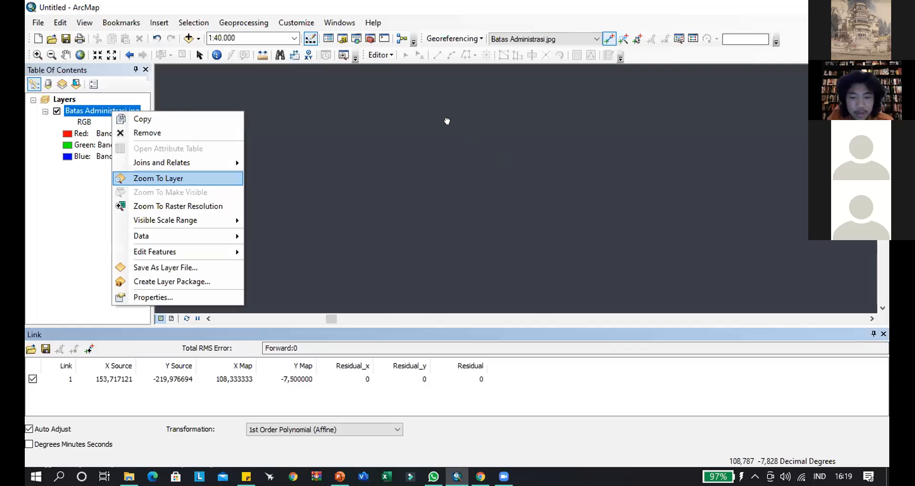
click(143, 178)
scroll(480, 156, up, 1)
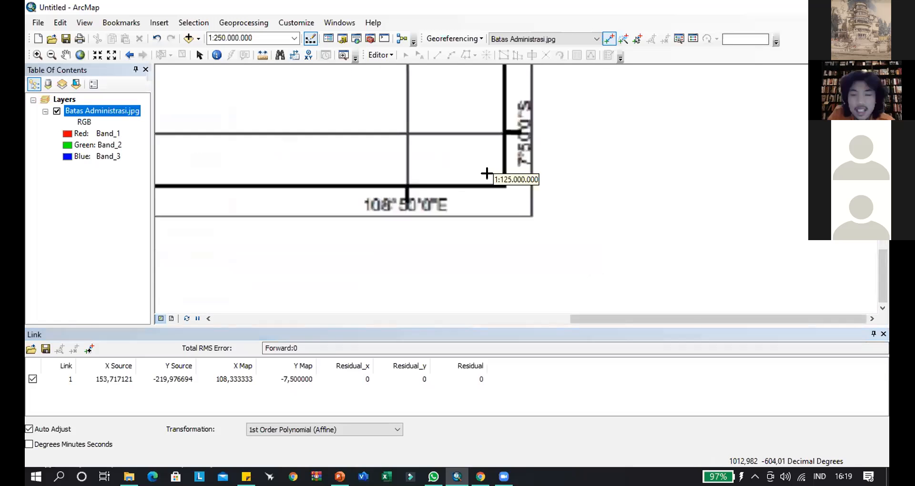
scroll(457, 164, up, 1)
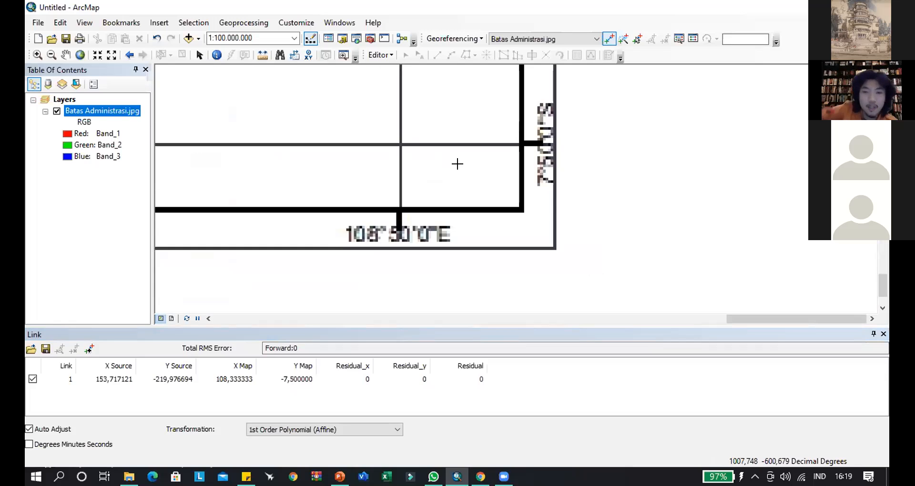
scroll(396, 142, up, 1)
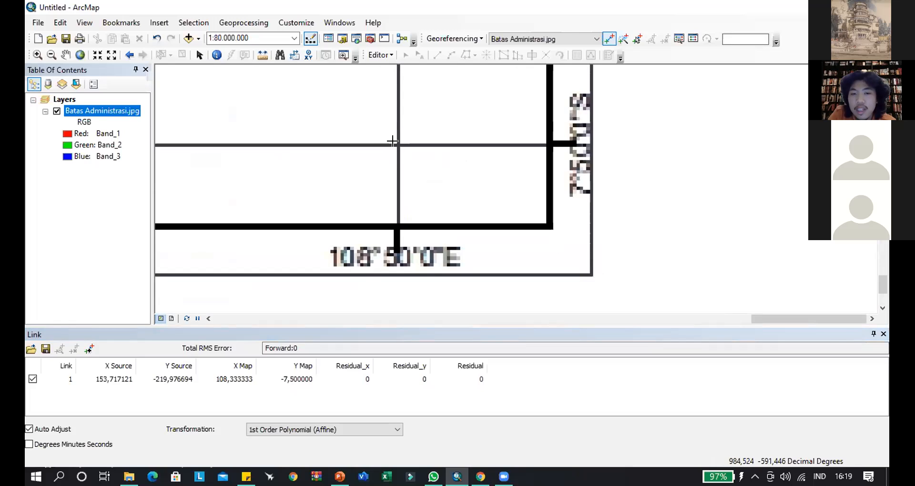
click(395, 143)
right_click(434, 162)
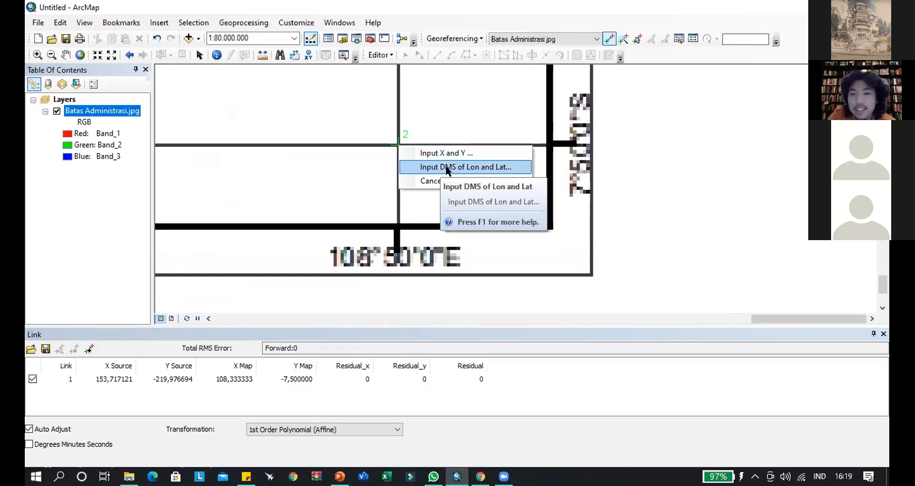
click(448, 168)
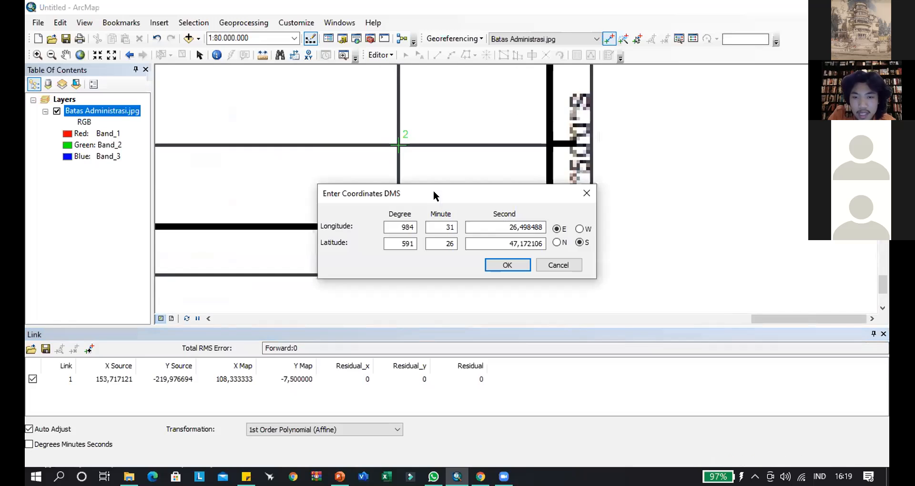
- Set the new second control point's longitude to 108 degrees, 50 minutes and 0 seconds East
drag(433, 191, 663, 224)
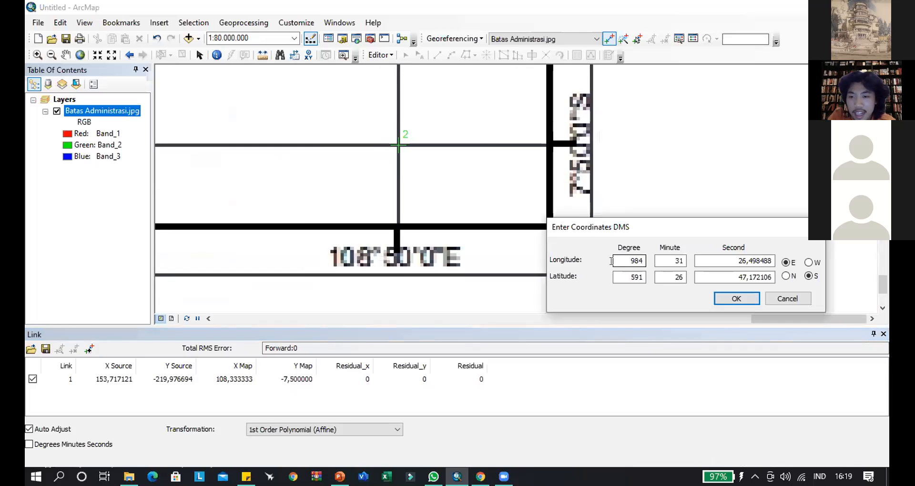
double_click(612, 261)
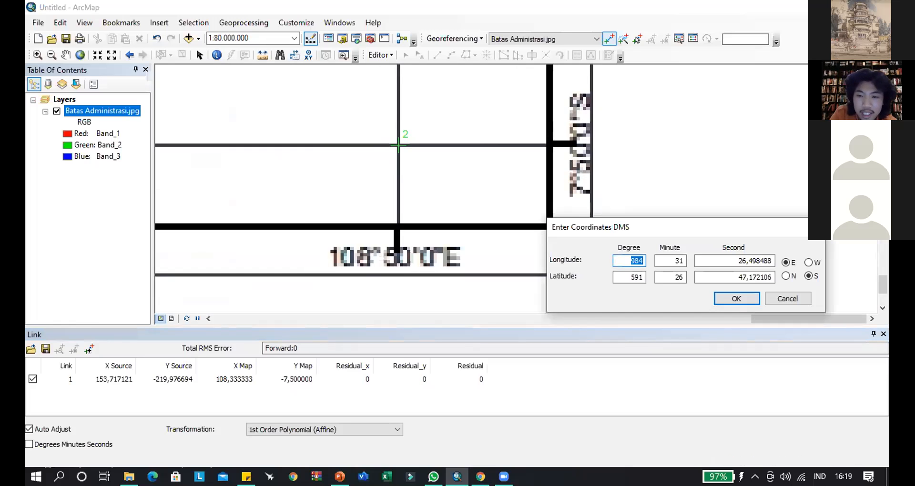
text(108)
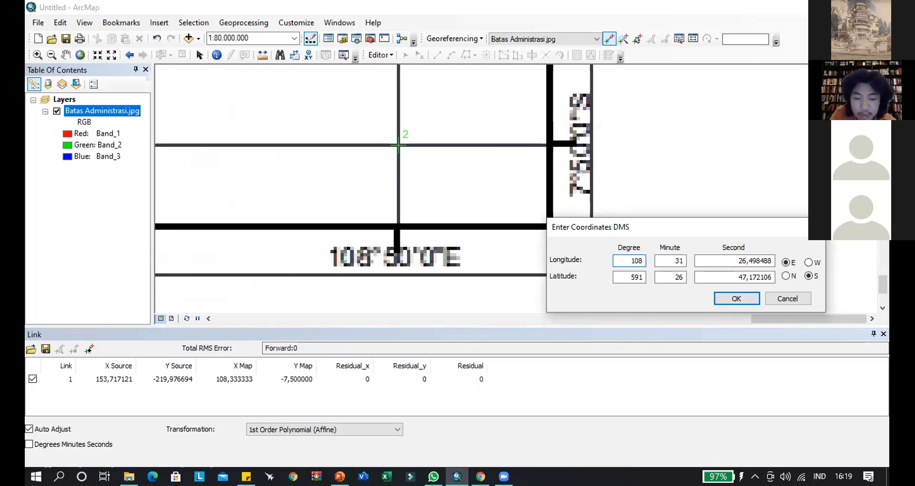
key(Tab)
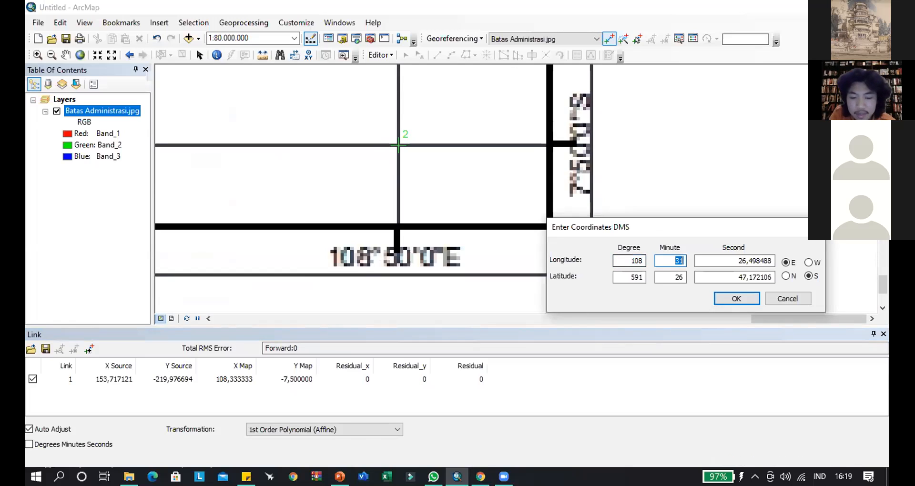
text(50)
key(Tab)
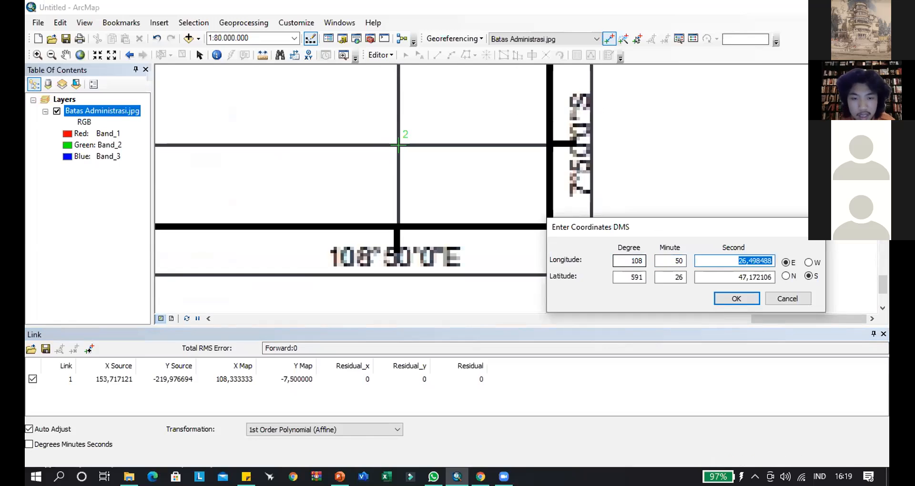
text(0)
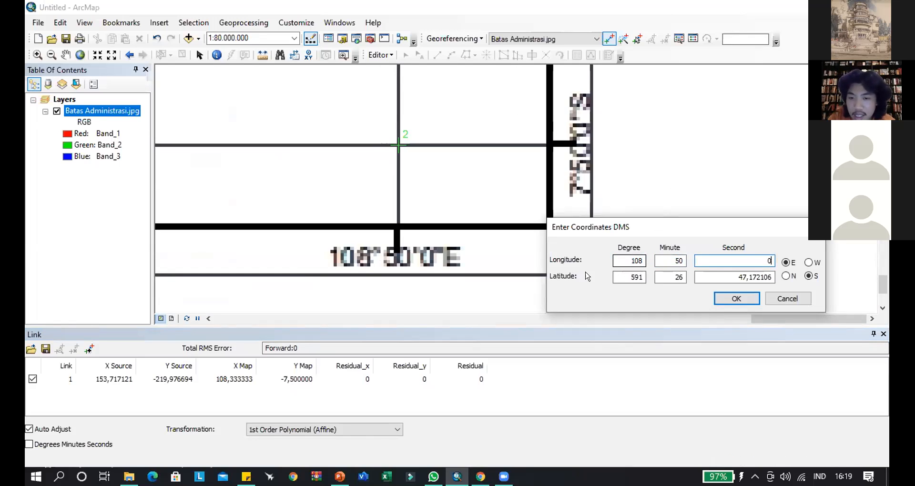
- Set the new second control point's latitude to 7 degrees, 50 minutes and 0 seconds South and apply the coordinates
drag(615, 277, 641, 276)
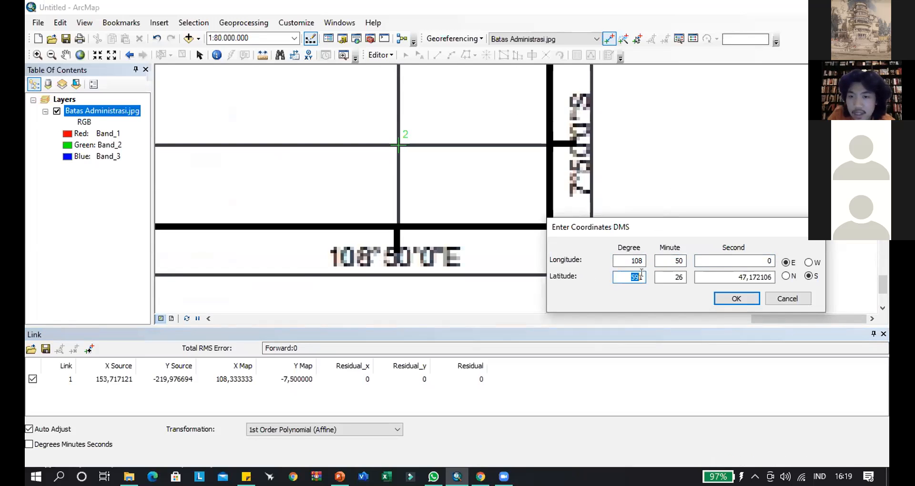
text(7)
key(Tab)
text(50)
key(Tab)
text(0)
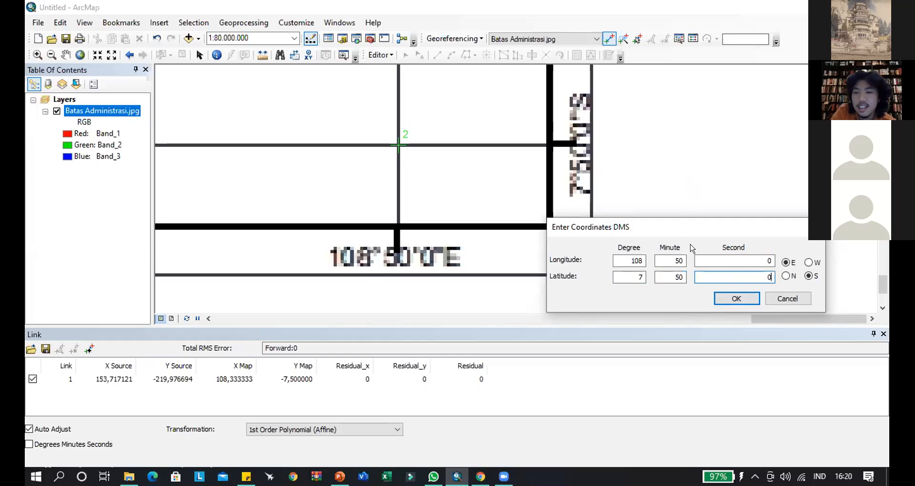
drag(706, 224, 714, 246)
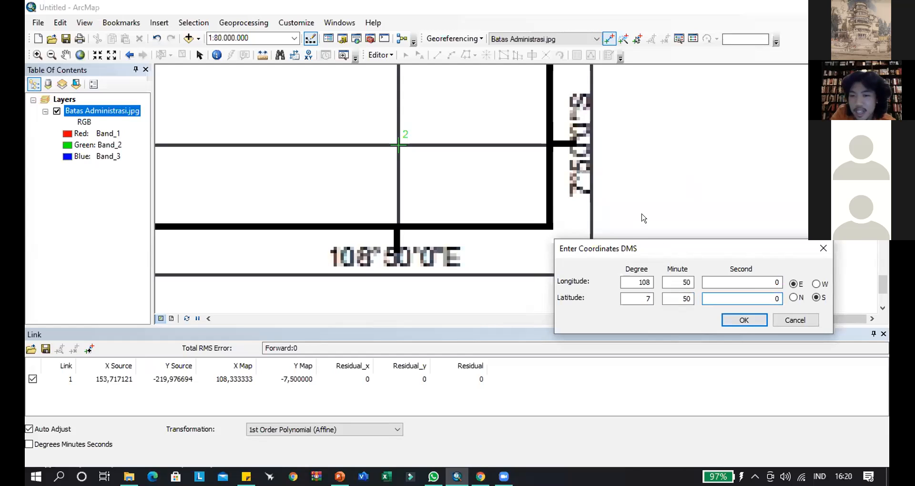
drag(759, 252, 743, 226)
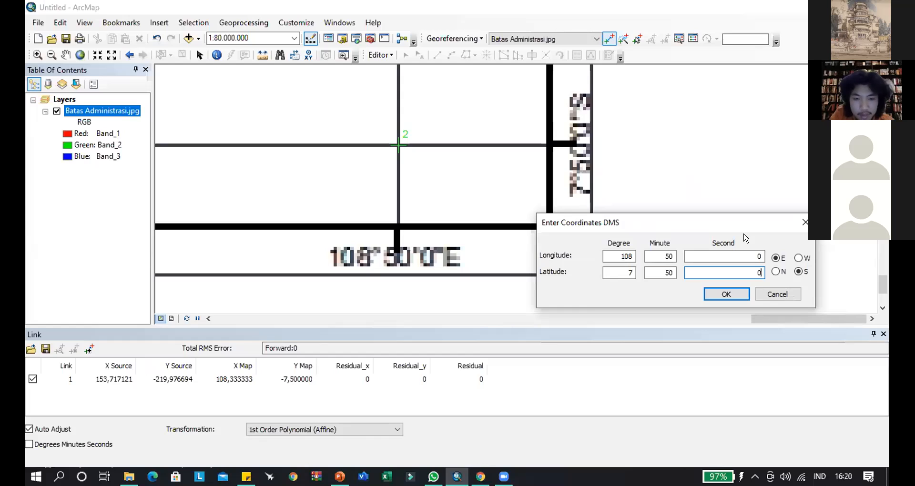
drag(723, 226, 716, 230)
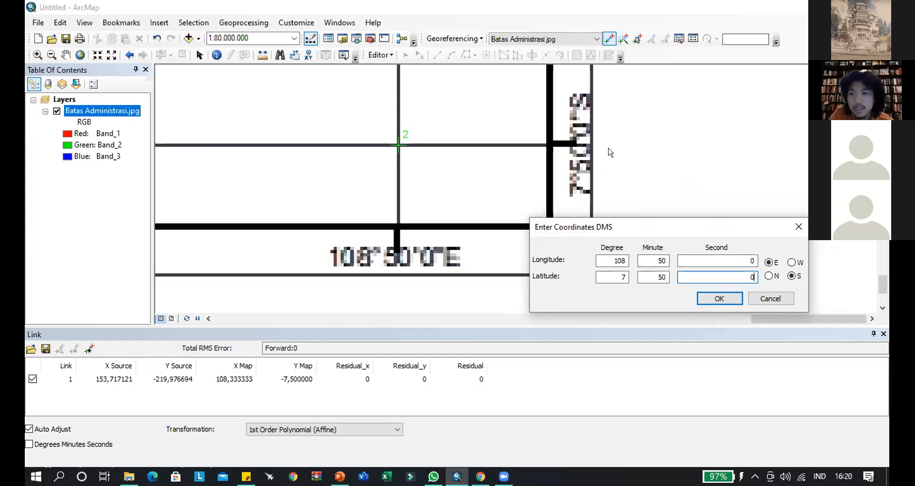
drag(722, 227, 617, 220)
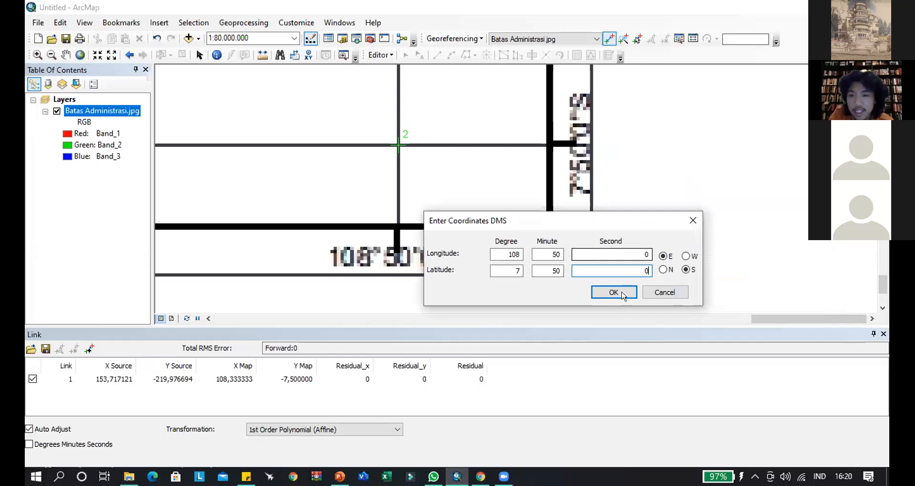
click(620, 293)
right_click(123, 108)
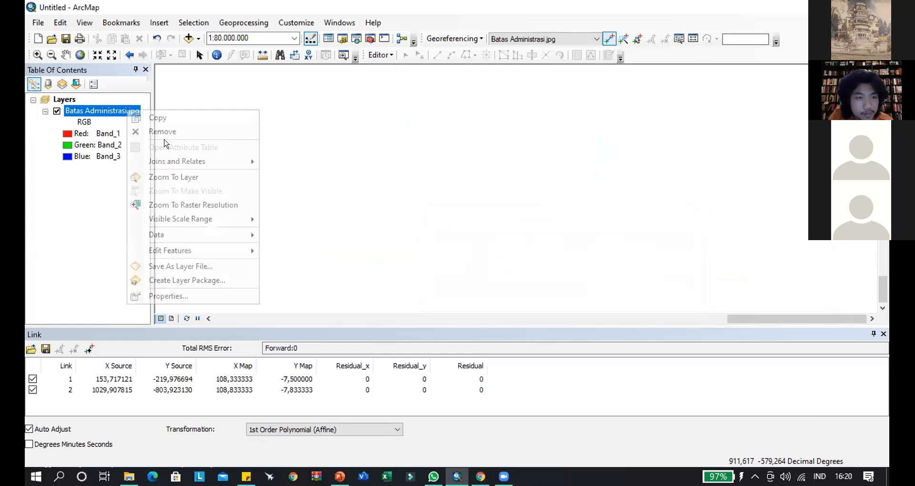
click(177, 176)
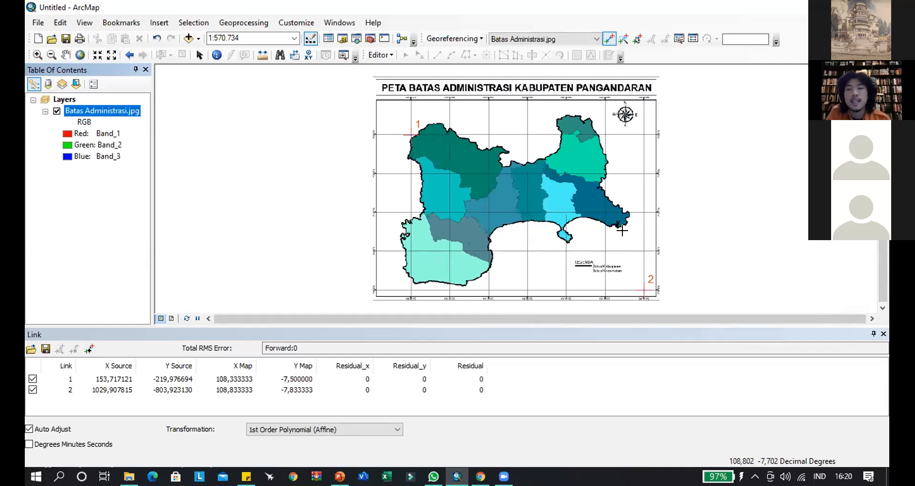
- Close the link table, place a third control point at the 108°20'0"E and 7°50'0"S grid intersection, and open its DMS coordinate entry
click(882, 334)
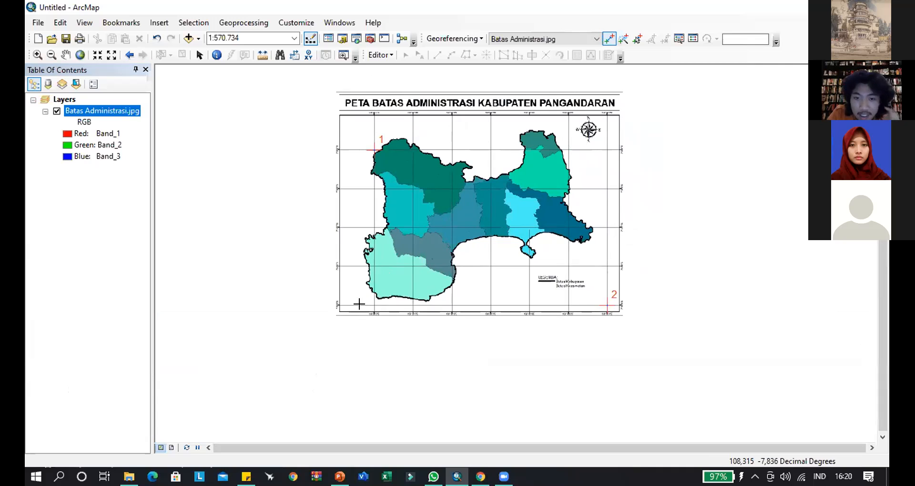
scroll(359, 304, down, 5)
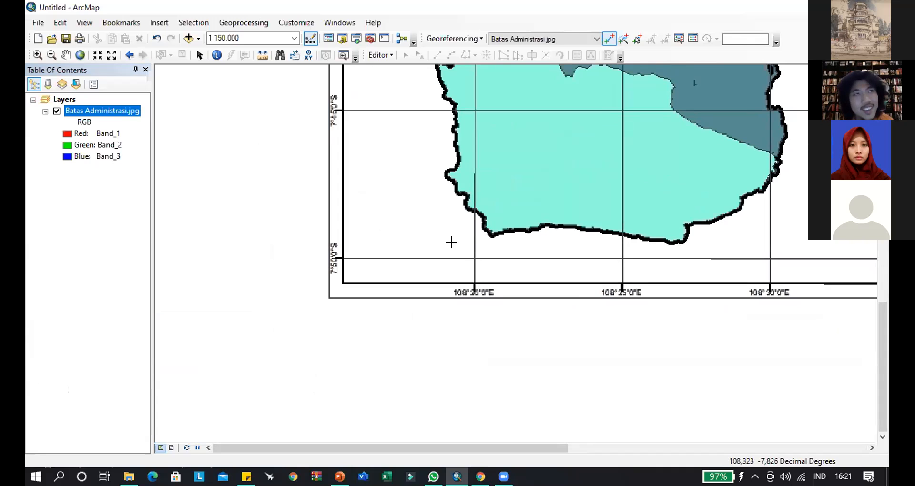
scroll(459, 270, down, 1)
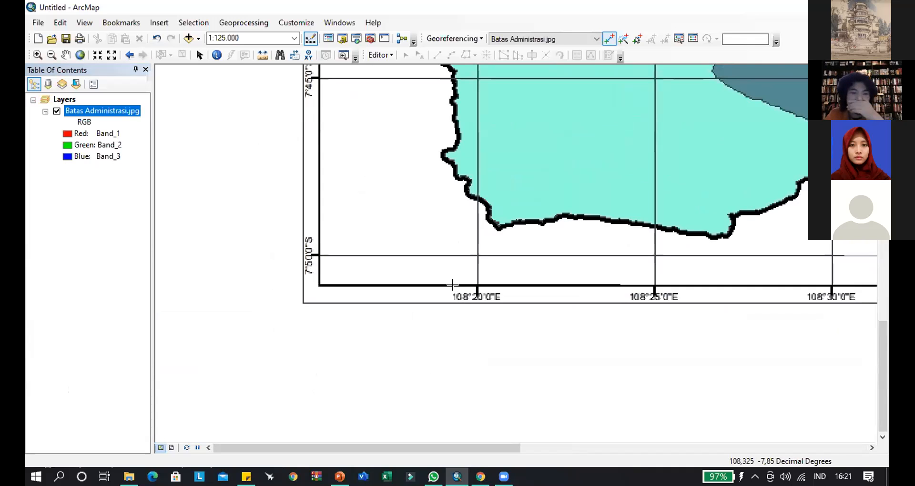
scroll(448, 260, down, 1)
scroll(469, 260, down, 1)
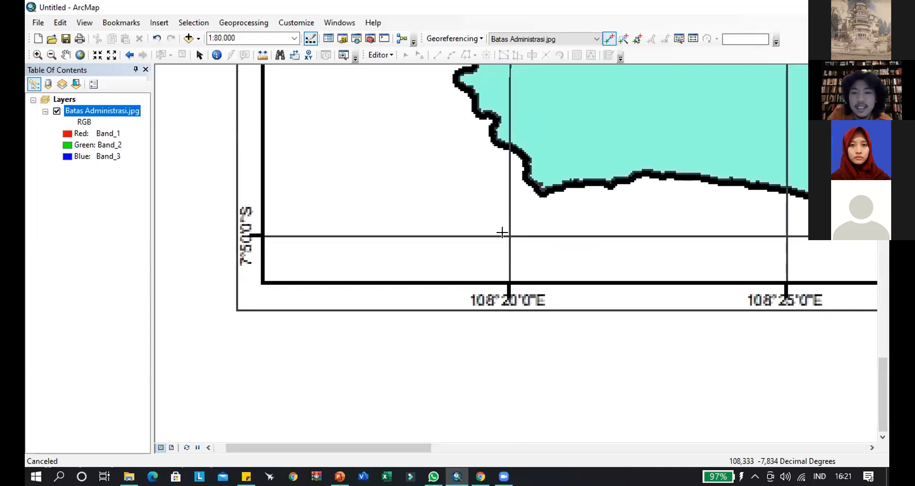
scroll(503, 233, down, 1)
drag(494, 240, 573, 239)
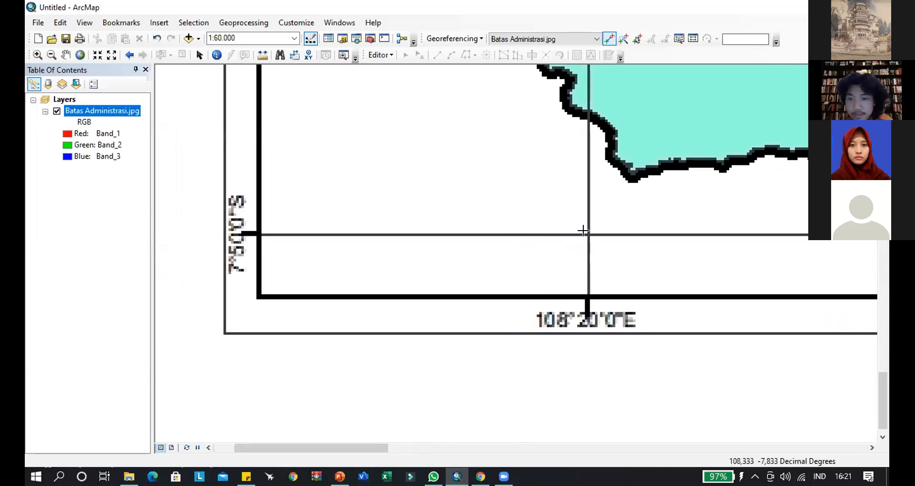
click(583, 231)
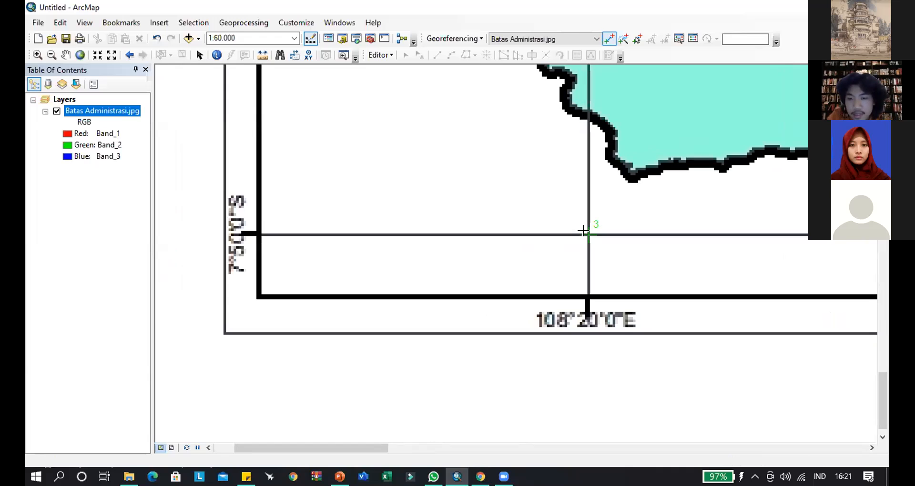
right_click(583, 231)
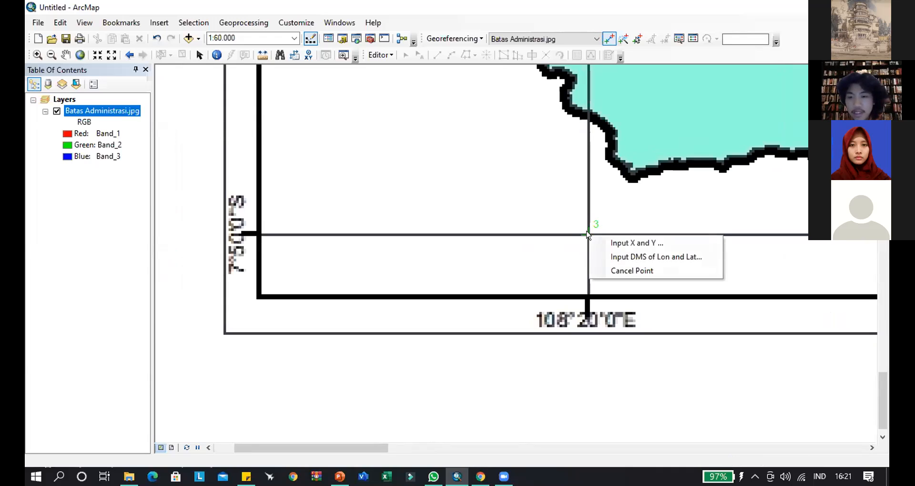
click(632, 258)
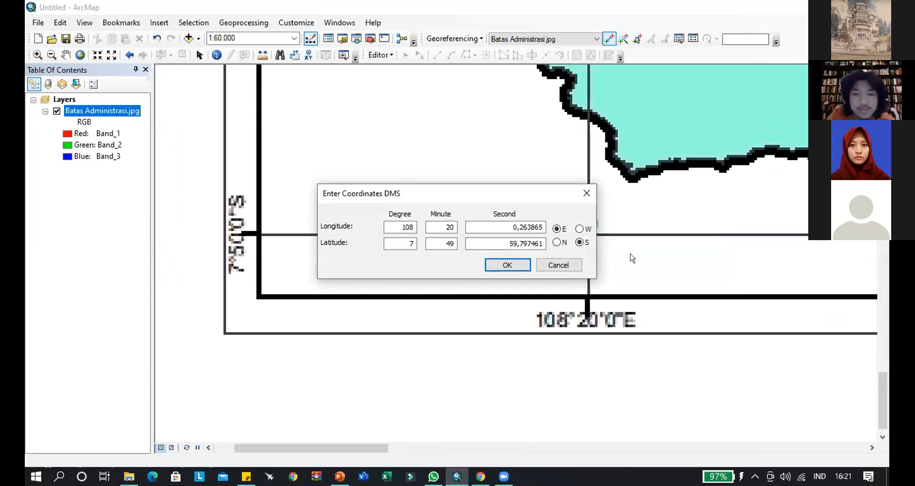
- Move the coordinate entry clear of the grid labels and accept the suggested DMS longitude and latitude for the third control point
drag(458, 194, 427, 332)
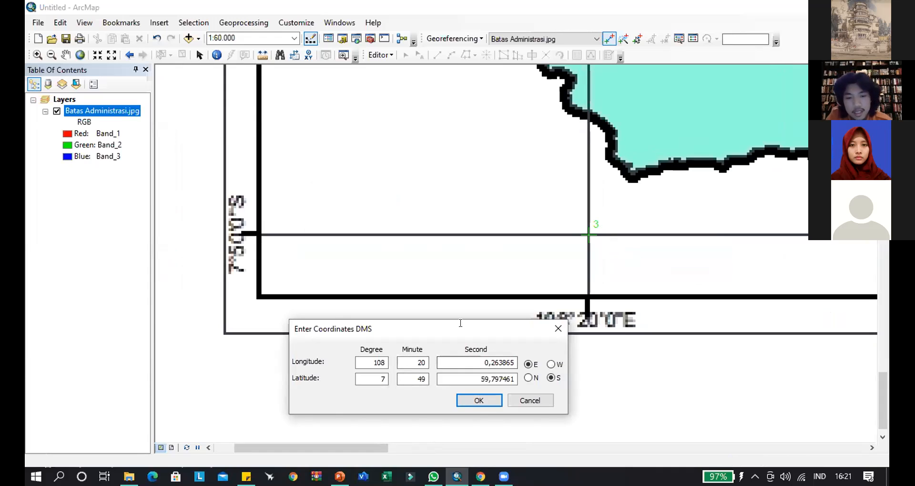
drag(507, 334, 554, 341)
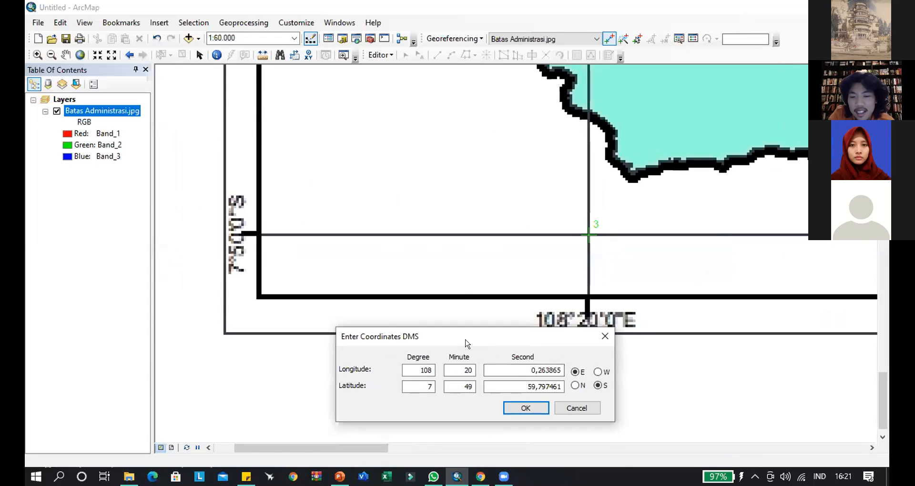
drag(476, 340, 406, 351)
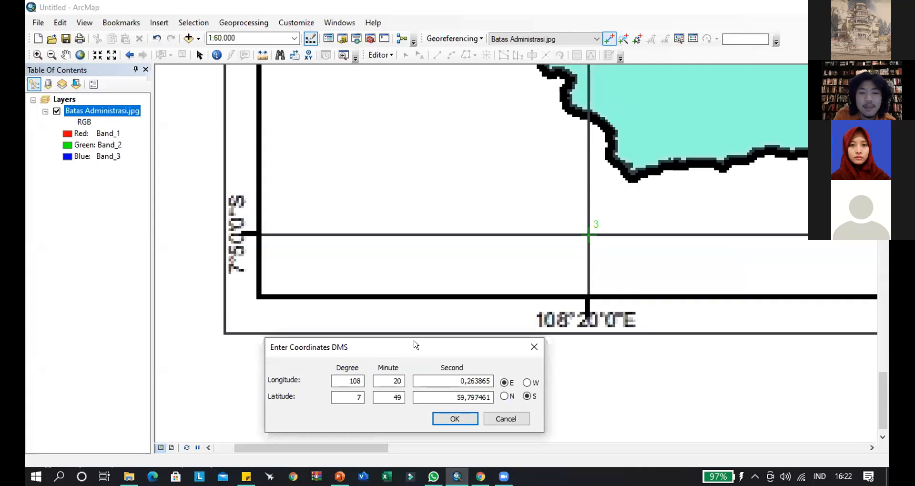
drag(414, 343, 400, 258)
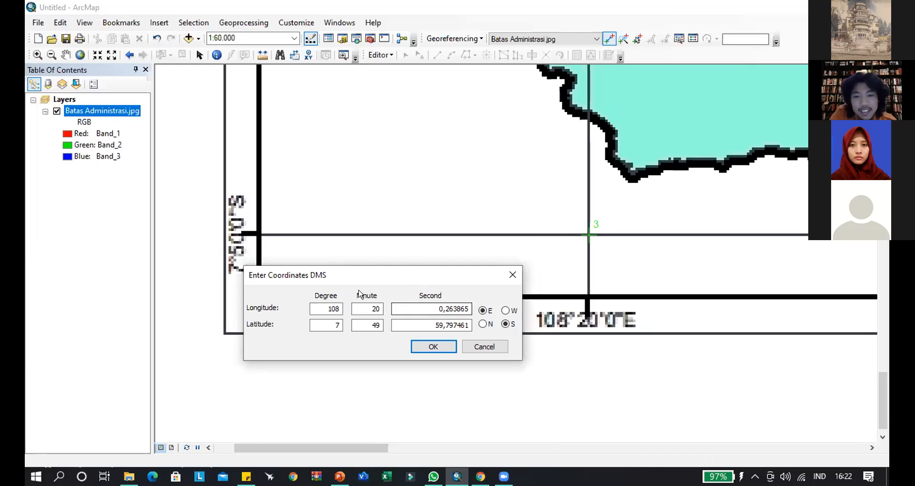
click(440, 347)
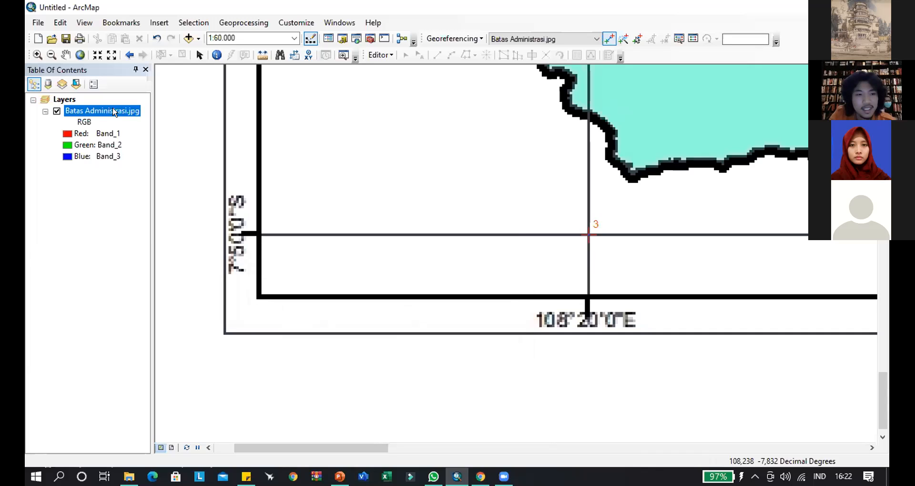
- Check the Auto Adjust setting among the georeferencing options
right_click(116, 111)
click(185, 178)
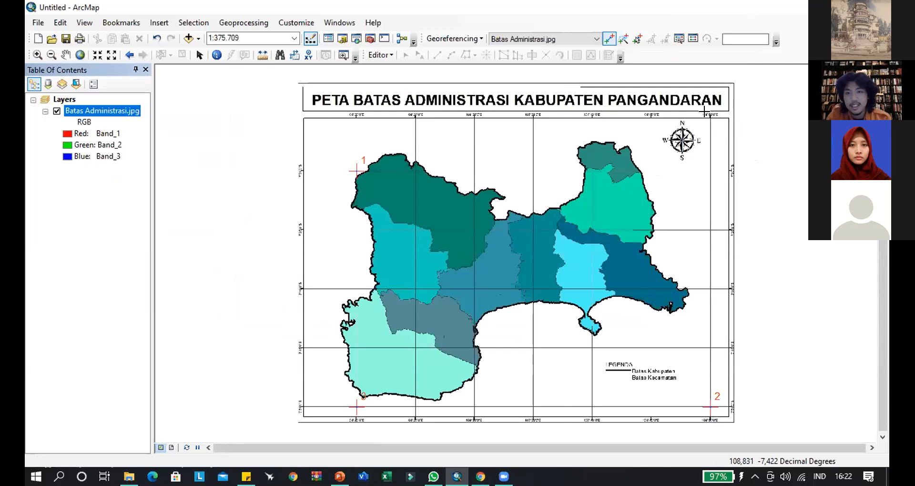
scroll(734, 134, down, 2)
scroll(734, 143, down, 1)
drag(760, 163, 494, 234)
scroll(494, 234, down, 1)
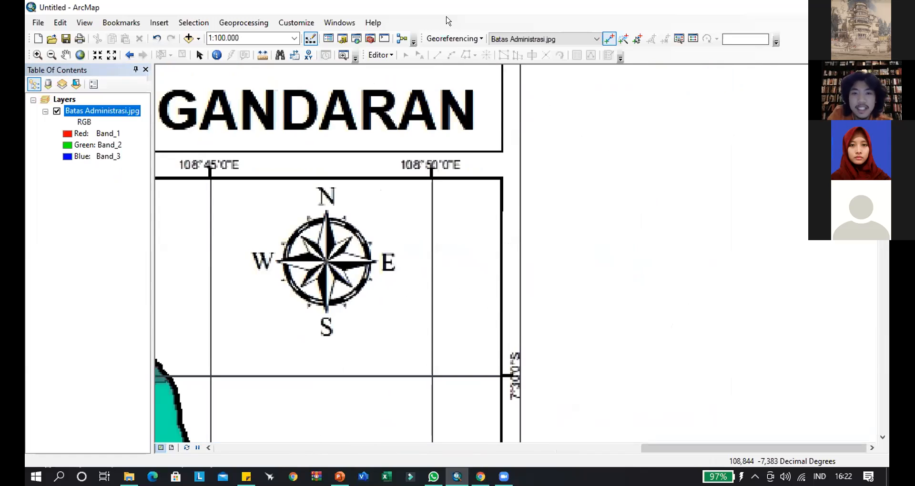
click(453, 39)
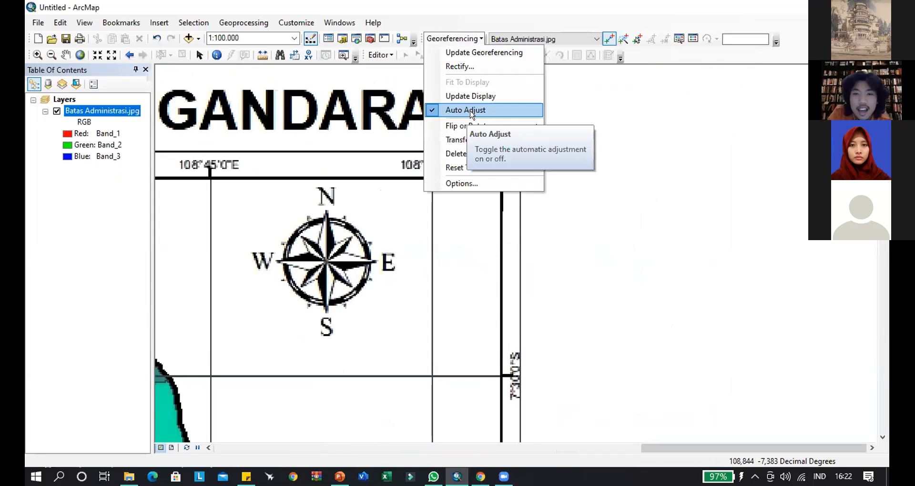
drag(570, 285, 560, 251)
- Place a fourth control point at the 108°50'0"E and 7°30'0"S grid intersection and open its DMS longitude and latitude entry
scroll(460, 264, up, 1)
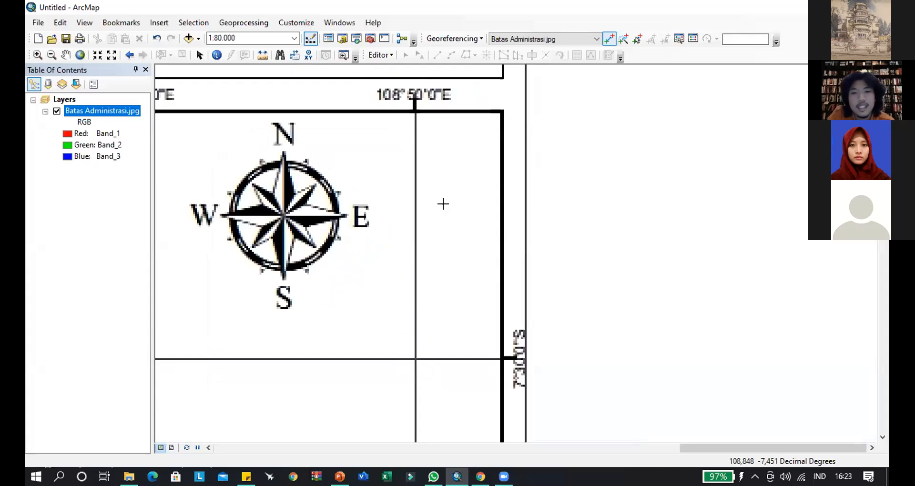
drag(476, 301, 453, 296)
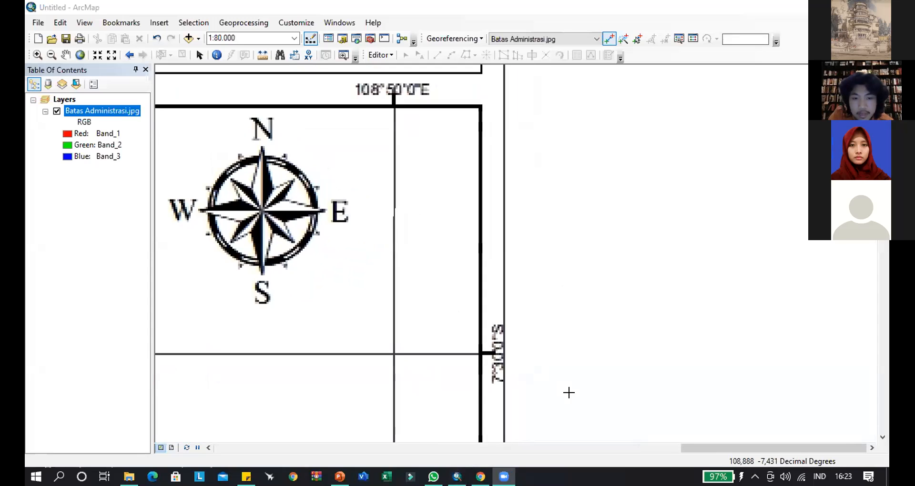
drag(435, 259, 414, 282)
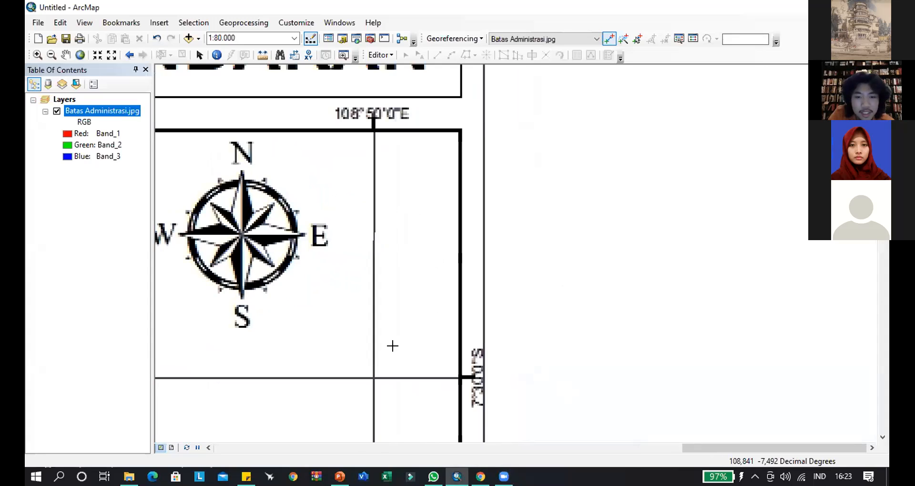
scroll(392, 346, down, 1)
scroll(393, 346, up, 1)
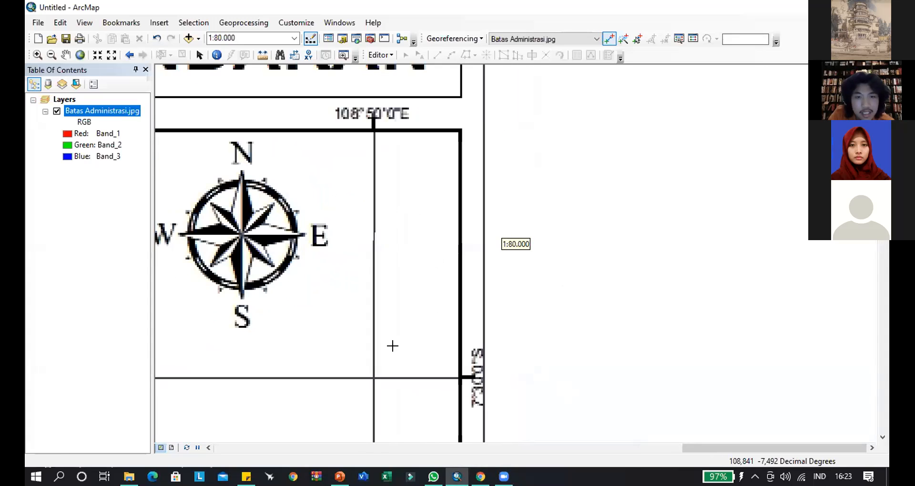
drag(393, 345, 374, 358)
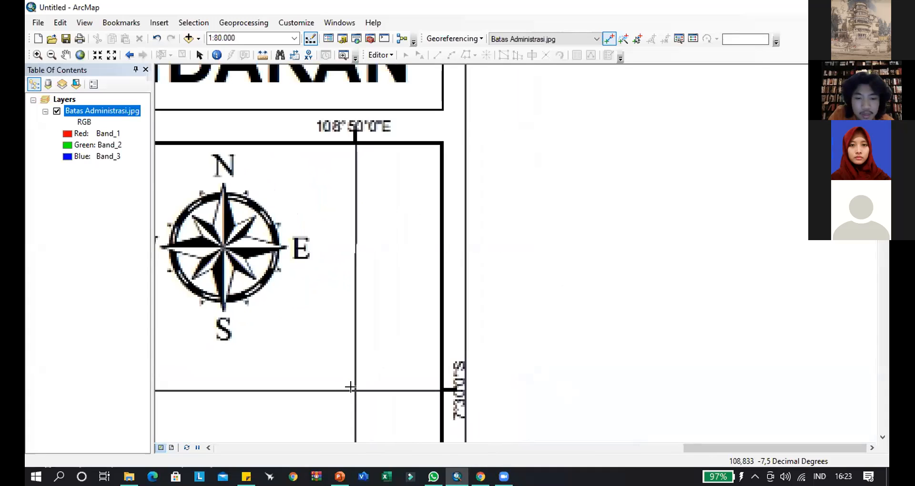
click(355, 391)
right_click(355, 391)
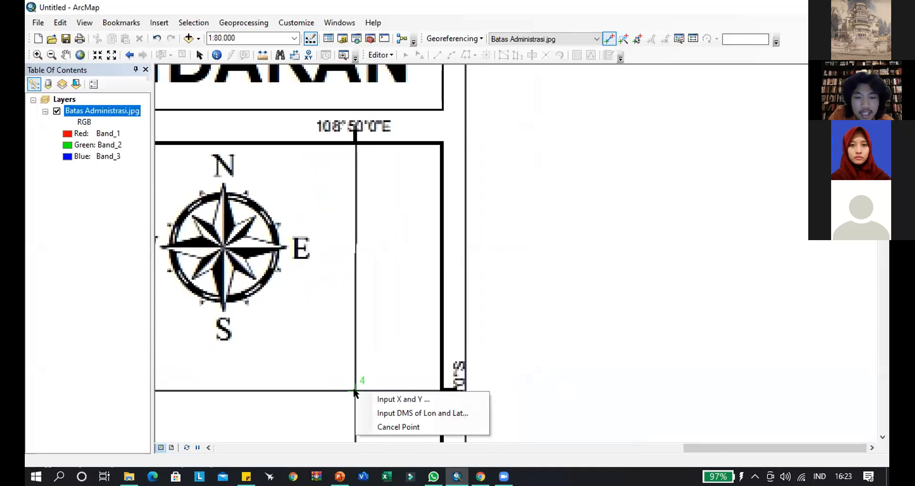
click(394, 413)
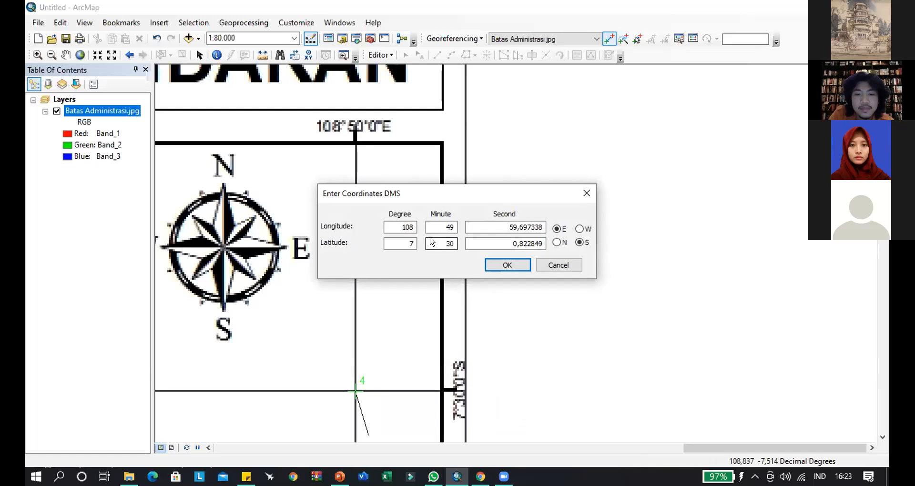
- Accept the suggested DMS coordinates for the fourth control point and show the full extent of the Batas Administrasi.jpg layer
drag(407, 192, 371, 168)
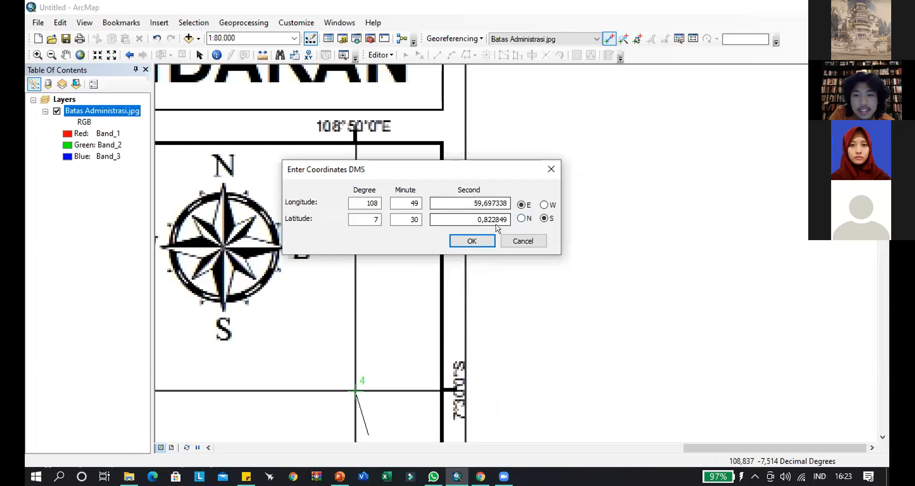
click(472, 241)
right_click(92, 113)
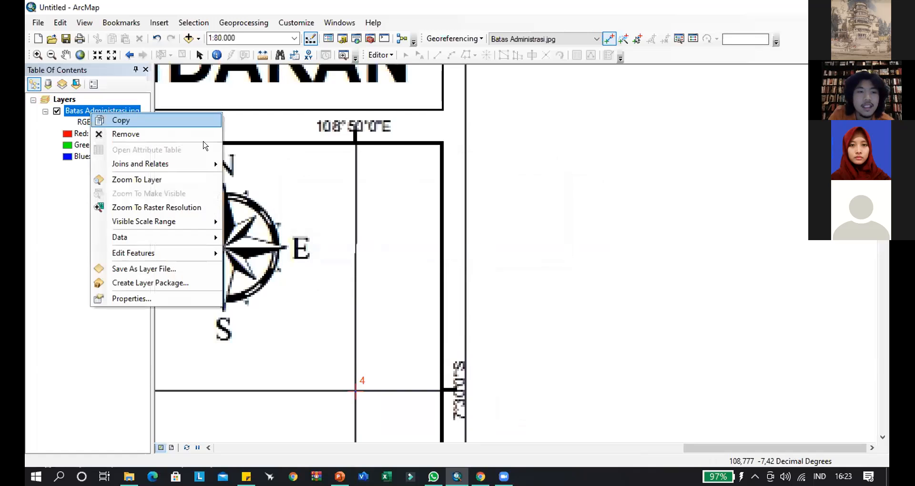
click(152, 180)
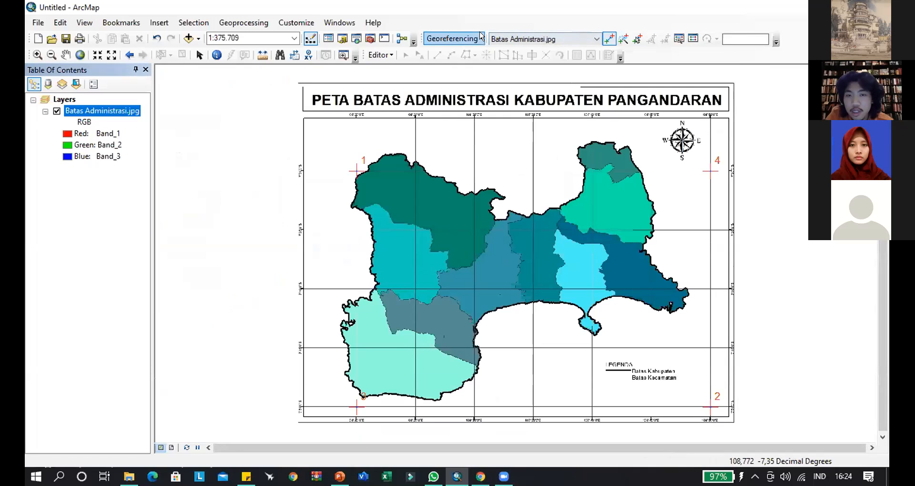
- Open the link table and examine the total RMS error of the control point links
click(692, 40)
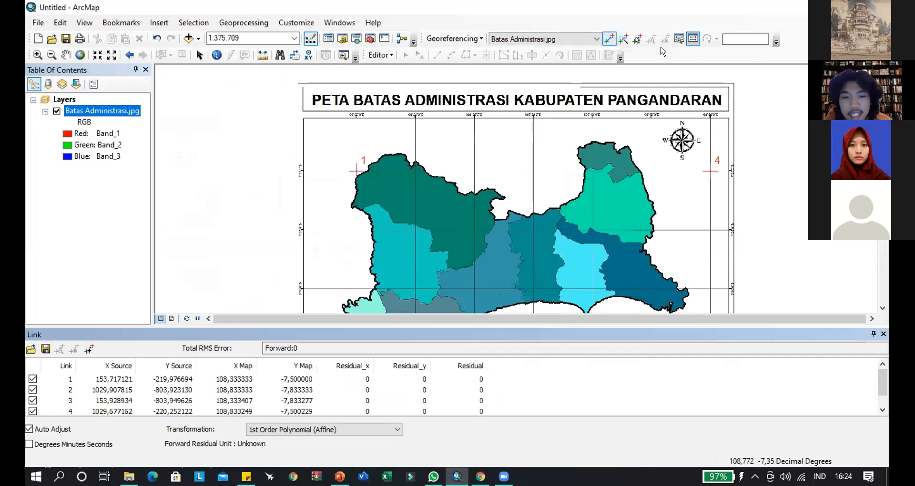
drag(316, 349, 237, 344)
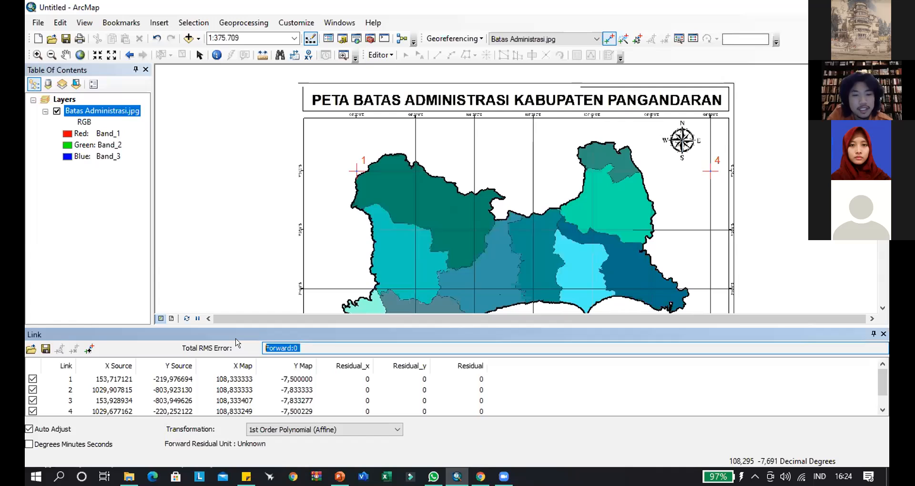
click(314, 343)
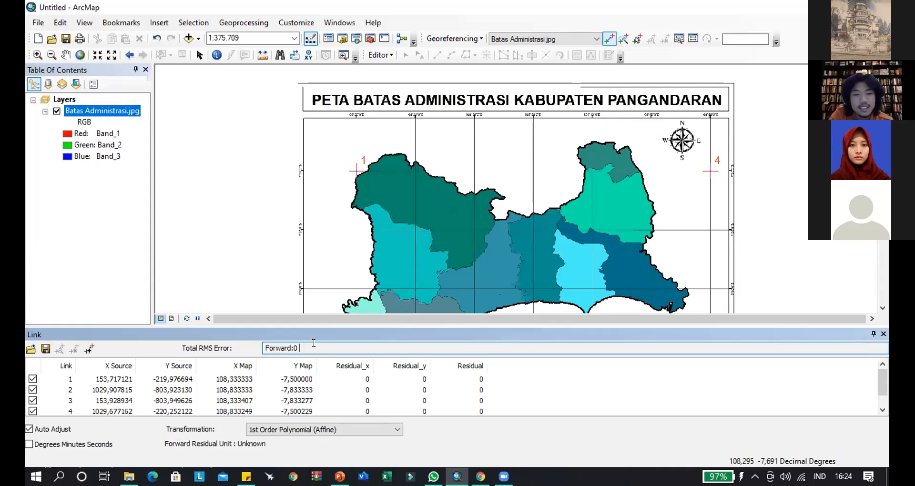
drag(307, 342, 257, 345)
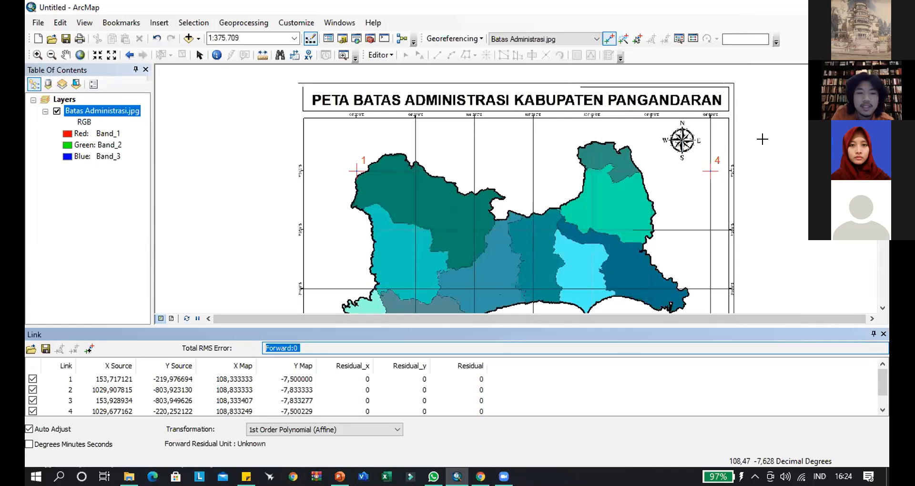
click(310, 348)
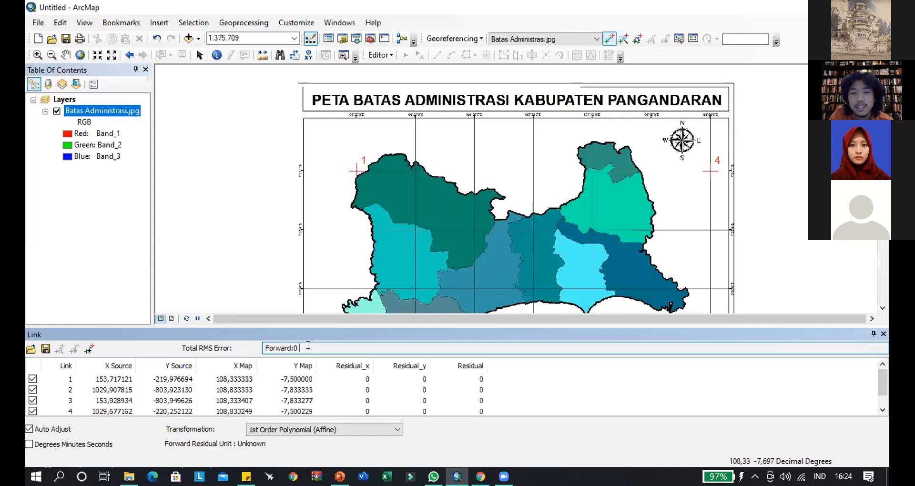
double_click(343, 345)
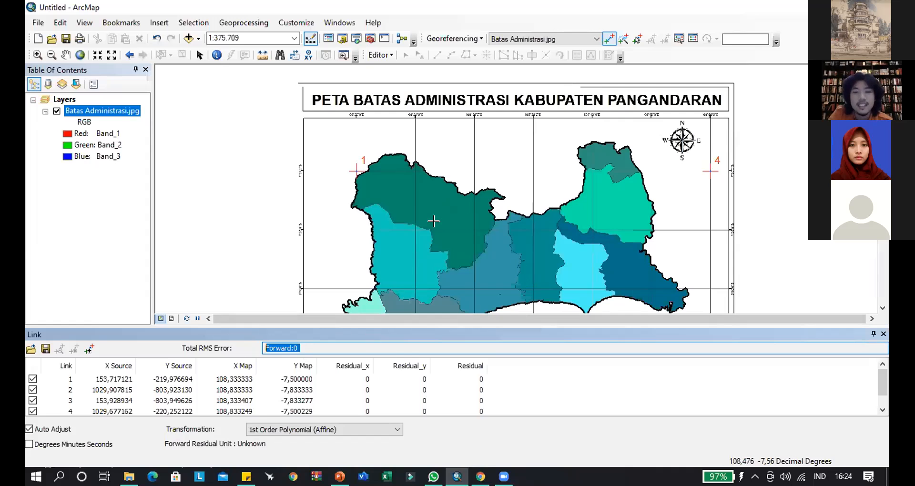
- Show the full extent of the Batas Administrasi.jpg layer and review the available georeferencing commands
drag(590, 172, 439, 128)
drag(502, 145, 630, 129)
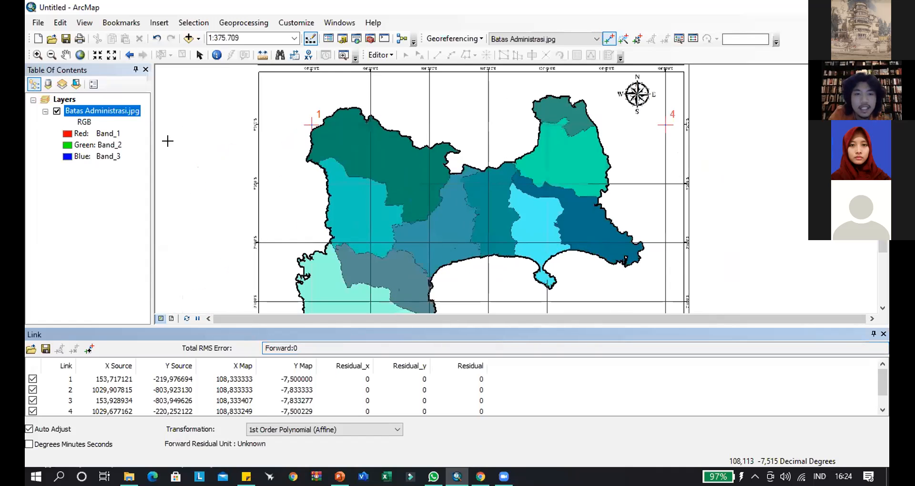
right_click(116, 113)
click(166, 179)
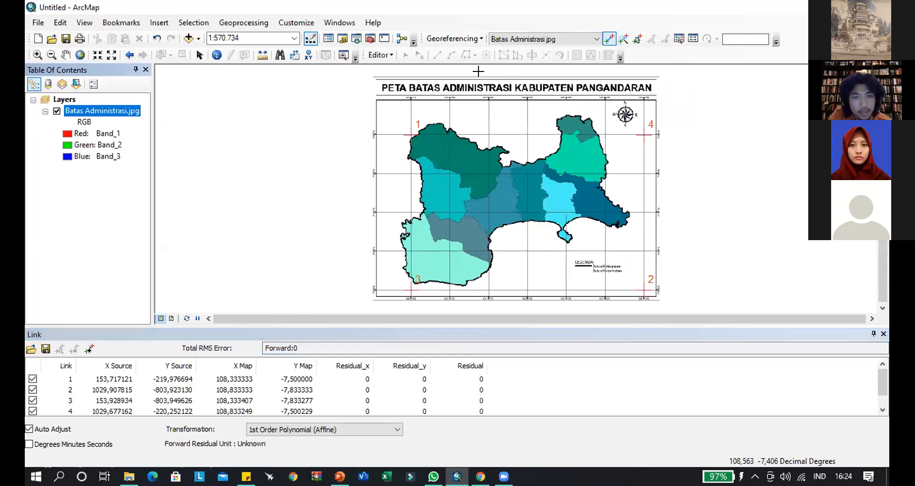
click(455, 38)
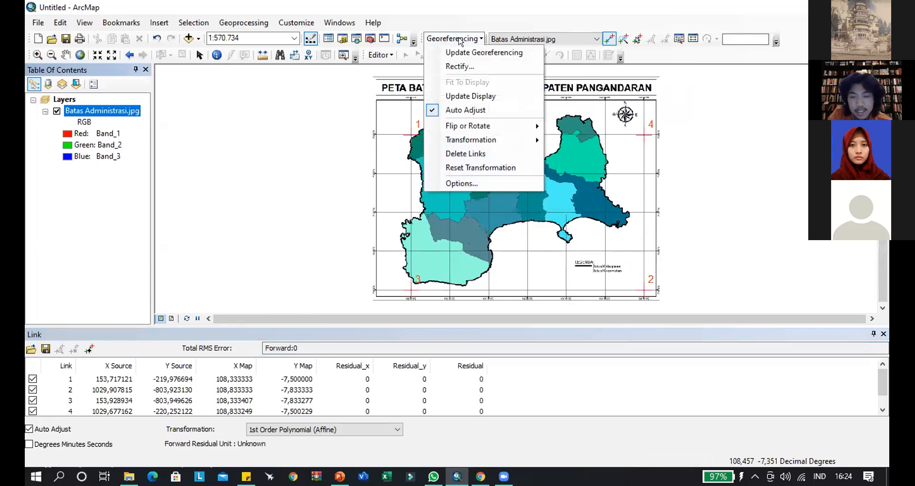
click(460, 39)
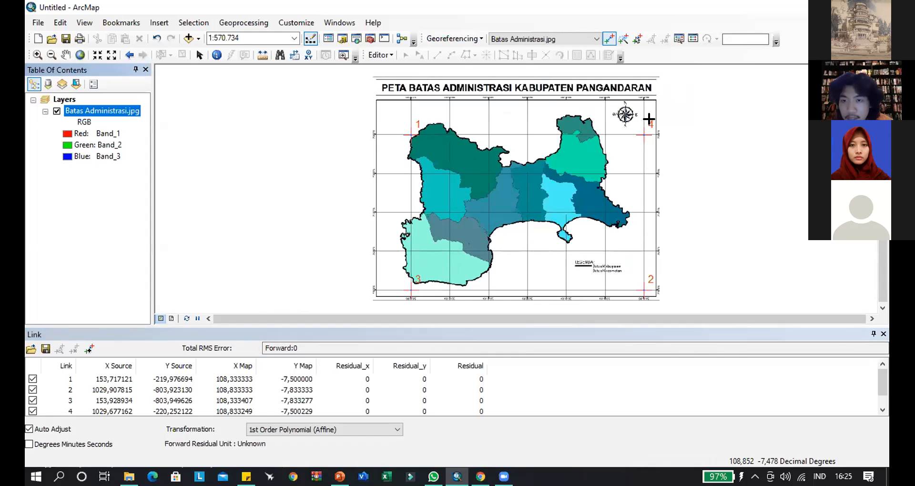
scroll(644, 130, up, 4)
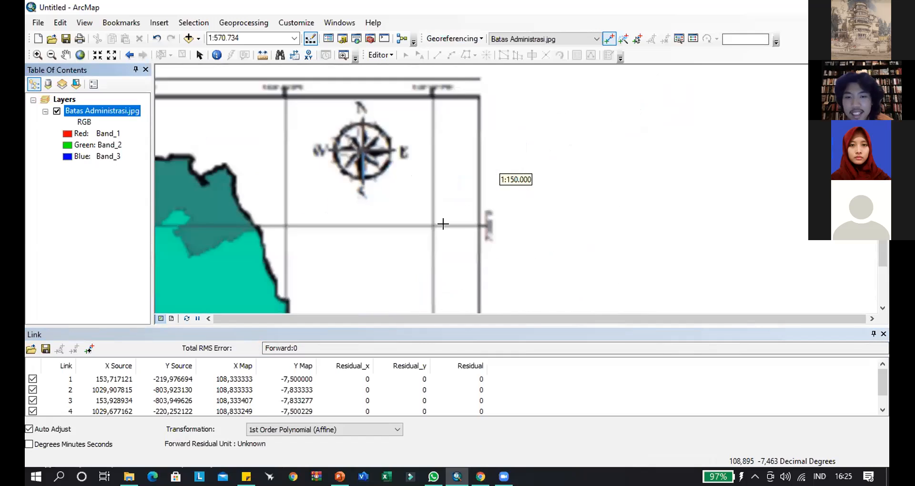
scroll(464, 199, up, 2)
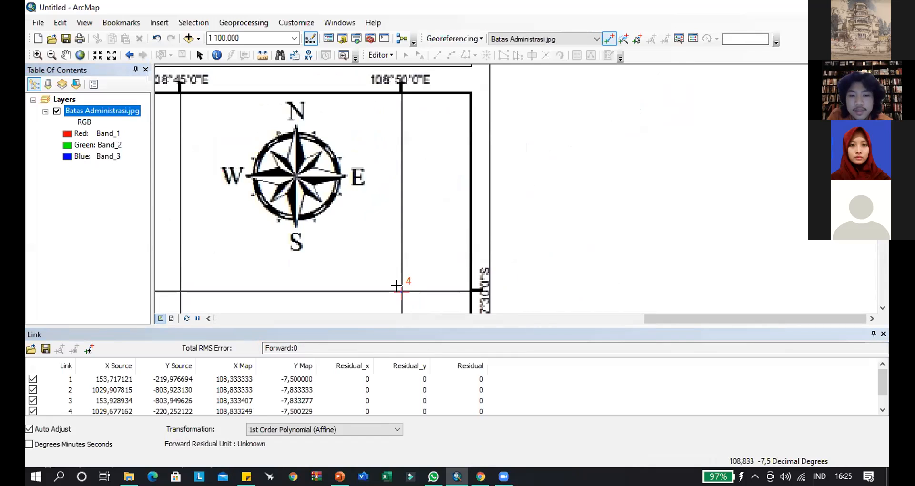
right_click(399, 287)
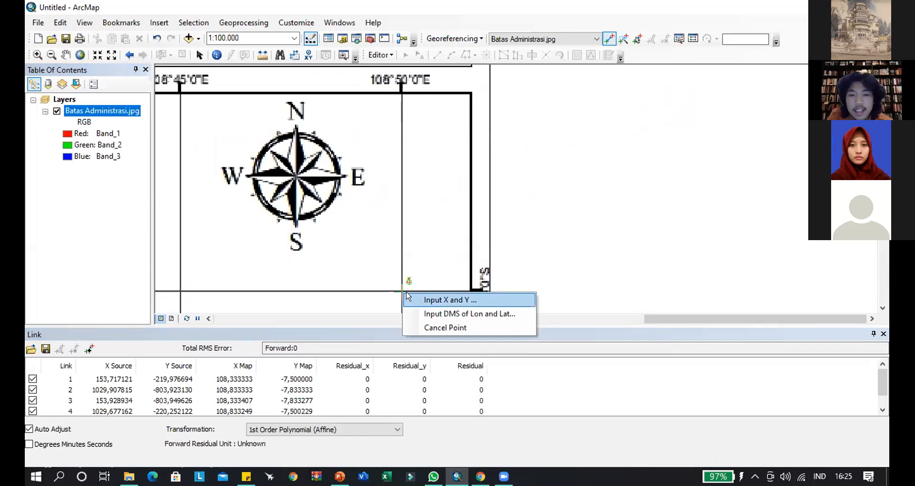
click(458, 312)
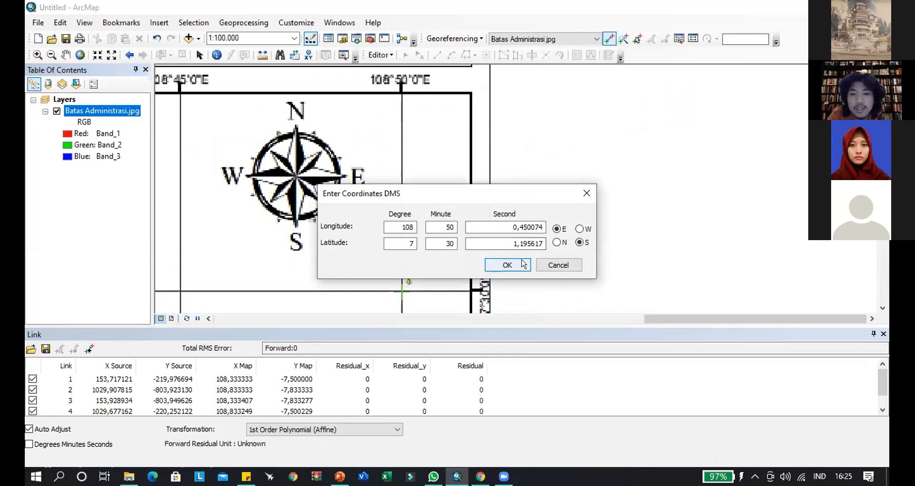
click(590, 190)
right_click(561, 184)
click(605, 216)
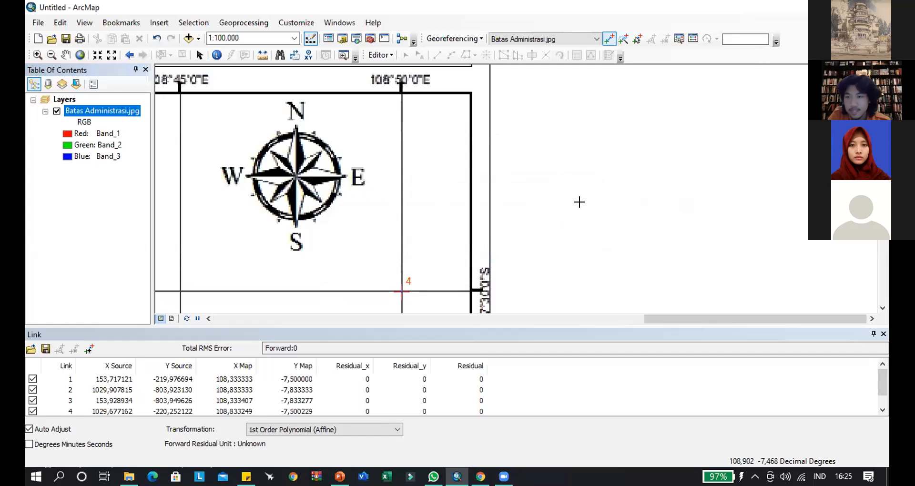
right_click(134, 111)
click(157, 178)
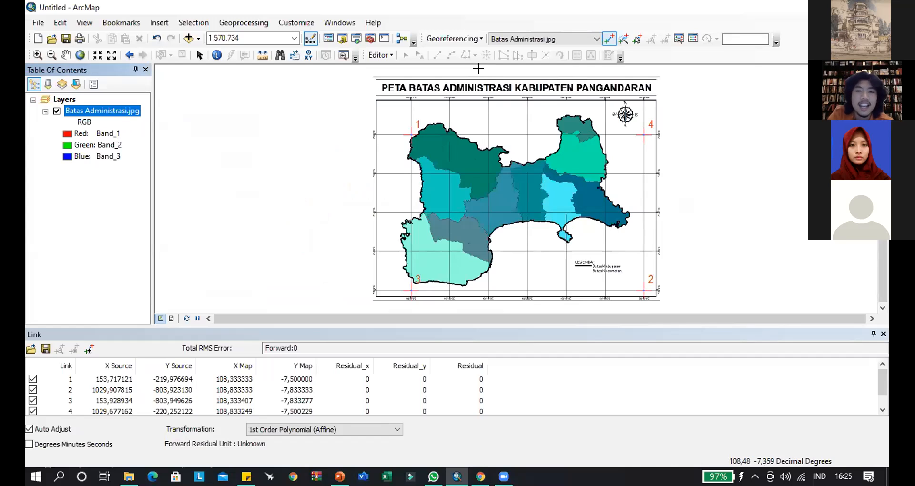
- Start rectifying the georeferenced map and choose the 2. Georeferencing folder inside Pelatihan SIG Biologi as output location
click(461, 42)
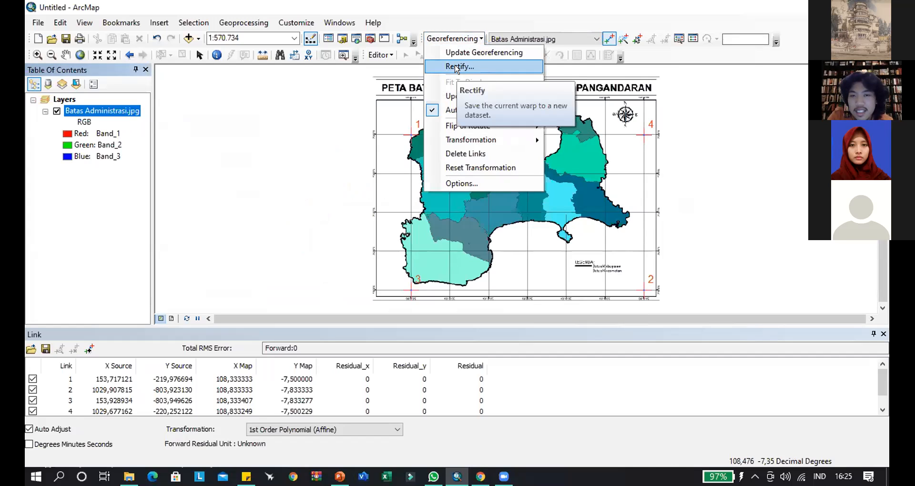
click(457, 67)
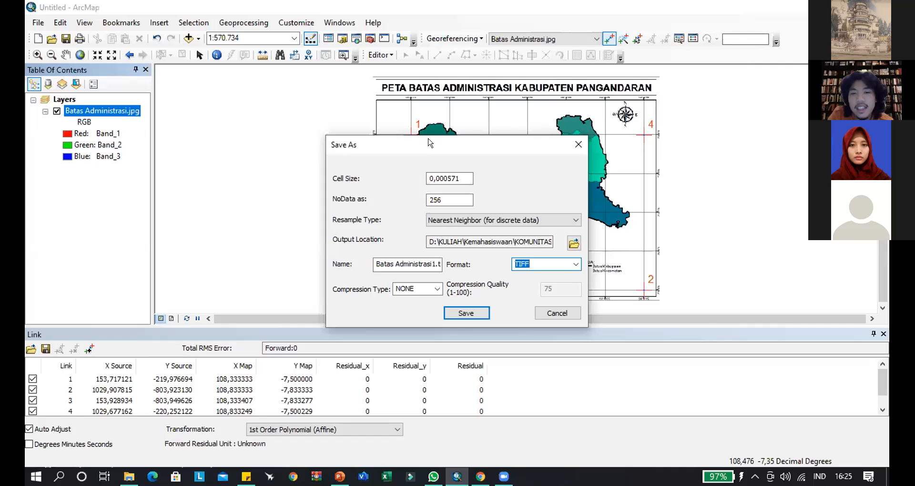
drag(428, 142, 368, 130)
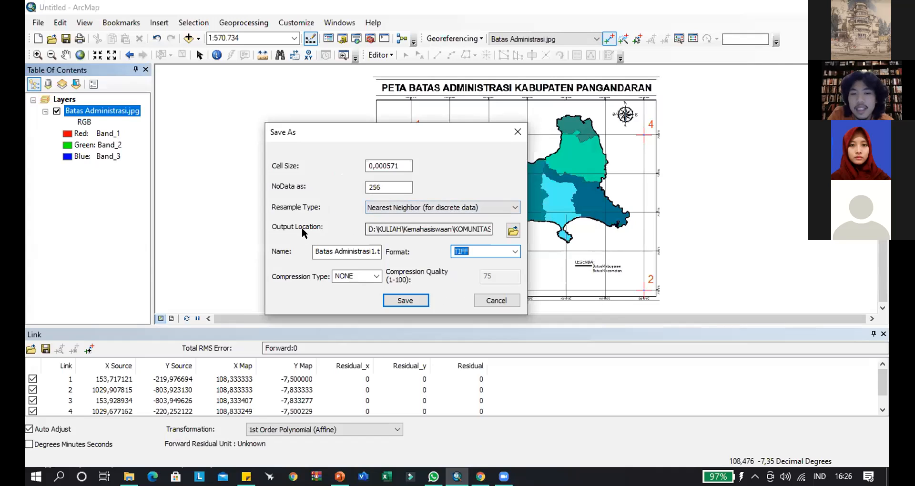
click(513, 232)
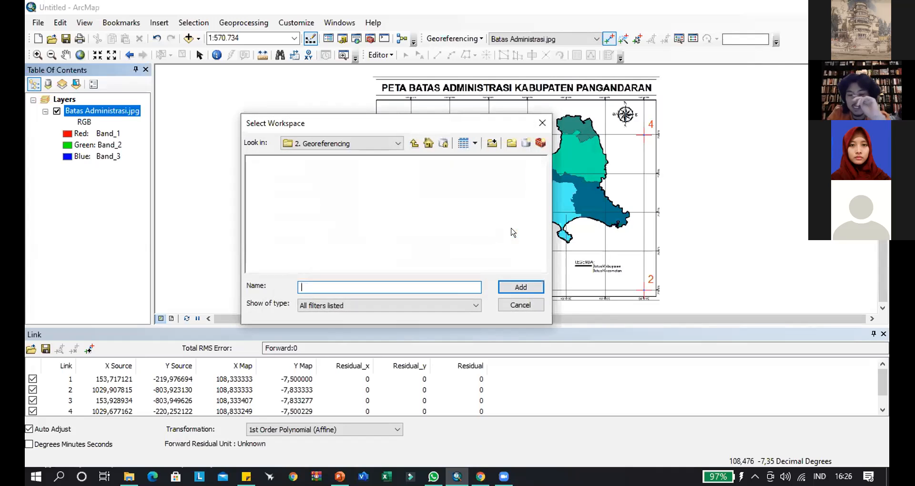
click(360, 143)
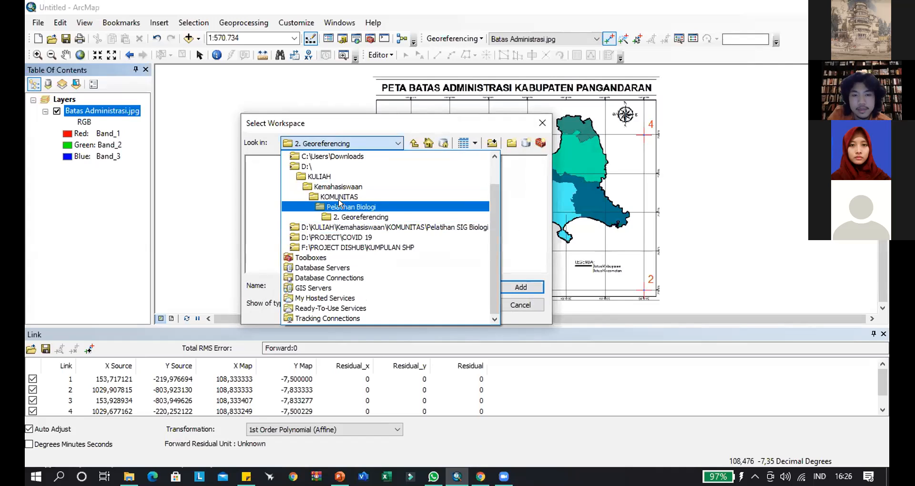
click(344, 207)
click(376, 144)
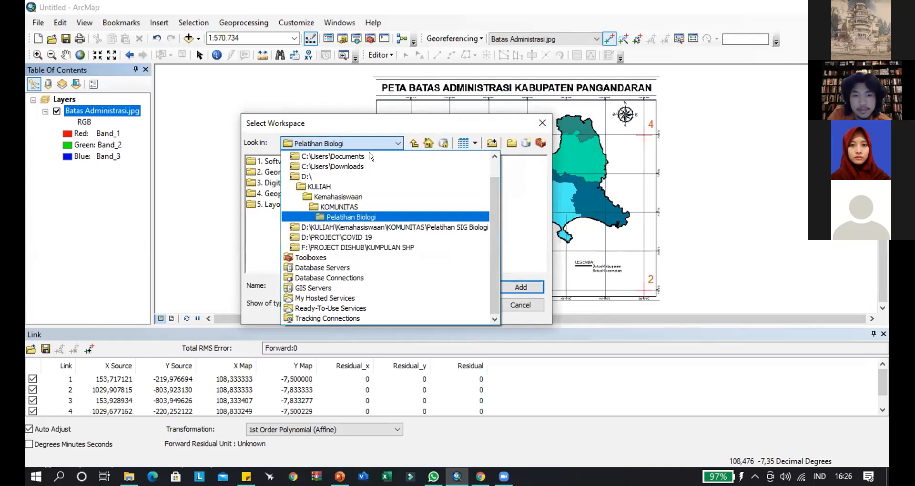
click(355, 227)
double_click(290, 173)
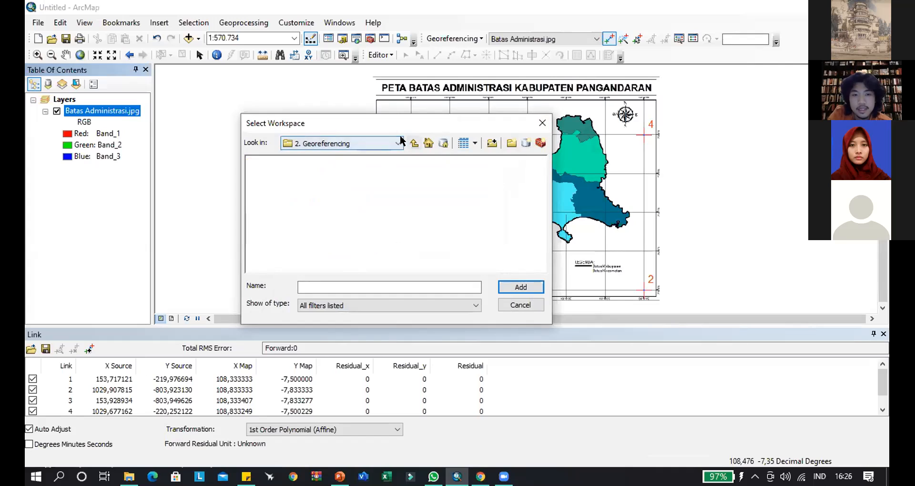
click(414, 144)
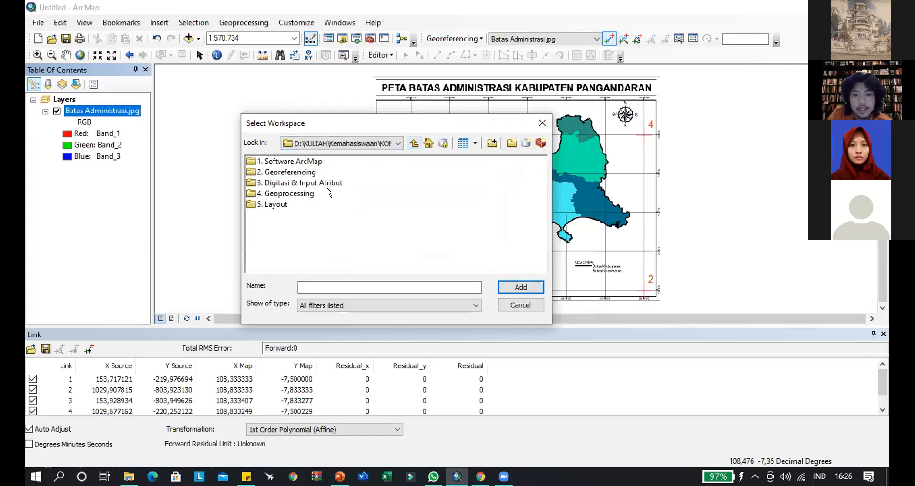
click(289, 173)
click(521, 286)
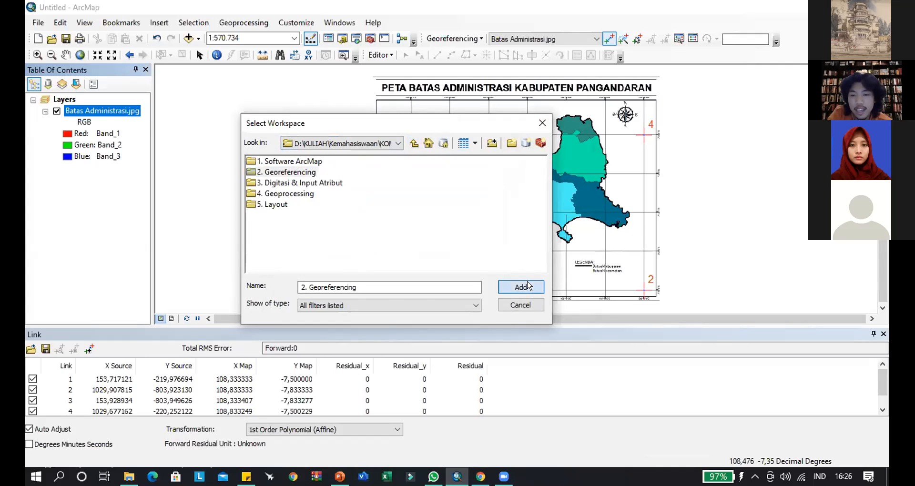
- Enter Batas Administrasi.tif as the rectified raster's name and dismiss the save settings
click(345, 250)
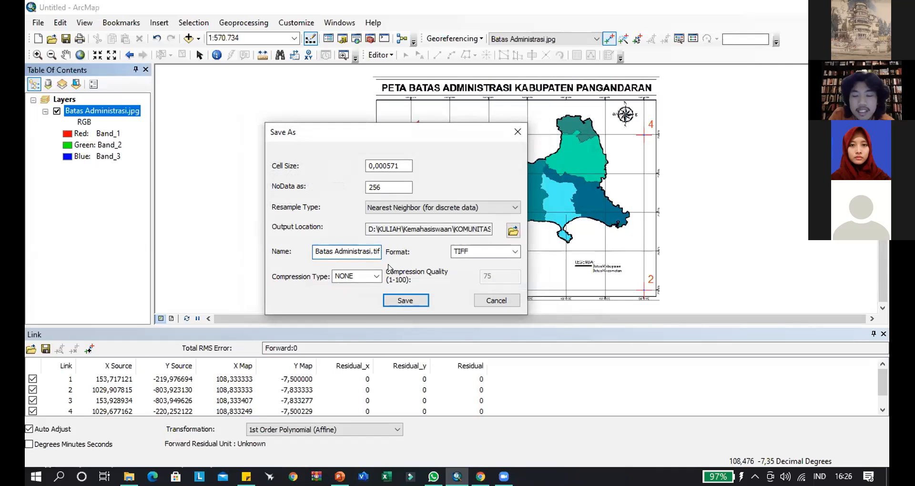
click(377, 250)
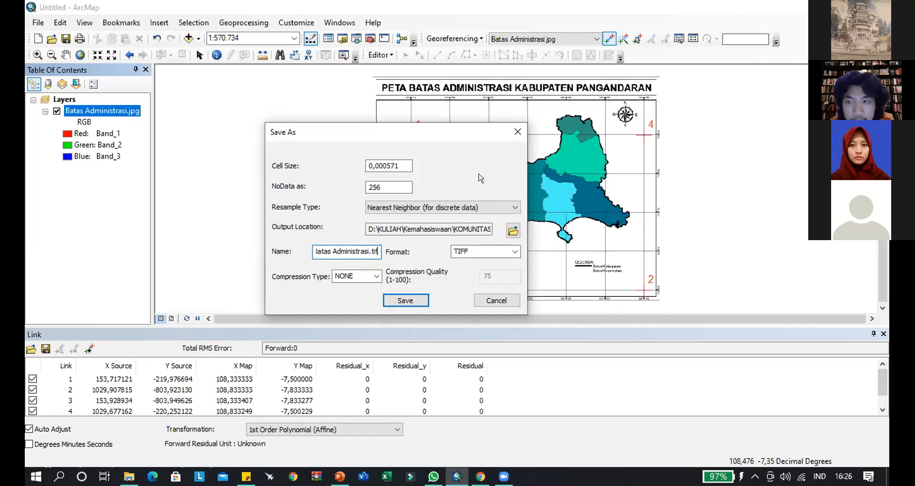
click(518, 132)
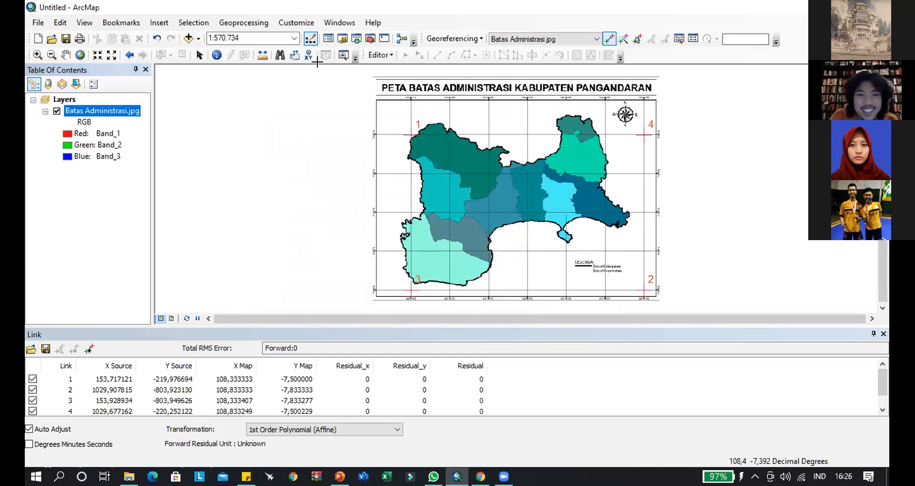
- Rectify the georeferenced map, setting the output location to the 2. Georeferencing folder inside Pelatihan SIG Biologi
click(460, 40)
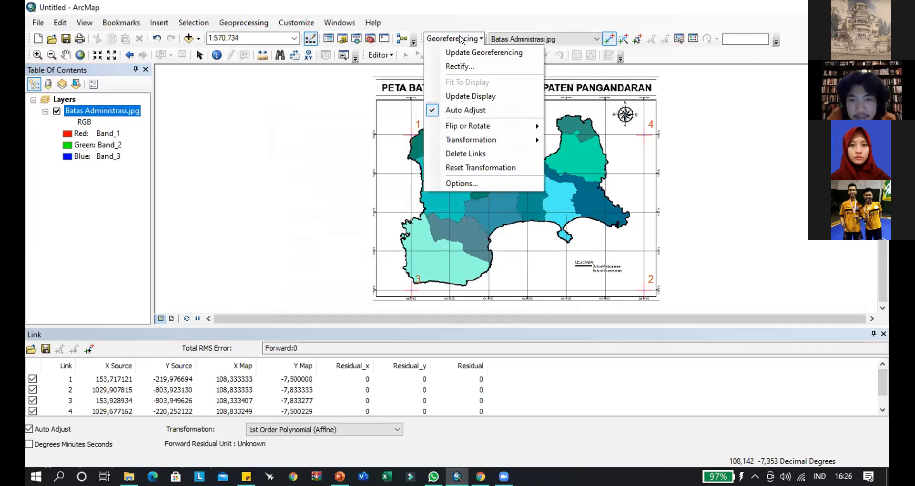
click(457, 67)
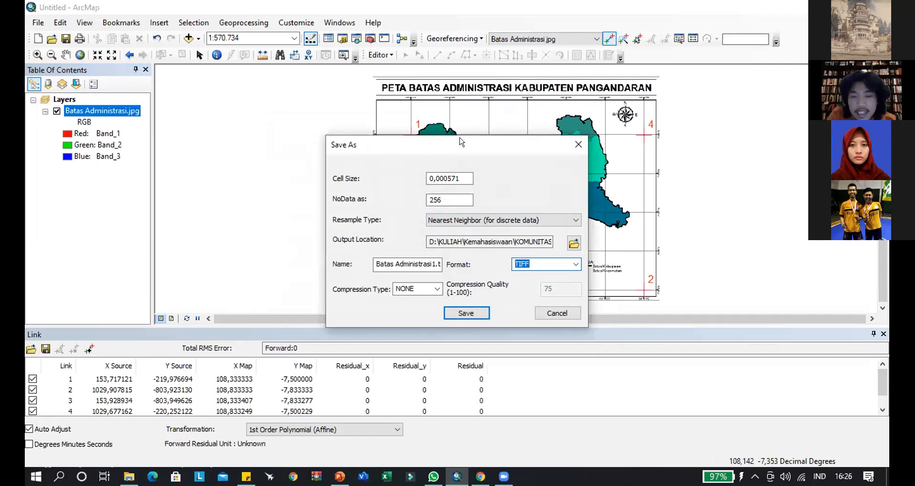
drag(460, 141, 470, 119)
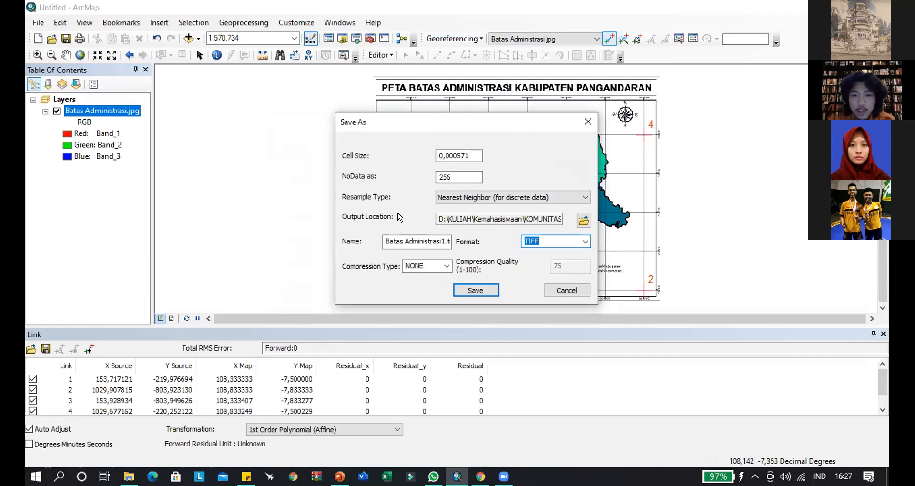
click(581, 221)
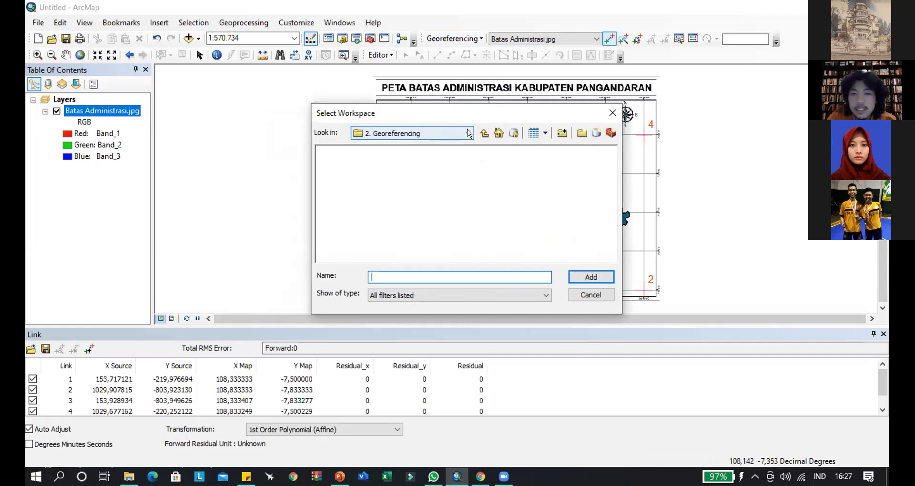
click(480, 134)
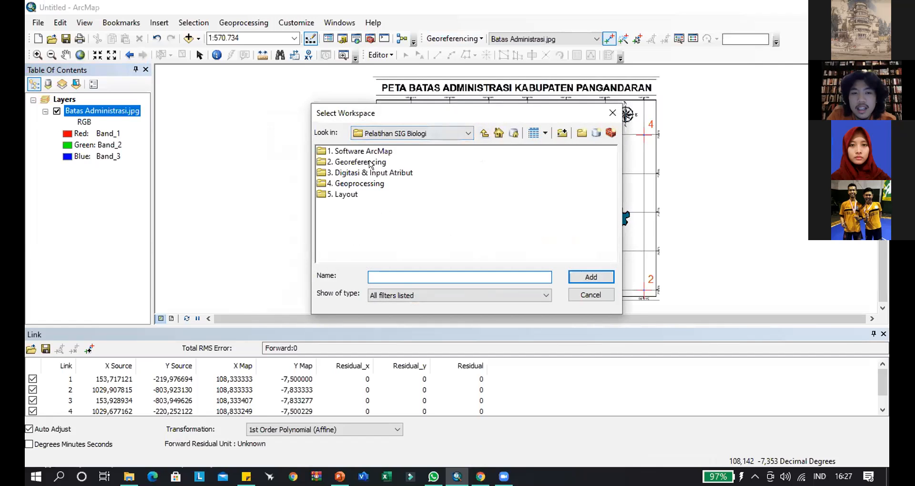
click(371, 163)
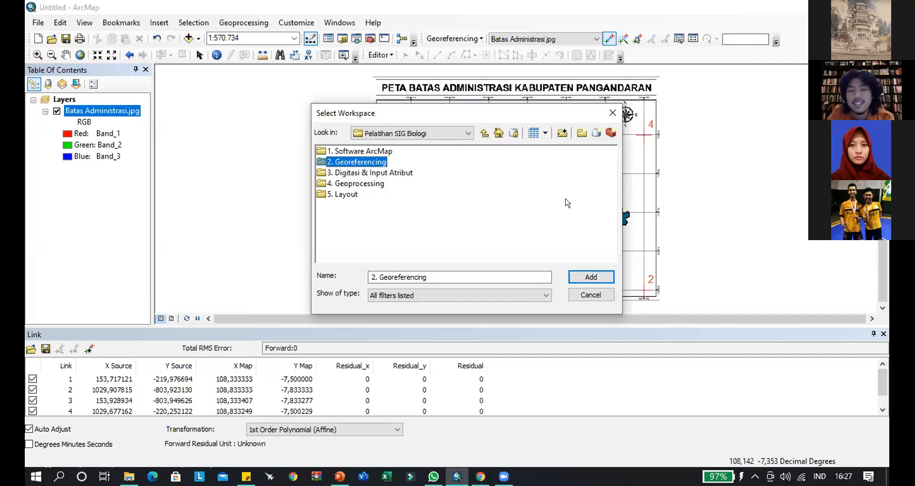
click(370, 165)
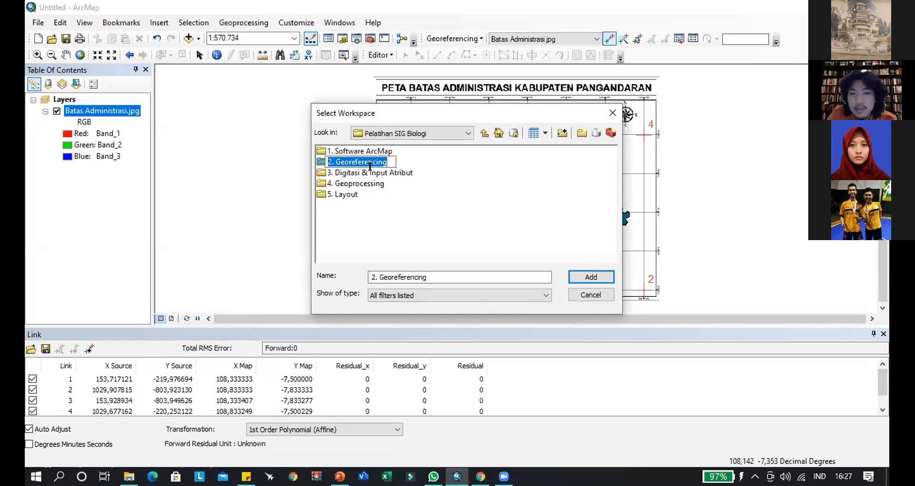
click(416, 163)
click(376, 163)
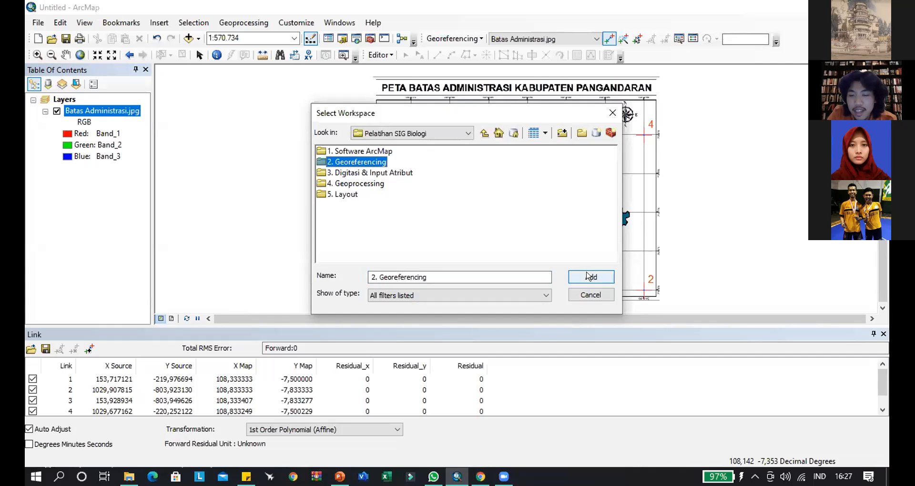
click(590, 277)
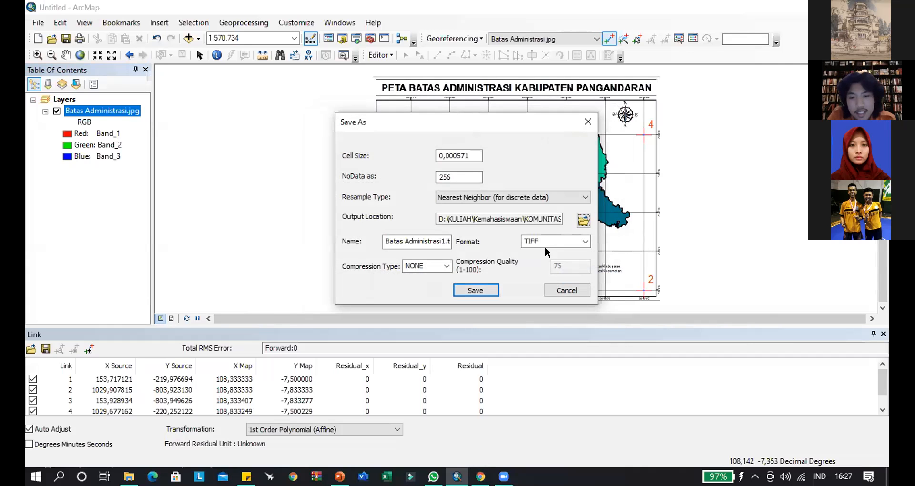
- Name the rectified raster Batas Administrasi.tif and save it in TIFF format without compression
drag(478, 118, 485, 106)
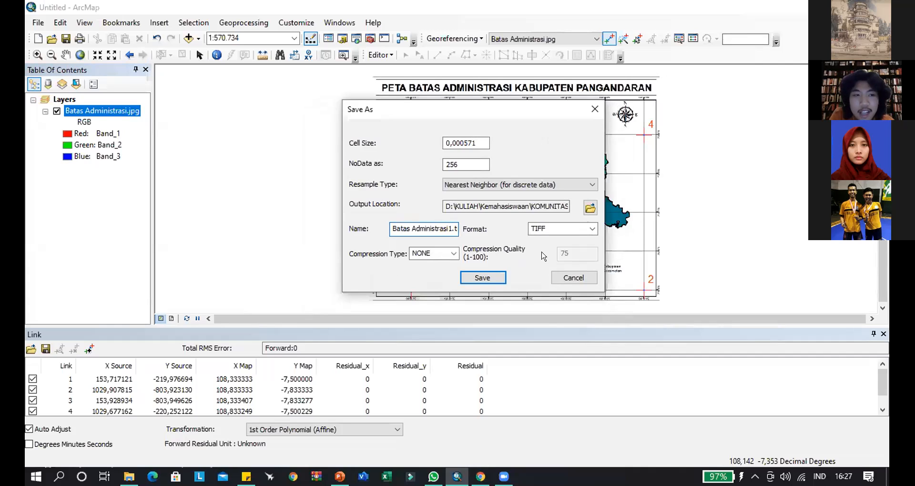
key(BackSpace)
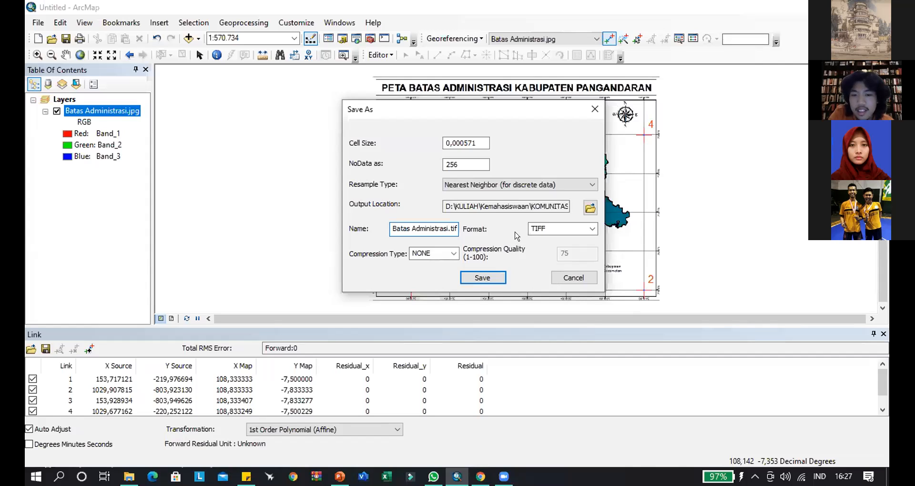
click(488, 279)
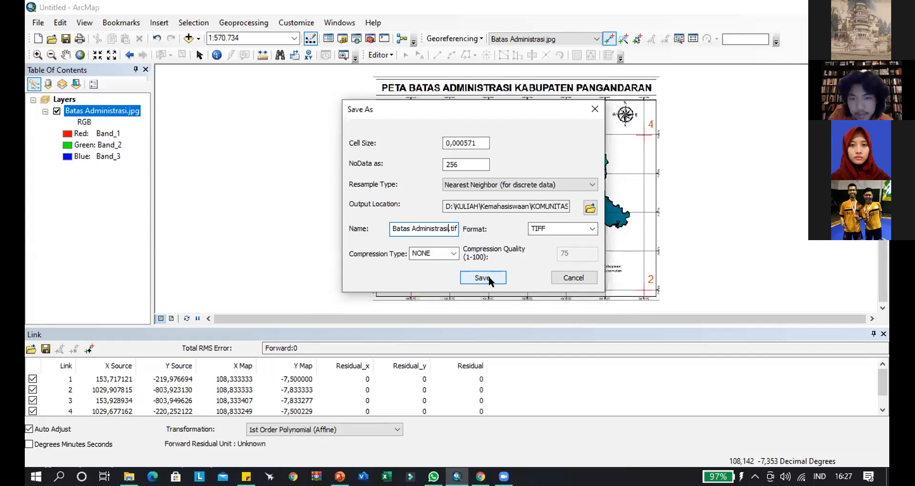
click(488, 278)
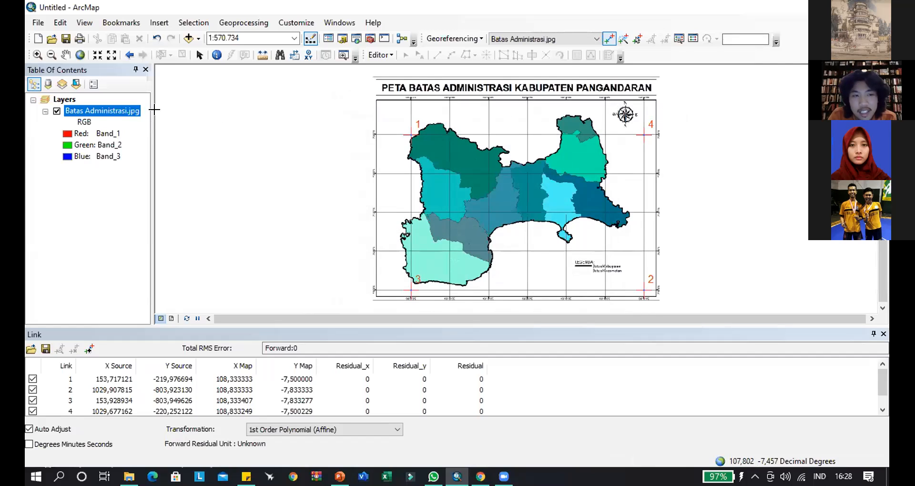
- Add the rectified raster Batas Administrasi.tif from the 2. Georeferencing folder to the map's data frame
right_click(63, 100)
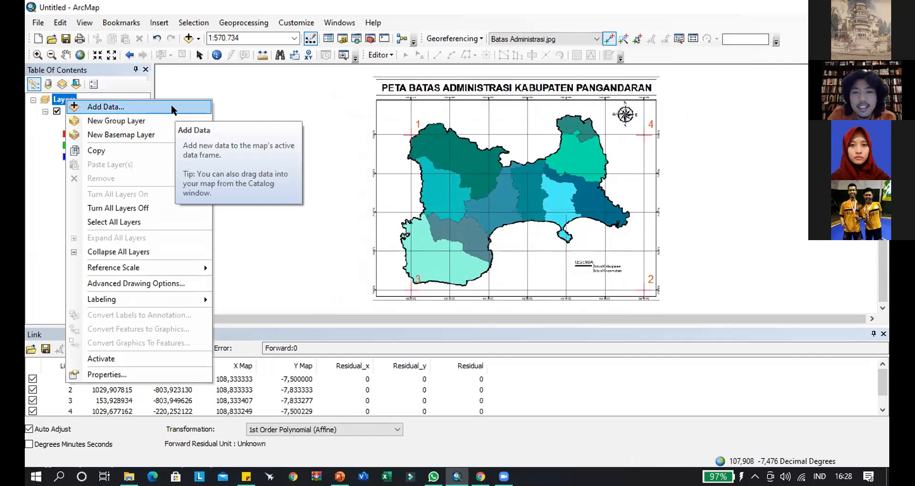
click(107, 104)
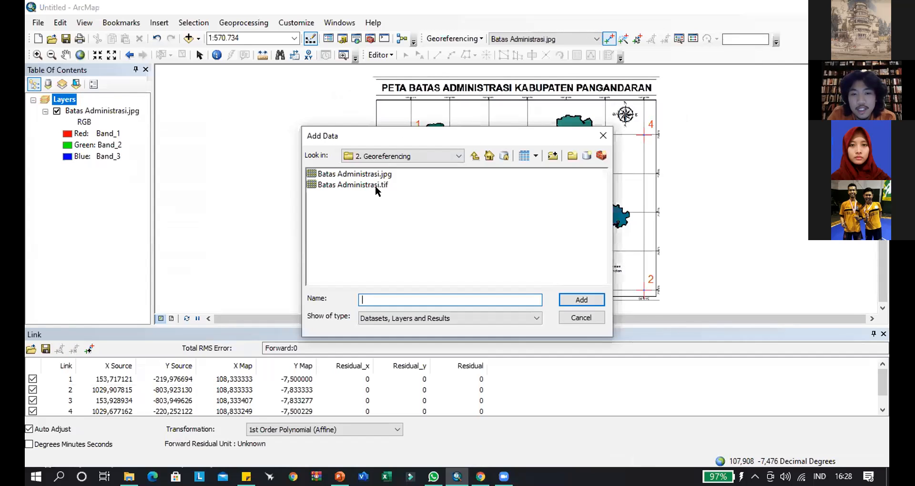
click(355, 185)
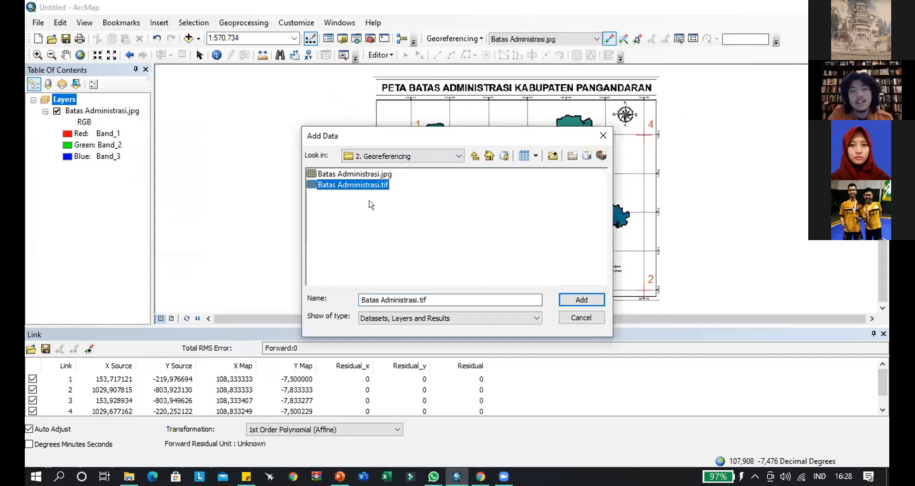
click(371, 205)
click(365, 188)
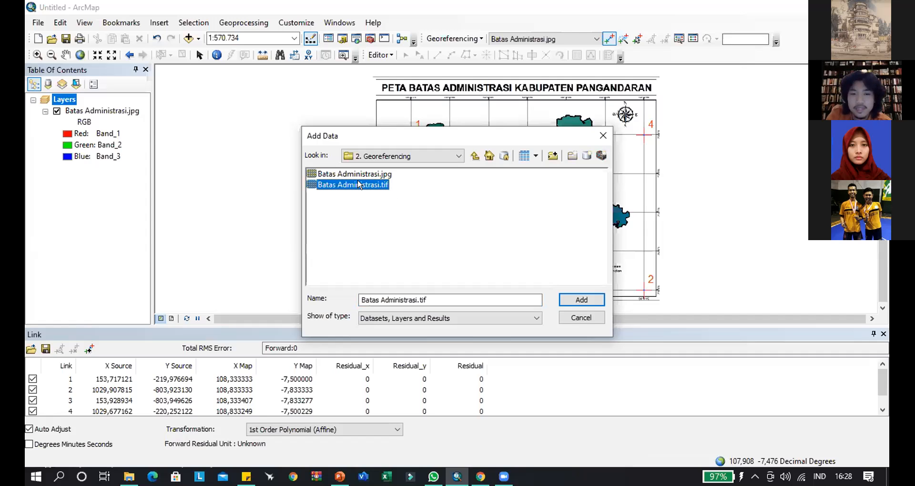
click(582, 299)
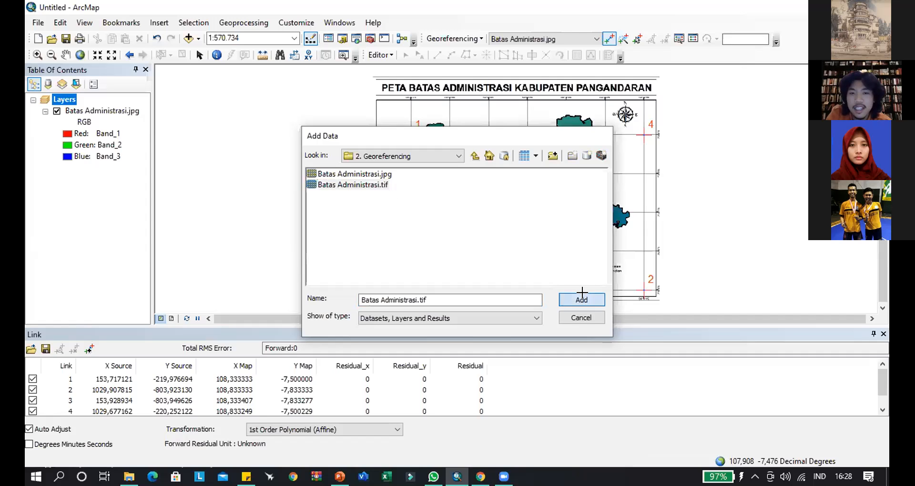
- Delete all control point links of Batas Administrasi.jpg and close the link table
click(94, 169)
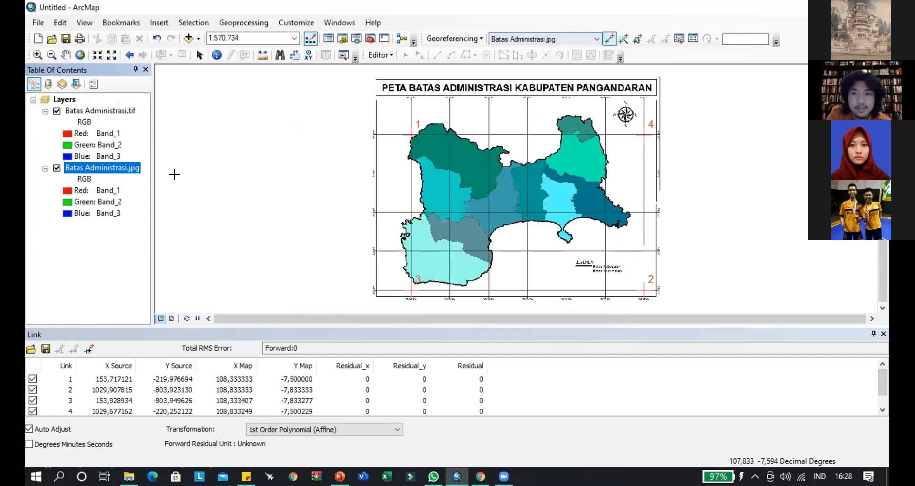
click(282, 377)
scroll(235, 381, down, 1)
shift+click(241, 402)
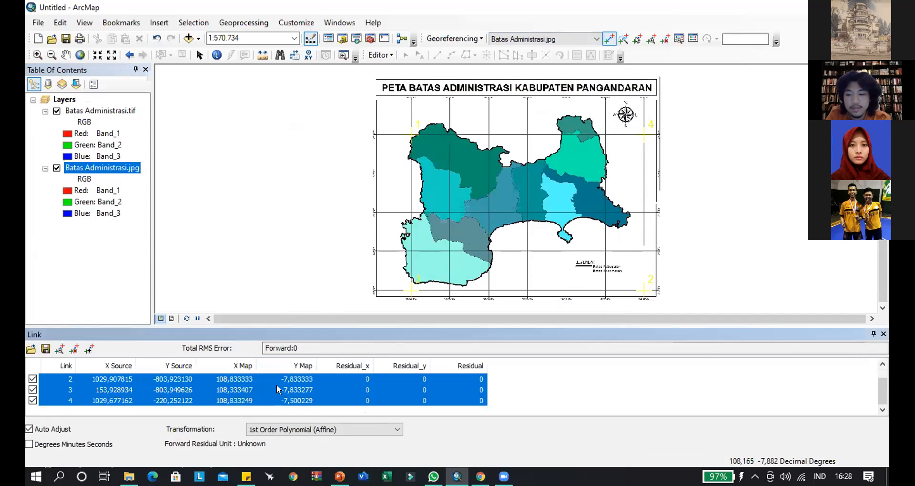
key(Delete)
click(883, 334)
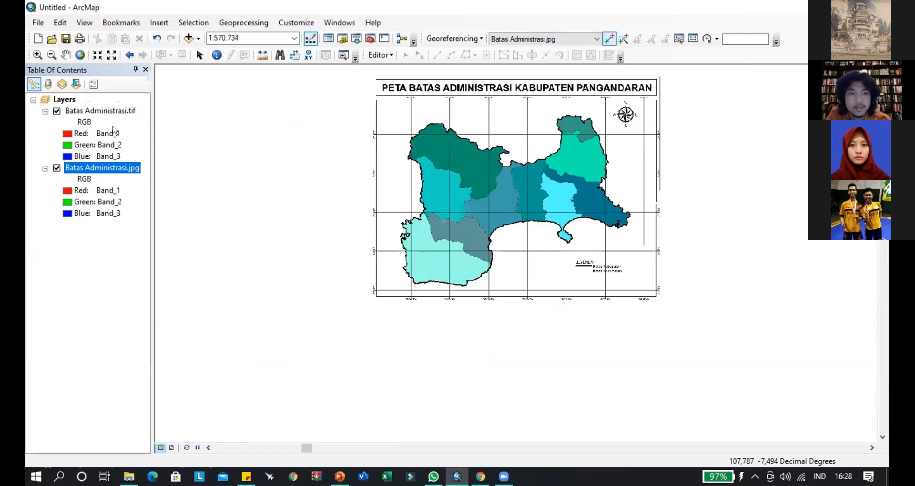
- Hide the Batas Administrasi.jpg layer and inspect the rectified TIFF on its own at 1:400.000
click(56, 168)
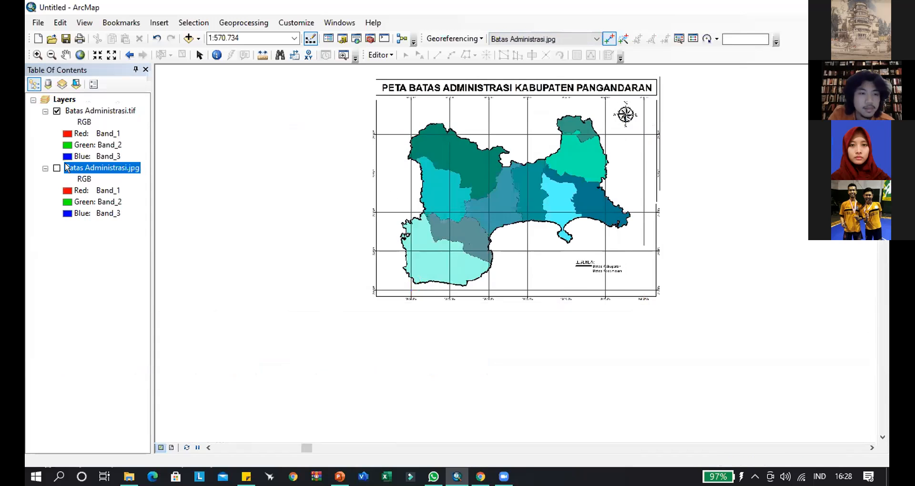
click(57, 111)
click(57, 111)
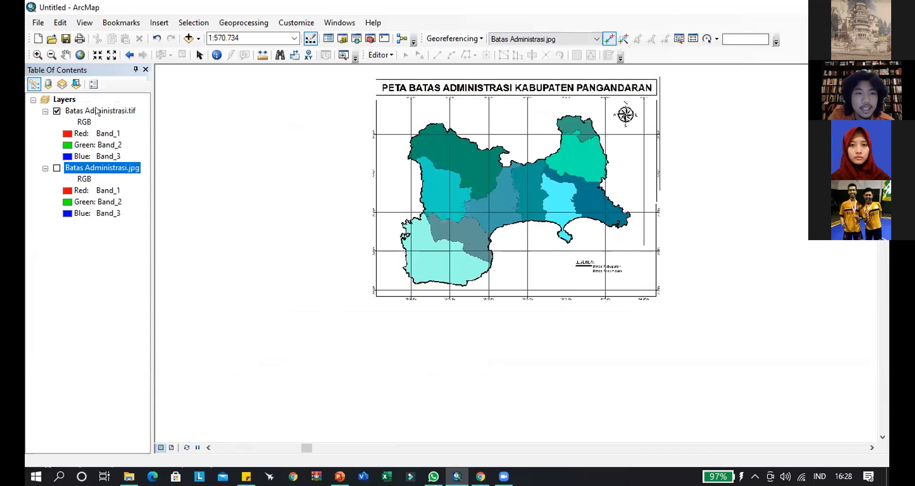
drag(578, 150, 533, 239)
scroll(533, 240, up, 1)
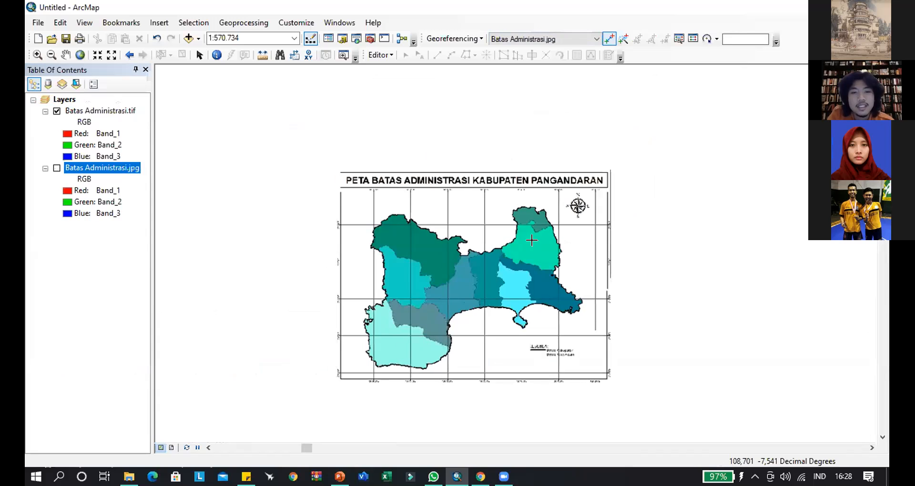
scroll(533, 244, down, 3)
scroll(533, 244, down, 2)
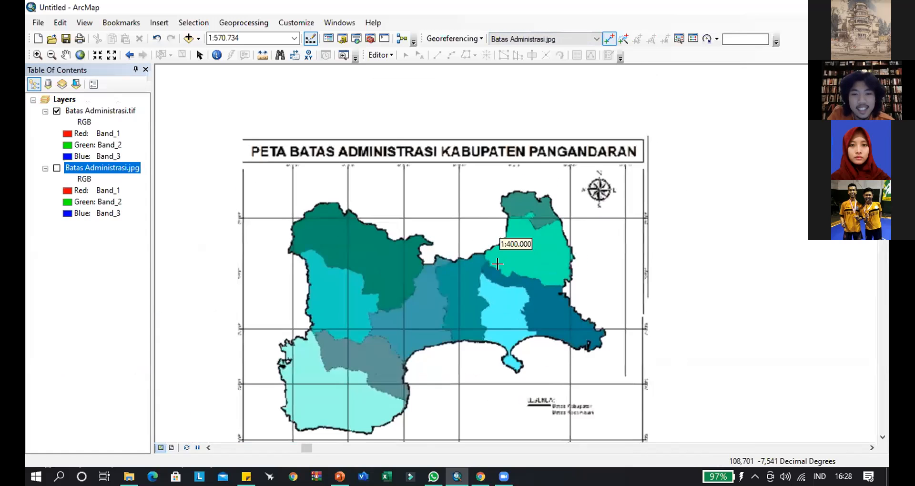
drag(497, 264, 505, 213)
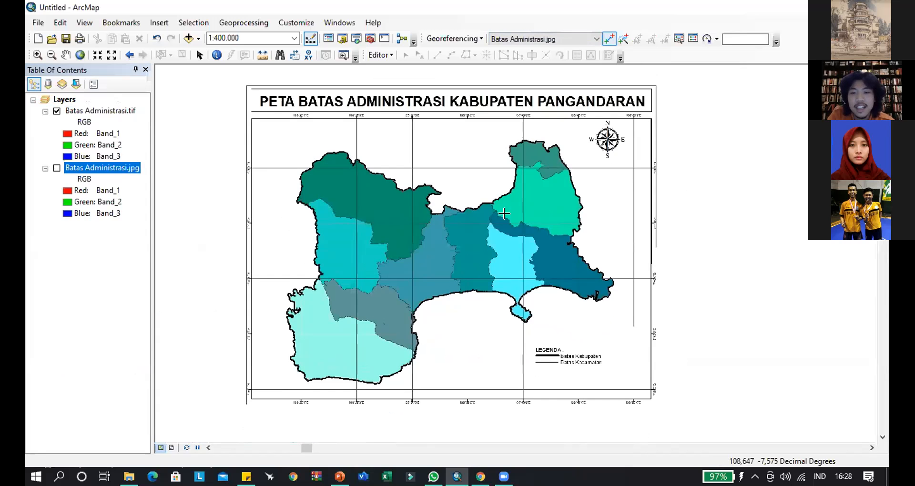
- Remove the Batas Administrasi.jpg layer from the map, keeping only the rectified TIFF
right_click(82, 167)
click(103, 186)
drag(483, 188, 534, 202)
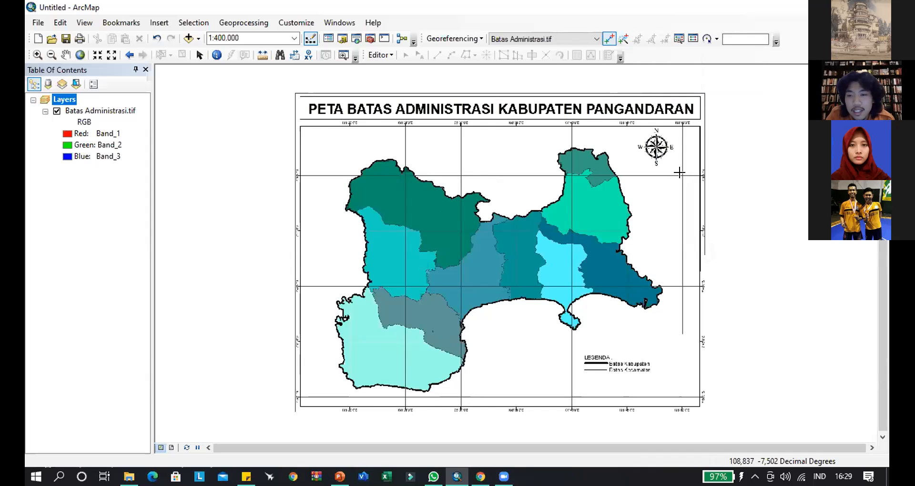
- Check the link table and the available georeferencing commands for Batas Administrasi.tif
click(693, 39)
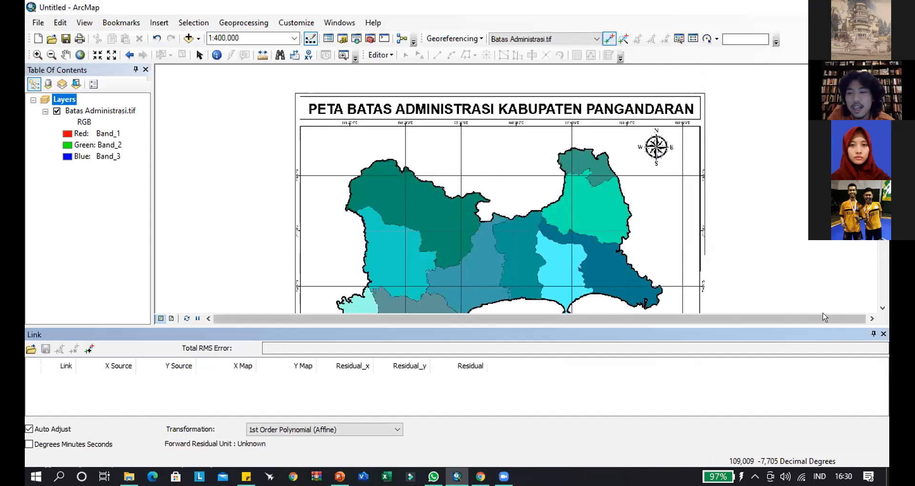
click(883, 334)
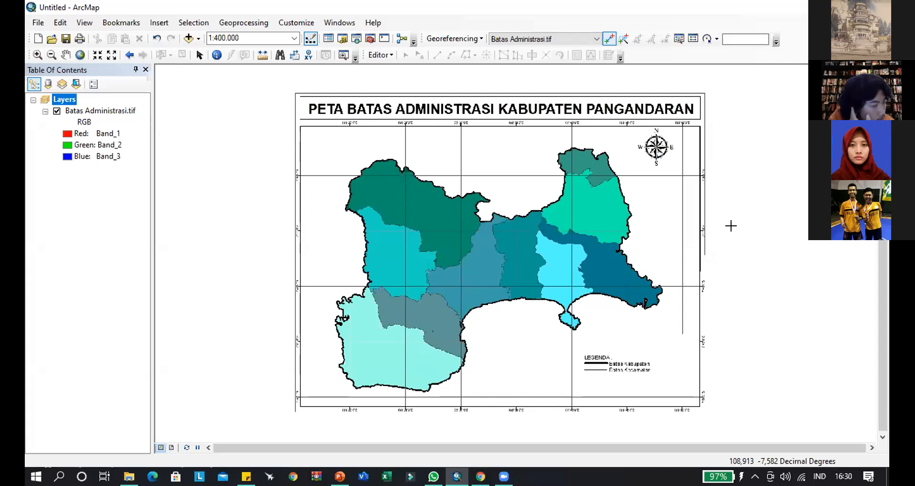
click(646, 407)
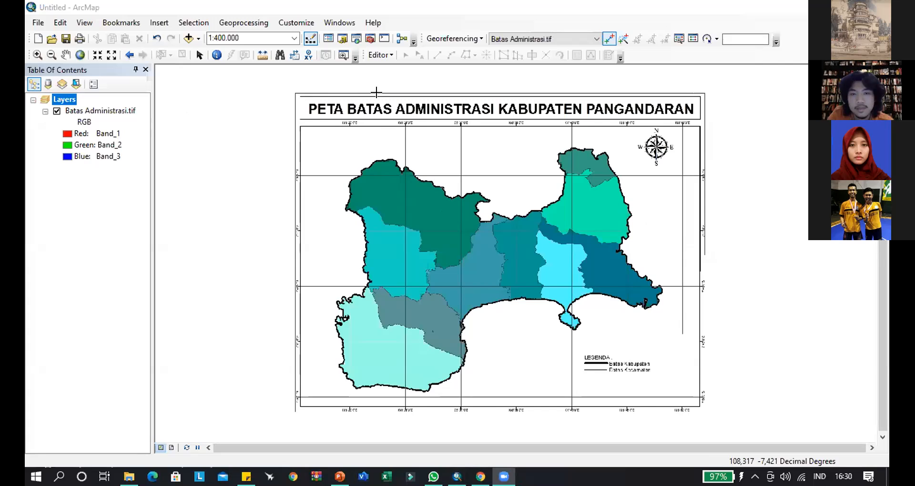
click(452, 40)
click(453, 41)
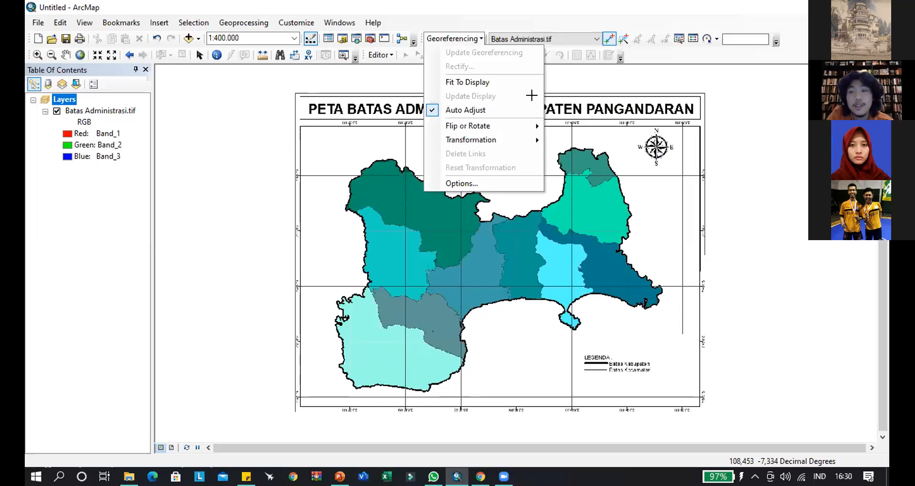
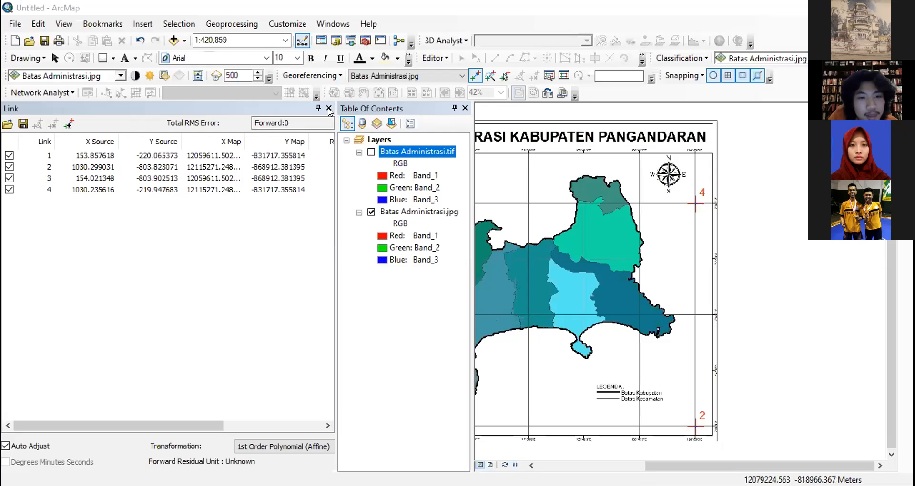
- Move the link table off the map and close it, leaving the map's northwestern grid area at 1:150,000
drag(275, 114, 301, 466)
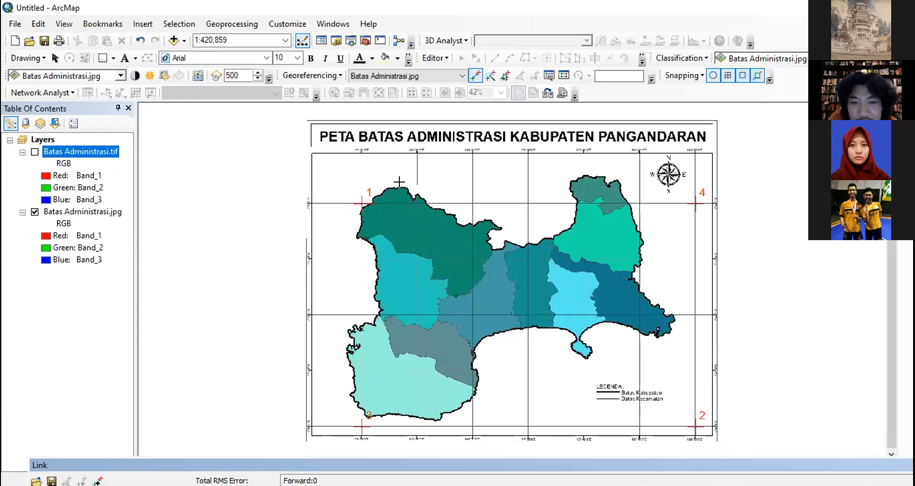
scroll(403, 182, up, 1)
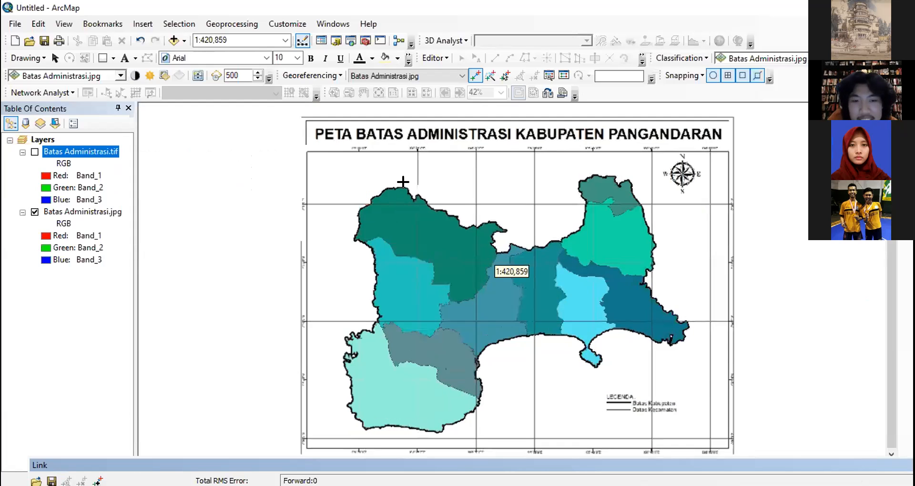
scroll(403, 182, up, 1)
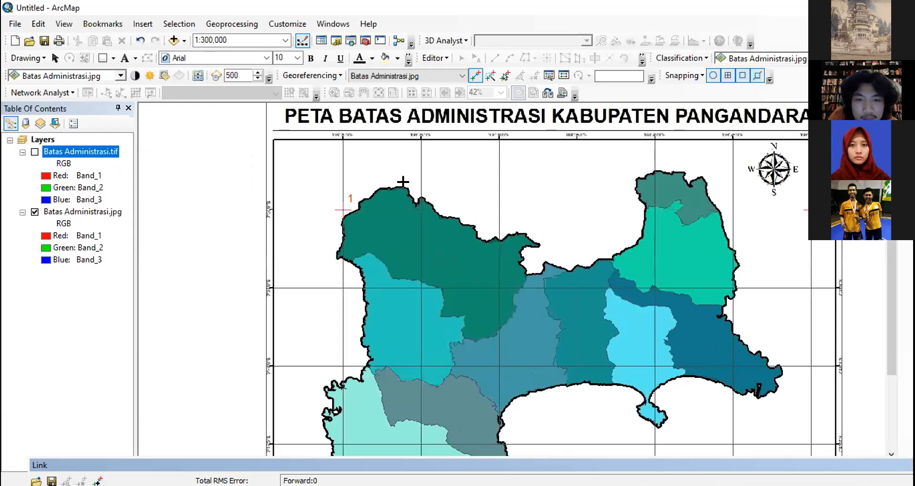
scroll(403, 182, up, 1)
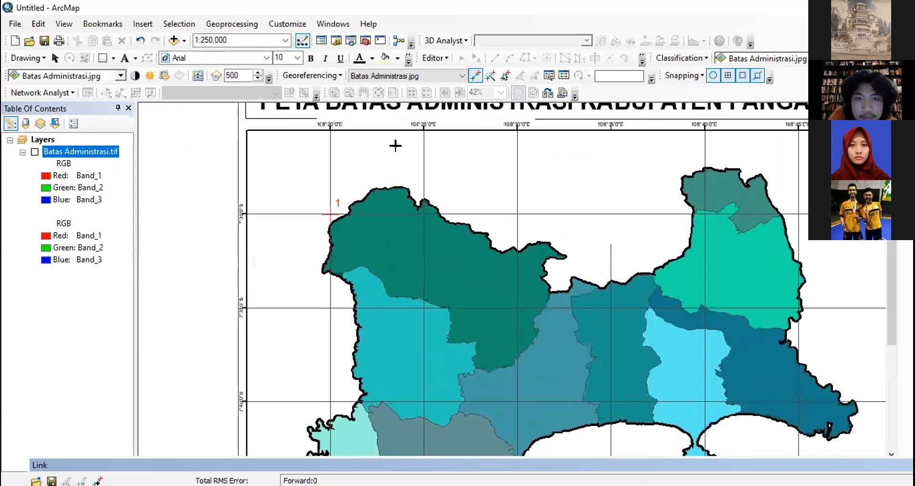
scroll(395, 145, up, 1)
scroll(395, 145, up, 1)
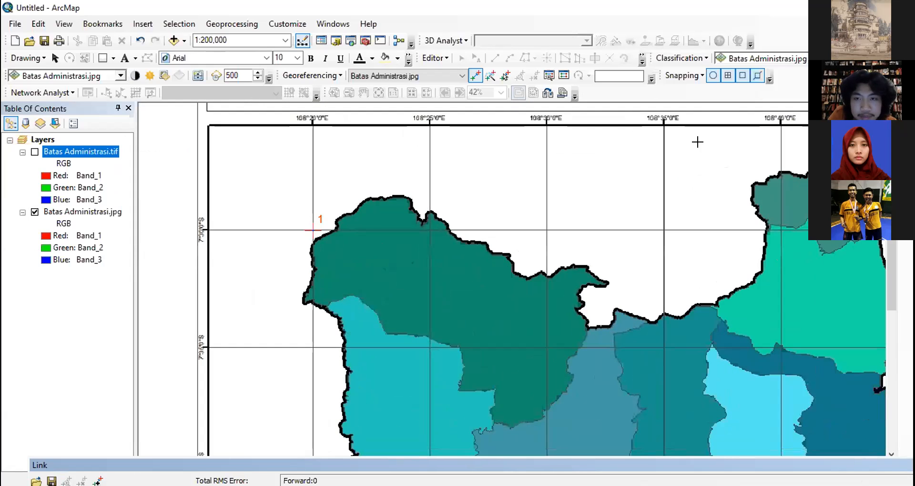
drag(892, 200, 892, 200)
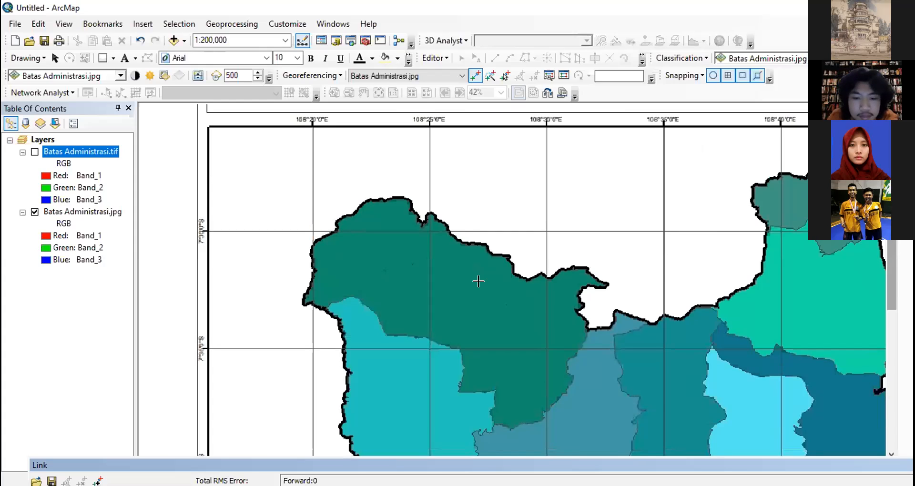
scroll(478, 282, up, 2)
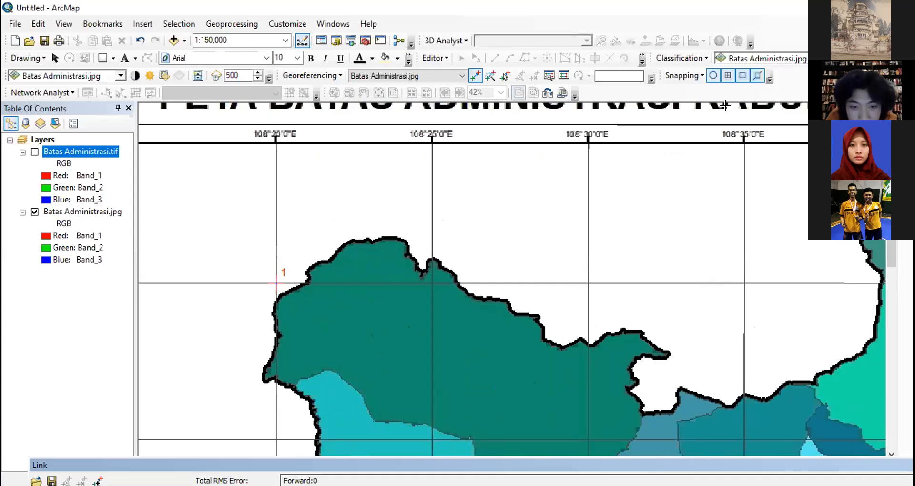
drag(763, 468, 729, 467)
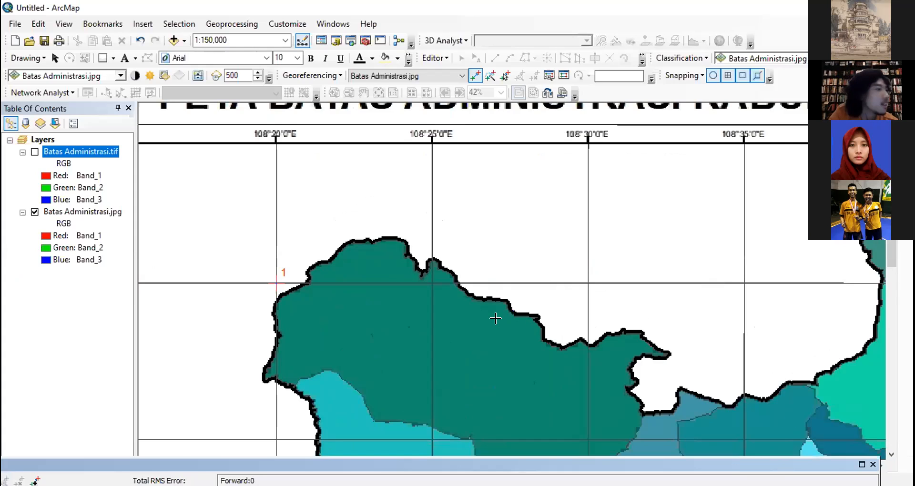
click(874, 465)
drag(583, 468, 510, 469)
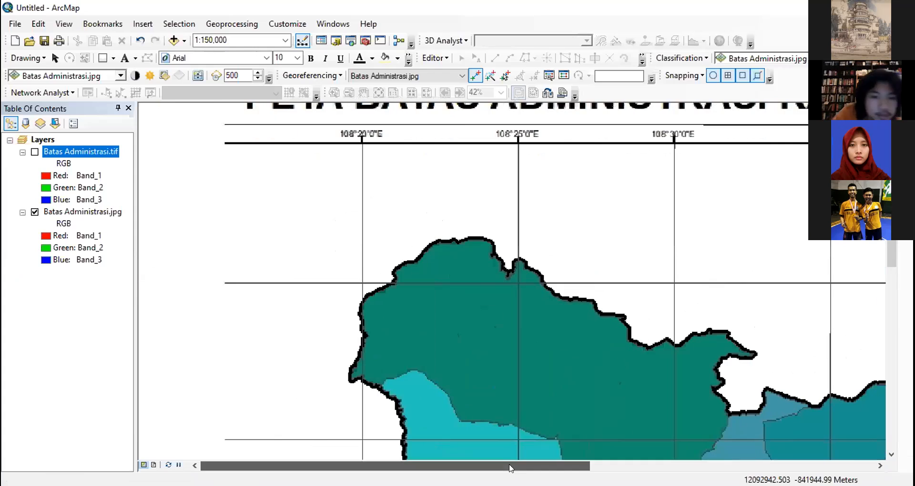
- Add a control point where the 108°25' E and 7°30' S grid lines cross, entering longitude 108° 25' 0" E in DMS
click(514, 278)
right_click(518, 282)
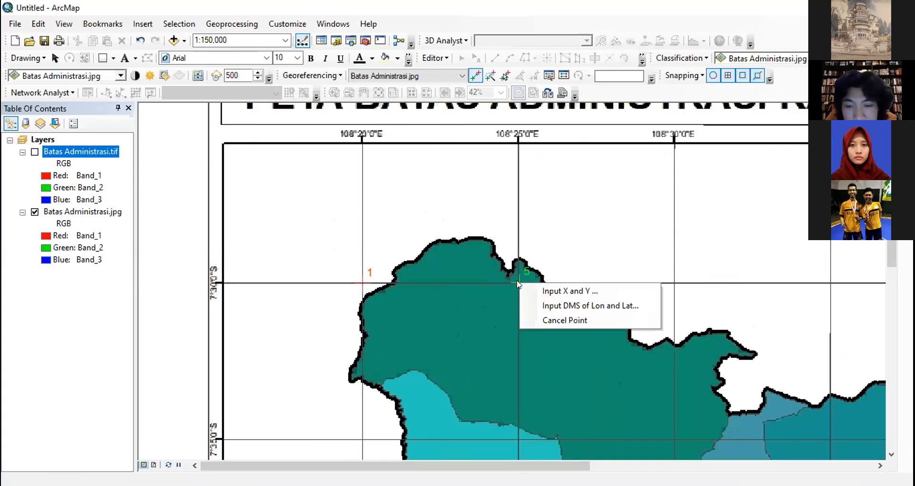
click(551, 306)
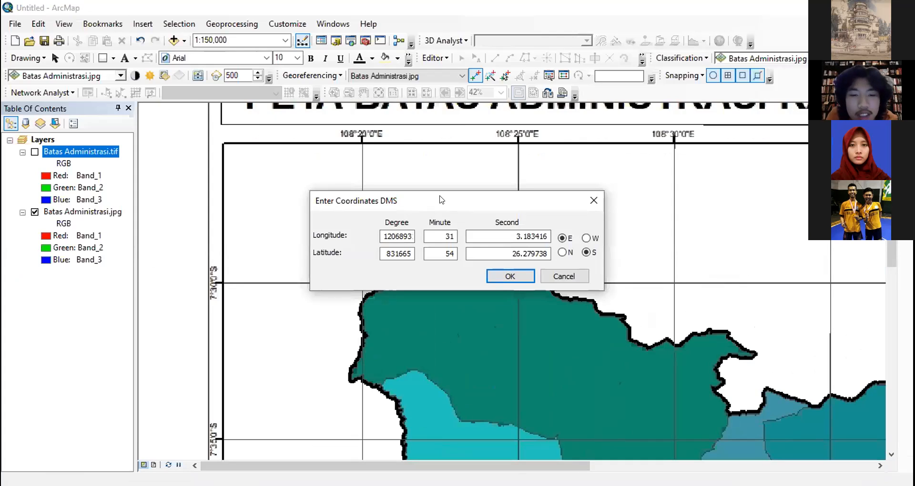
click(401, 235)
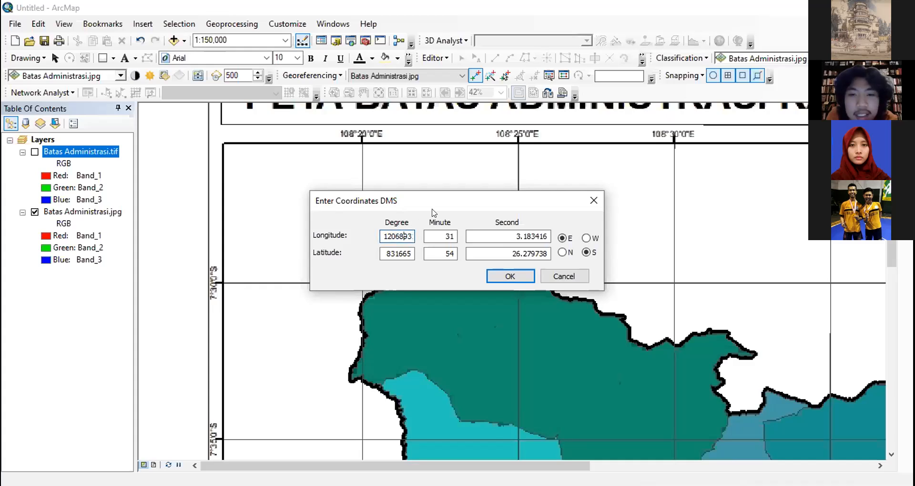
key(ctrl+a)
text(1)
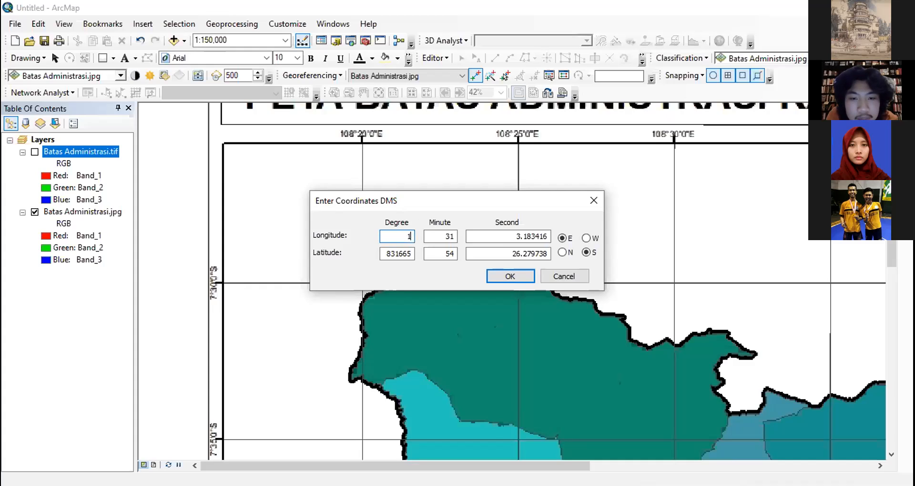
text(08)
key(Tab)
text(25)
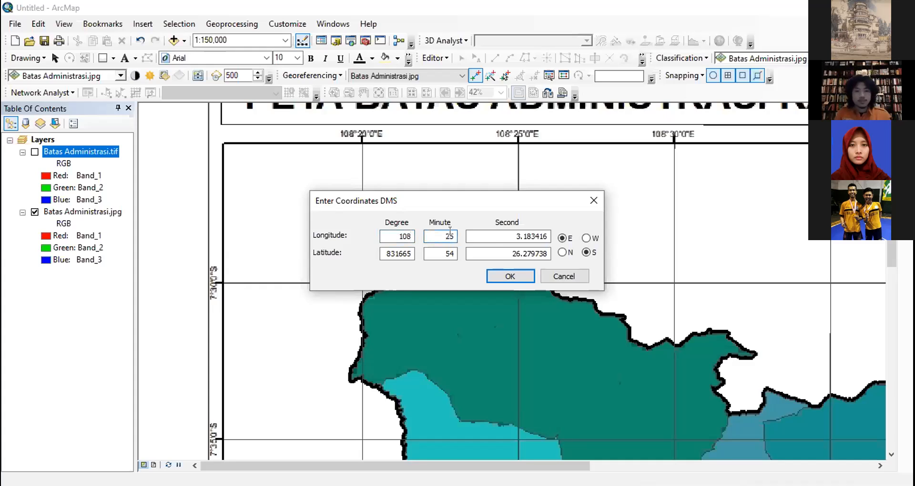
key(Tab)
text(0)
- Set the control point's latitude to 7° 30' 0" S and apply the coordinates
click(392, 252)
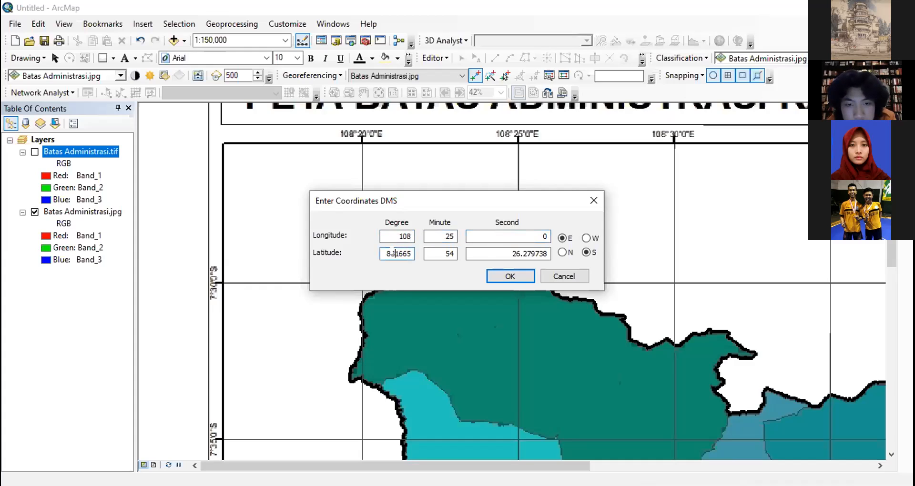
double_click(392, 252)
text(7)
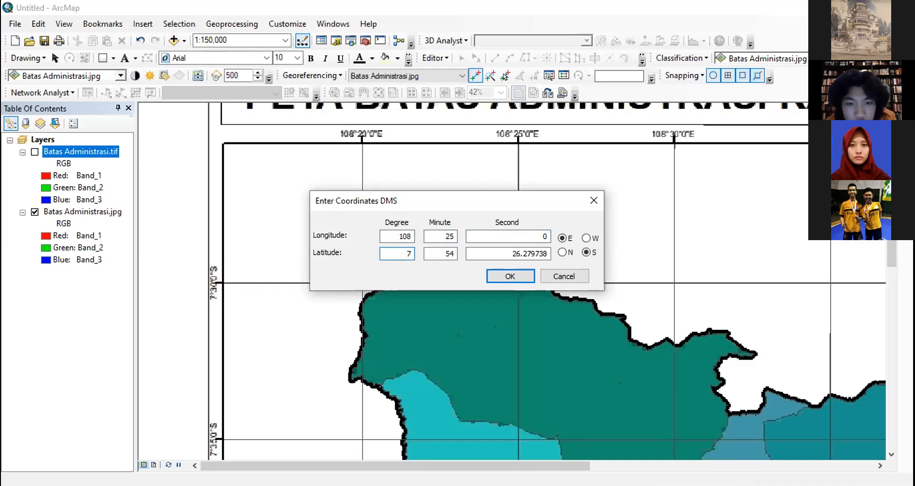
double_click(437, 250)
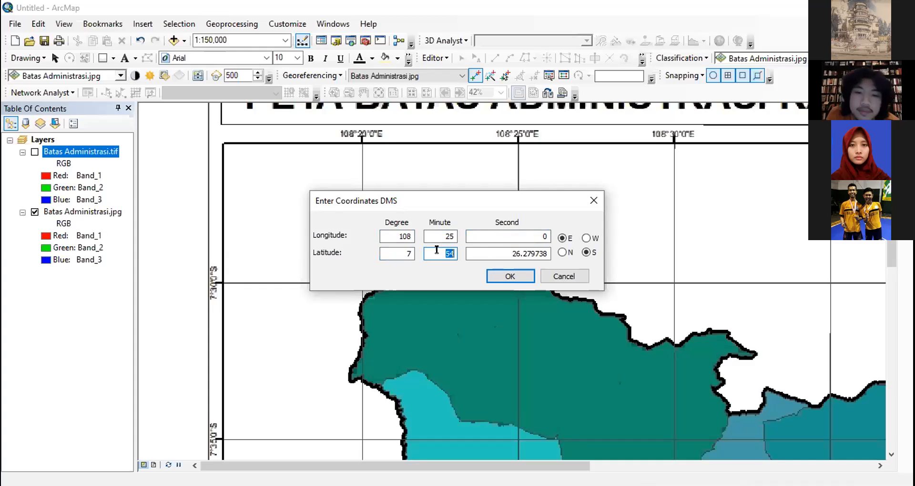
text(30)
click(477, 251)
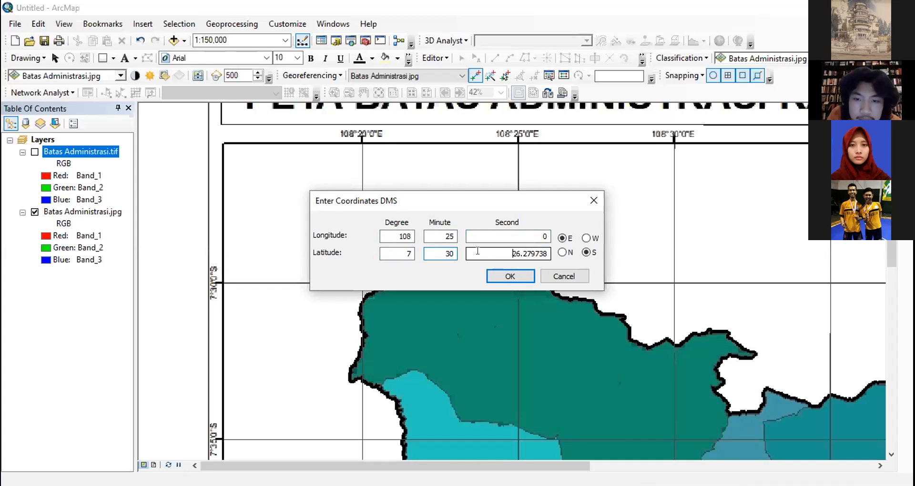
text(0)
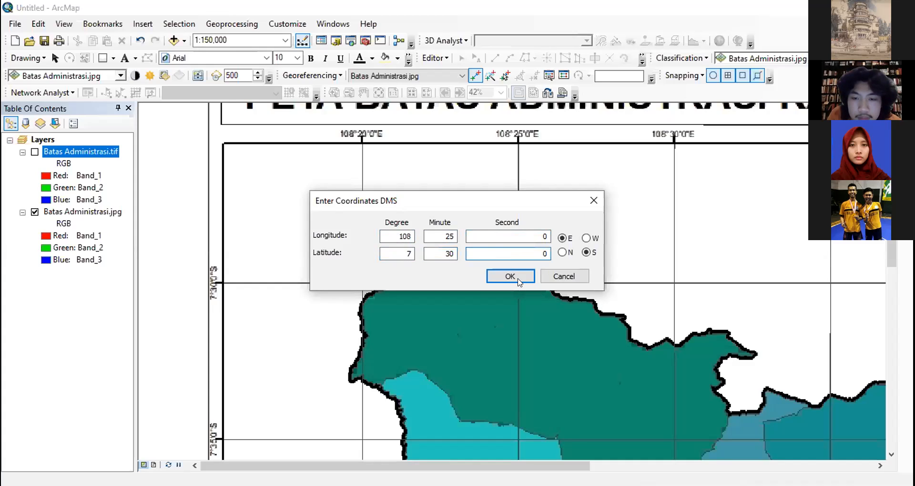
click(510, 276)
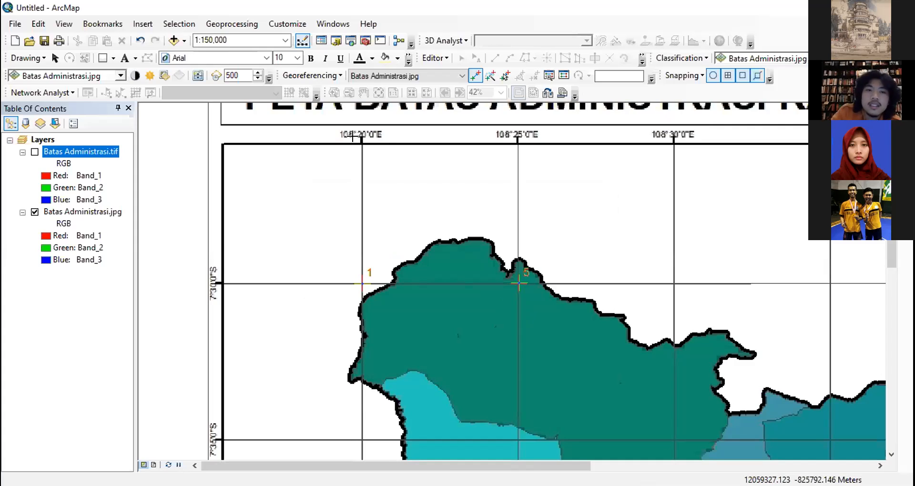
- Open the link table and bring its rows into view to examine the links' residuals and RMS error
click(336, 76)
click(563, 75)
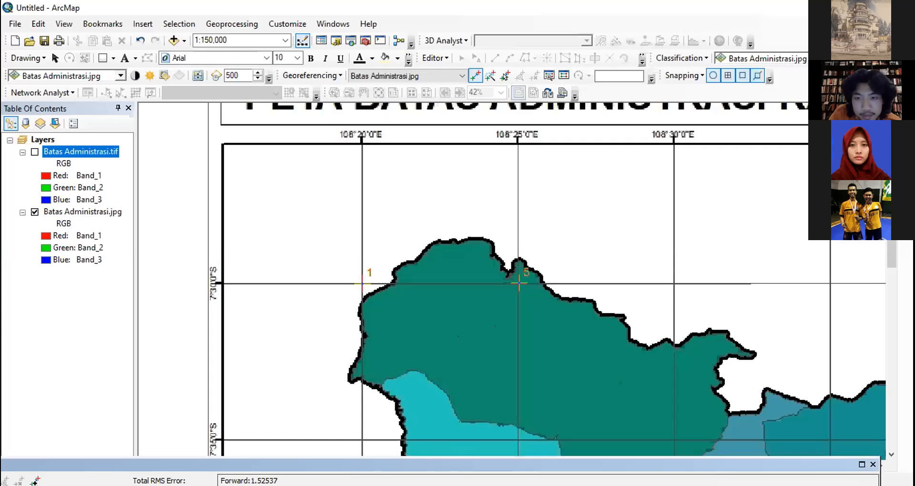
drag(396, 382, 395, 380)
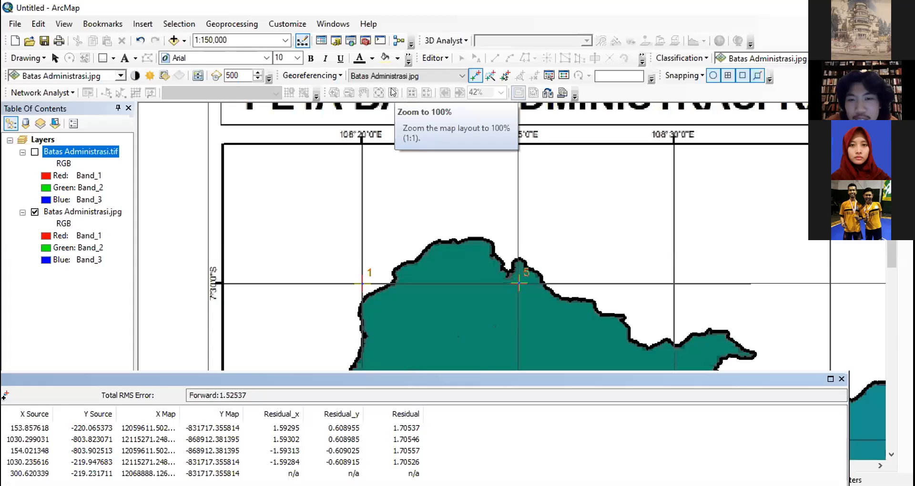
- Select link 5 on the map and reposition its control point at the 108°25' E, 7°30' S grid crossing
click(506, 75)
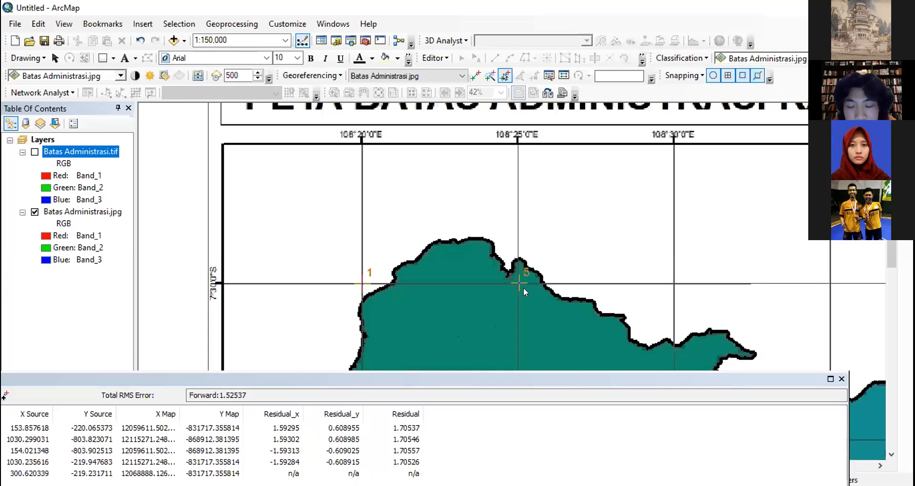
scroll(524, 287, up, 1)
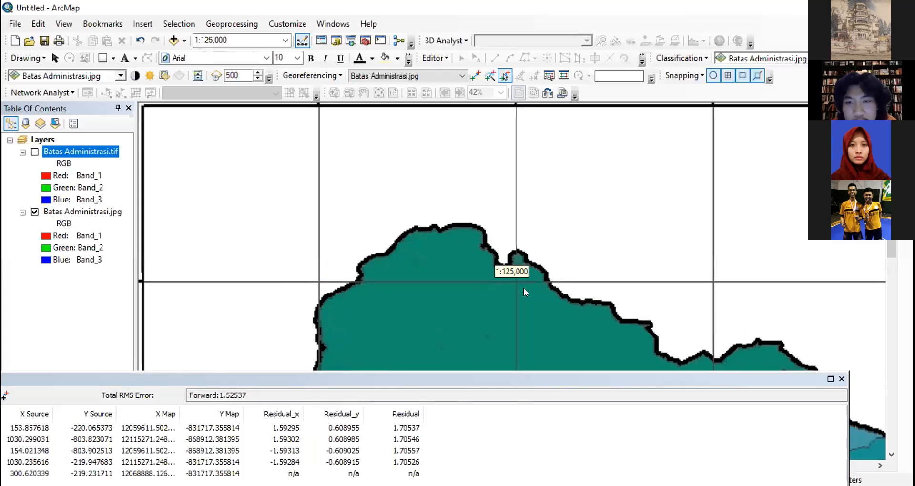
scroll(514, 279, up, 1)
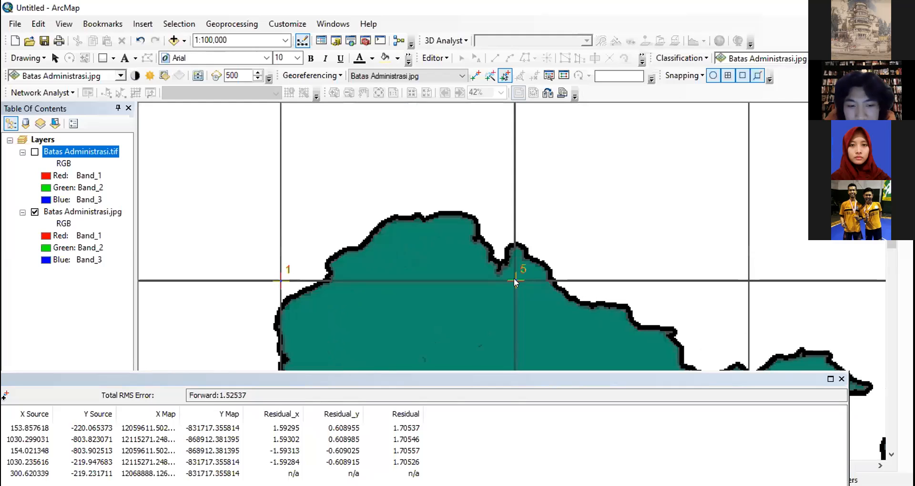
click(514, 278)
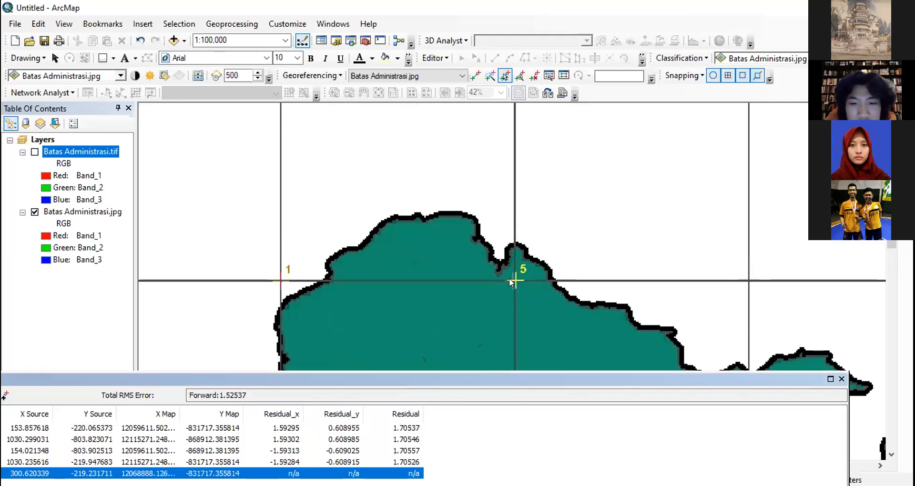
click(513, 279)
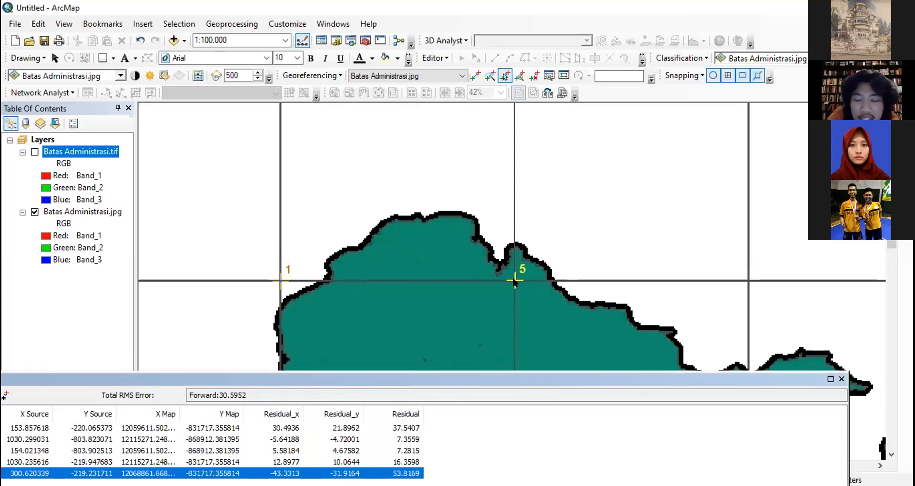
click(513, 279)
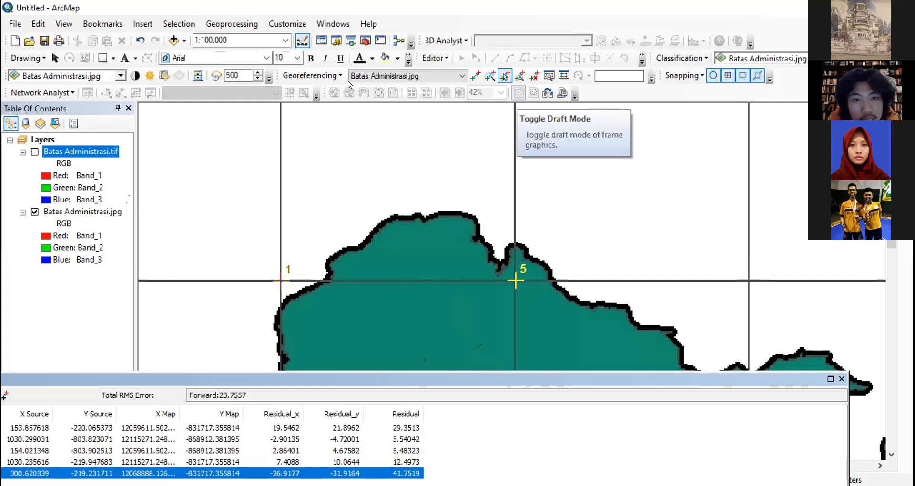
drag(276, 74, 259, 127)
drag(263, 91, 340, 79)
mouse_move(290, 64)
mouse_down()
mouse_move(269, 54)
mouse_move(277, 74)
mouse_up()
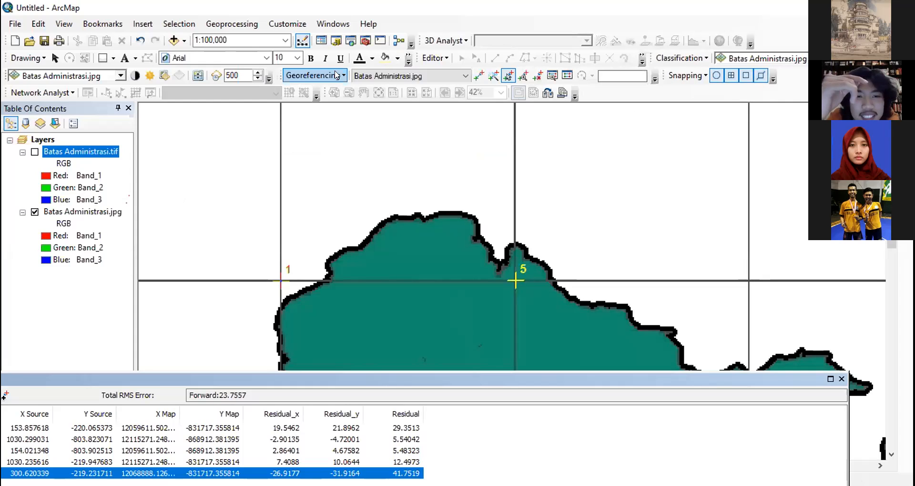
click(336, 75)
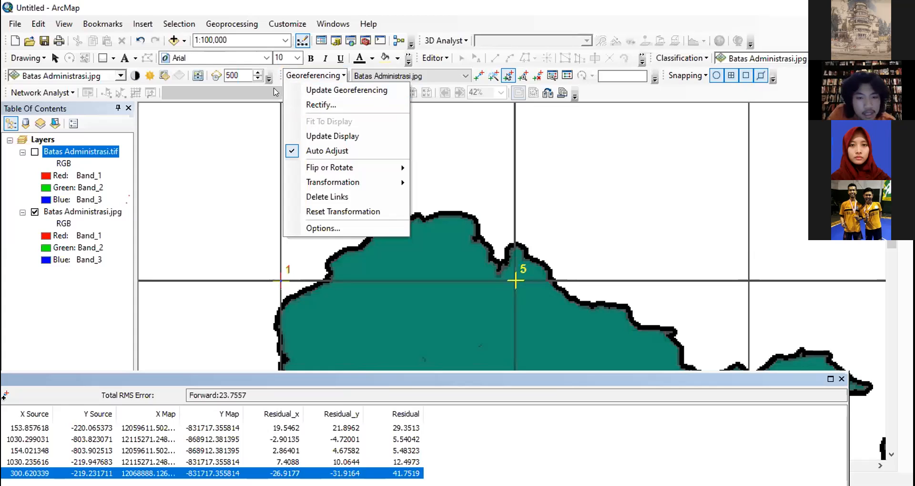
click(276, 92)
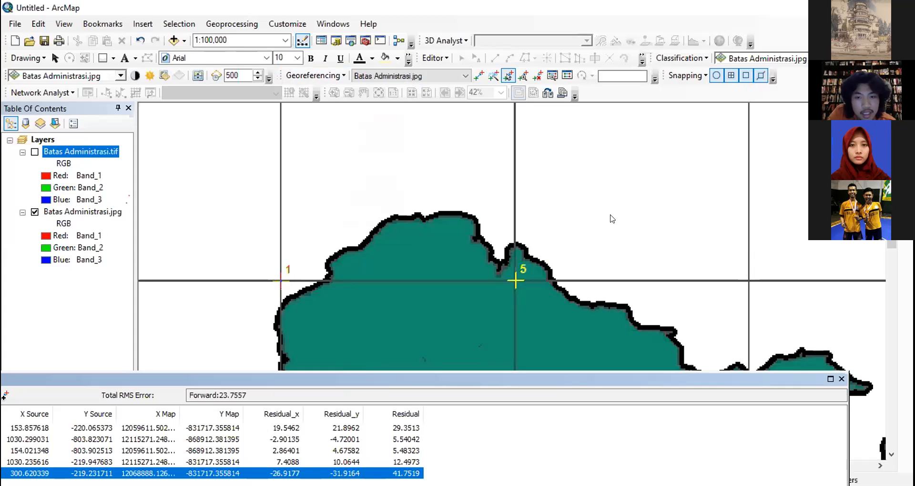
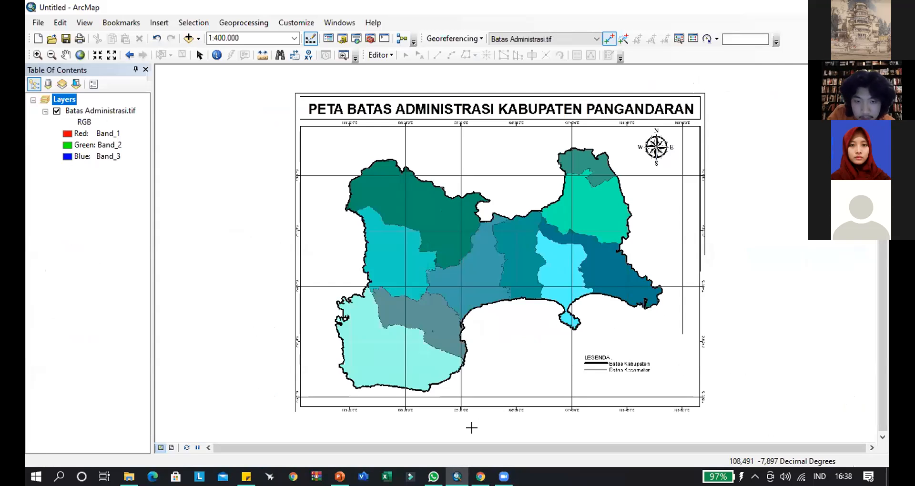
- Switch to the browser, look over the files in the 2. Georeferencing Drive folder, and return to ArcMap
click(781, 301)
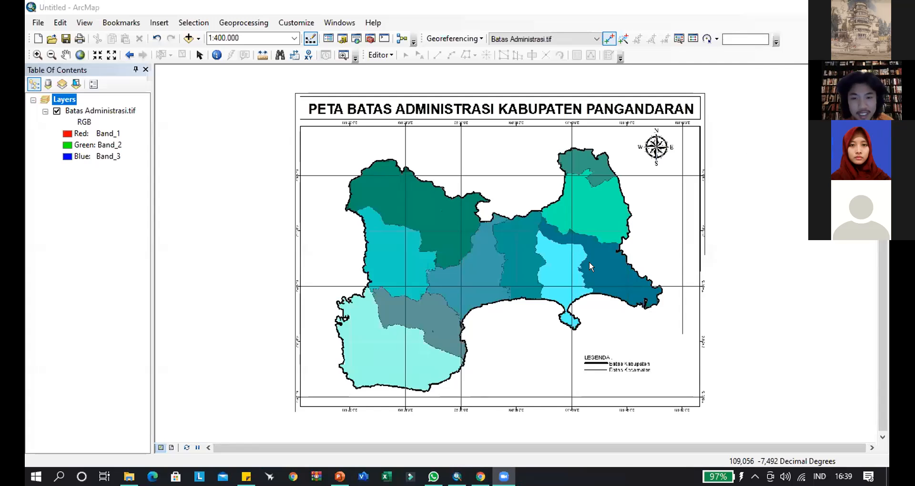
key(alt+Tab)
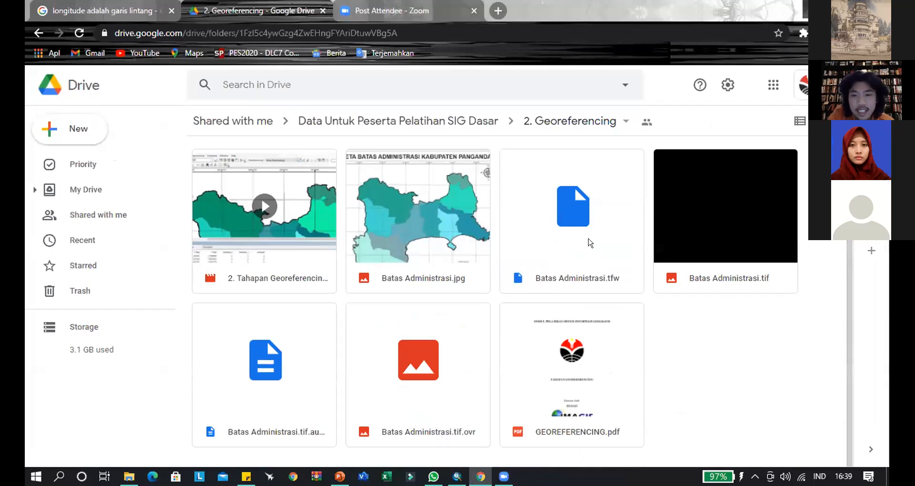
shift+click(293, 366)
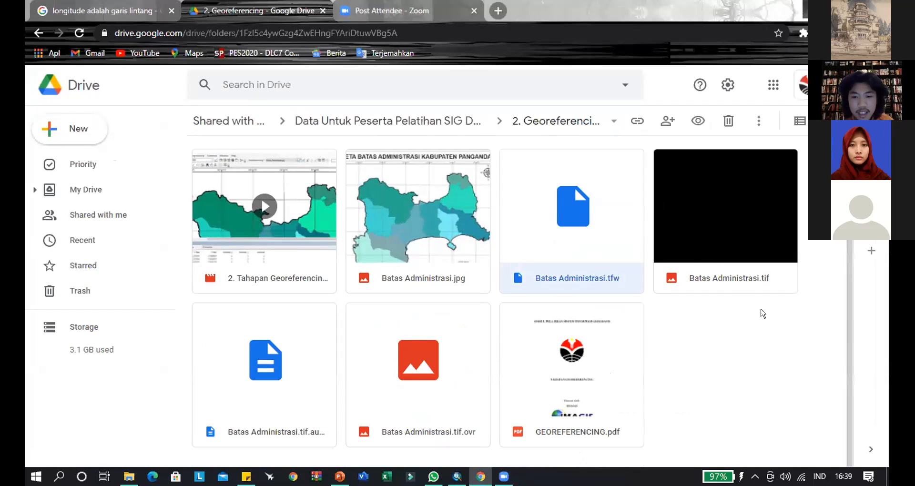
key(Escape)
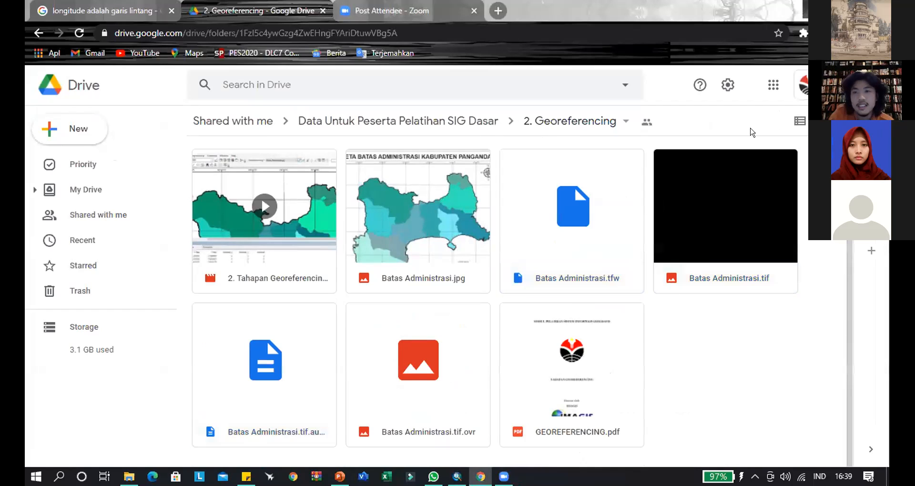
key(alt+Tab)
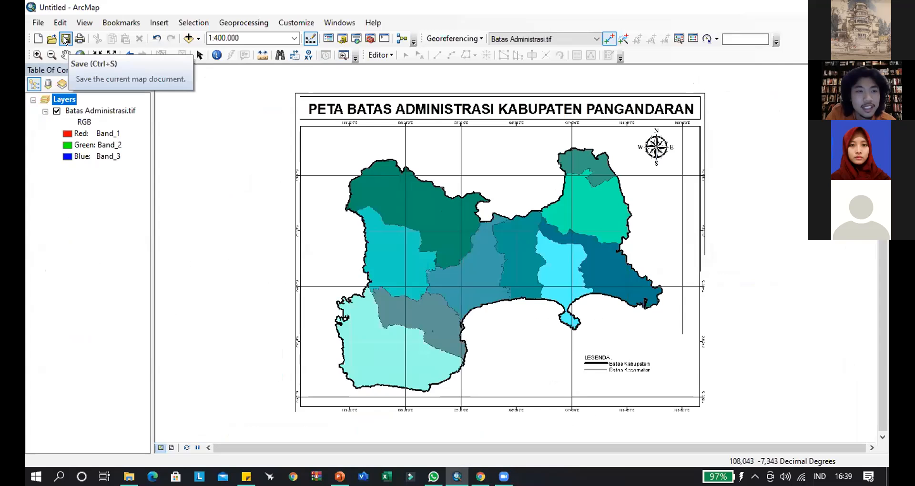
- Start saving the map document and choose the Pelatihan SIG Biologi folder inside KOMUNITAS as its location
click(39, 22)
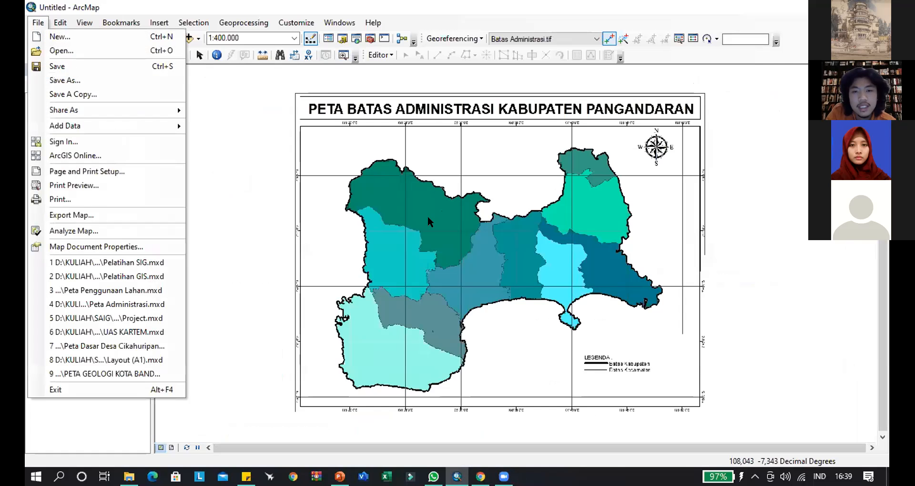
click(453, 127)
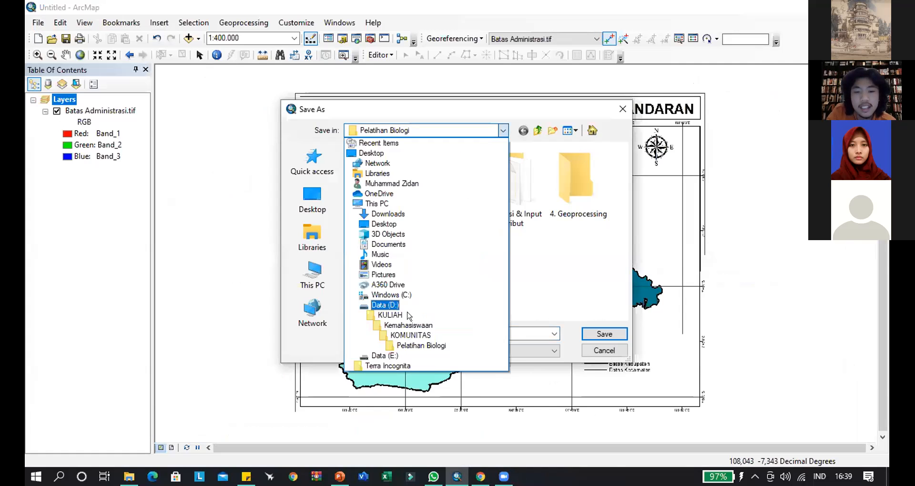
click(410, 335)
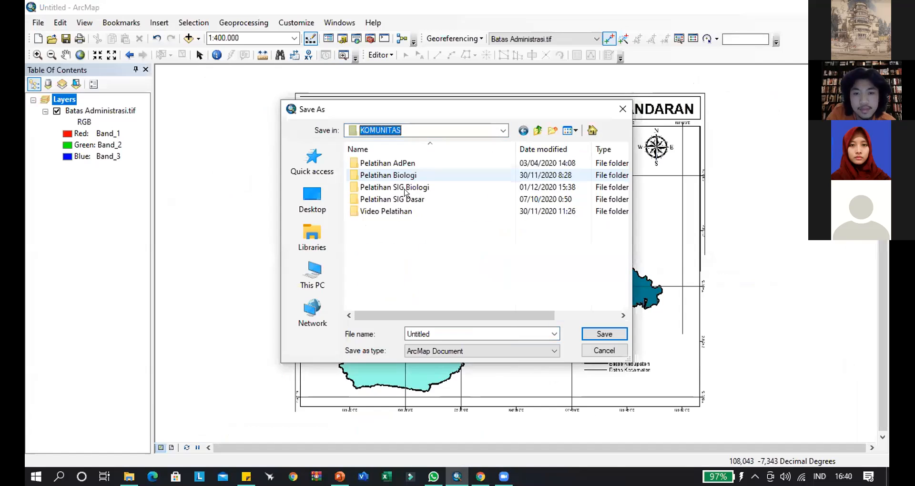
double_click(406, 190)
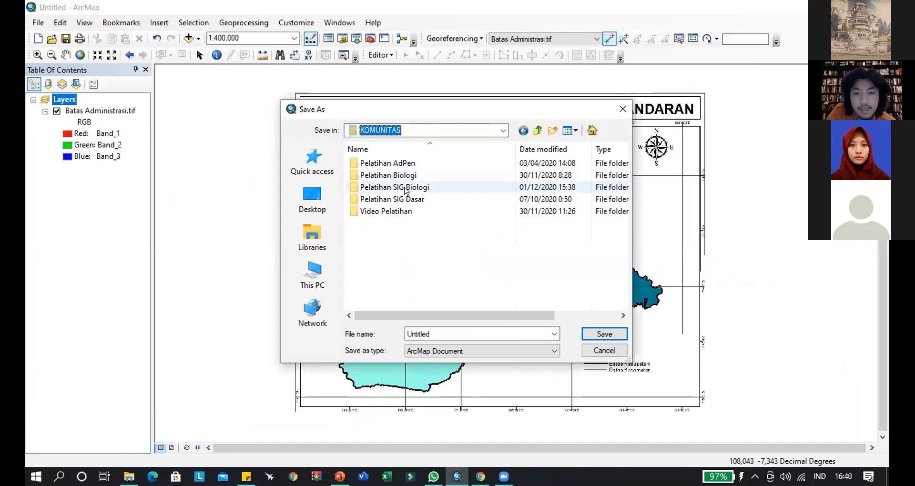
- Name the map document Pelatihan SIG and save it as an ArcMap Document
double_click(450, 330)
text(Pela)
key(BackSpace)
key(BackSpace)
key(BackSpace)
text(elatihan SIG)
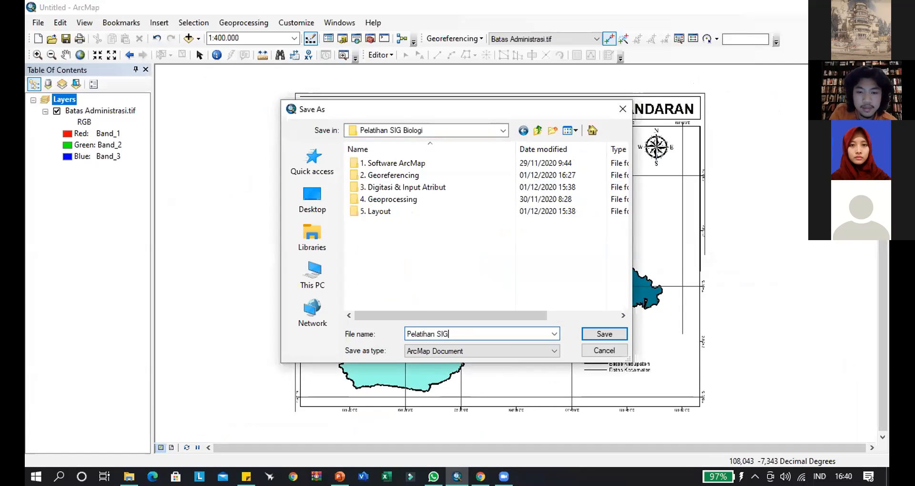
click(592, 335)
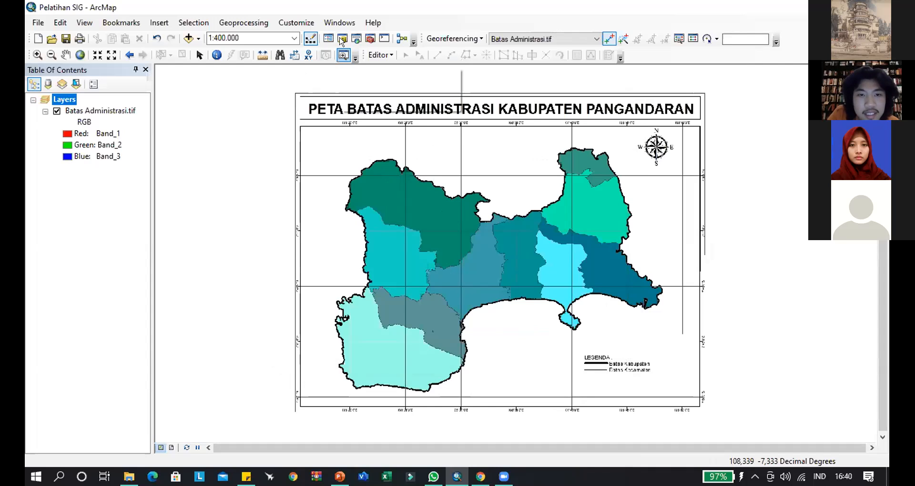
- Open the Catalog and select the Home folder of the saved map document
click(342, 40)
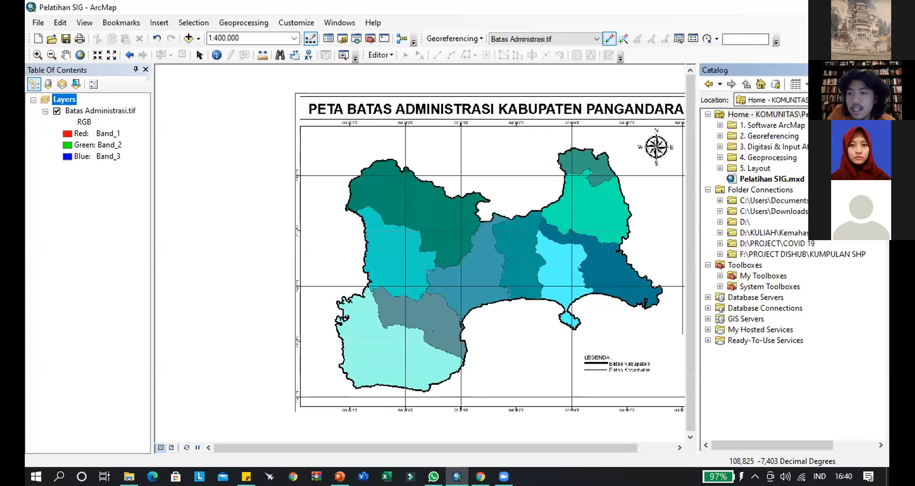
click(778, 115)
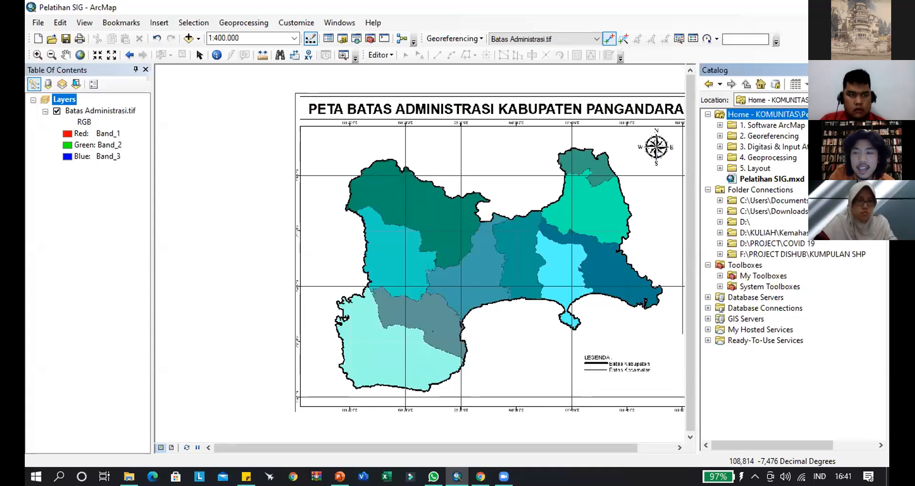
- Try connecting a folder, browsing through D:, KULIAH, Kemahasiswaan and KOMUNITAS to Pelatihan SIG Biologi
click(775, 84)
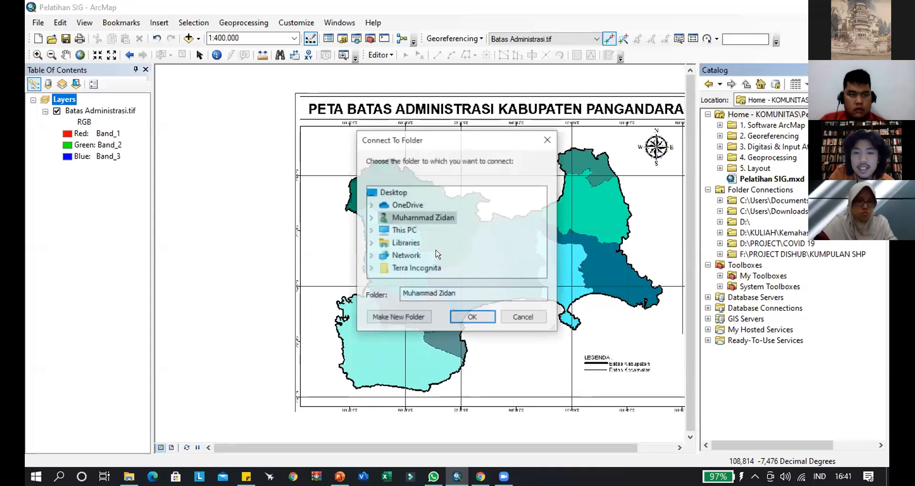
click(371, 230)
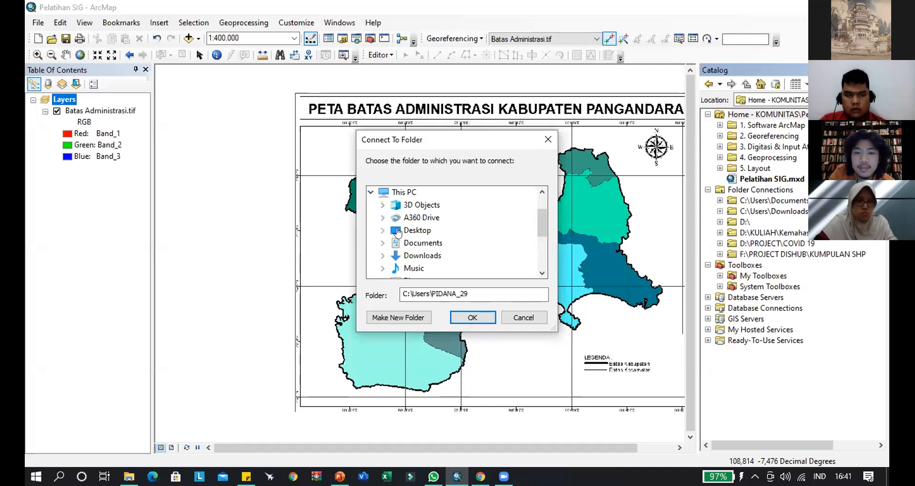
scroll(376, 231, down, 3)
click(379, 218)
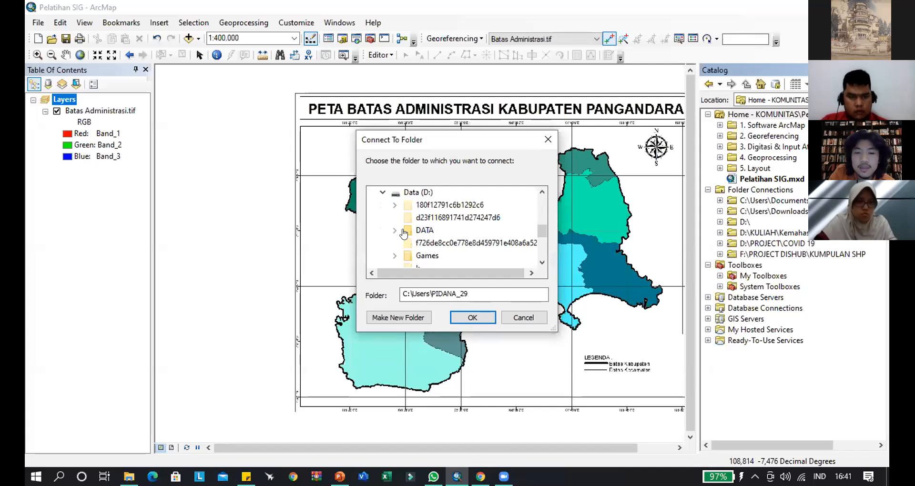
scroll(397, 224, down, 2)
click(395, 204)
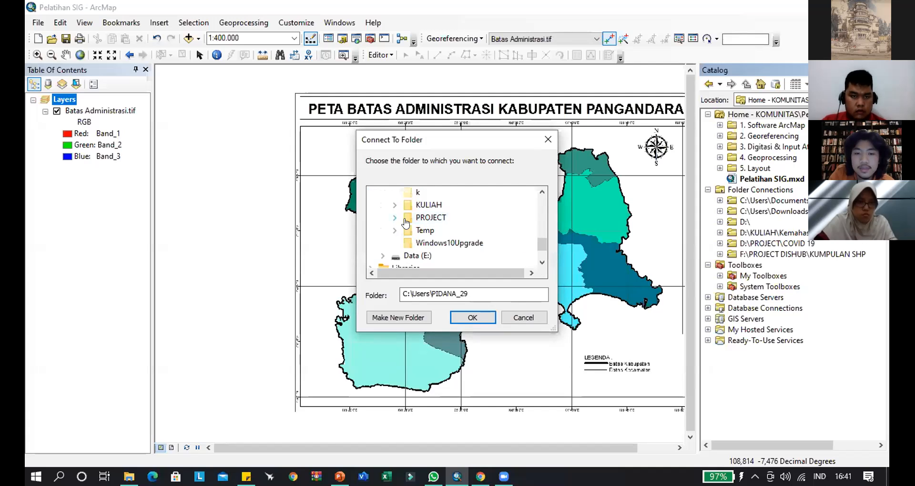
scroll(412, 221, down, 1)
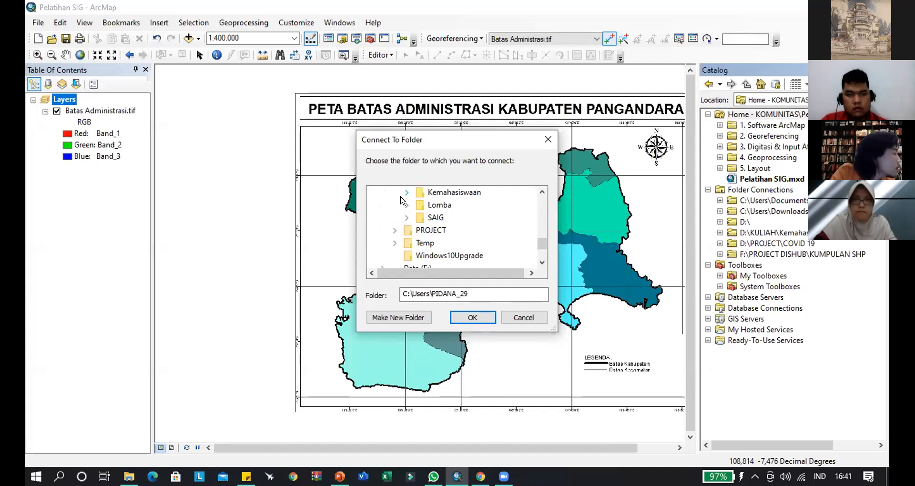
click(403, 194)
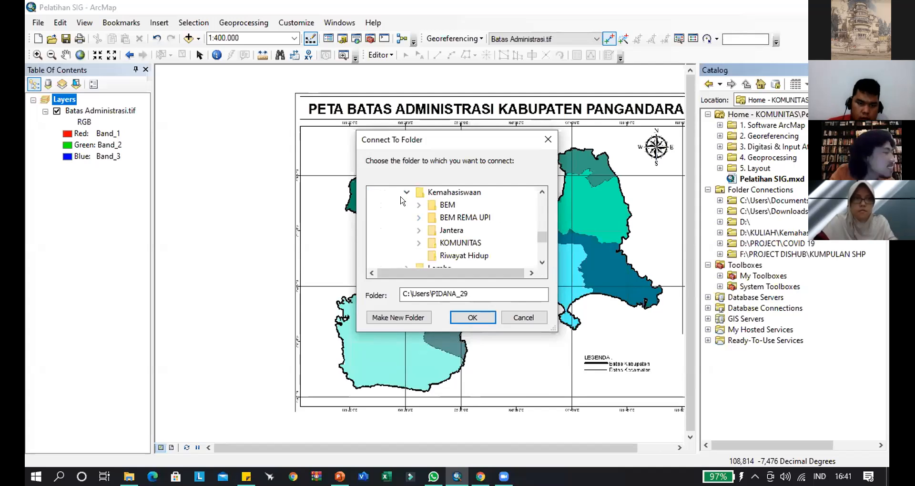
click(423, 243)
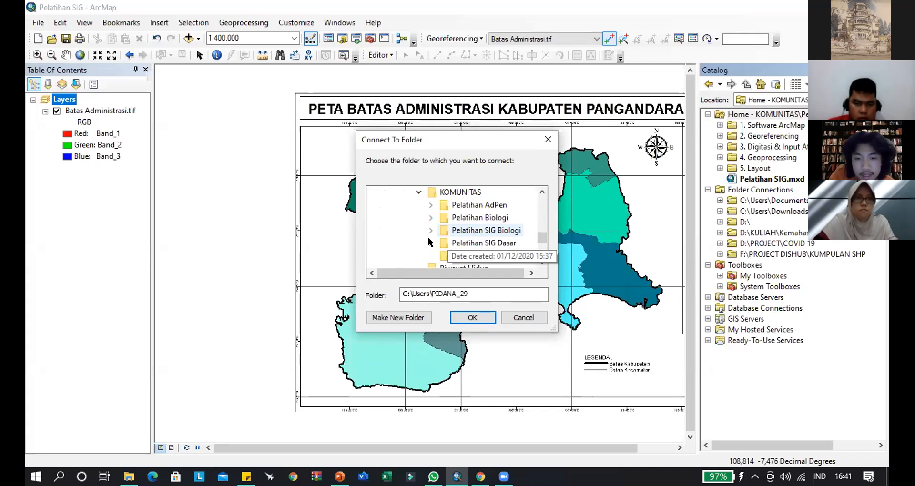
click(431, 243)
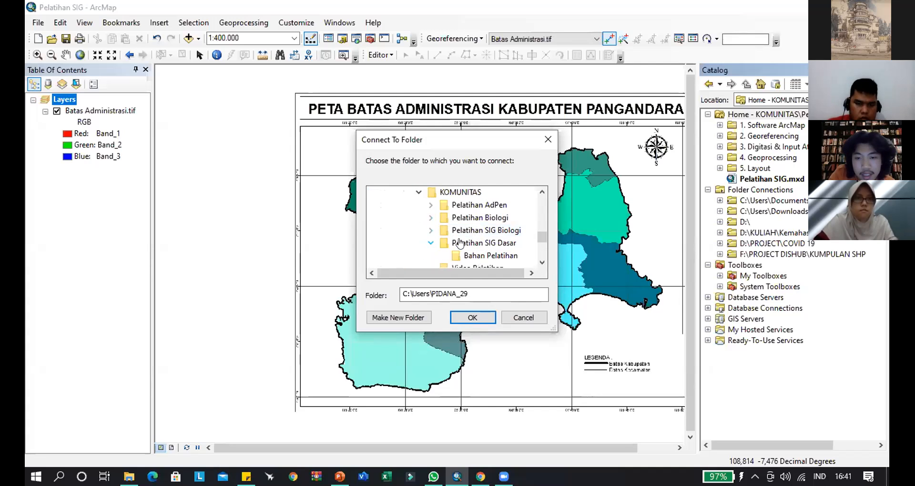
double_click(448, 230)
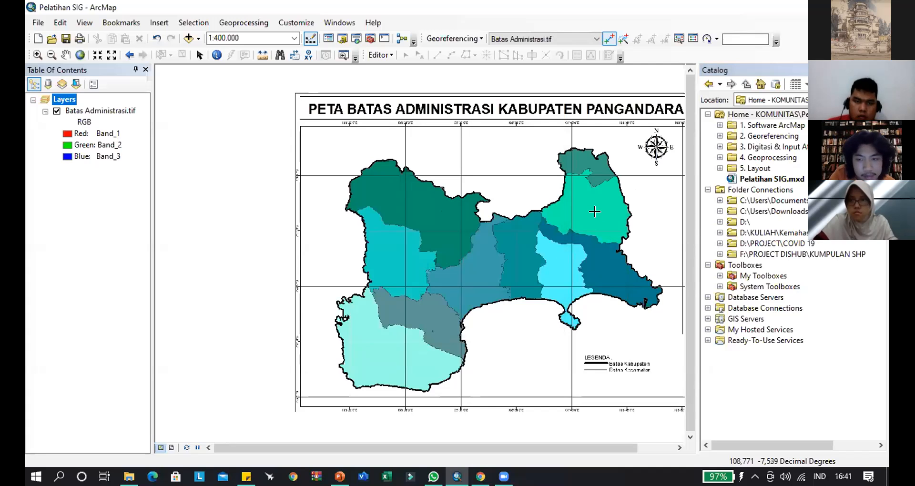
- Start creating a new shapefile in the 3. Digitasi & Input Atribut folder of the Catalog
drag(645, 162, 579, 160)
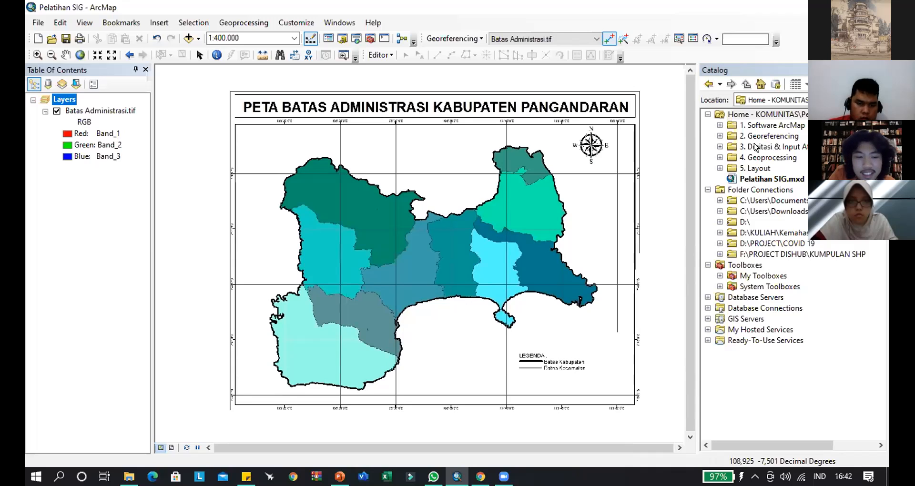
click(755, 148)
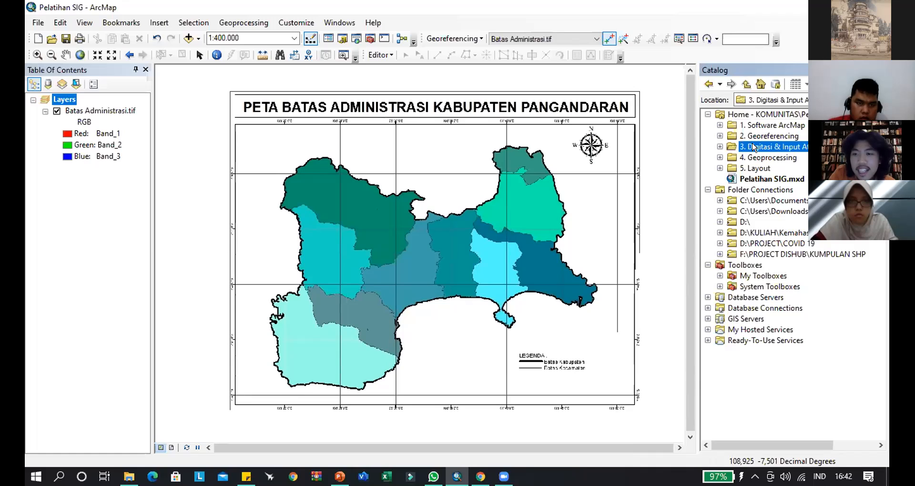
right_click(755, 148)
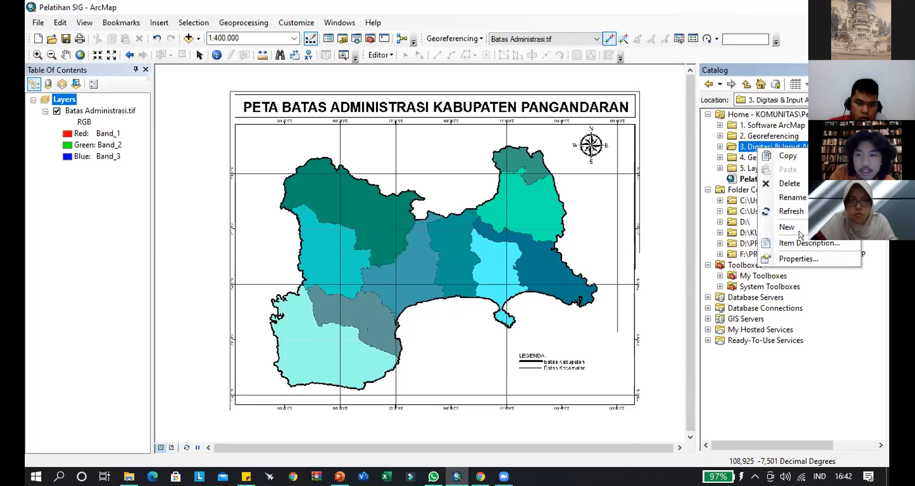
mouse_move(800, 233)
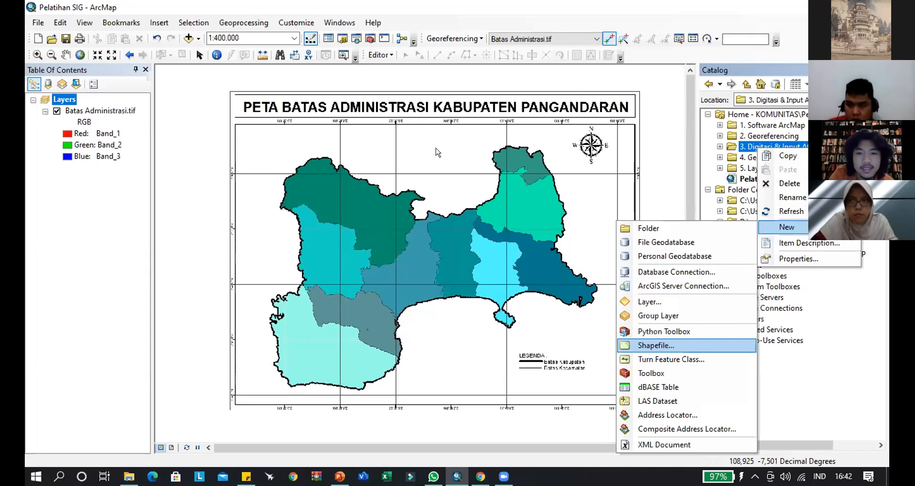
key(Return)
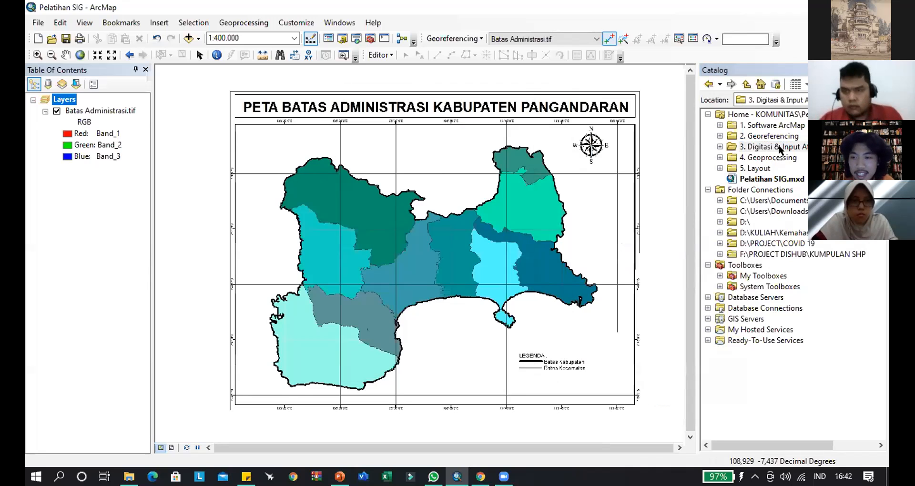
right_click(738, 148)
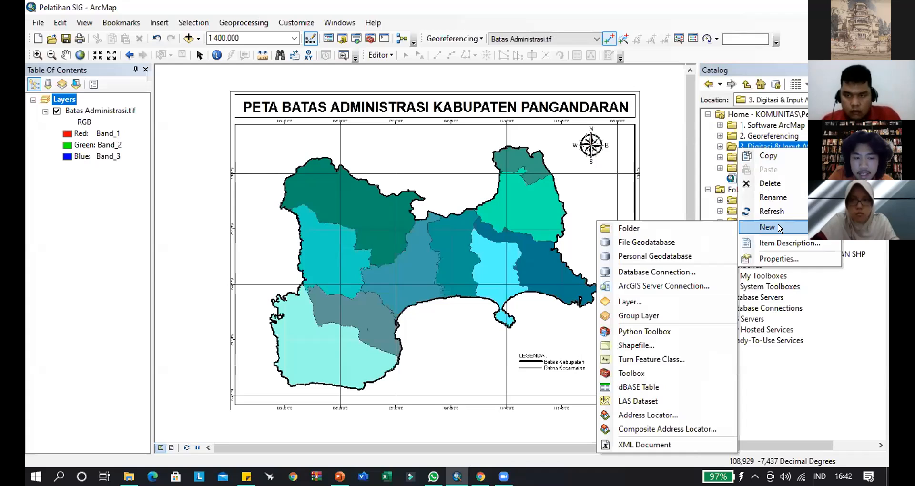
click(629, 349)
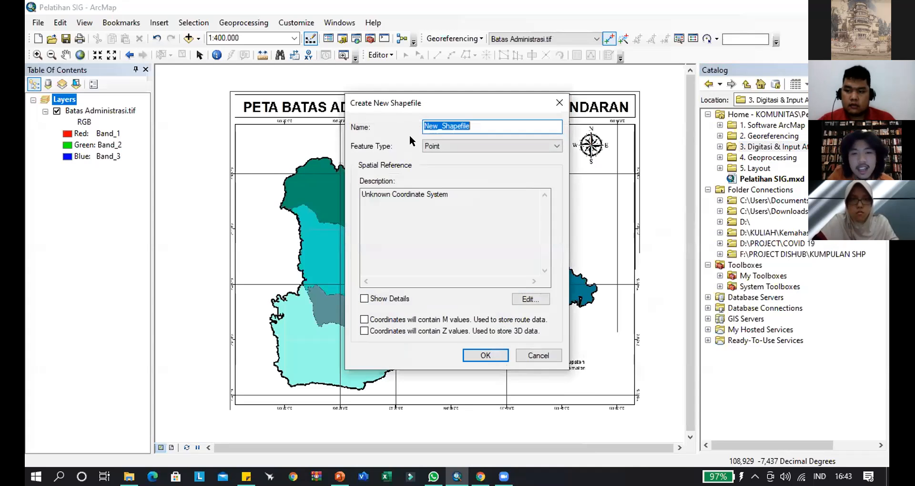
- Name the new shapefile Batas Administrasi and set its feature type to Polygon
drag(366, 109, 358, 137)
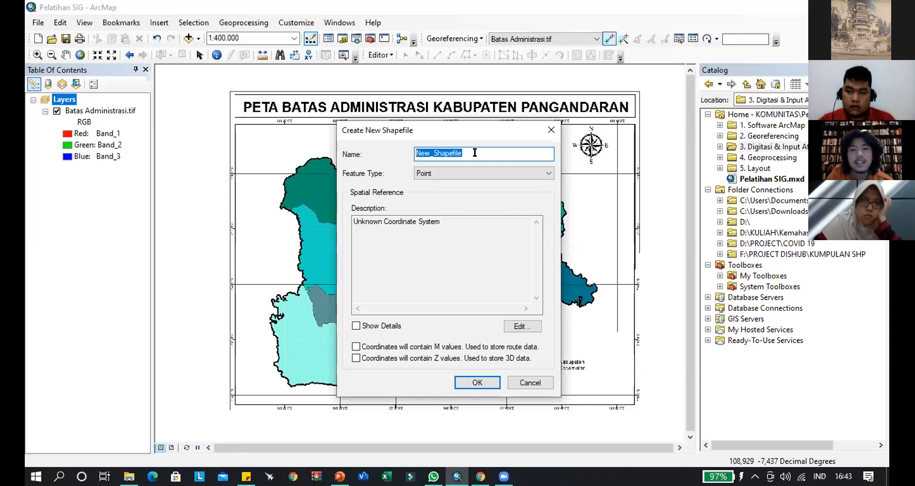
text(Batas)
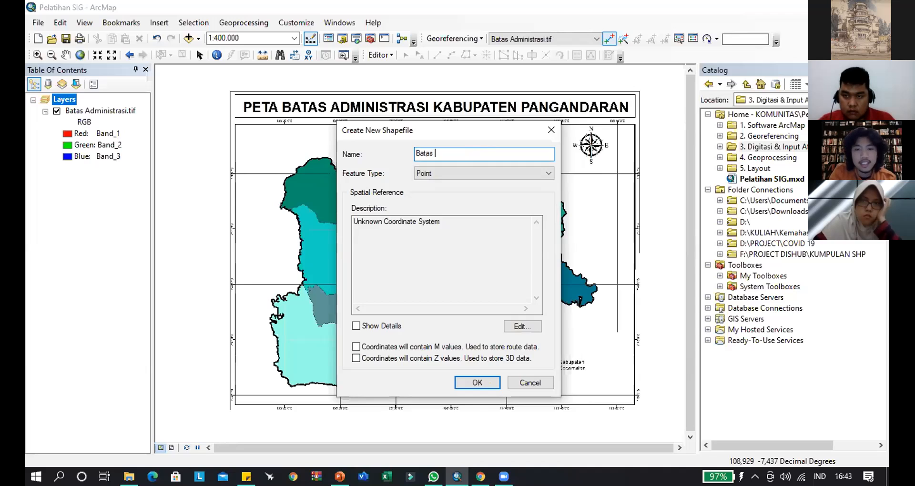
text( Adminis)
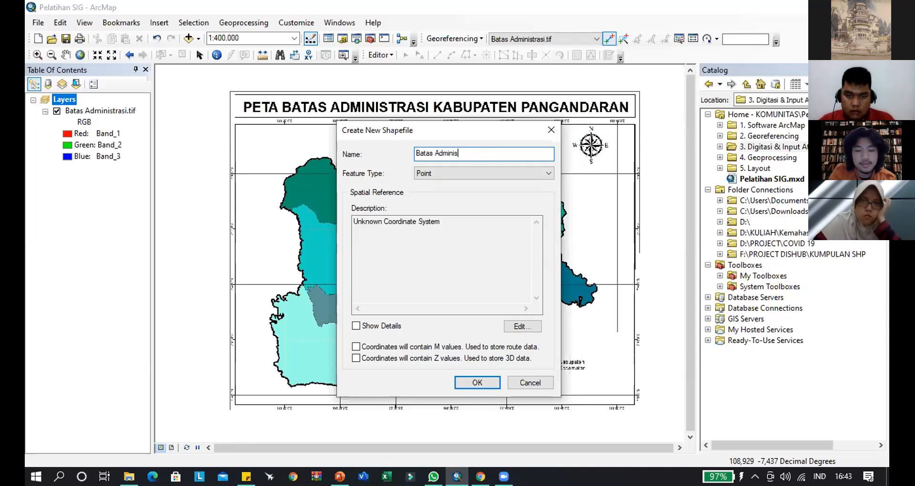
text(trasi)
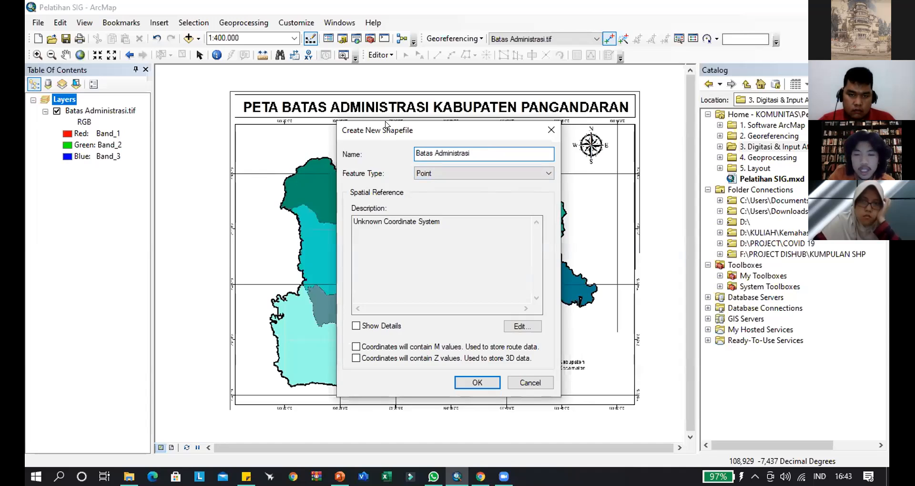
drag(386, 123, 665, 106)
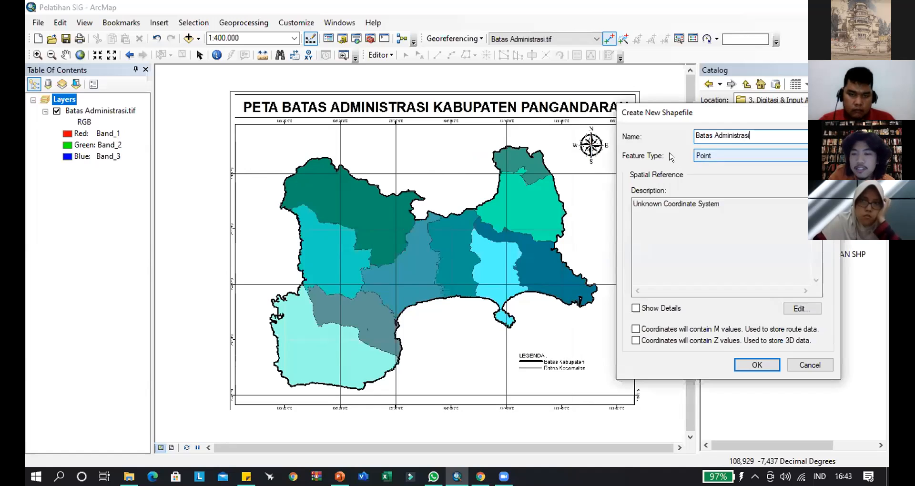
click(712, 156)
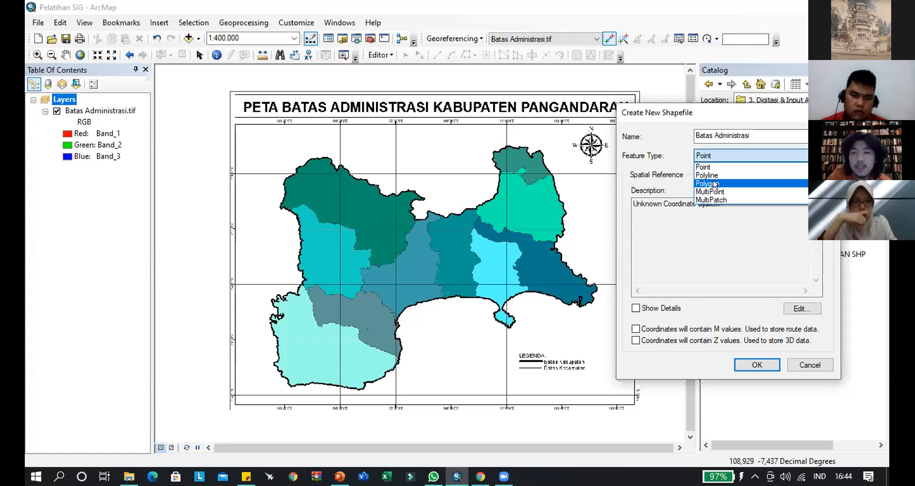
click(713, 184)
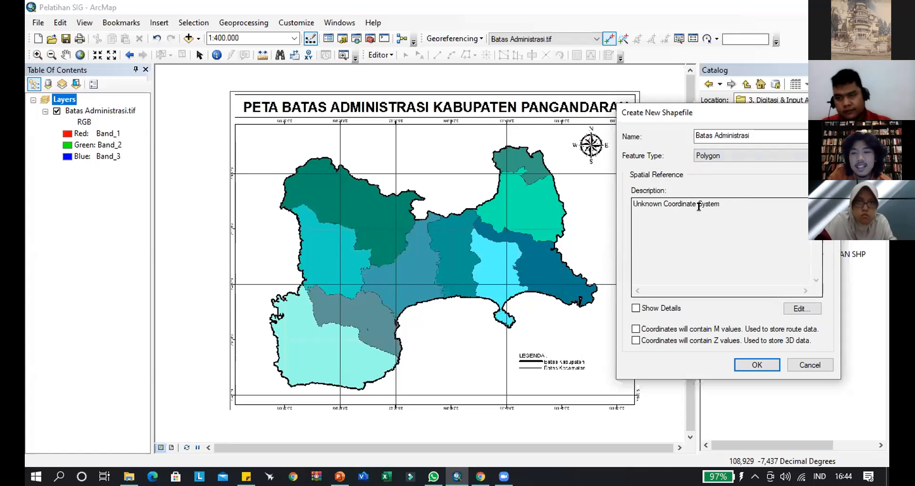
- Set the shapefile's spatial reference to the WGS 1984 geographic coordinate system from the World group
click(802, 308)
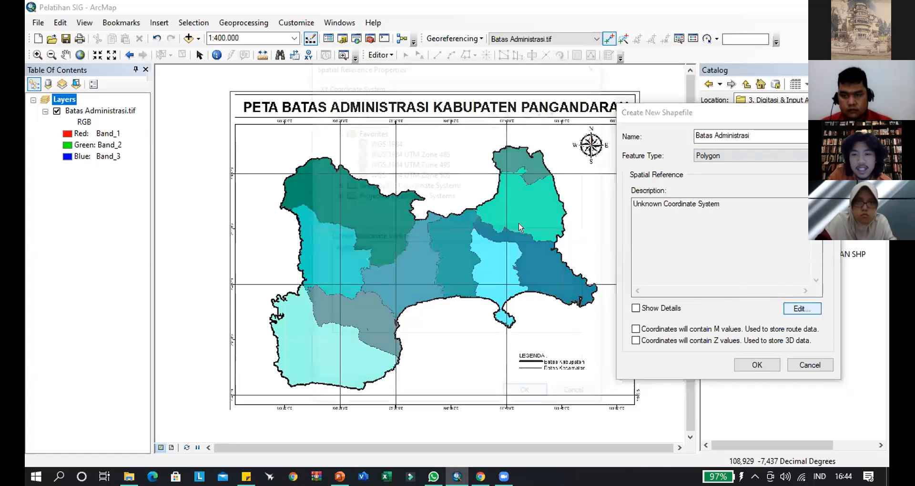
click(385, 141)
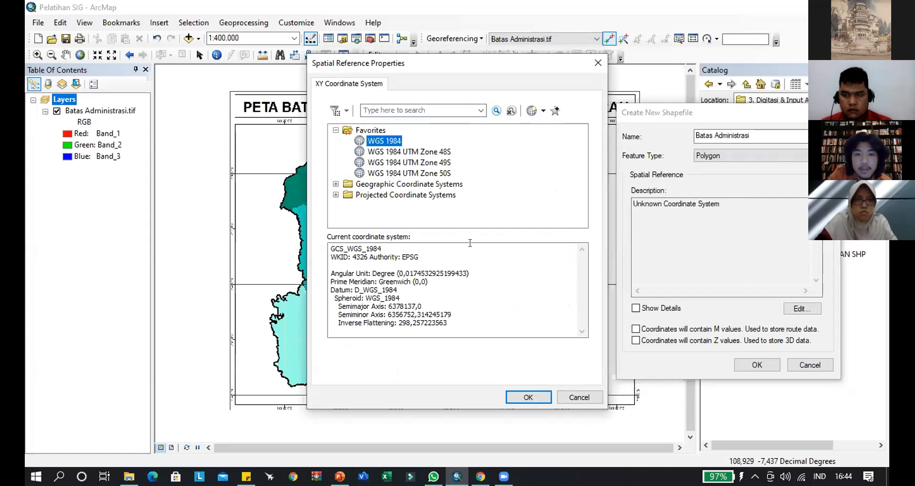
click(336, 184)
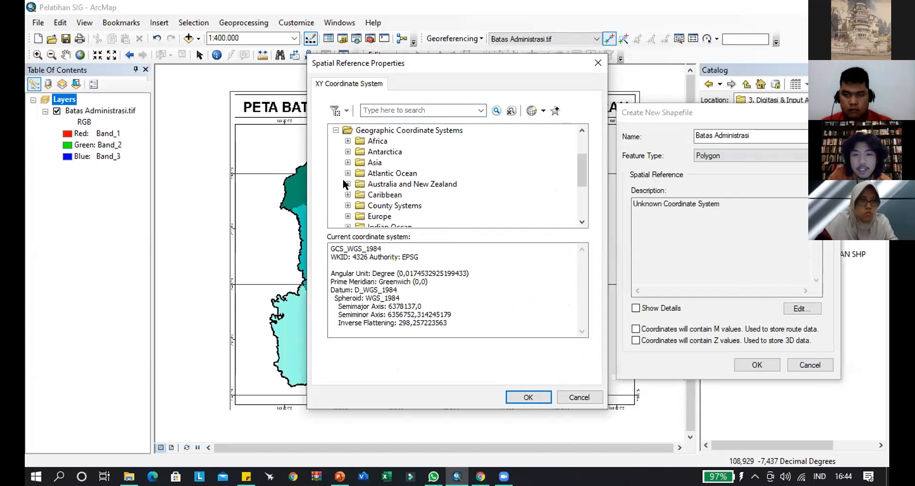
scroll(341, 196, down, 3)
click(347, 205)
scroll(402, 205, down, 4)
click(402, 205)
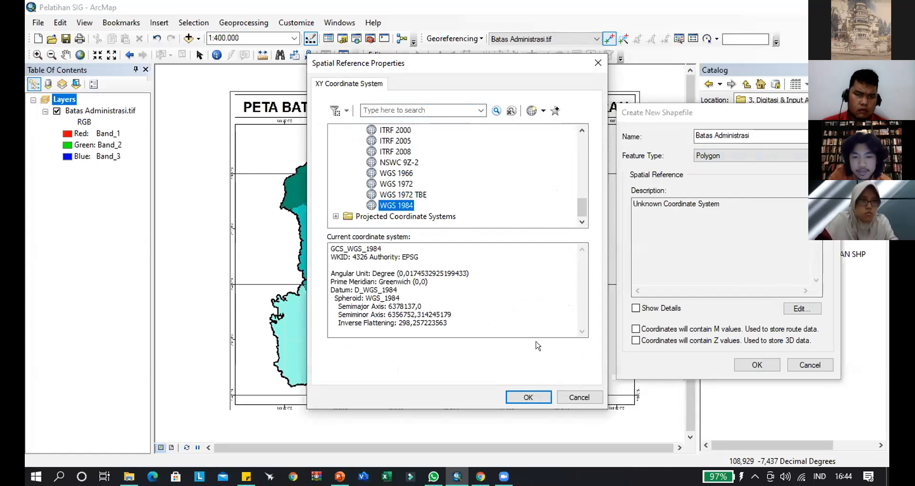
click(530, 397)
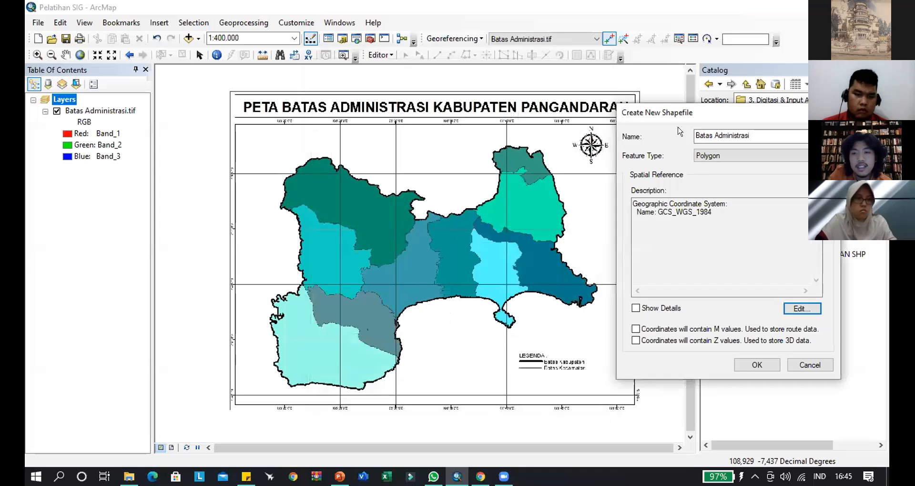
- Review the shapefile's name, feature type and coordinate system, and create the shapefile
drag(651, 114, 356, 98)
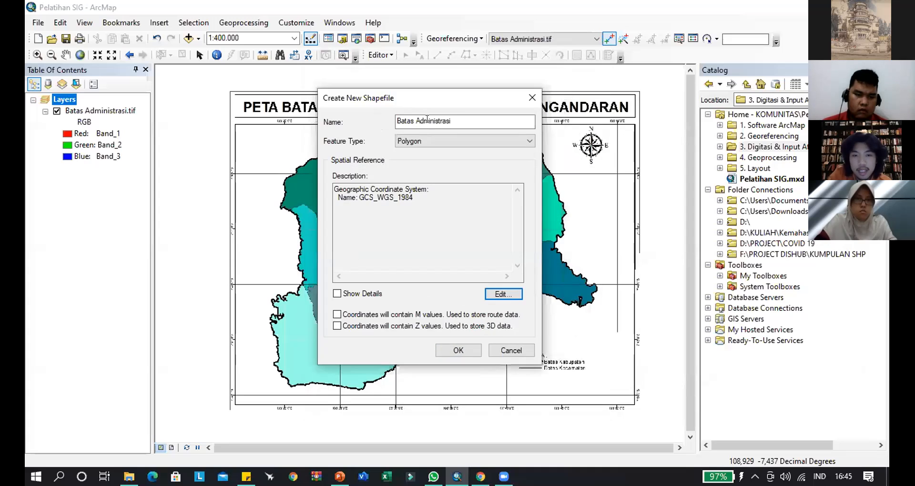
triple_click(461, 117)
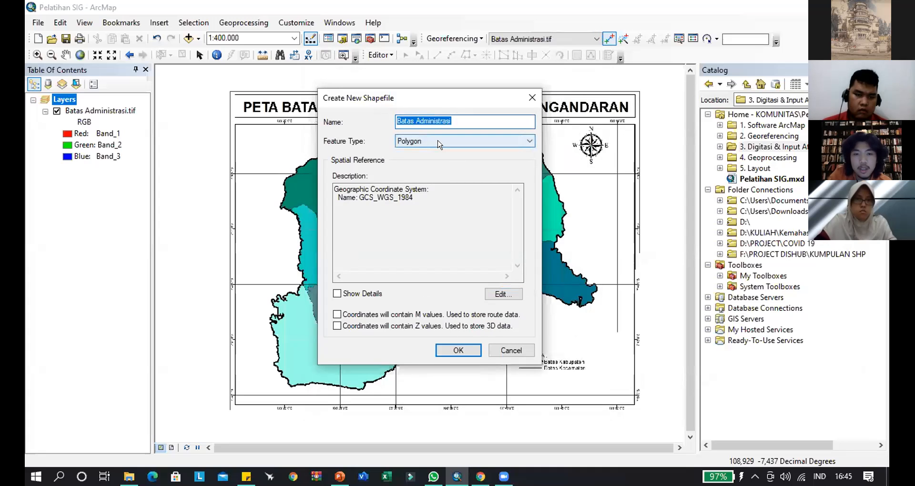
click(428, 201)
drag(420, 196, 333, 197)
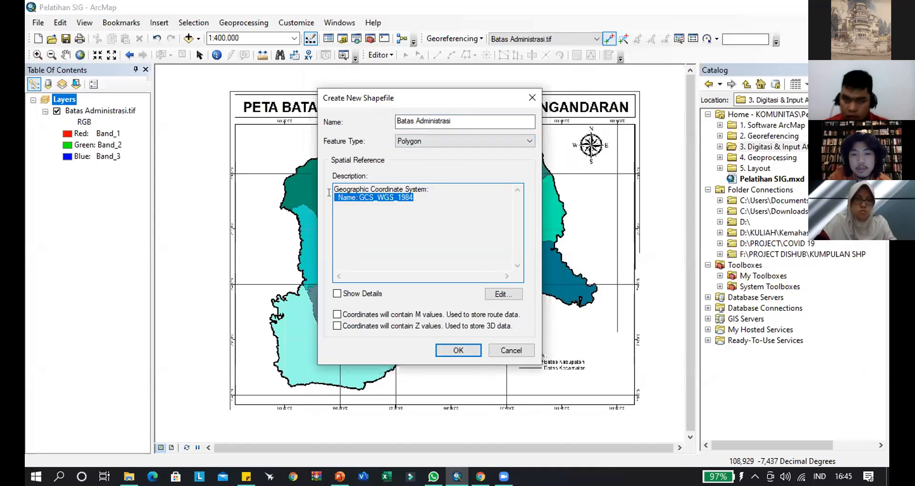
click(459, 350)
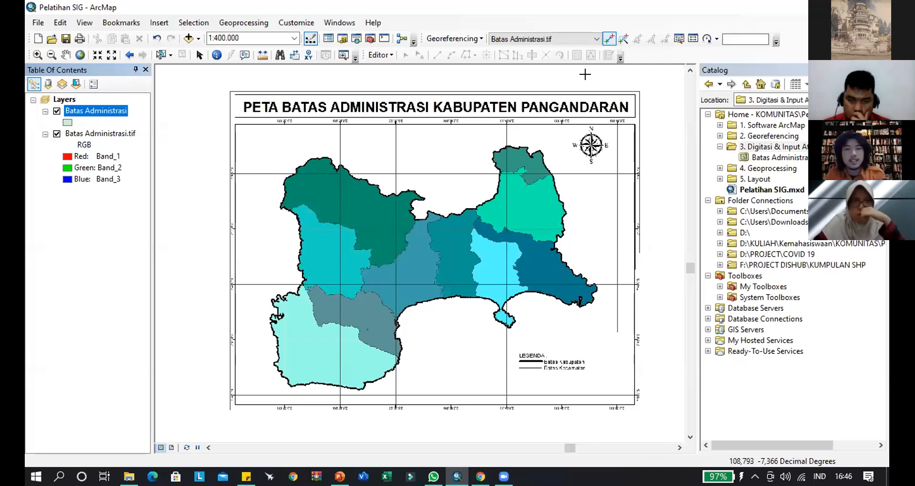
- Hide the Editor toolbar and display it again
click(304, 21)
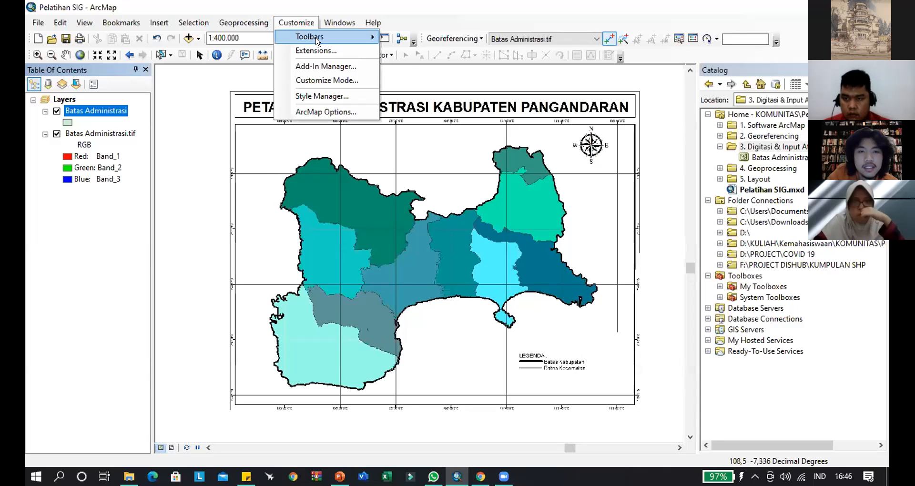
mouse_move(318, 41)
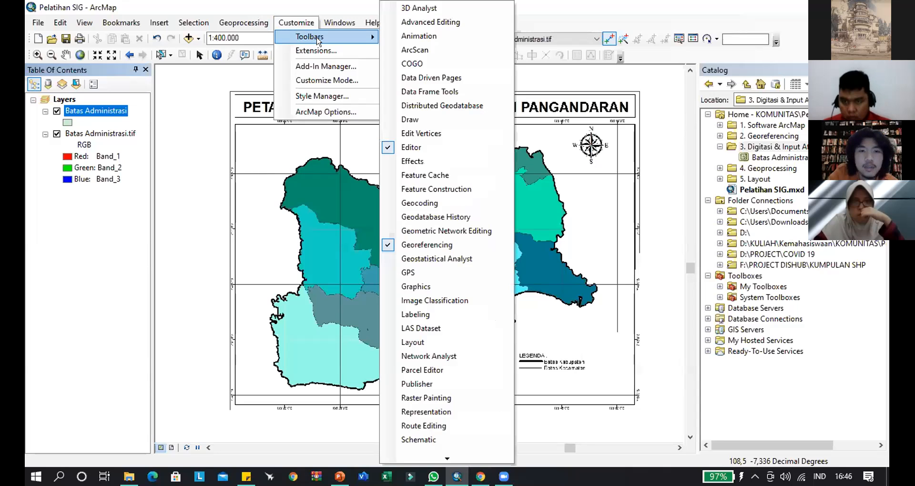
click(437, 146)
click(297, 23)
mouse_move(315, 37)
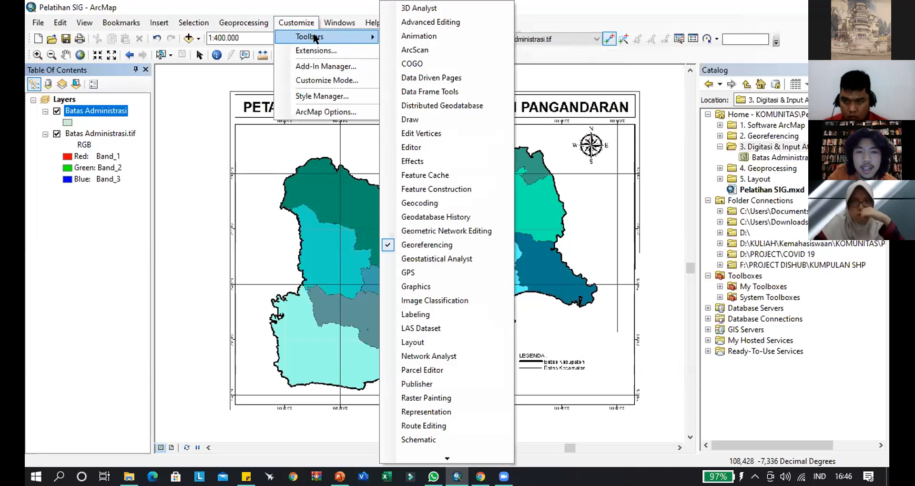
click(438, 147)
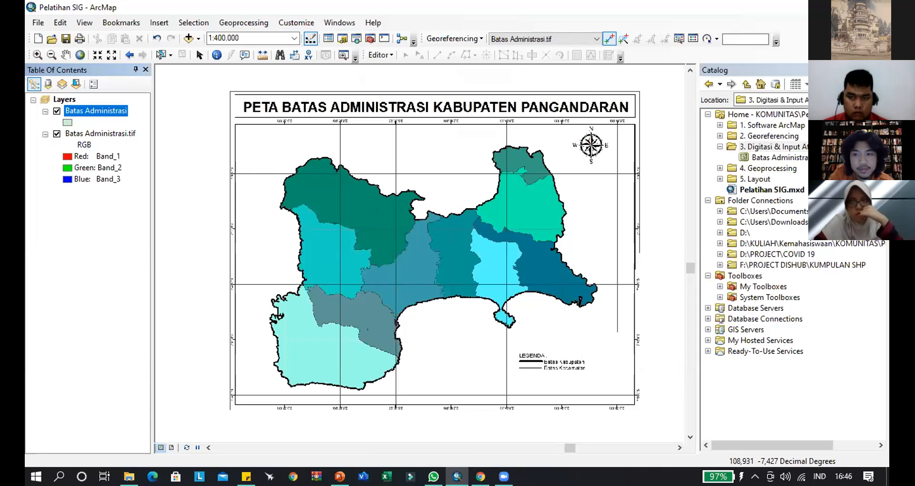
- Close the Catalog and zoom to the extent of the Batas Administrasi.tif layer
click(883, 70)
right_click(79, 110)
right_click(64, 134)
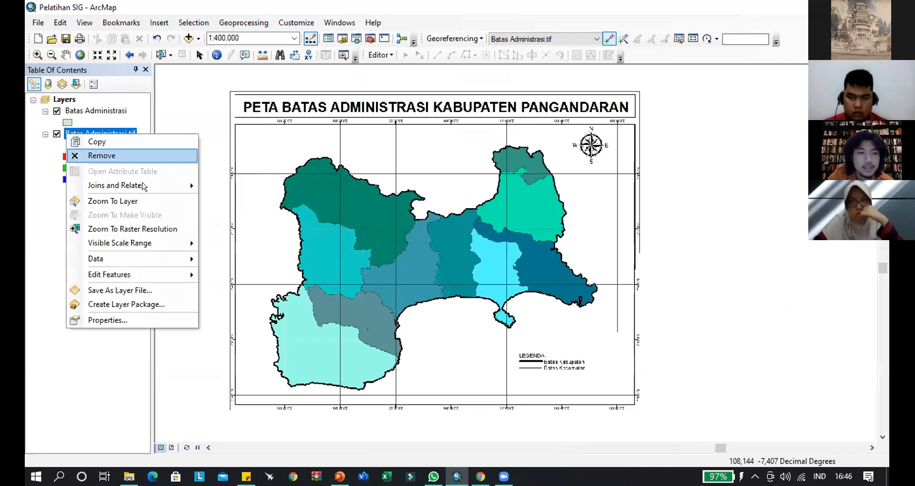
click(173, 200)
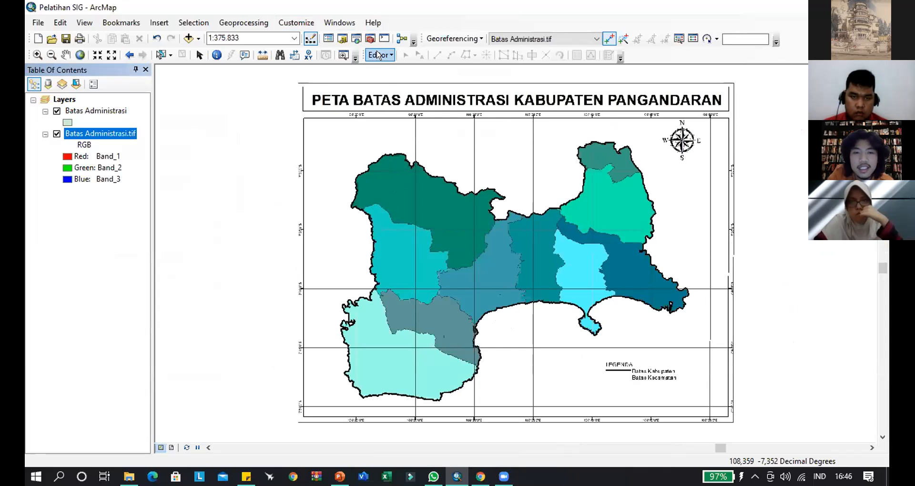
- Start an edit session and activate the Edit tool
click(378, 55)
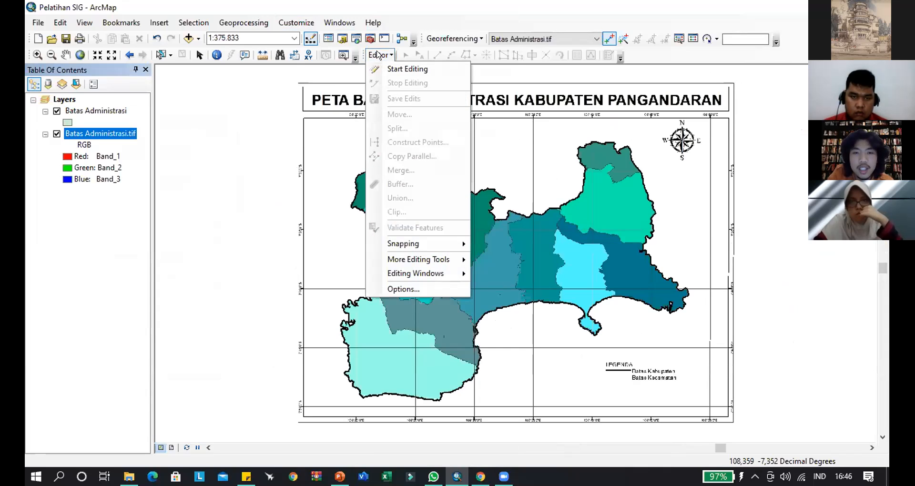
click(395, 70)
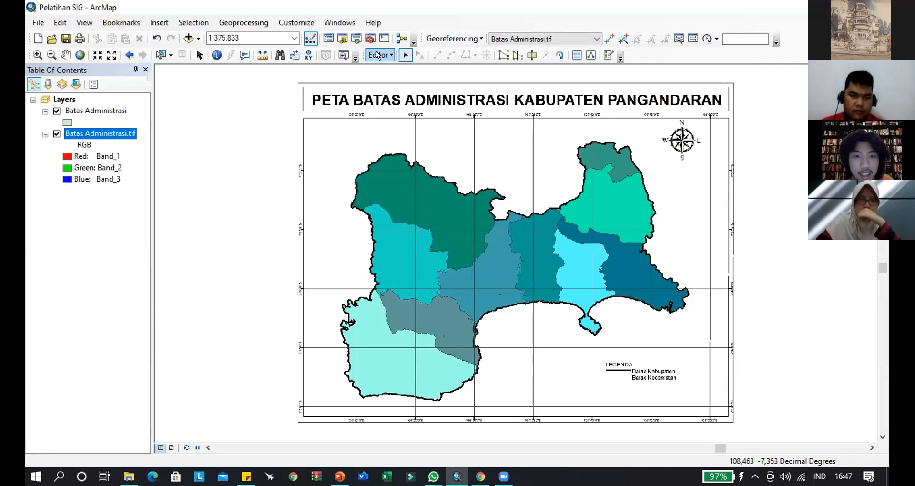
click(404, 55)
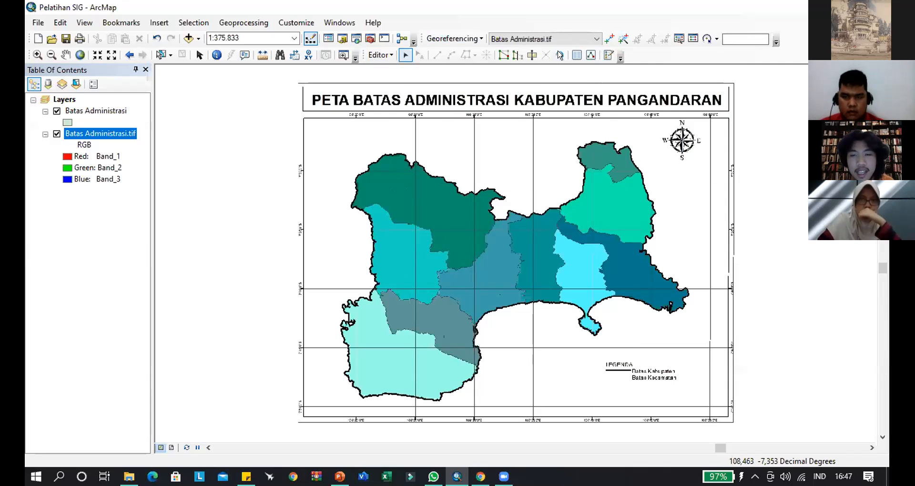
- Open Create Features, fit the Batas Administrasi.tif map in view, and choose the Batas Administrasi template with the Polygon construction tool
click(609, 54)
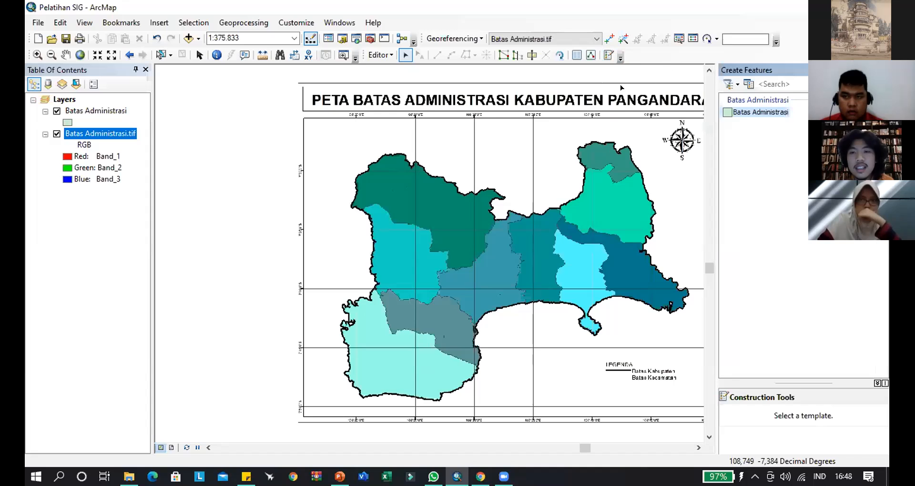
right_click(126, 133)
click(174, 204)
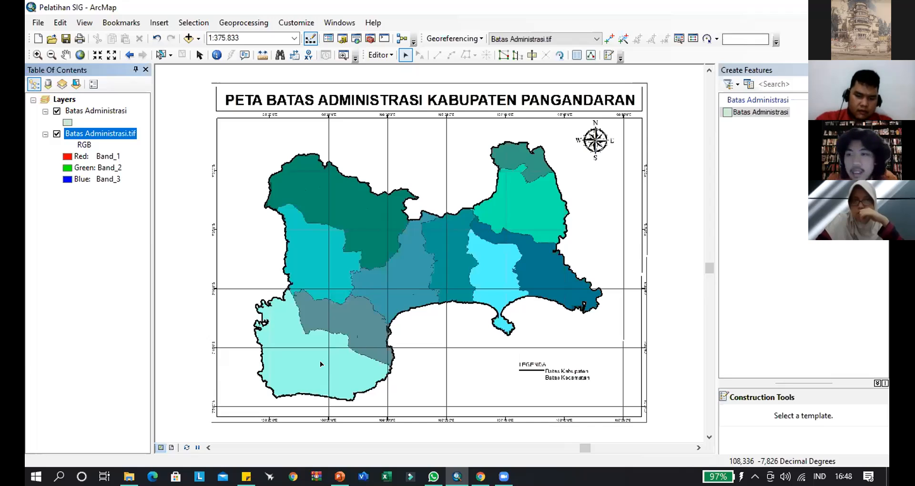
click(755, 113)
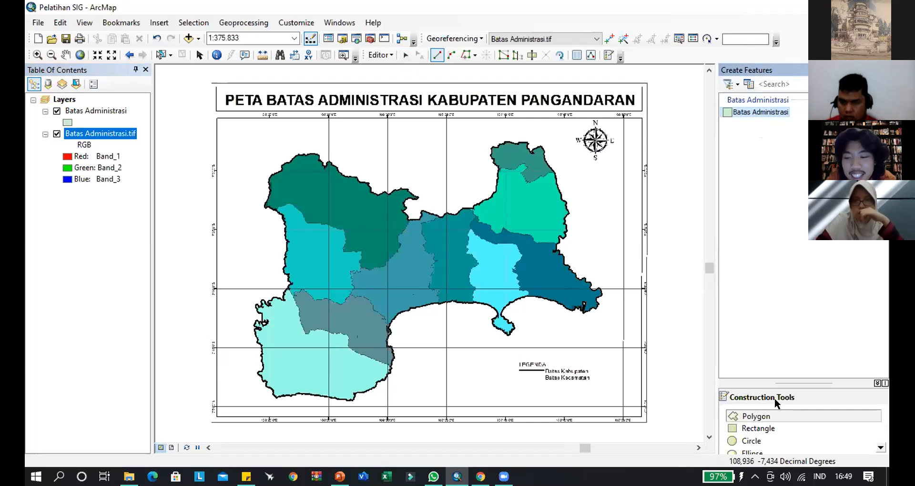
click(757, 416)
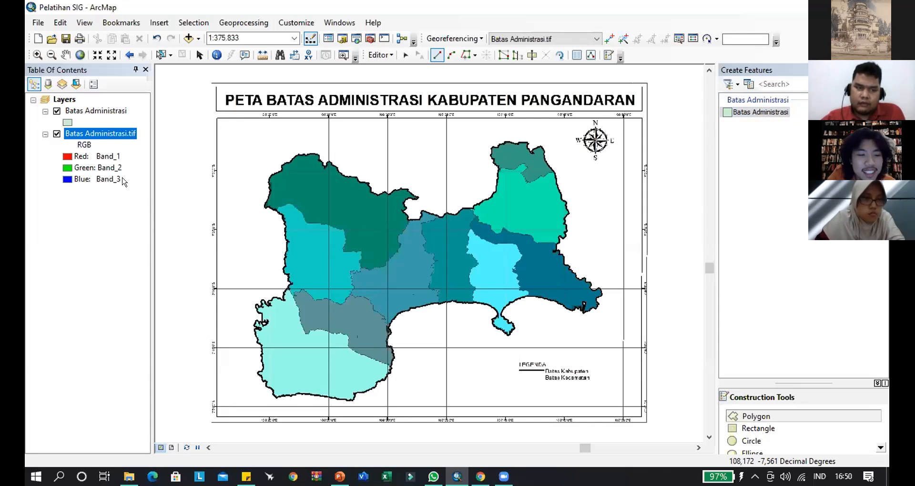
click(87, 112)
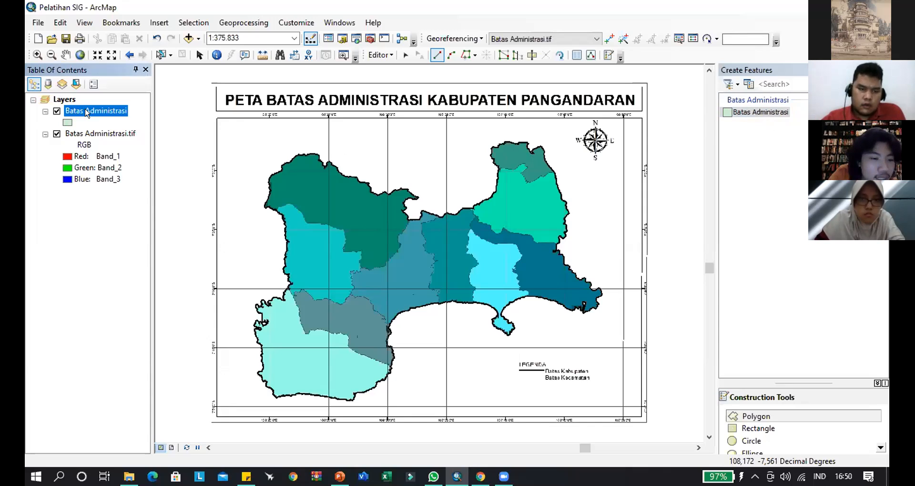
click(88, 112)
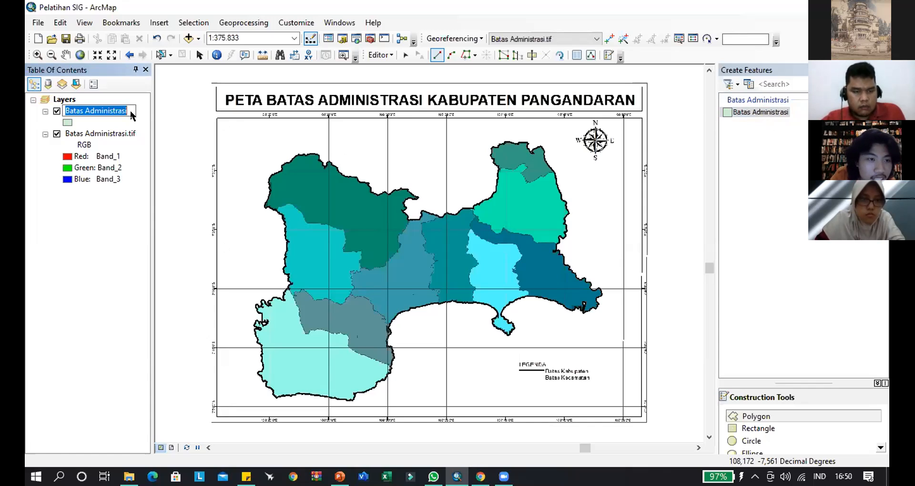
key(Return)
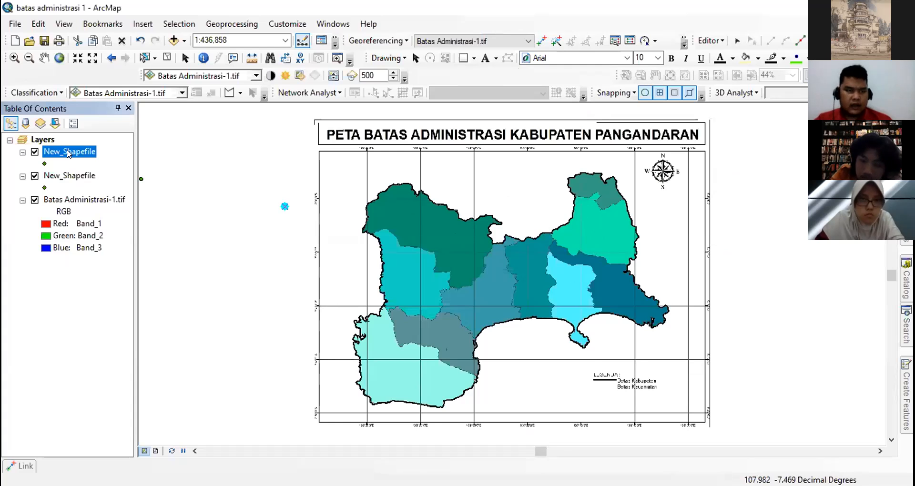
right_click(70, 152)
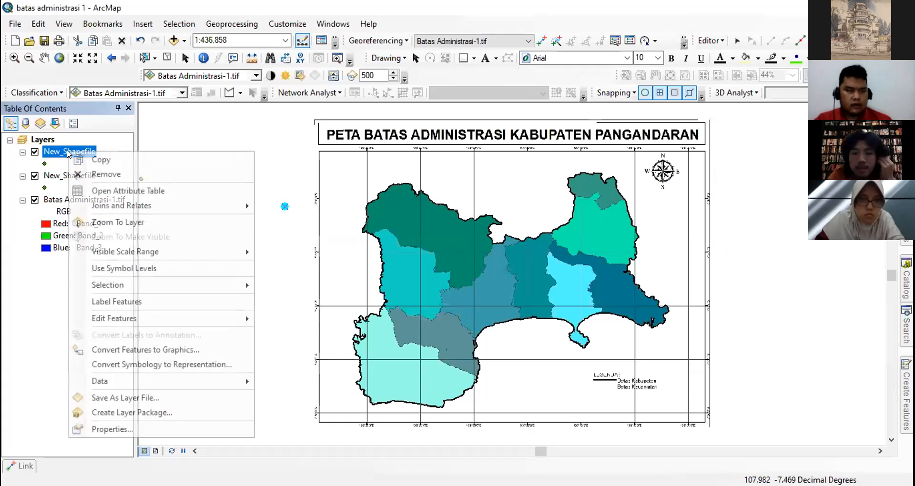
click(61, 148)
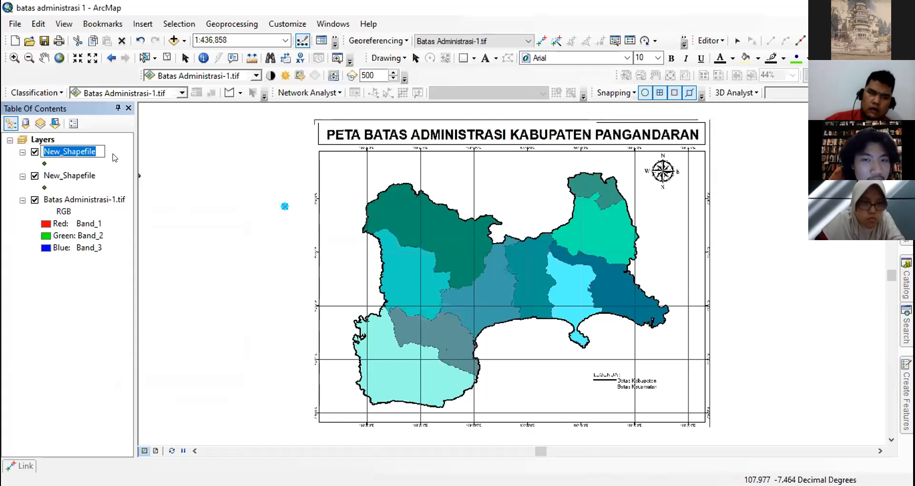
key(Return)
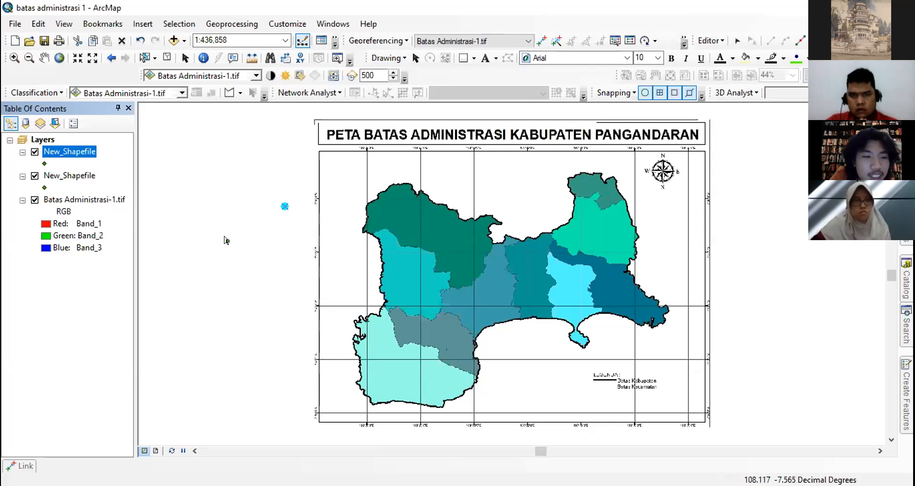
- Stop the current edit session and discard its edits
mouse_move(285, 206)
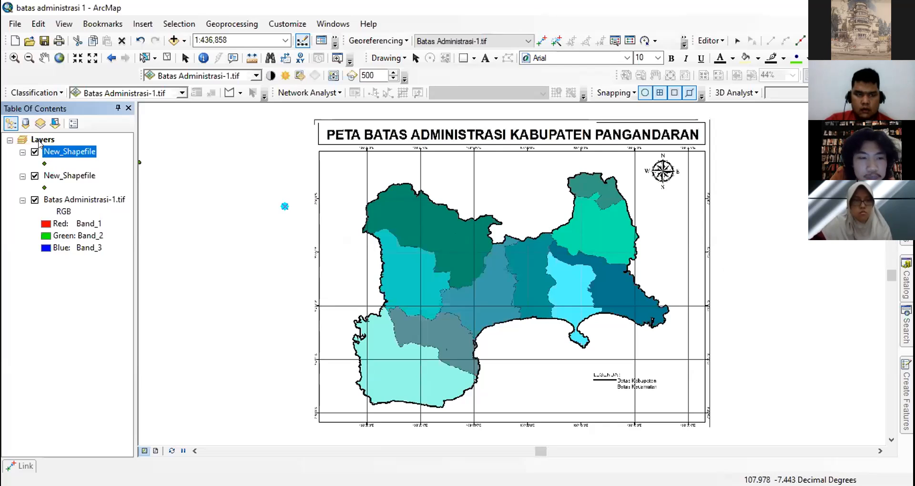
right_click(39, 142)
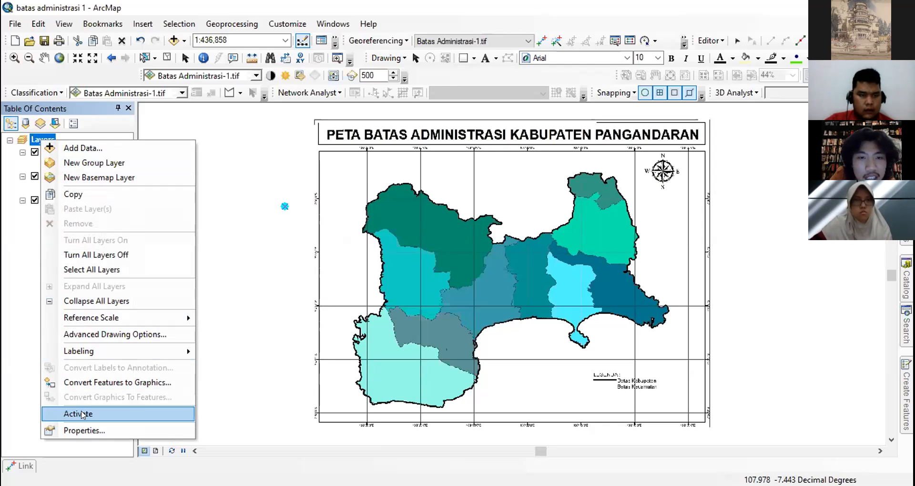
click(223, 210)
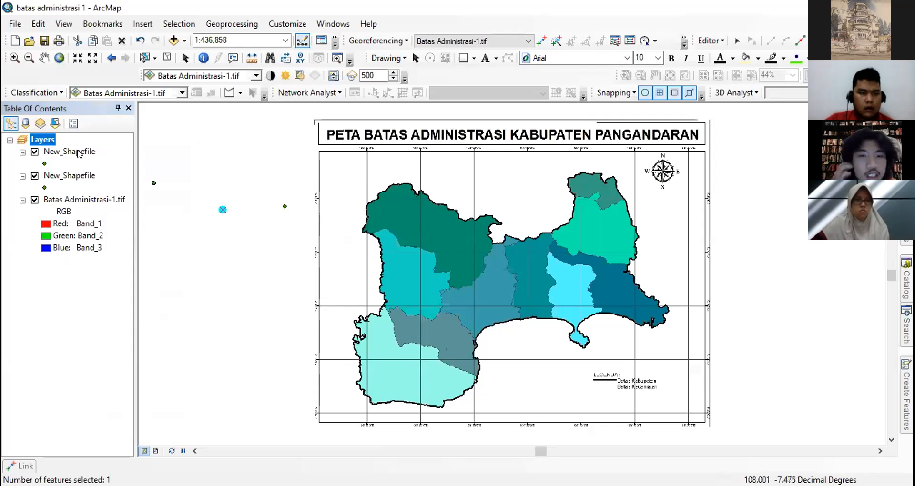
click(710, 41)
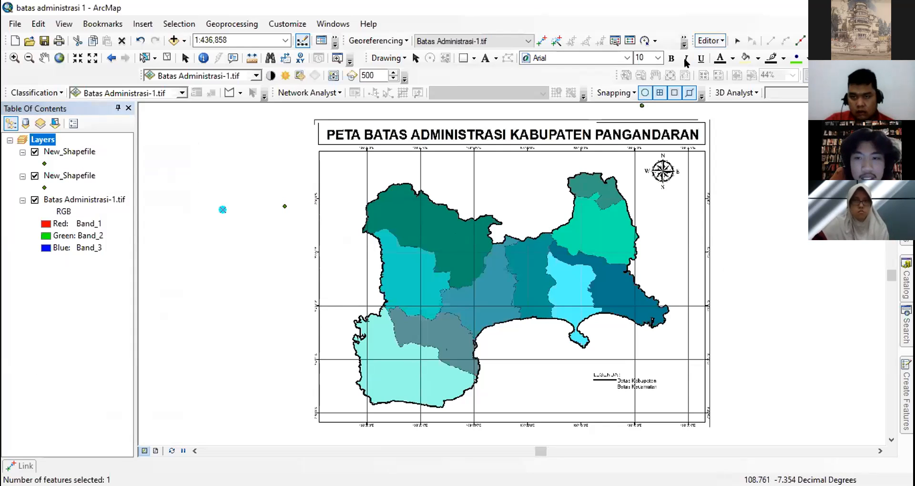
click(729, 69)
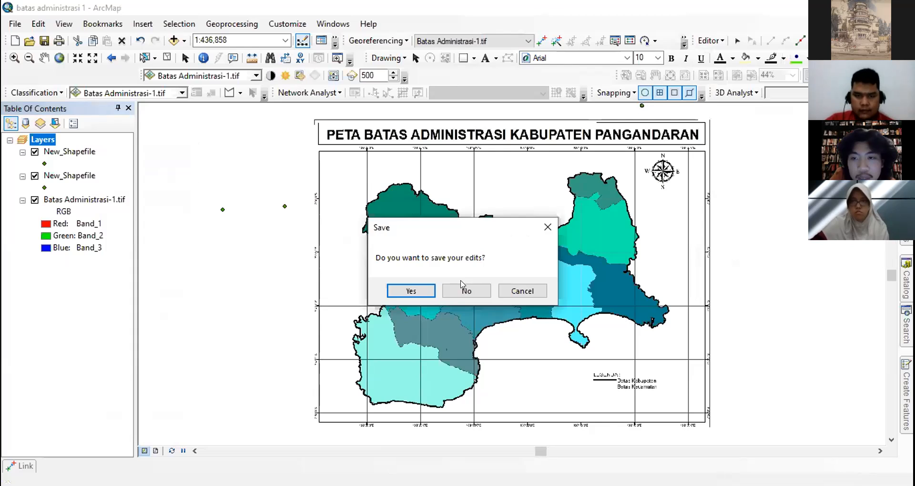
click(461, 289)
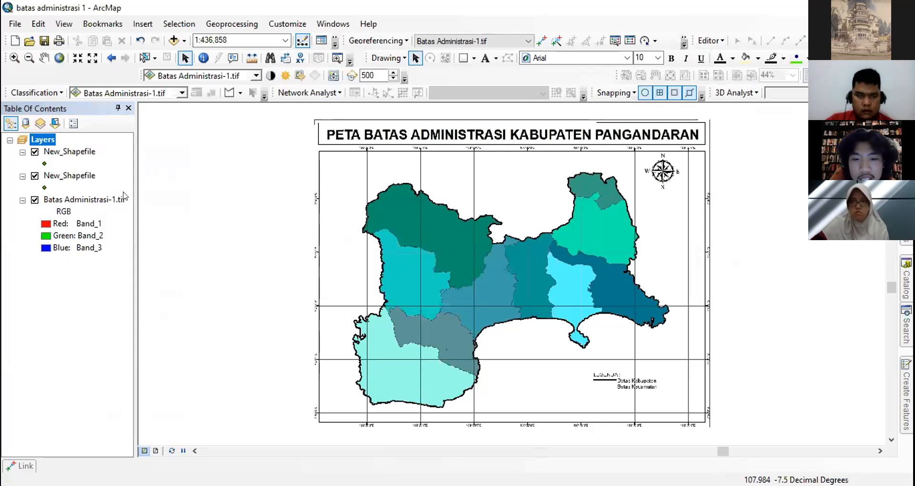
- Remove both New_Shapefile point layers from the map
right_click(70, 153)
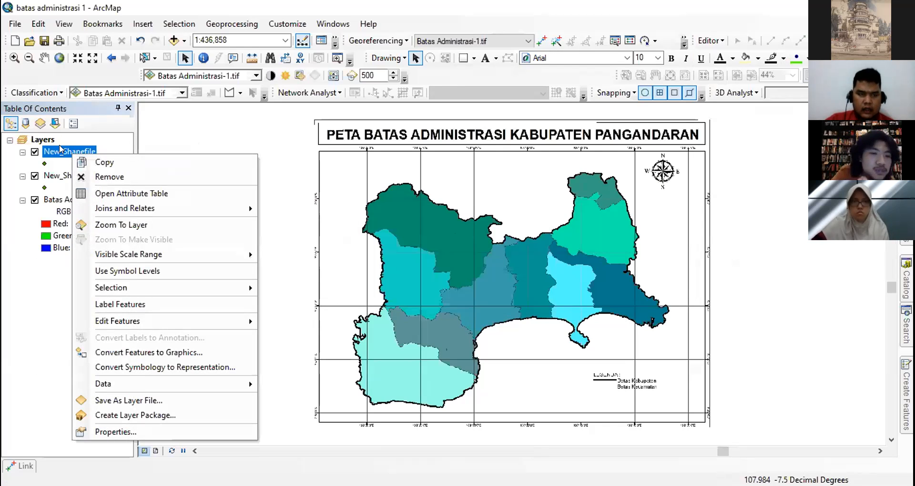
right_click(42, 139)
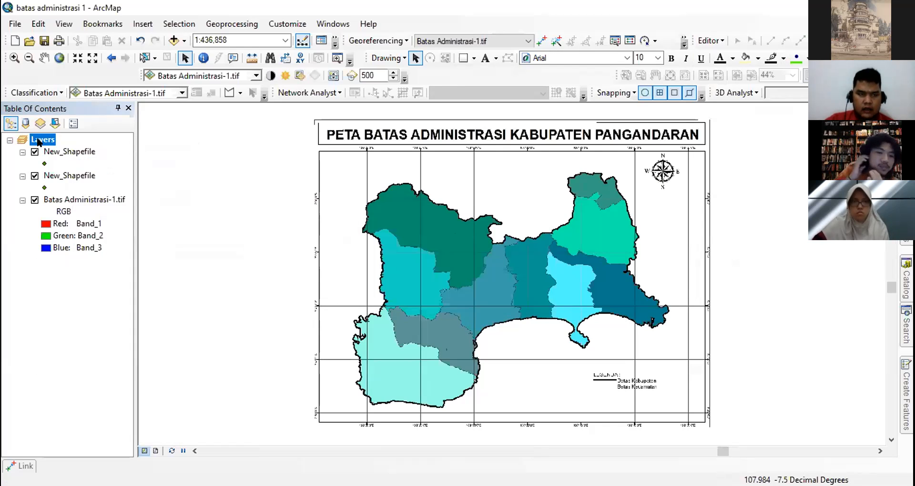
click(206, 130)
right_click(64, 152)
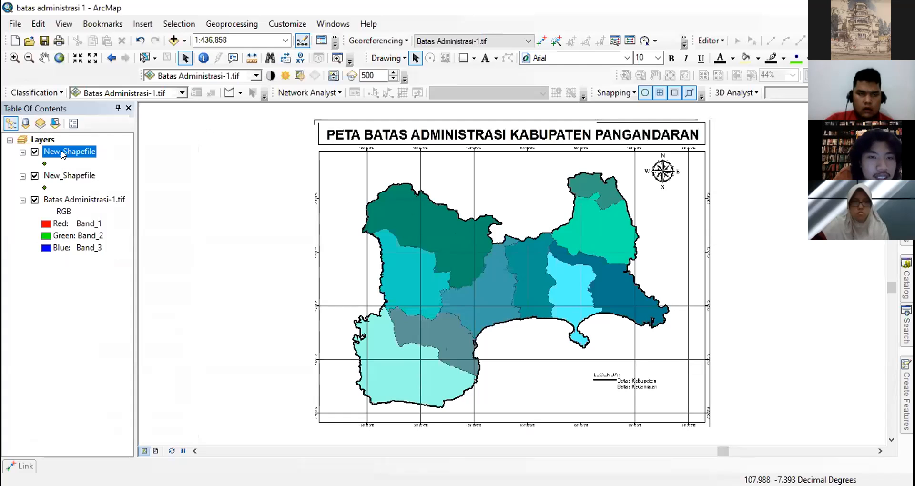
click(120, 174)
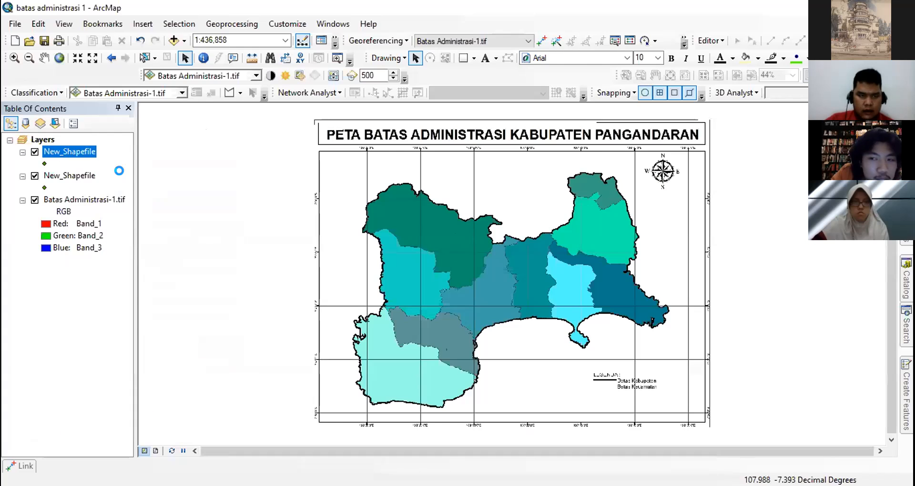
right_click(68, 153)
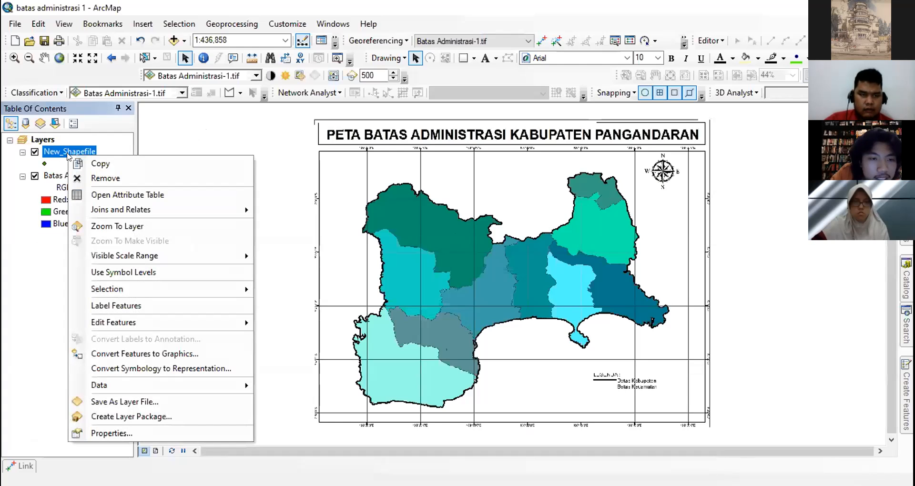
click(94, 179)
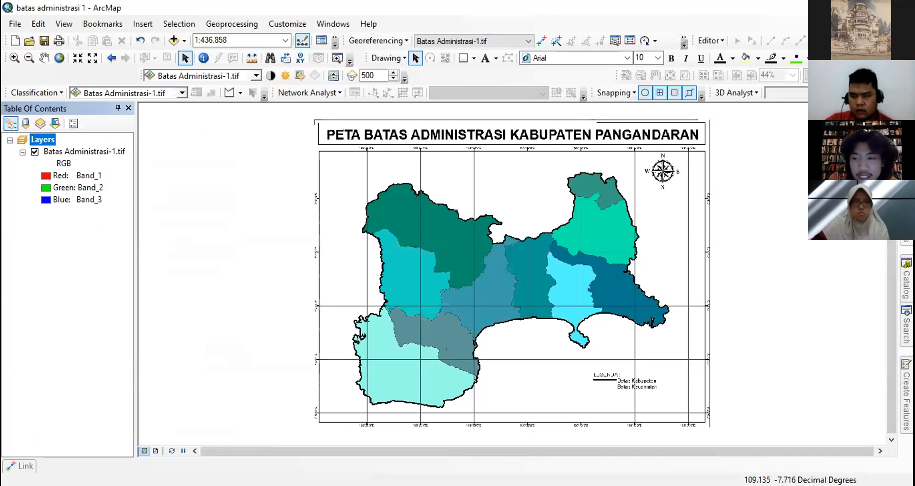
- Start a new shapefile in the digitasi folder of the Catalog and set its feature type to Polygon
mouse_move(906, 396)
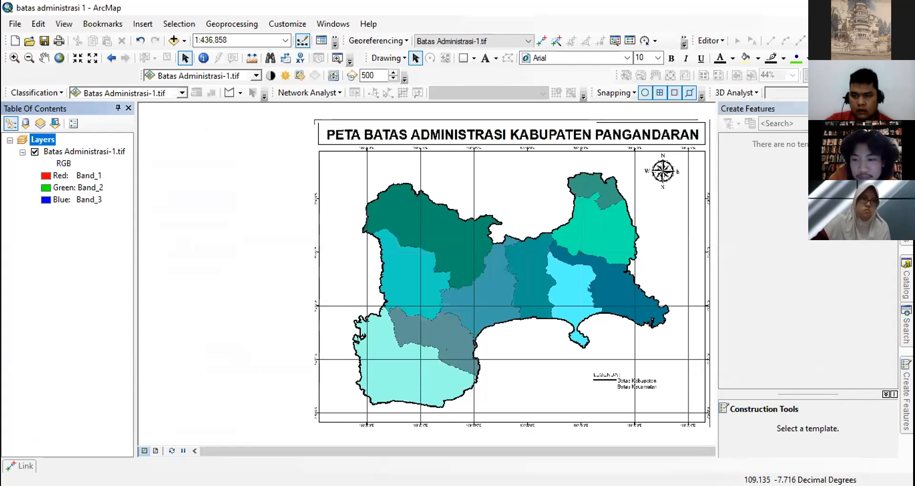
click(906, 280)
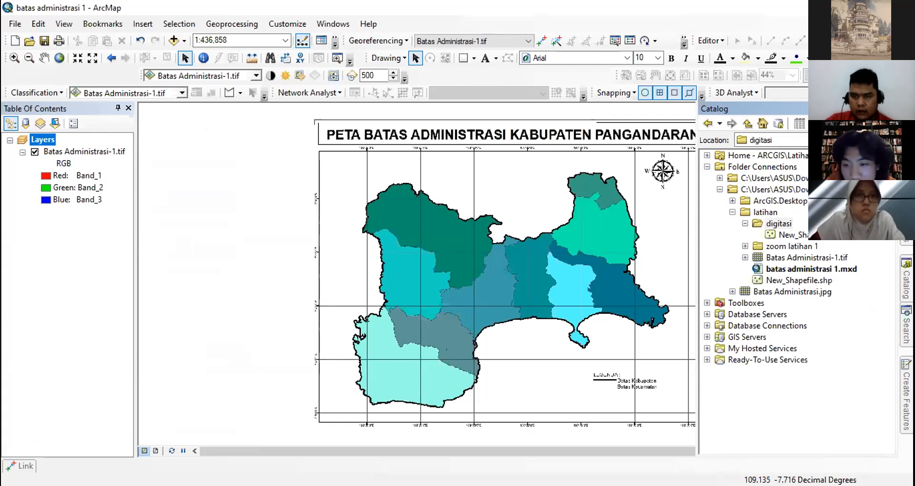
right_click(772, 224)
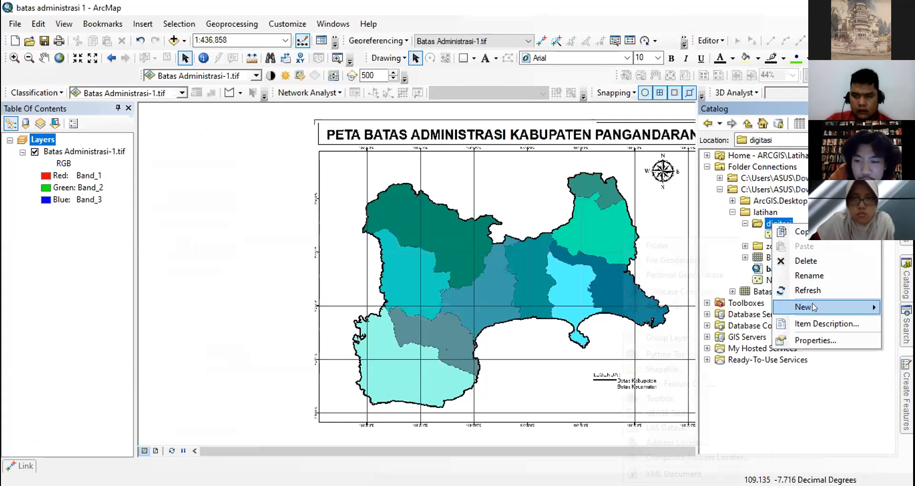
mouse_move(811, 307)
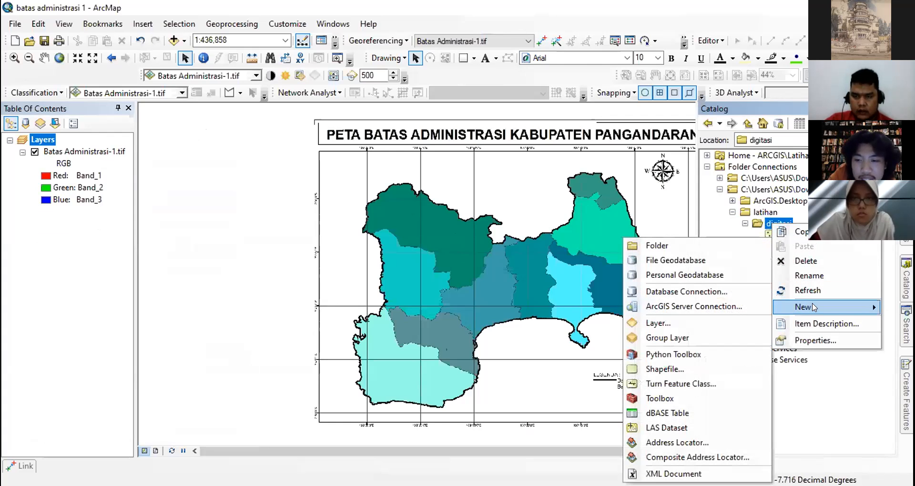
click(667, 370)
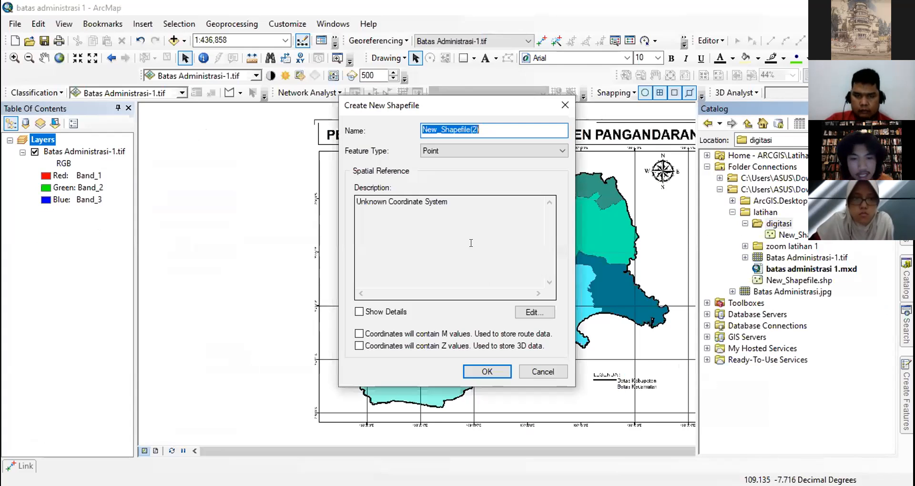
click(551, 149)
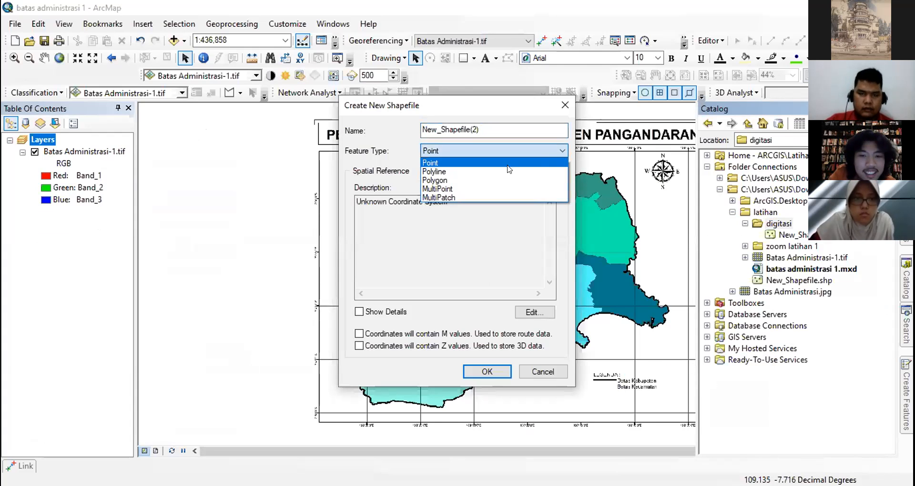
click(479, 179)
- Name the new shapefile Batas Administrasi
key(shift+Tab)
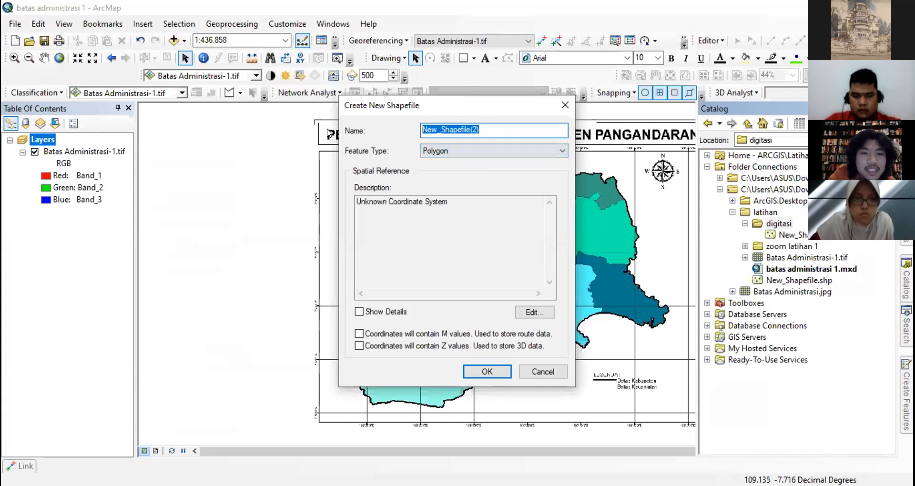
text(Bats)
key(BackSpace)
text(as Administrasi)
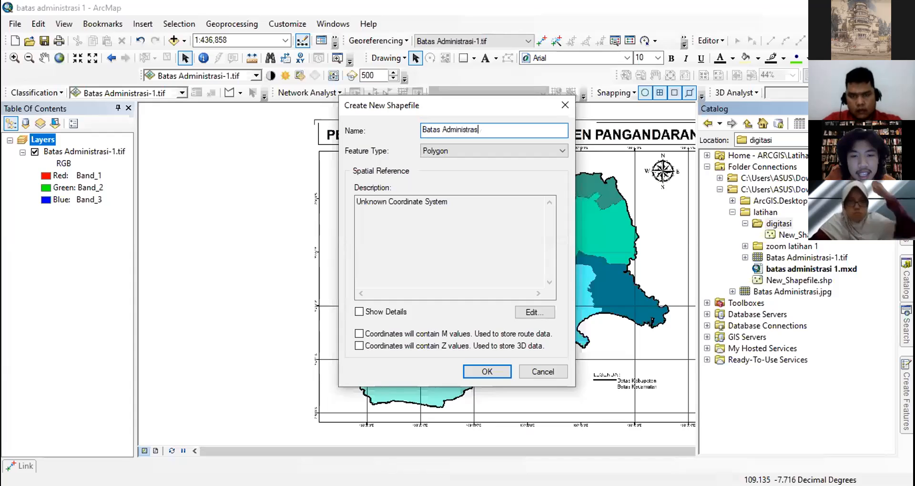
- Assign the WGS 1984 geographic coordinate system to the shapefile and create it
click(529, 312)
click(329, 146)
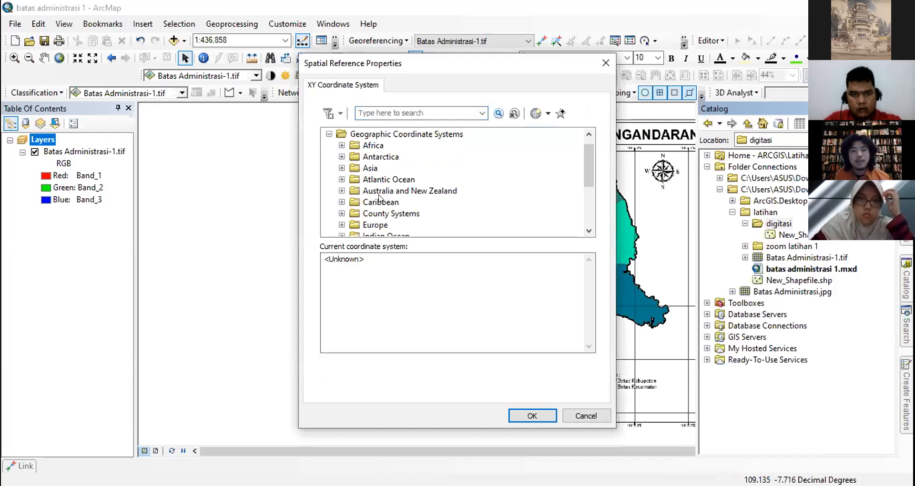
scroll(379, 195, down, 3)
click(342, 218)
scroll(370, 200, down, 4)
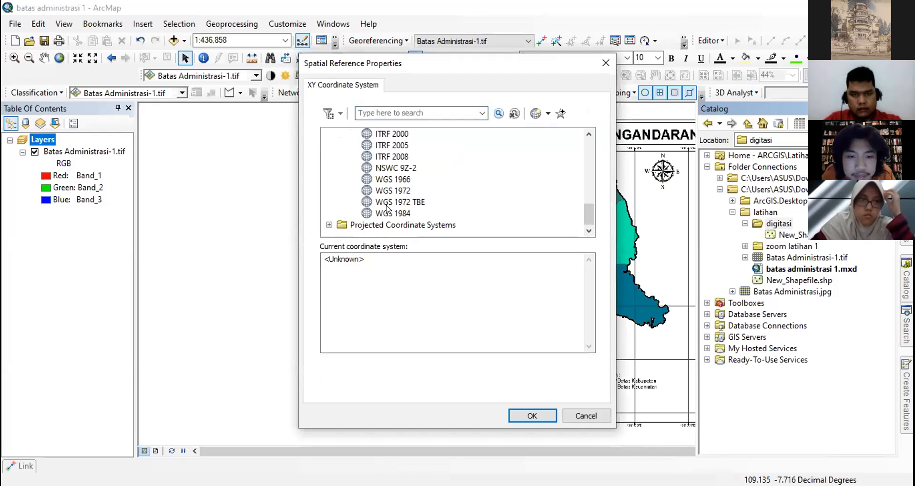
click(389, 213)
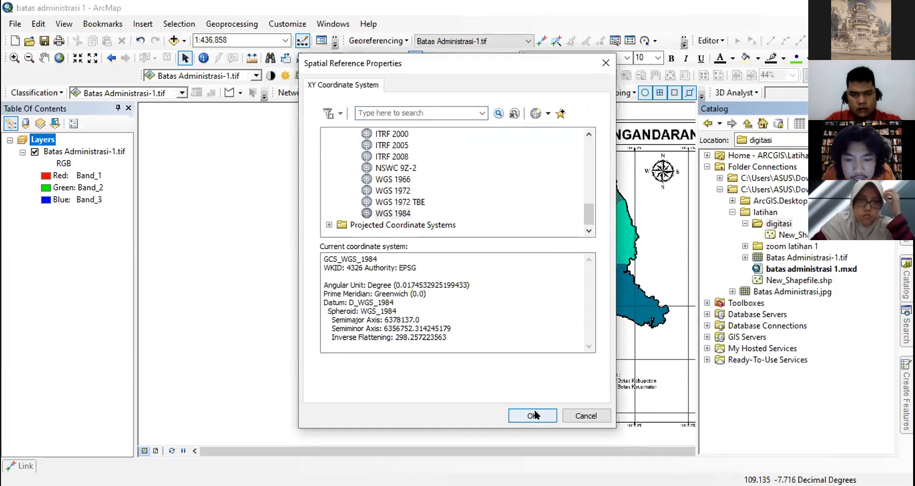
click(534, 415)
click(493, 372)
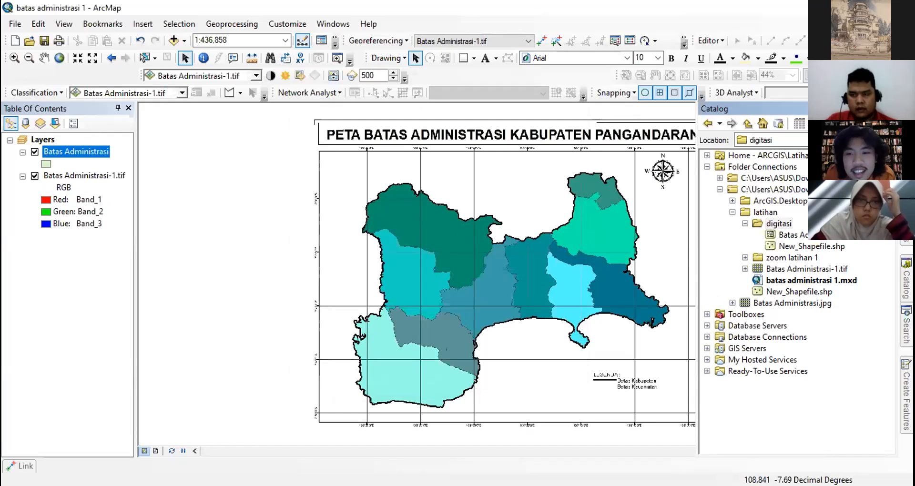
- Start an edit session, select the Batas Administrasi template in Create Features, and look through its construction tools
mouse_move(906, 400)
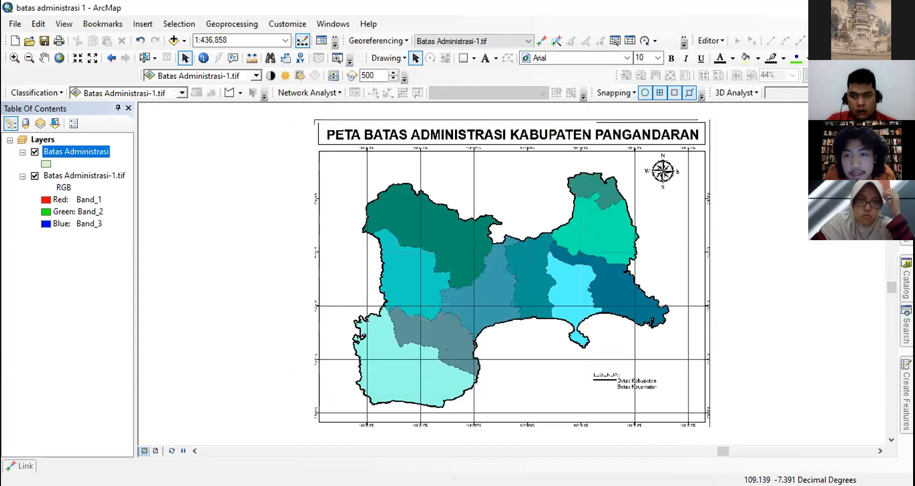
click(710, 41)
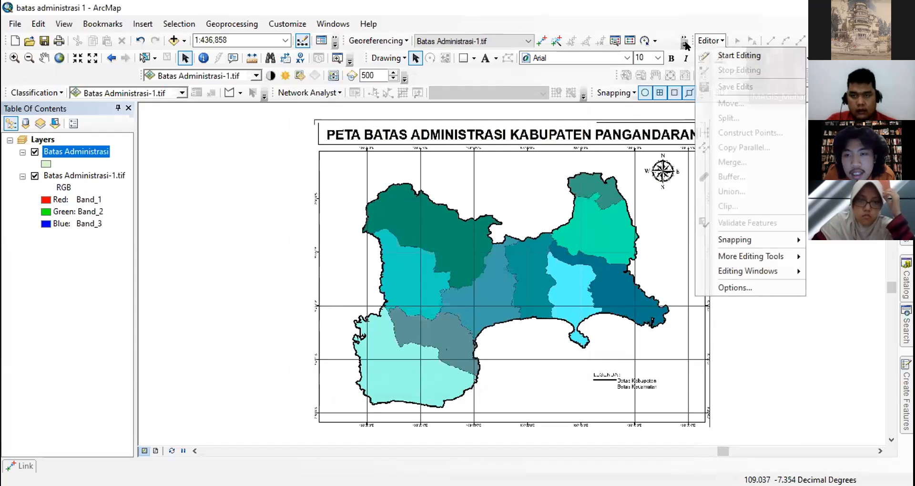
click(715, 57)
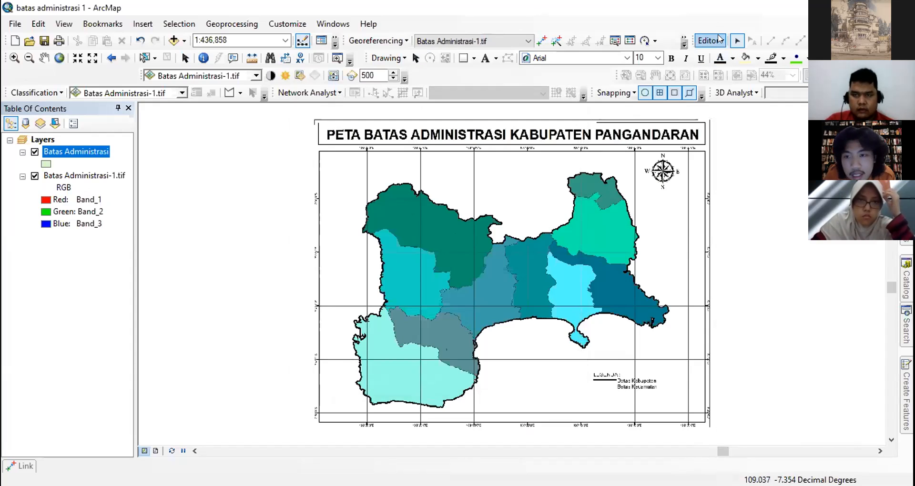
mouse_move(905, 395)
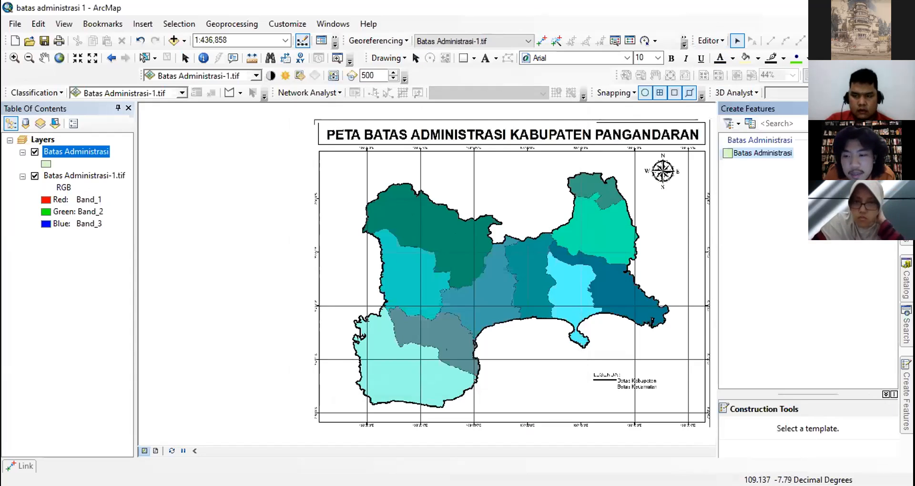
click(753, 153)
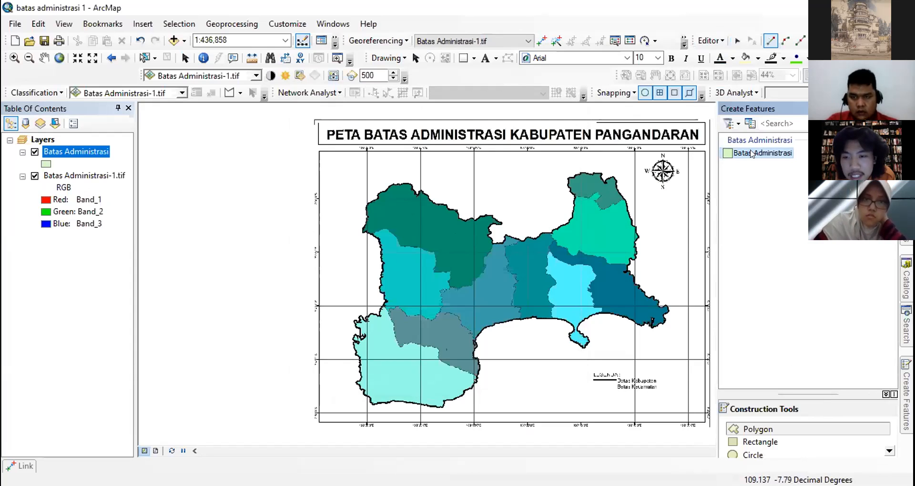
scroll(770, 442, down, 2)
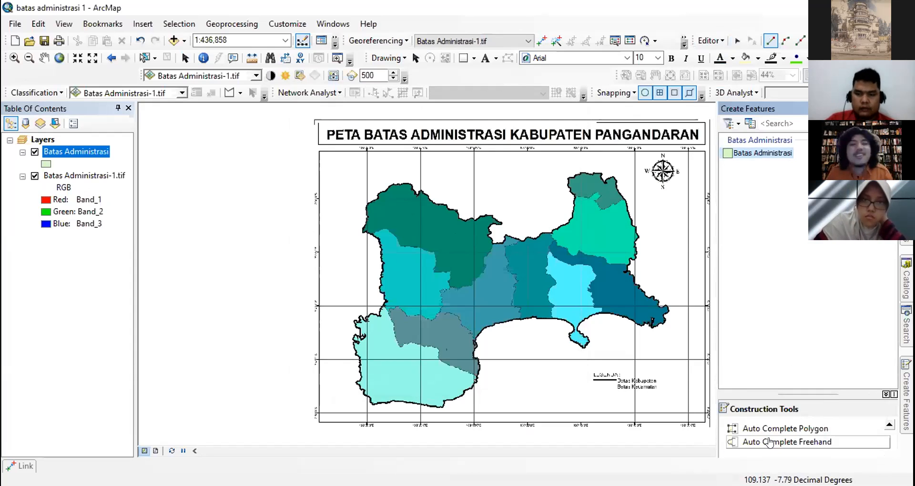
scroll(769, 442, up, 2)
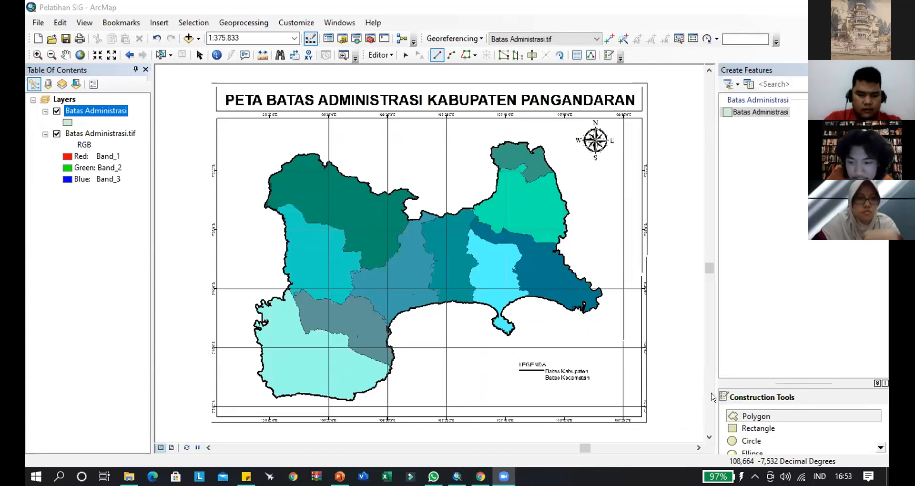
- Choose the Polygon construction tool for the Batas Administrasi template in the Pelatihan SIG map
click(739, 416)
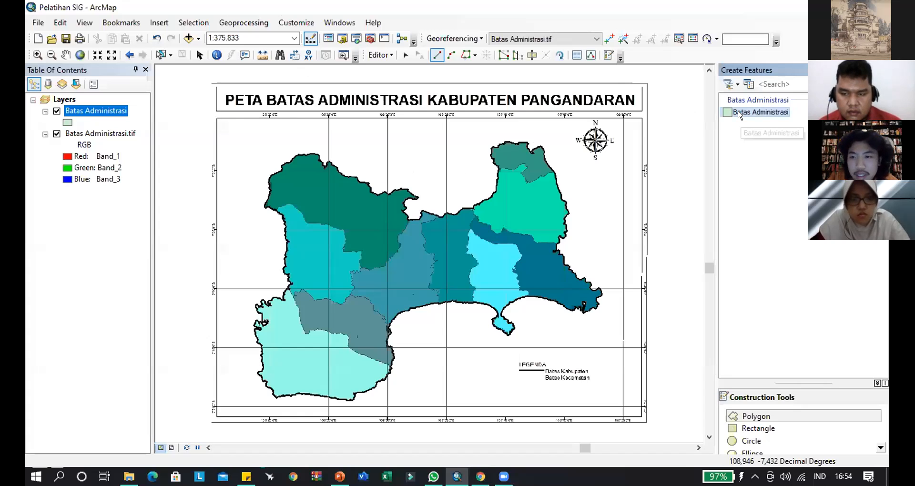
click(750, 420)
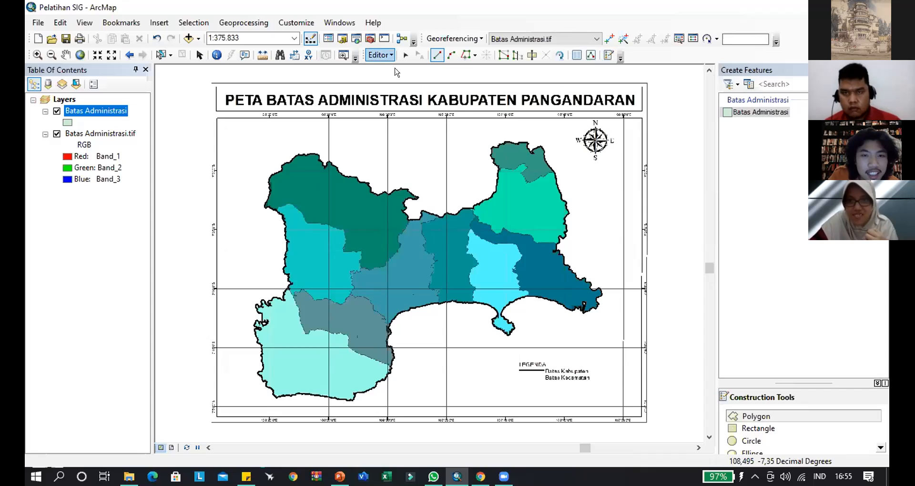
click(382, 55)
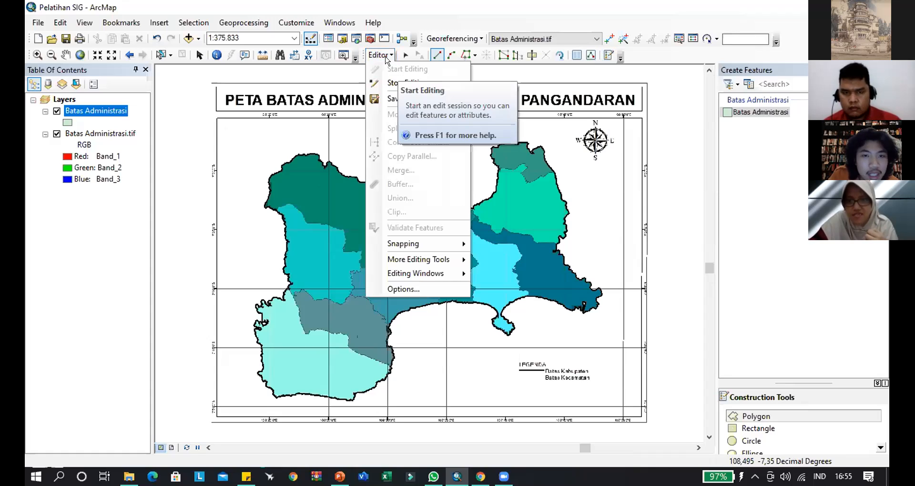
click(382, 56)
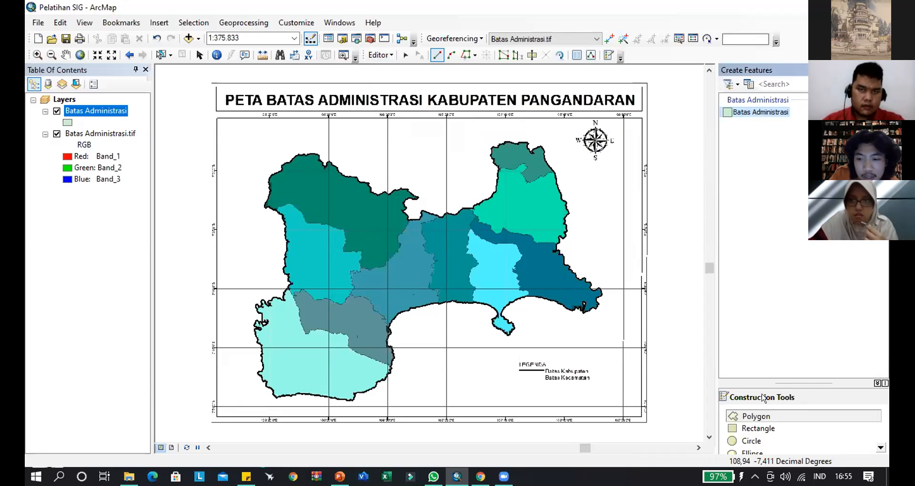
- Start the Batas Administrasi polygon on the southwest coastline and trace its first vertices around the small westward bulge north of 7°50'0"S
click(758, 416)
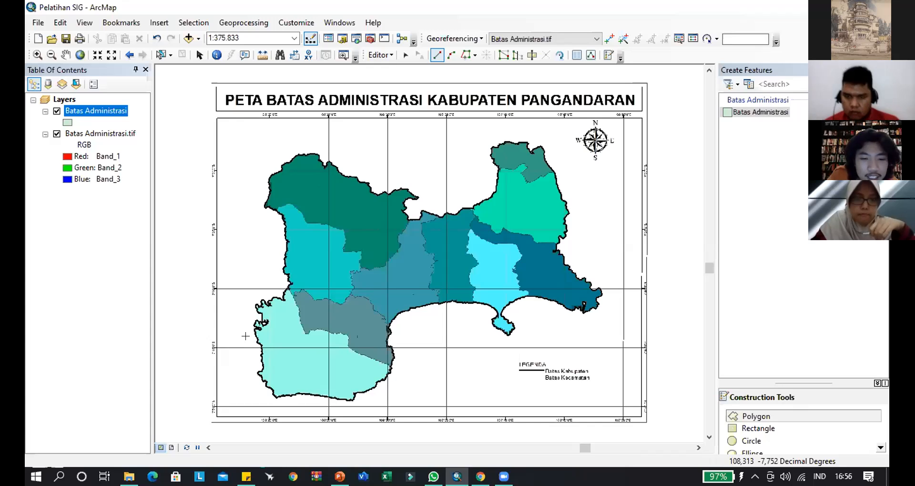
scroll(245, 333, down, 1)
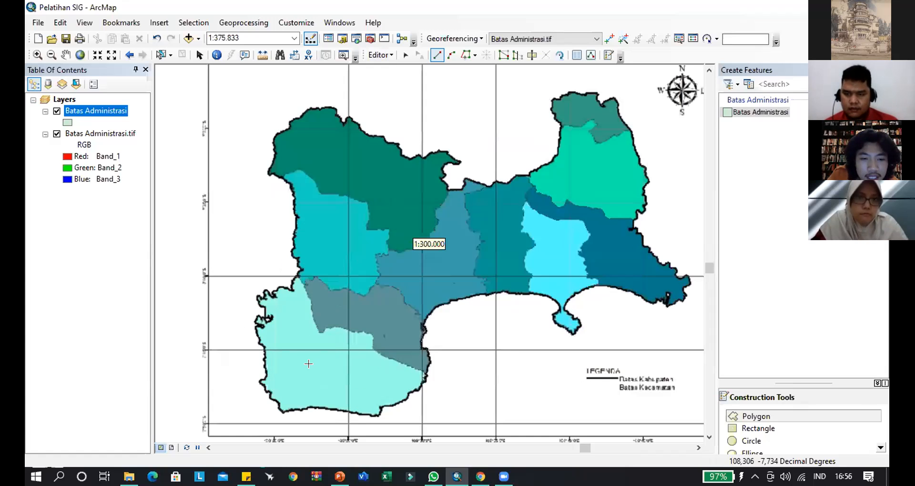
scroll(289, 347, down, 3)
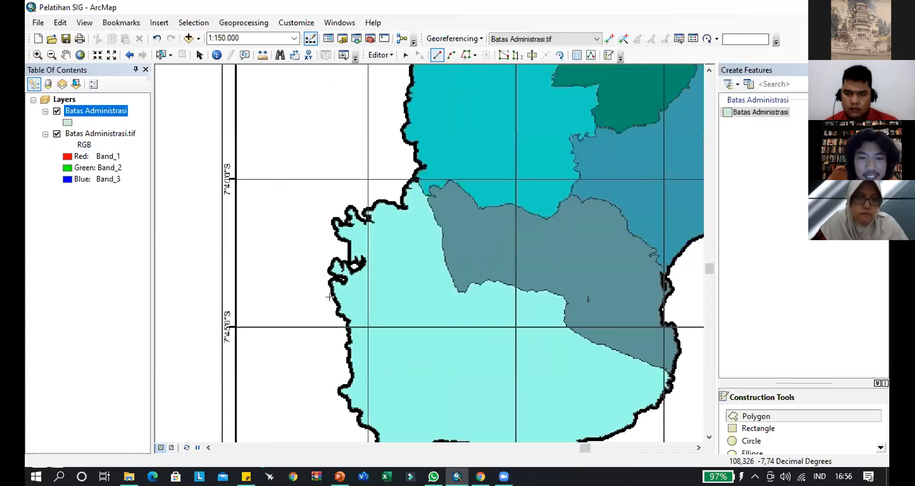
drag(359, 347, 318, 190)
drag(327, 279, 351, 254)
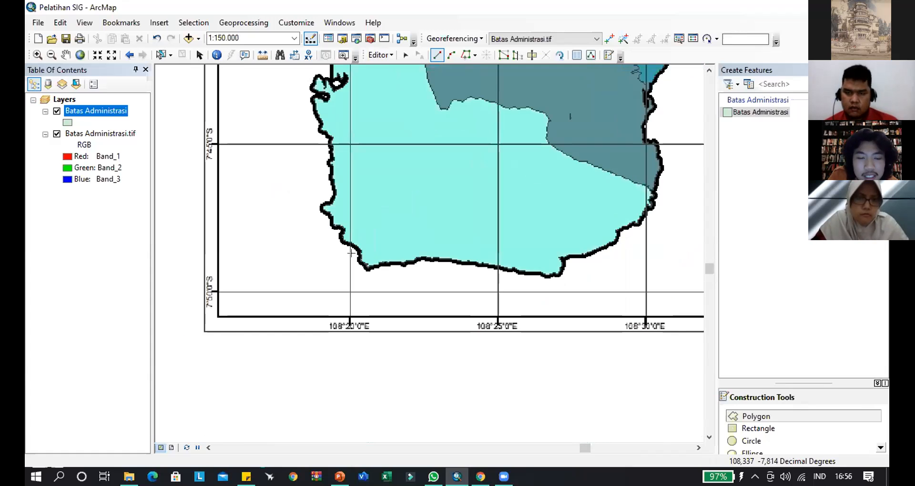
scroll(352, 254, down, 1)
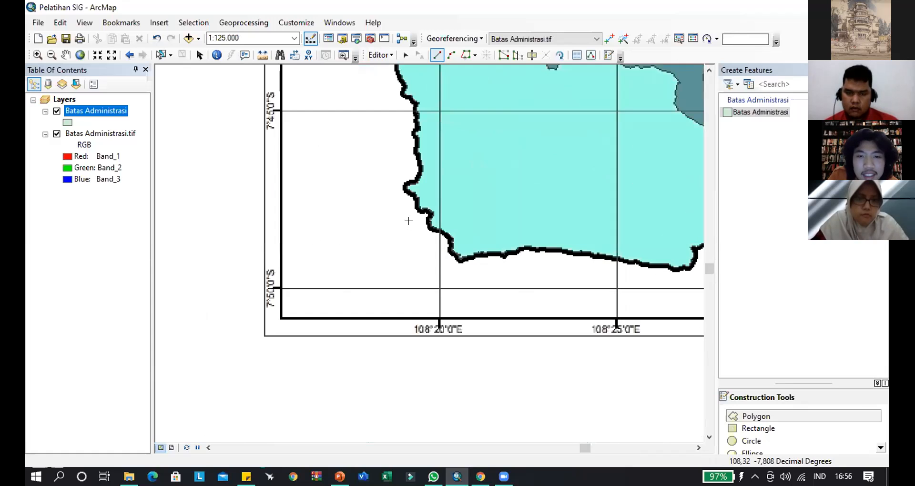
scroll(438, 225, down, 3)
scroll(440, 225, up, 2)
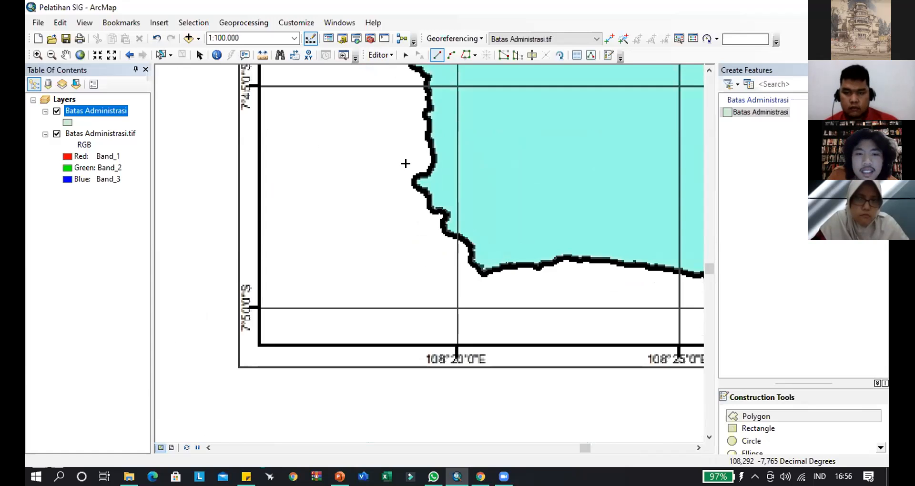
scroll(446, 180, down, 1)
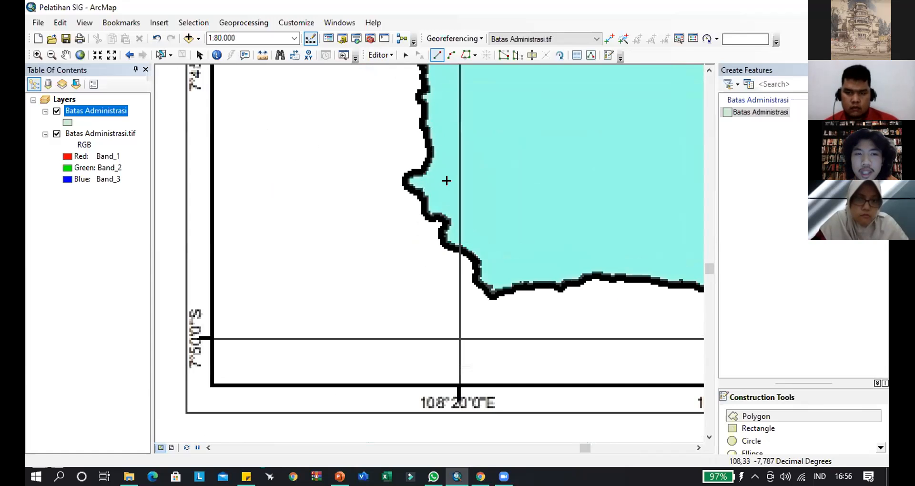
scroll(466, 223, up, 2)
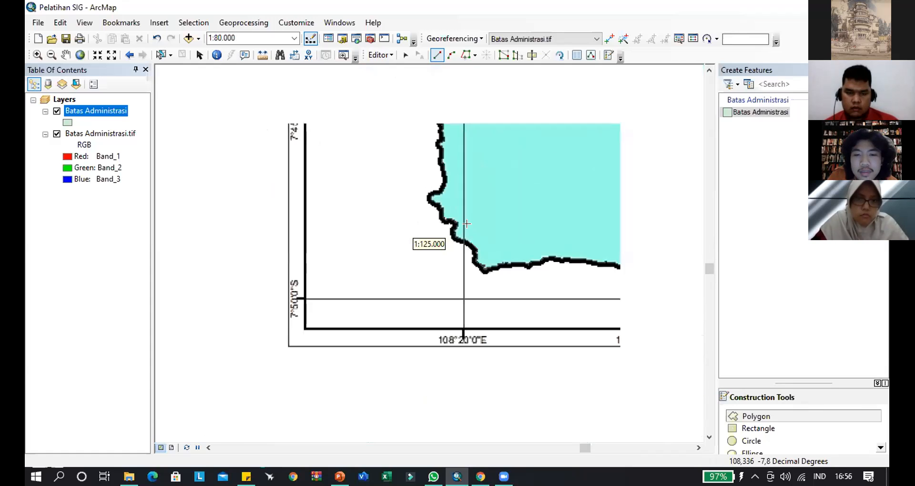
scroll(467, 223, up, 1)
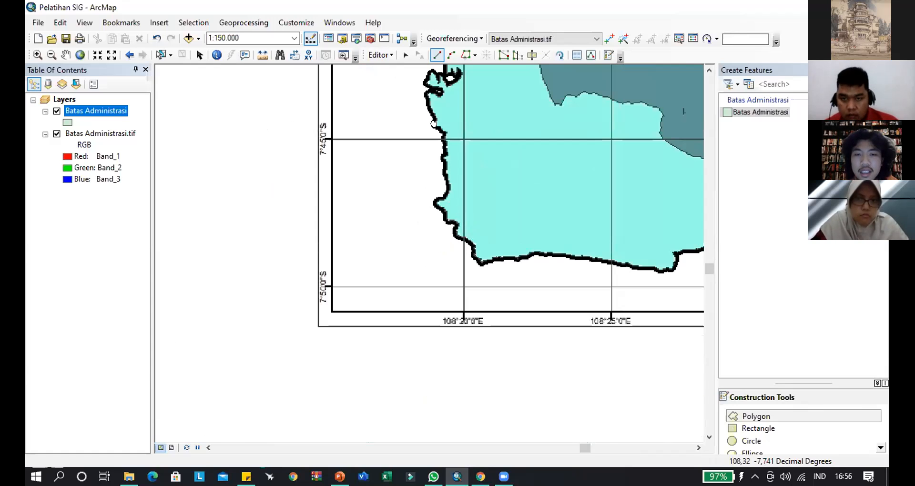
drag(432, 172, 424, 199)
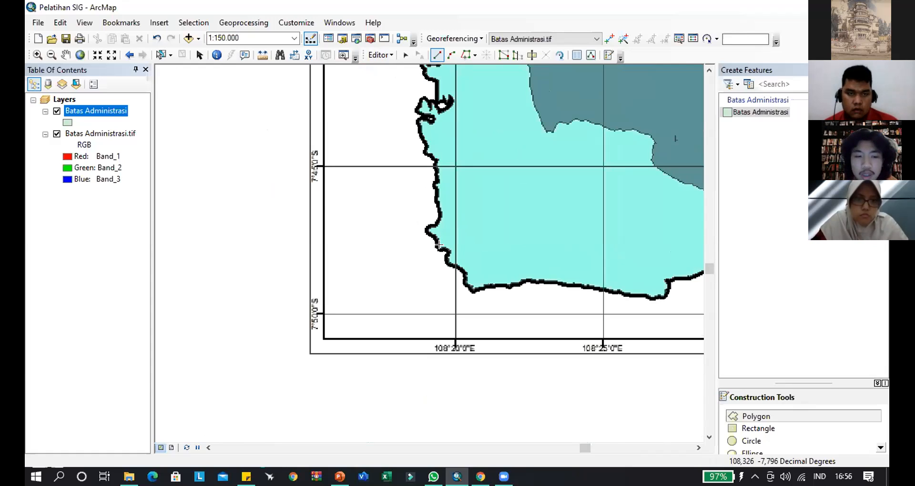
scroll(438, 244, down, 3)
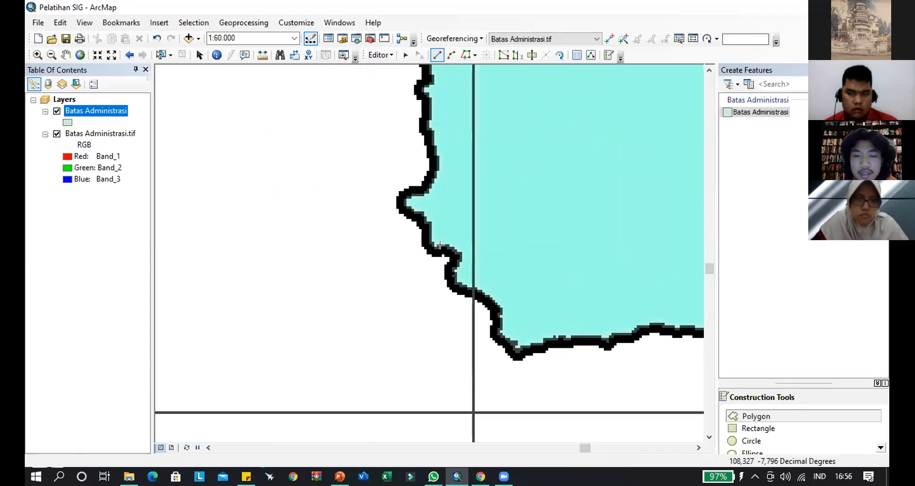
scroll(439, 245, up, 2)
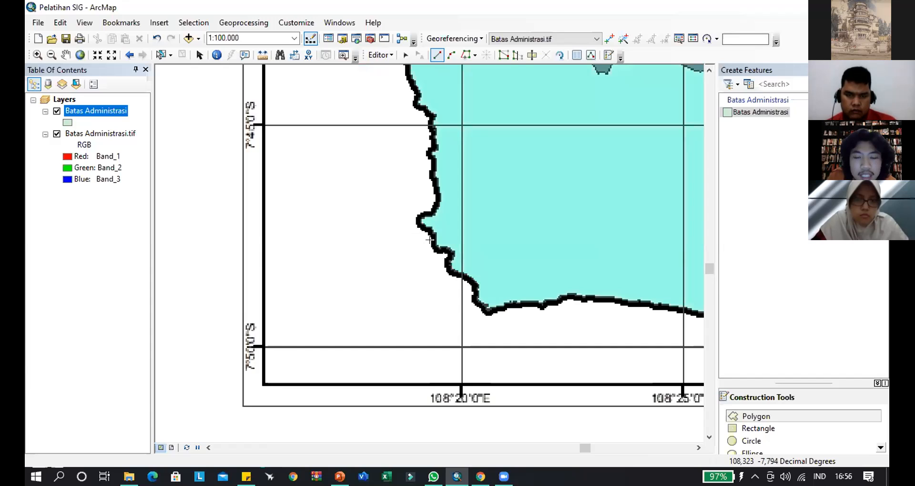
click(433, 243)
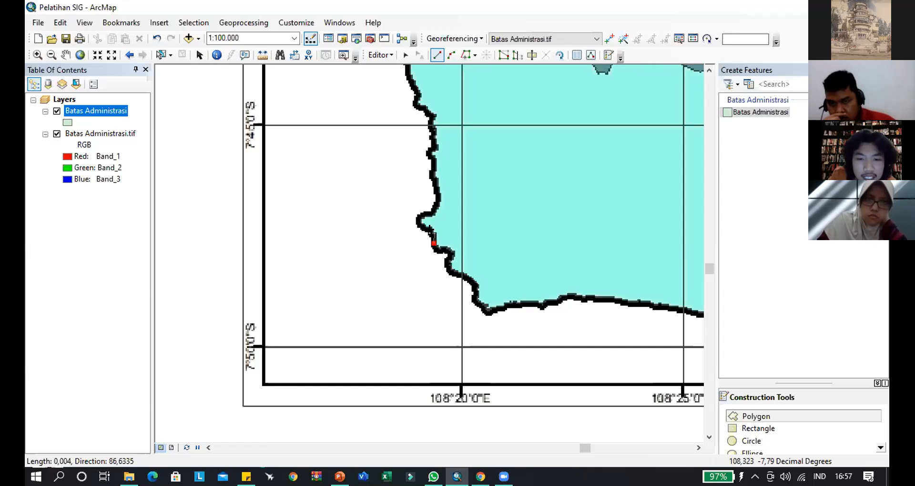
click(423, 229)
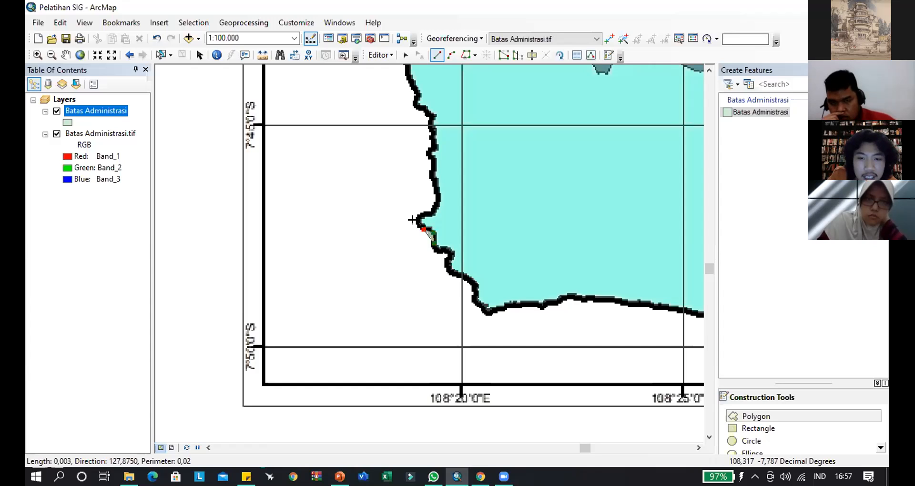
click(418, 221)
click(430, 210)
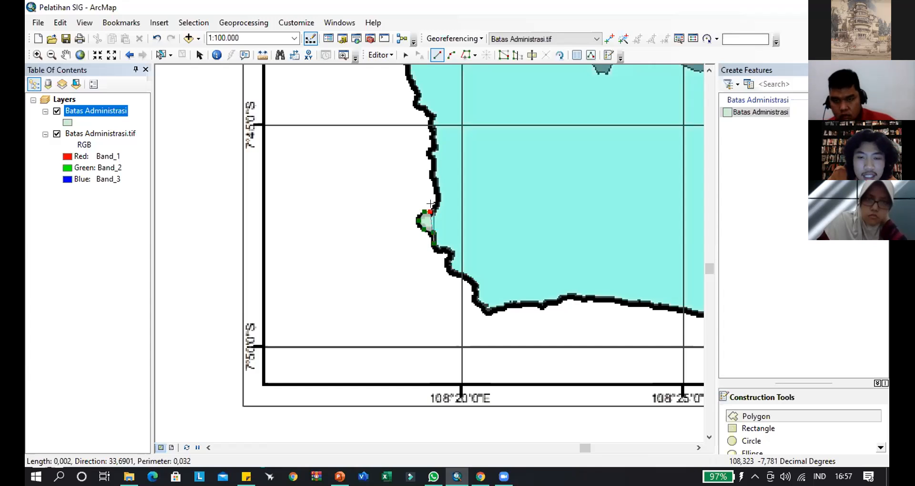
- Continue tracing the polygon north along the west coastline from the bulge to just above the 7°45'0"S gridline
click(438, 197)
click(438, 182)
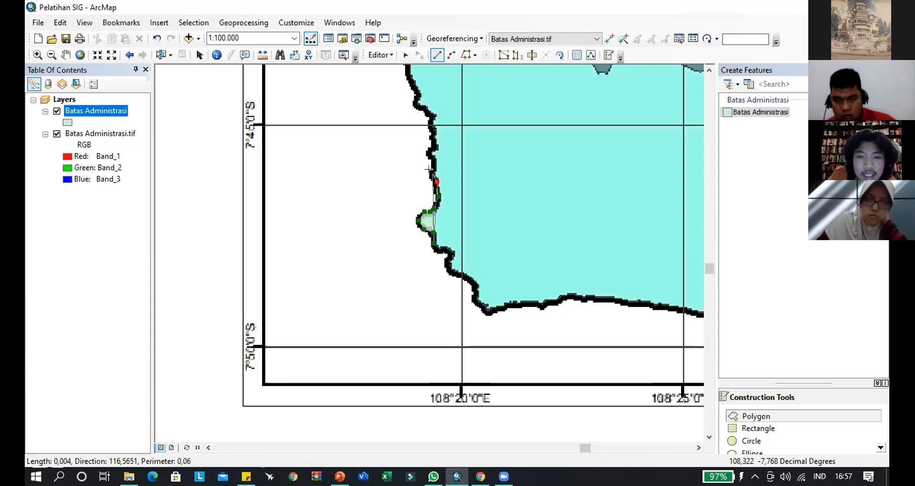
click(432, 165)
click(429, 153)
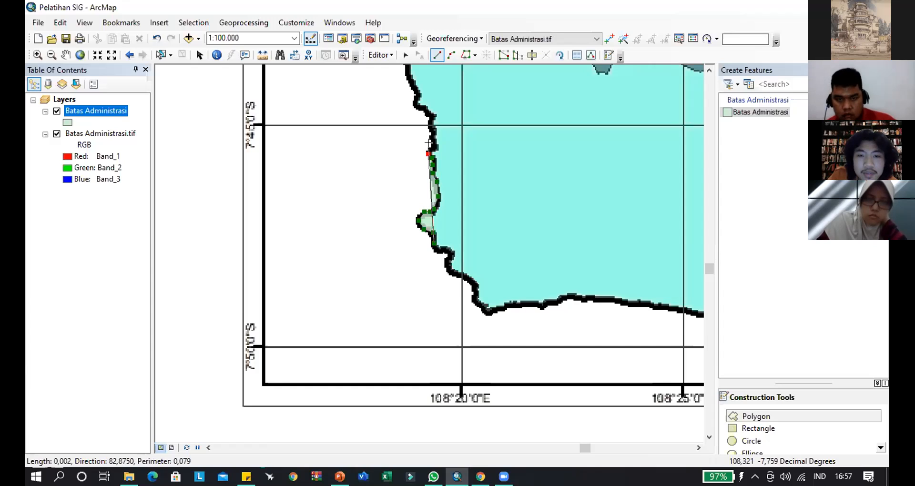
click(433, 137)
click(432, 115)
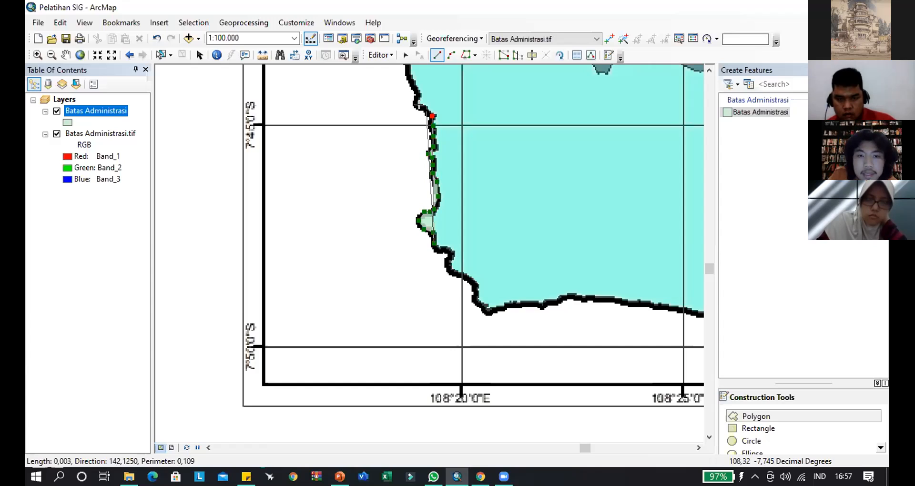
click(422, 109)
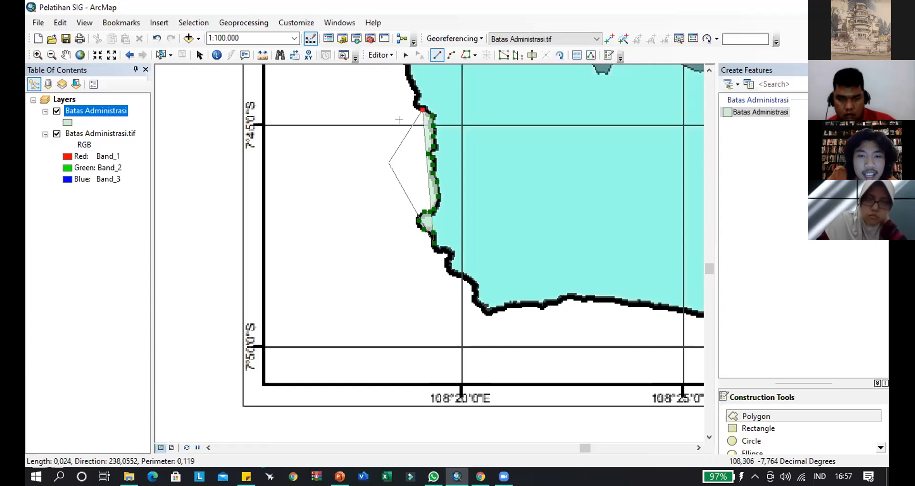
- Place six stray vertices away from the boundary, out west of the coast and back across the light-cyan district
click(313, 152)
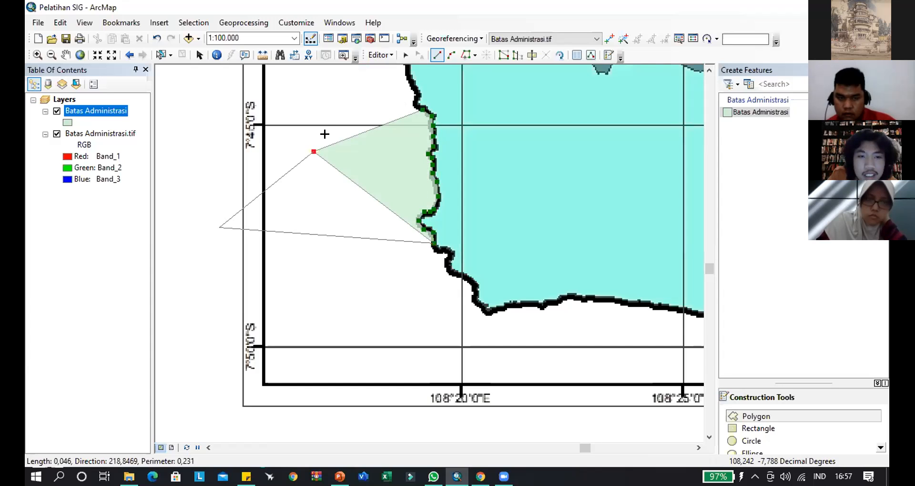
click(300, 83)
click(394, 71)
click(460, 70)
click(524, 74)
click(586, 98)
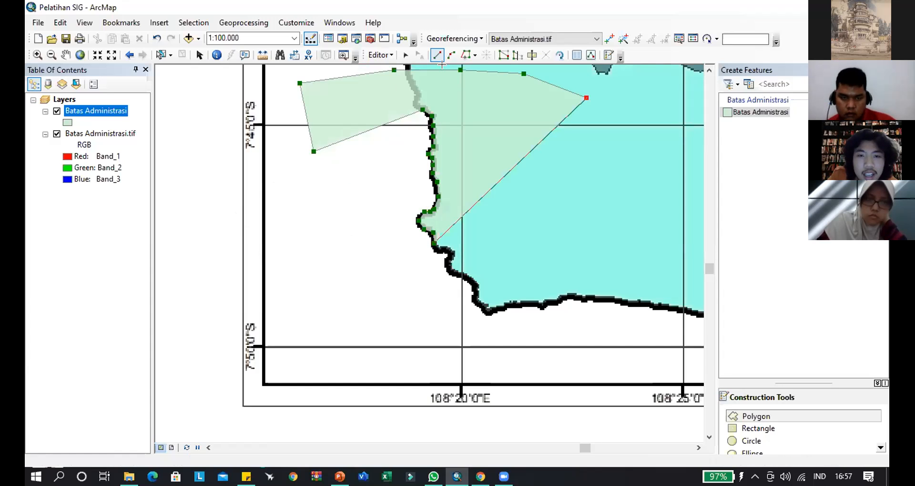
drag(599, 179, 588, 255)
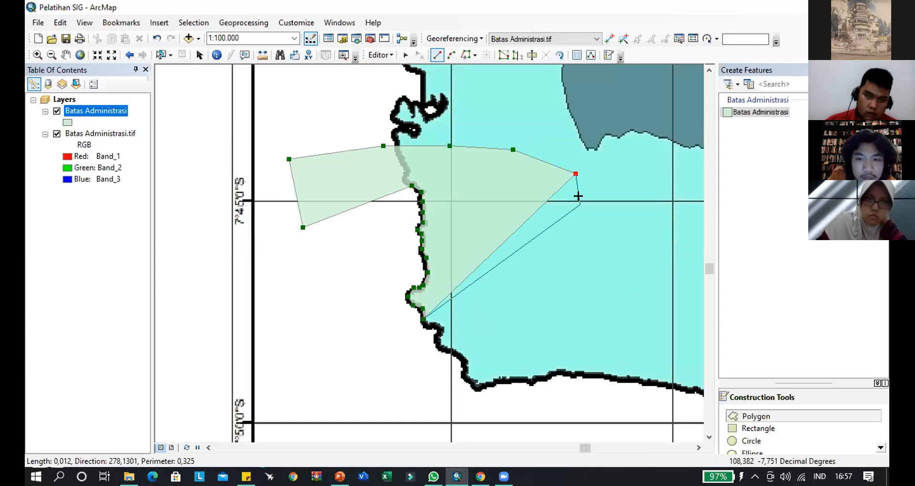
- Undo the six stray vertices back to the last vertex on the west coastline
key(ctrl+z)
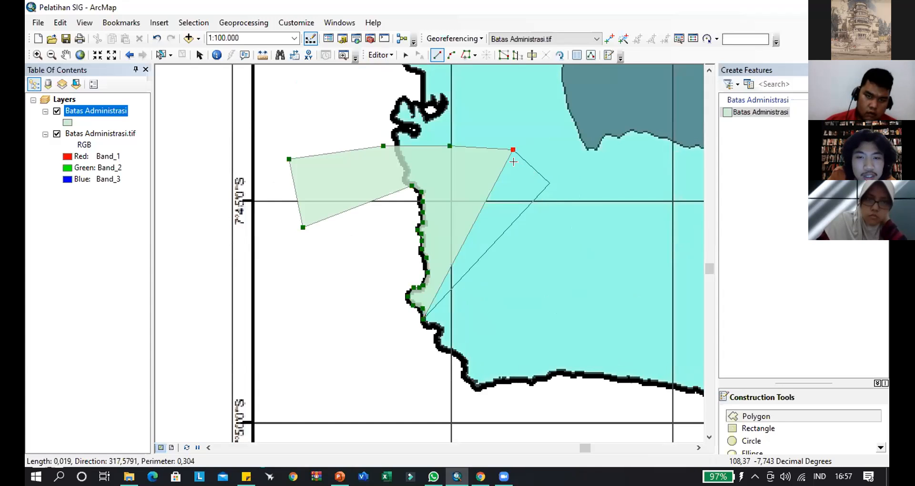
key(ctrl+z)
key(ctrl+z)
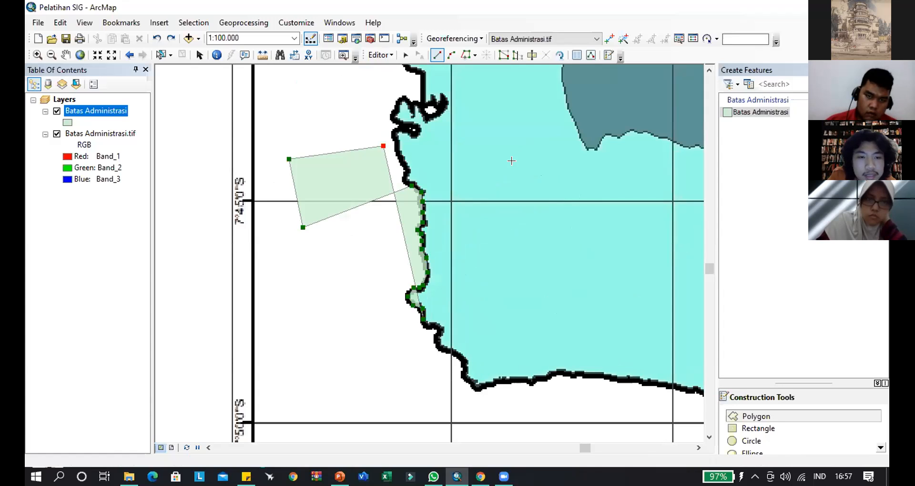
key(ctrl+z)
key(ctrl+z)
key(ctrl+z)
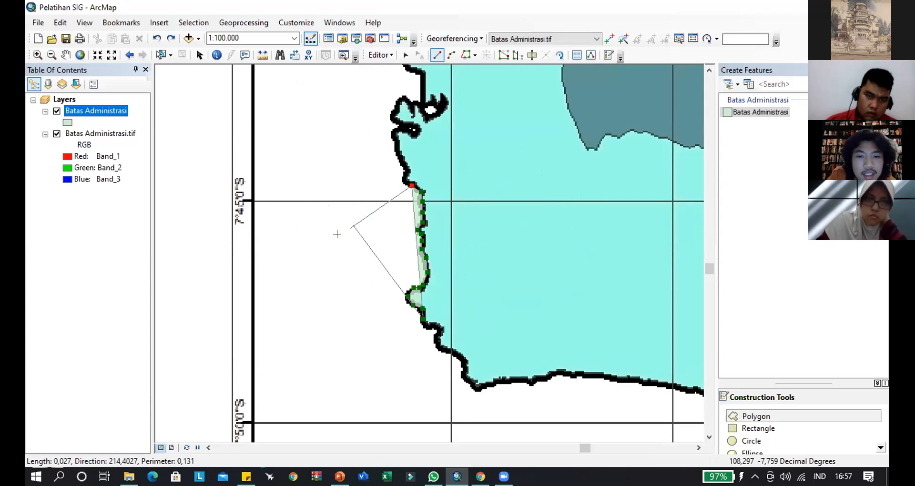
- Extend the polygon sketch north along the west coastline from its last vertex above 7°45'0"S to the mouth of the small rounded inlet
drag(405, 183, 368, 284)
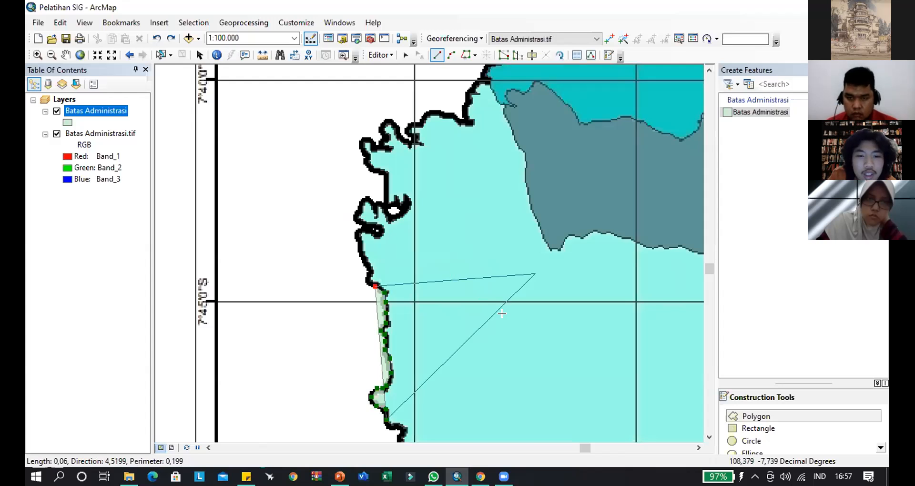
scroll(502, 313, up, 5)
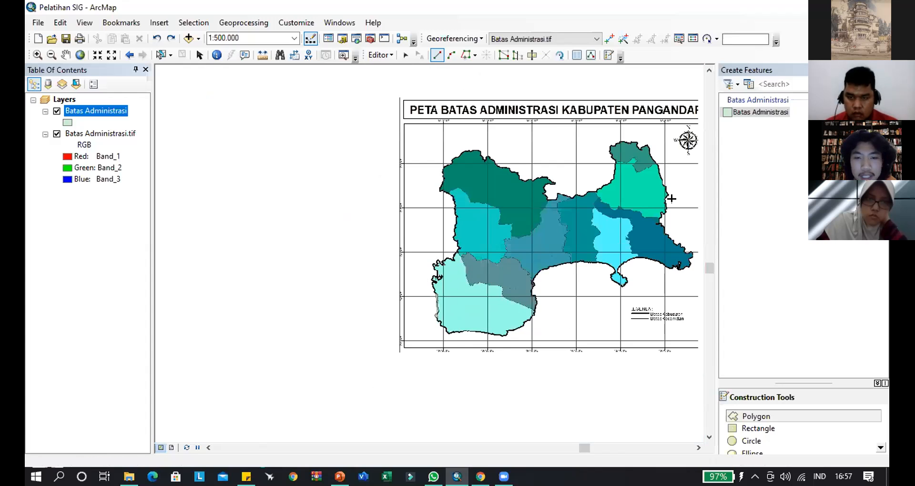
drag(646, 266, 505, 229)
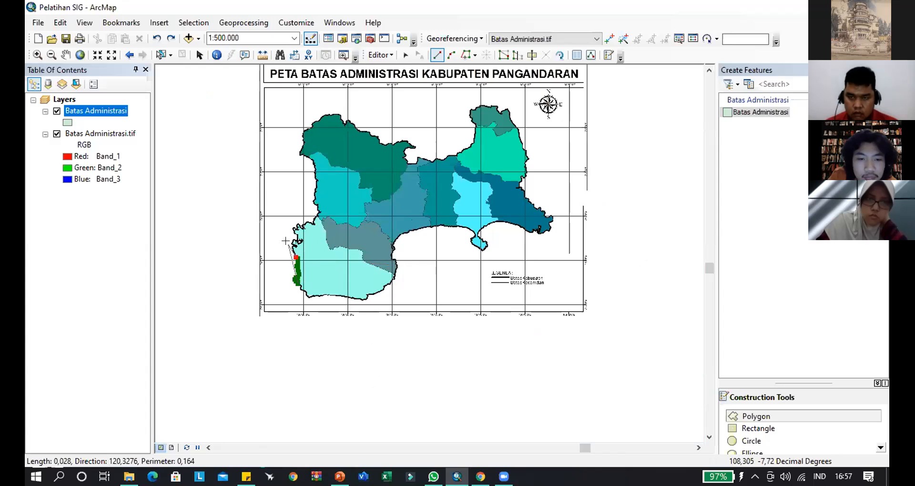
scroll(288, 242, down, 5)
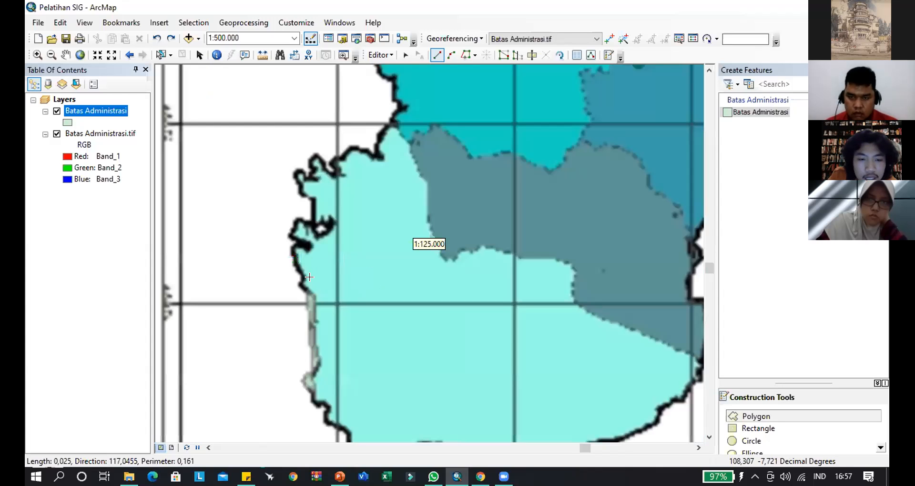
scroll(307, 291, down, 2)
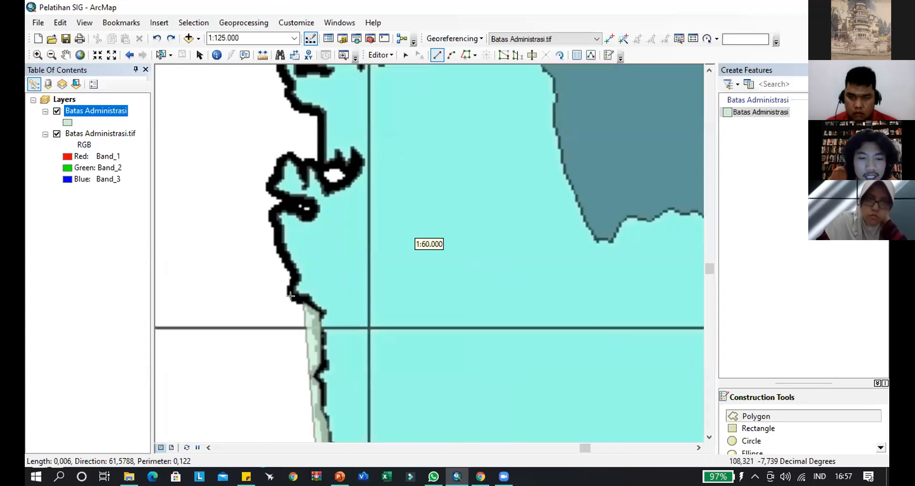
click(295, 299)
click(291, 292)
click(294, 281)
click(284, 256)
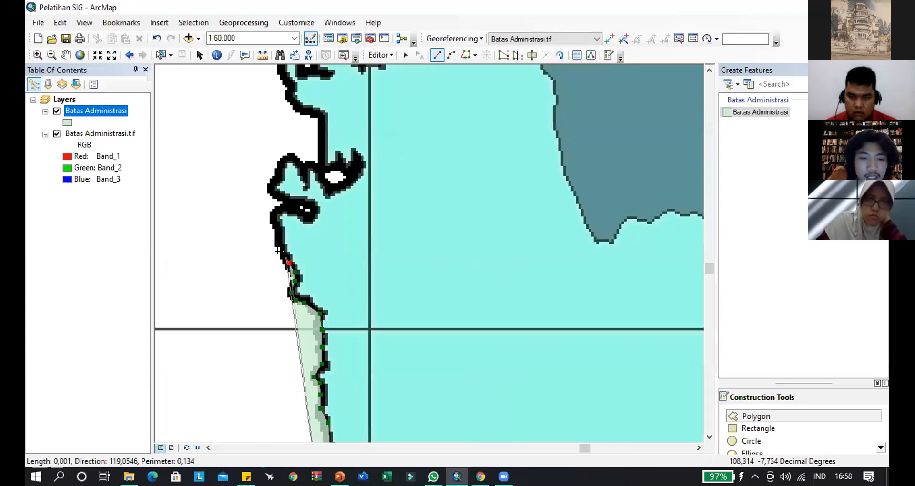
click(278, 240)
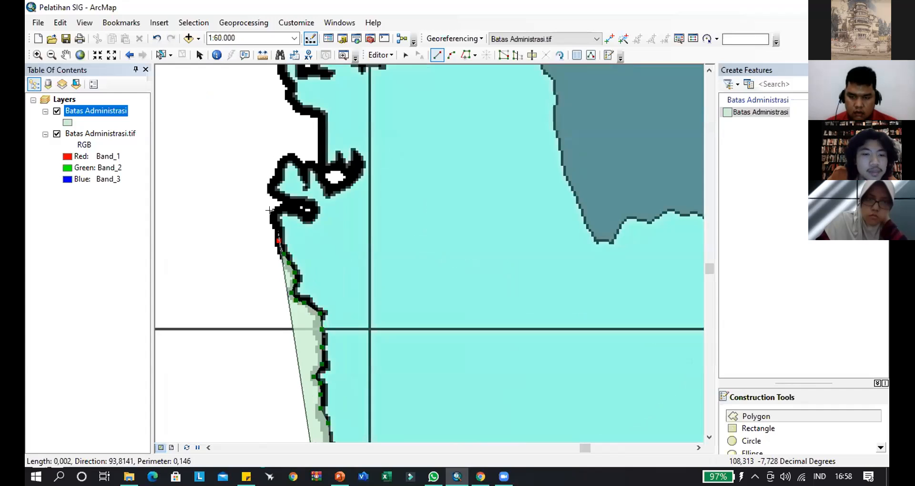
click(274, 213)
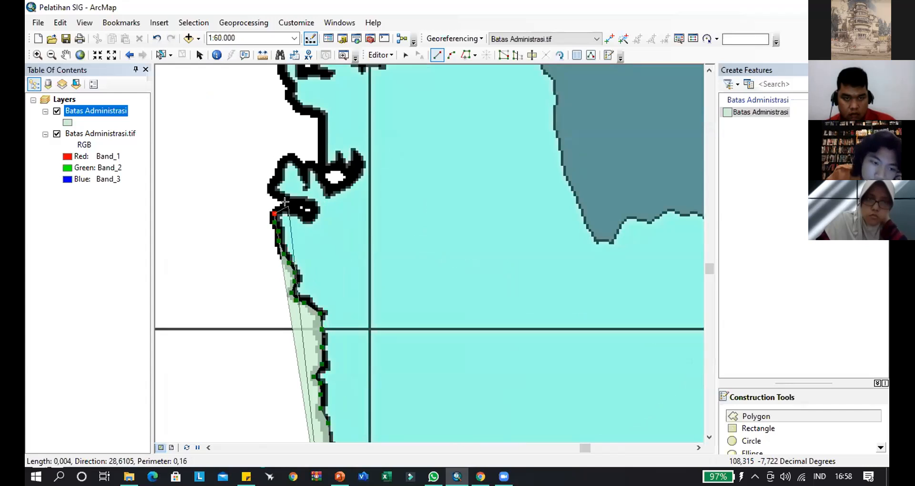
- Trace the polygon boundary around the small rounded inlet and back out to the northern side of its mouth
click(301, 215)
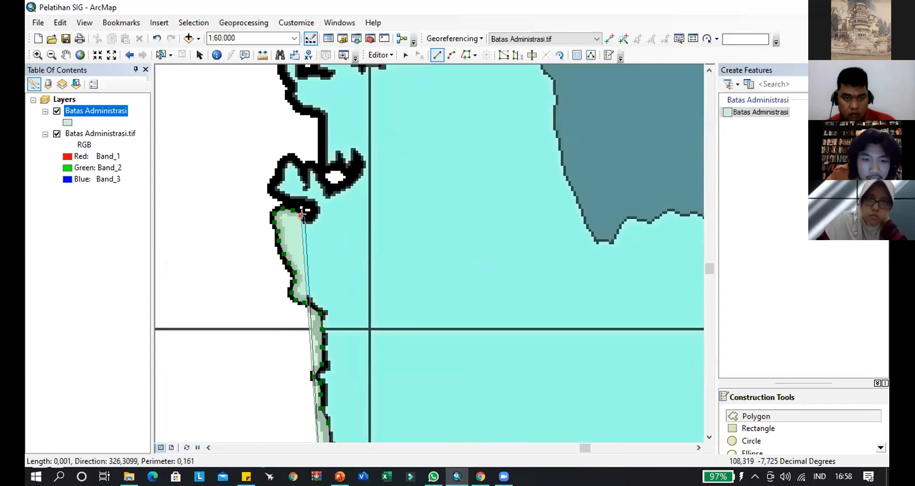
click(311, 219)
click(316, 214)
click(311, 203)
click(296, 201)
click(283, 197)
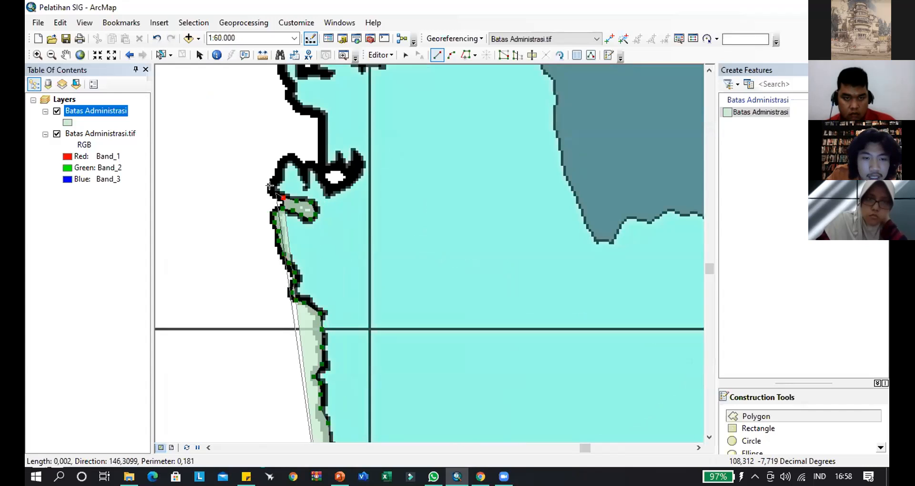
- Extend the polygon sketch around the small headland north of the rounded inlet, down into the narrow notch on its eastern side
click(273, 190)
click(275, 183)
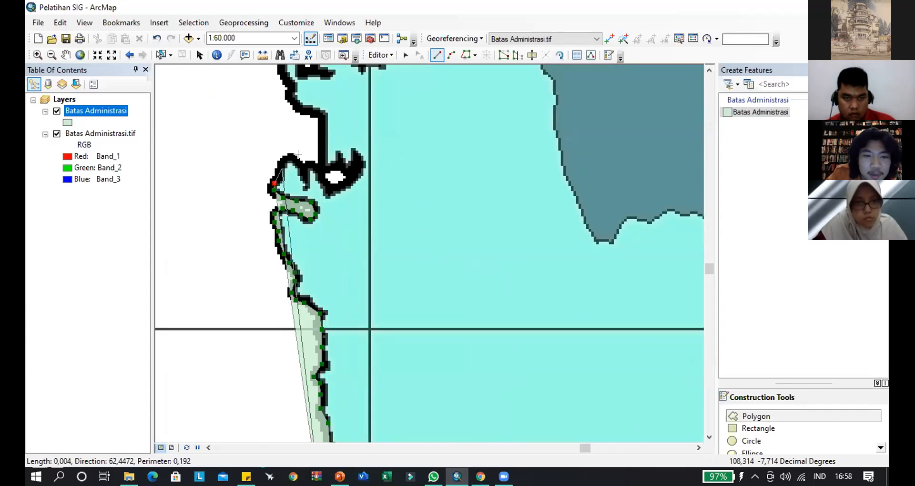
click(282, 163)
click(291, 157)
click(302, 160)
click(304, 182)
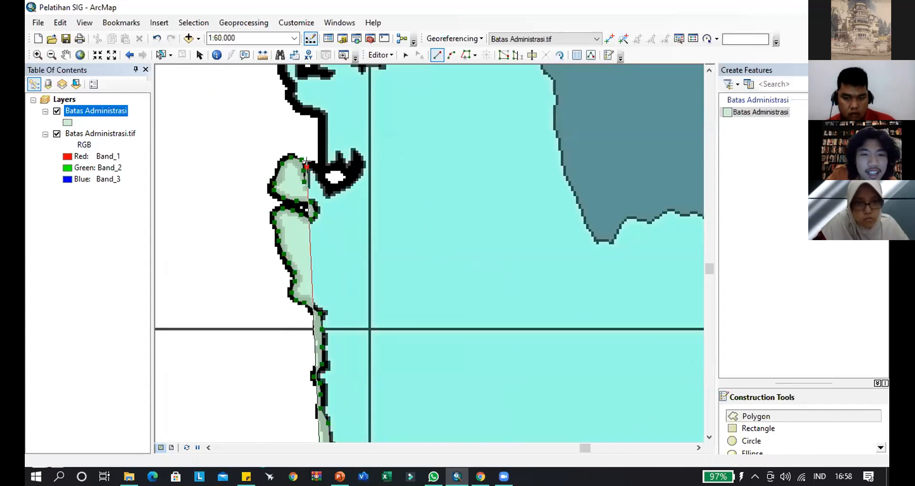
- Trace the polygon around the hook-shaped inlet enclosing the white pocket and straight north along the black boundary to its bend
click(314, 164)
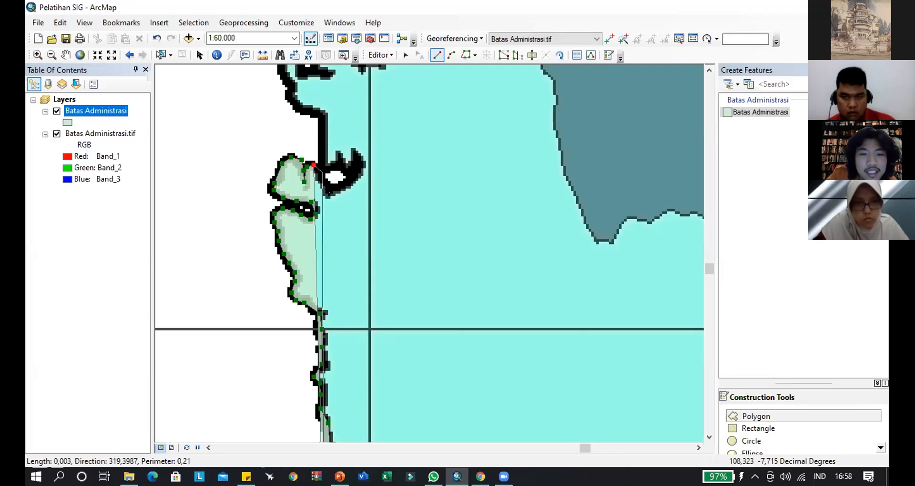
click(327, 189)
click(353, 178)
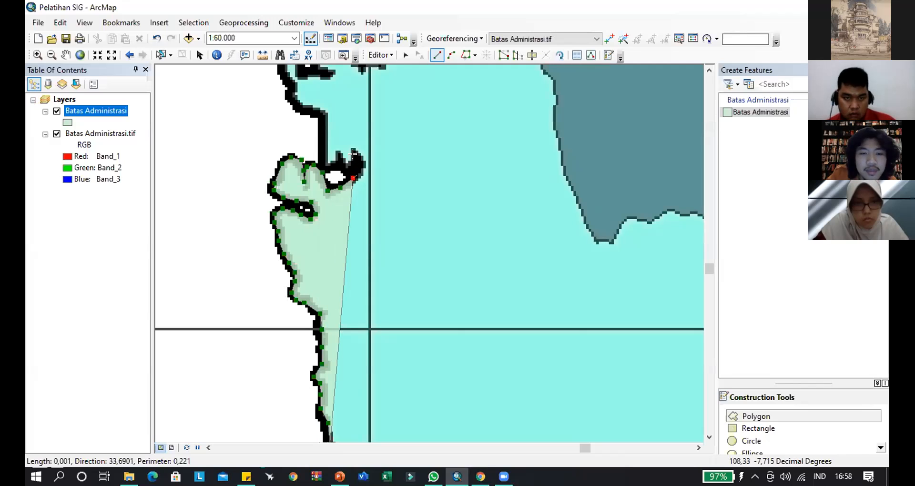
click(339, 162)
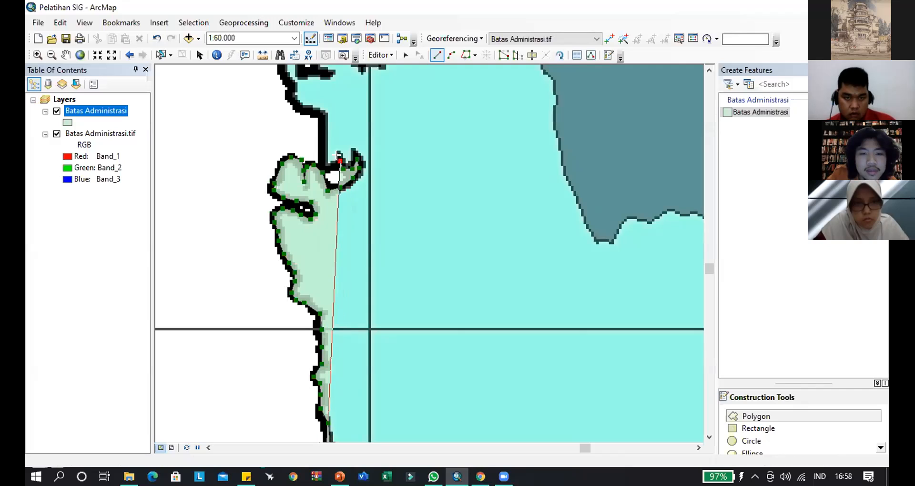
click(318, 162)
click(321, 124)
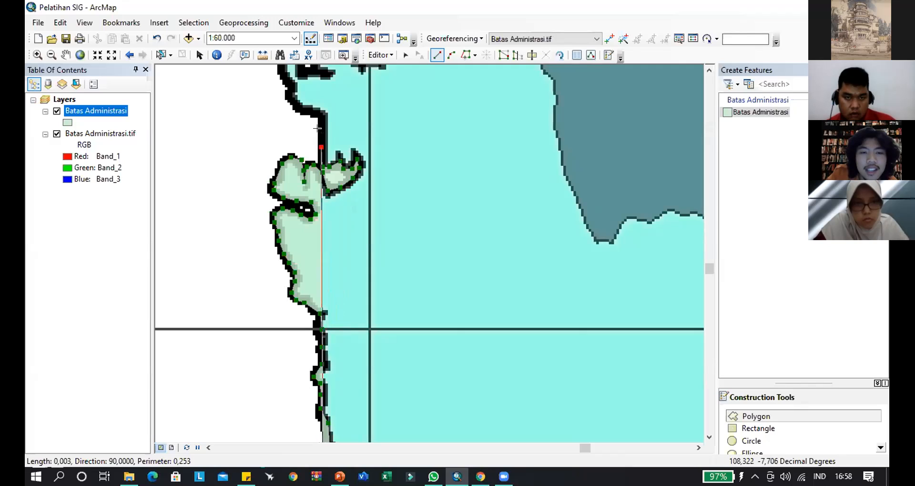
click(316, 114)
- Trace the boundary northwest from the bend and around the first rounded lobe to the base of the next lobe
mouse_move(350, 260)
mouse_down()
mouse_move(358, 290)
mouse_move(357, 268)
mouse_up()
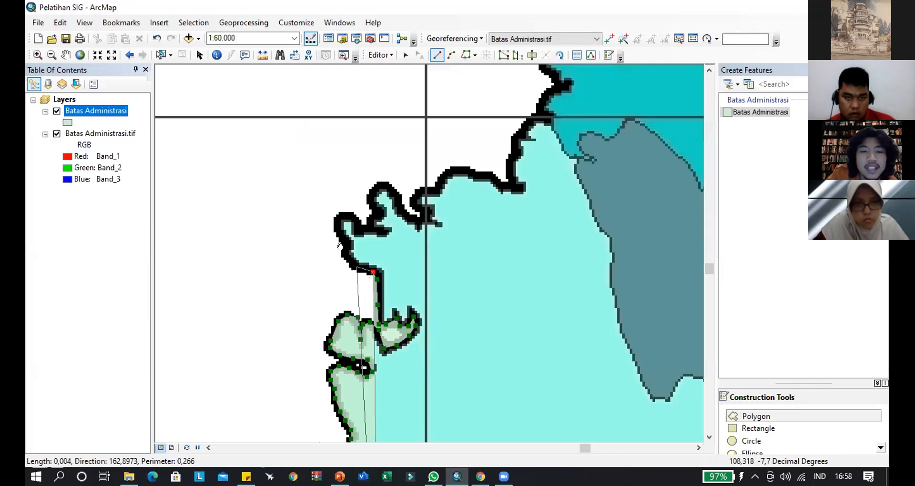
click(341, 238)
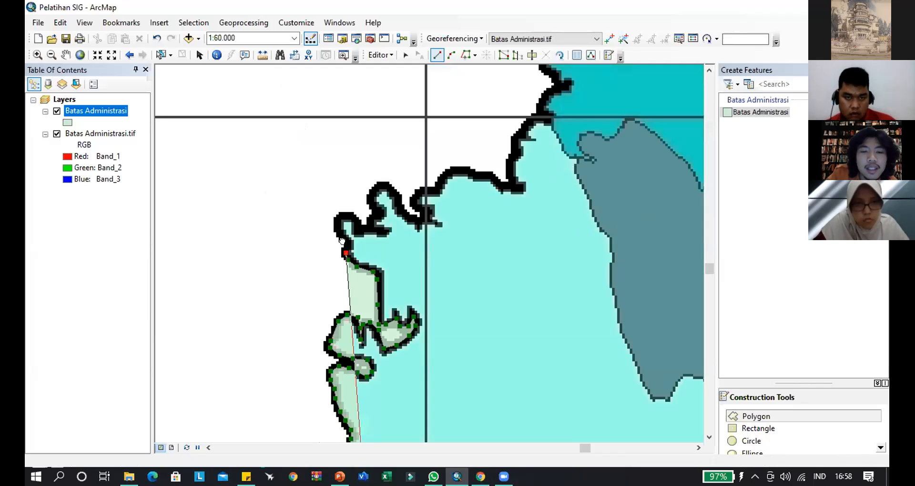
click(351, 217)
click(361, 230)
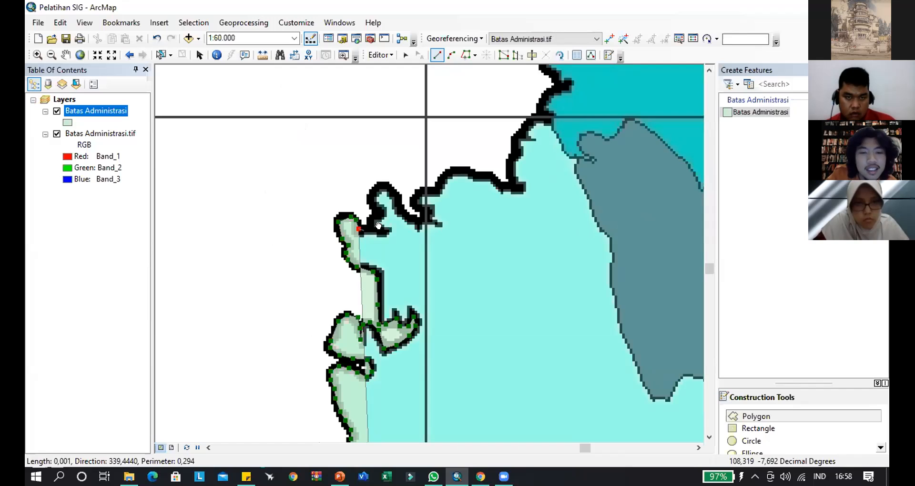
click(373, 227)
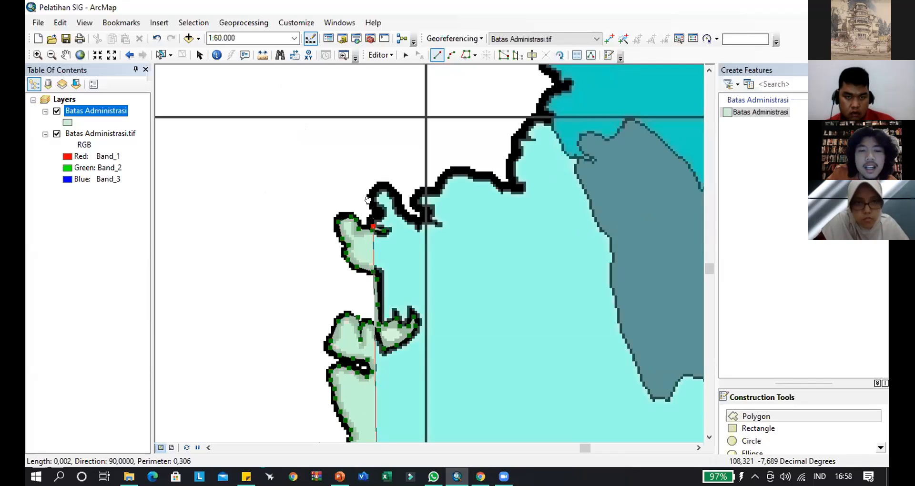
- Trace the boundary over the second rounded lobe of the light-cyan district and down its eastern side
click(372, 204)
click(375, 194)
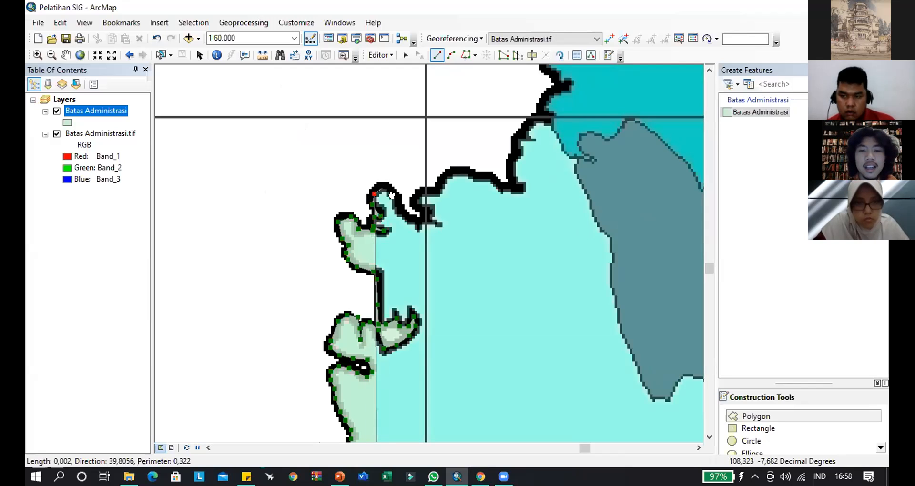
click(391, 197)
click(403, 217)
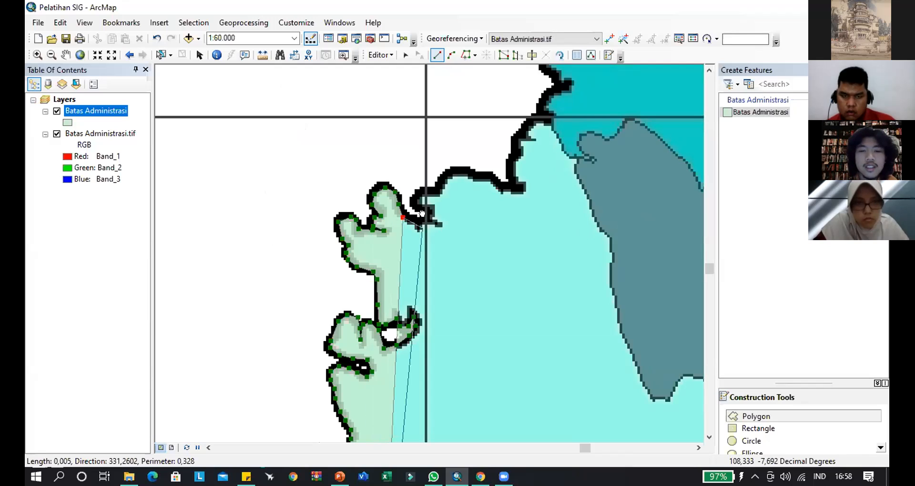
- Trace the sketch around the narrow notch beside the vertical gridline and northeast to the start of the broad arch
click(423, 229)
click(428, 219)
click(421, 210)
click(412, 206)
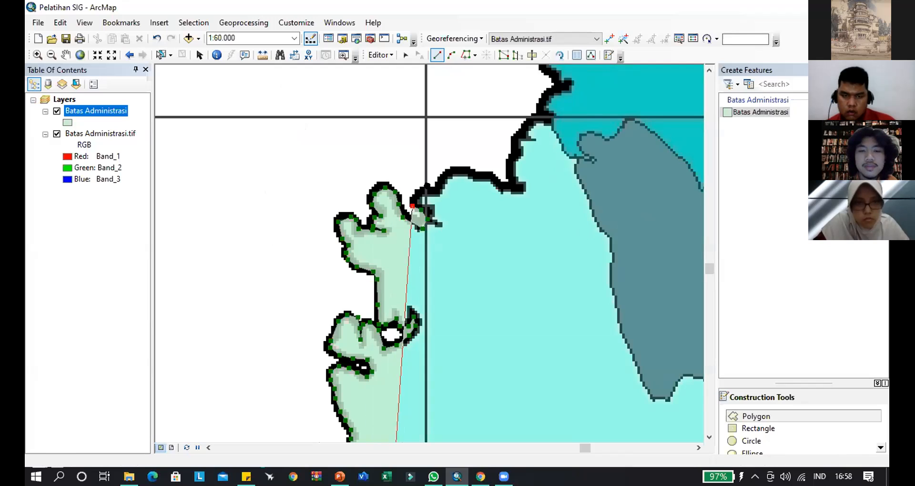
click(429, 187)
click(451, 175)
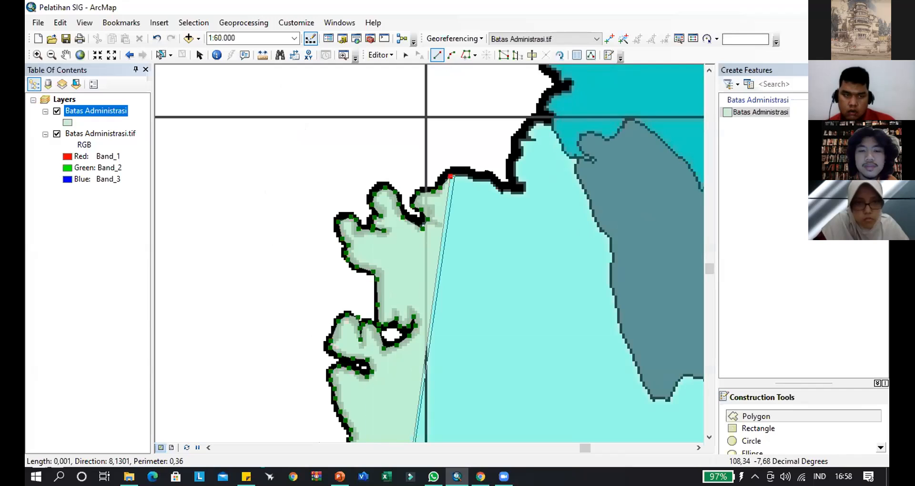
- Follow the broad arch of the light-cyan district's northern boundary east to the sharp corner below 7°40'0"S
click(464, 174)
click(482, 174)
click(496, 183)
click(506, 187)
click(515, 187)
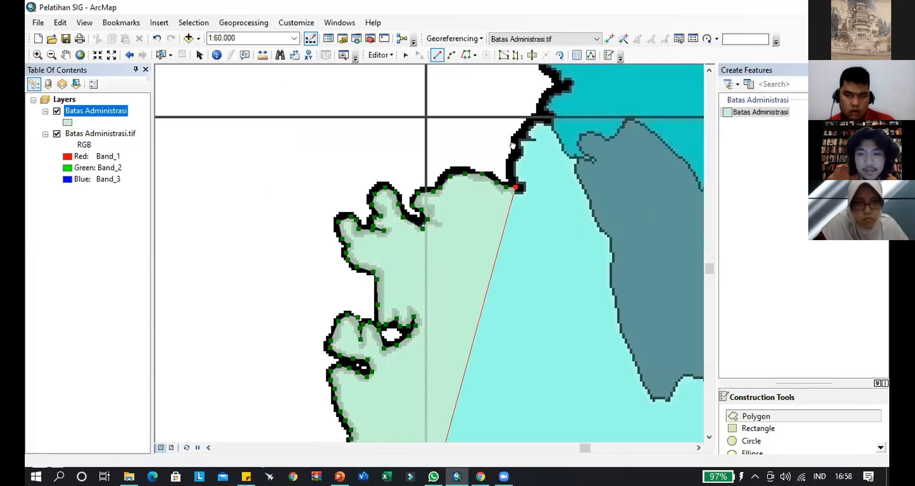
- Extend the boundary north from the corner past 7°40'0"S to the small notch on the teal district's west edge
click(515, 158)
click(524, 129)
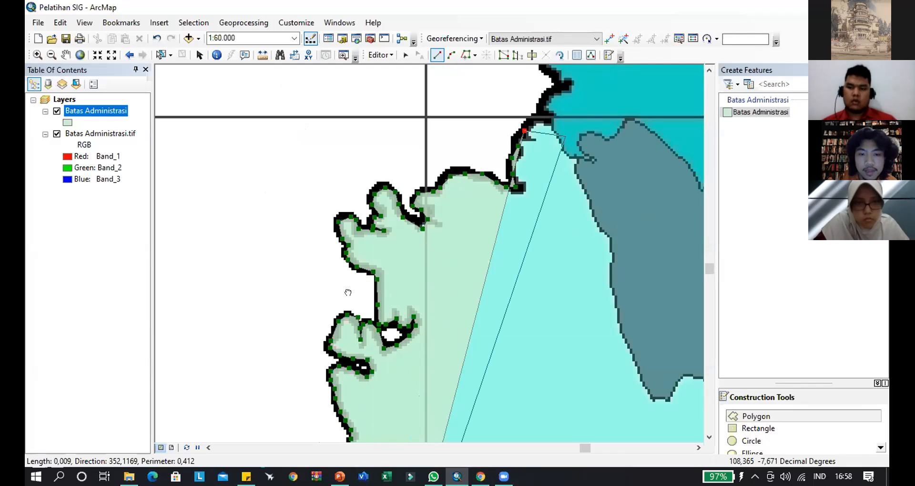
click(354, 271)
click(370, 256)
- Trace the teal district's west edge north from the small notch to the westward bulge, undoing the stray vertex placed outside the boundary
drag(375, 255, 388, 278)
scroll(391, 276, up, 5)
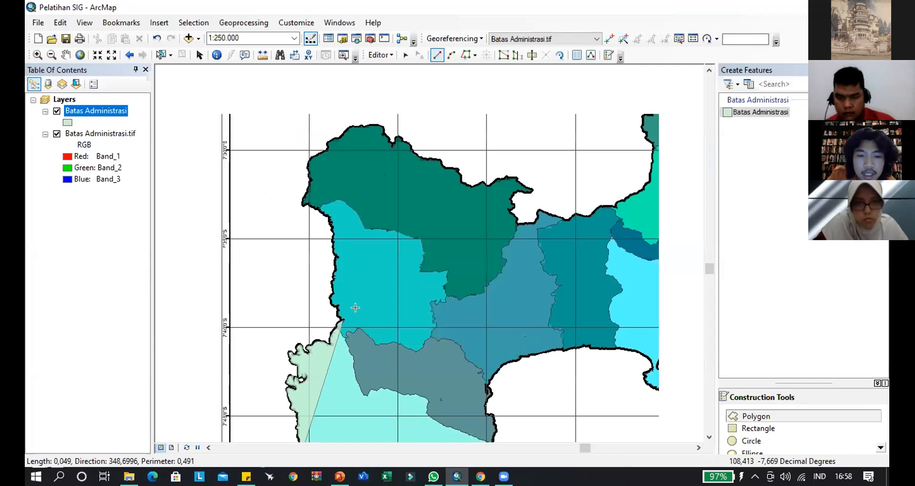
scroll(355, 307, down, 5)
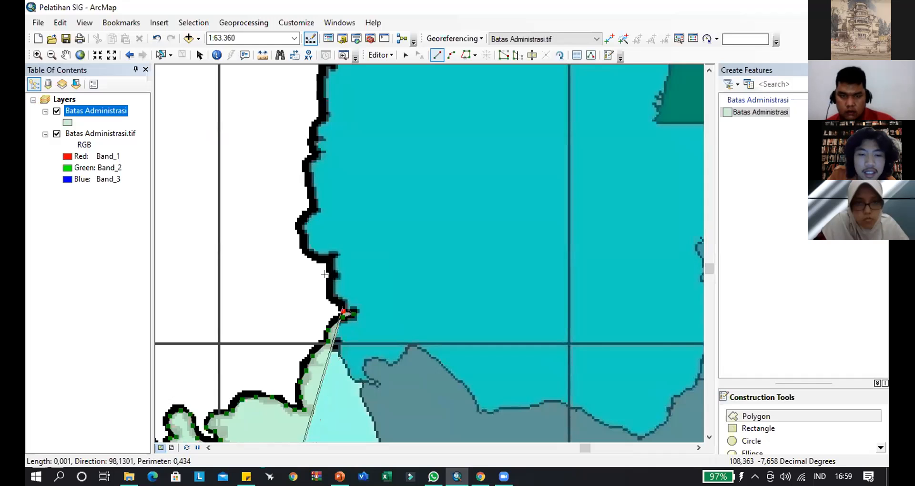
click(342, 302)
click(329, 298)
click(329, 278)
click(333, 267)
click(326, 256)
click(296, 248)
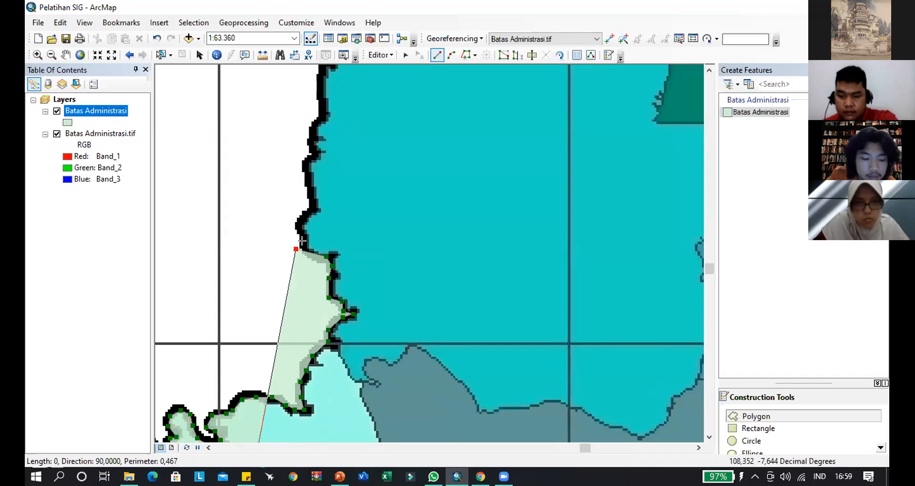
key(ctrl+z)
- Trace the teal district's west edge around the bulge and north to the next small projection
click(300, 228)
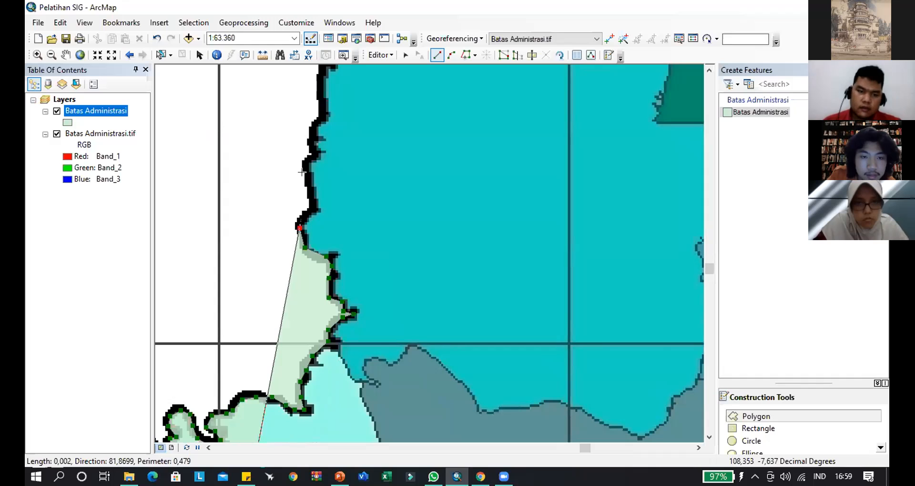
click(303, 218)
click(312, 206)
click(308, 173)
click(309, 162)
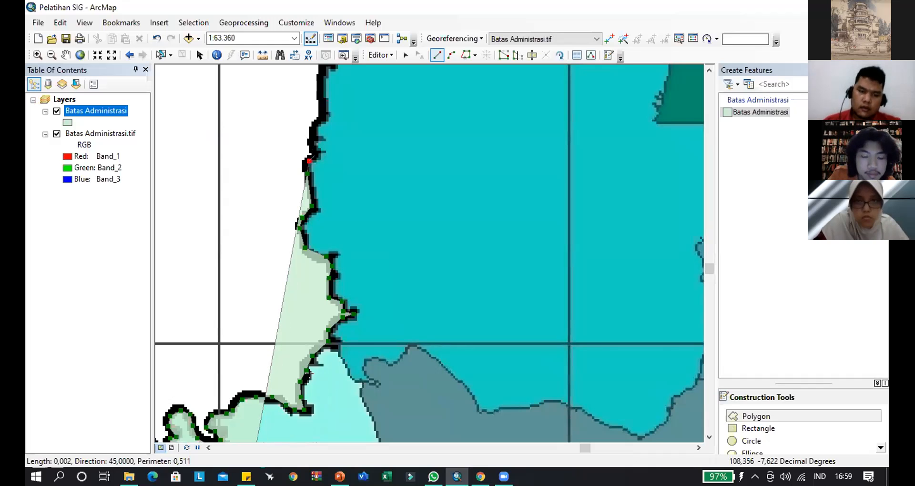
- Continue the sketch north along the teal district's west edge to just beyond the 7°35'0"S gridline
scroll(305, 365, up, 3)
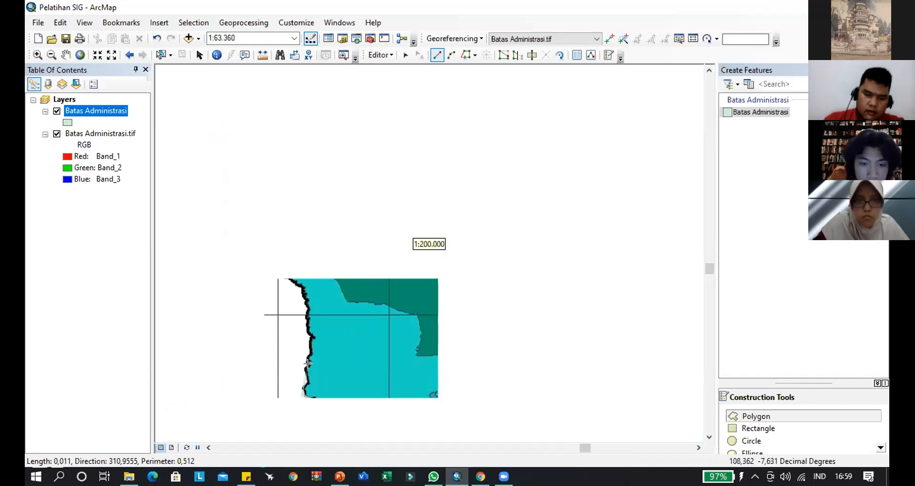
scroll(308, 364, down, 1)
click(312, 347)
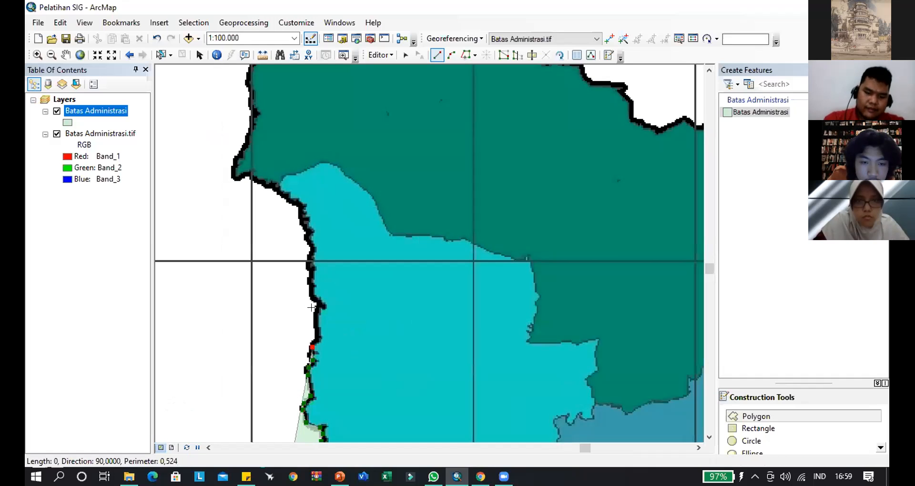
click(316, 323)
click(311, 295)
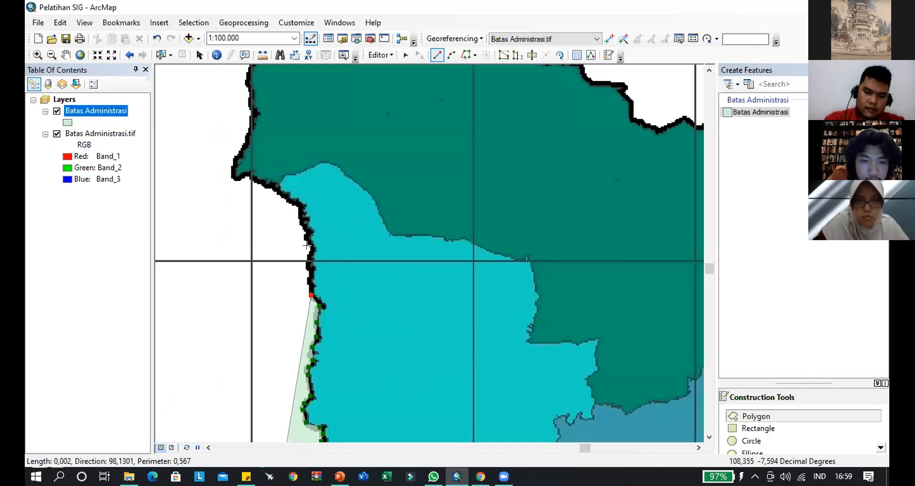
click(310, 262)
click(308, 237)
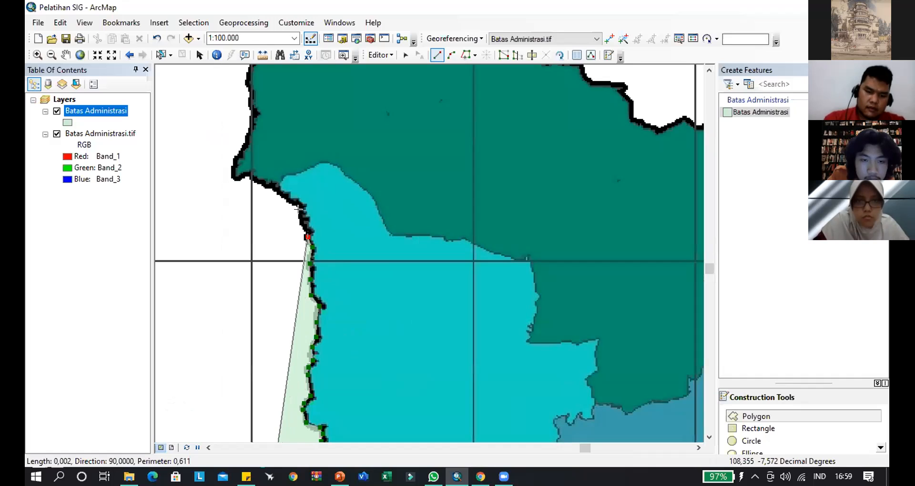
- Trace the boundary northwest past the teal district's upper end and around the dark-green district's western tip
click(285, 199)
click(273, 192)
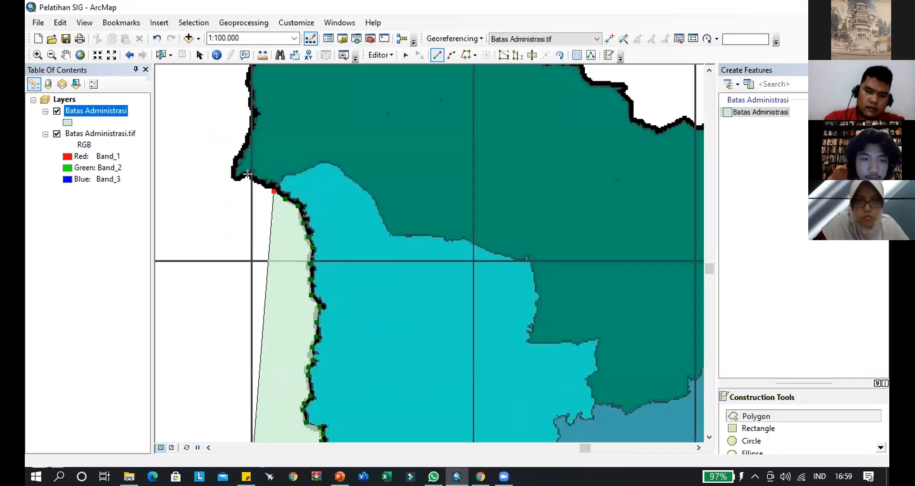
click(258, 181)
click(245, 175)
click(237, 153)
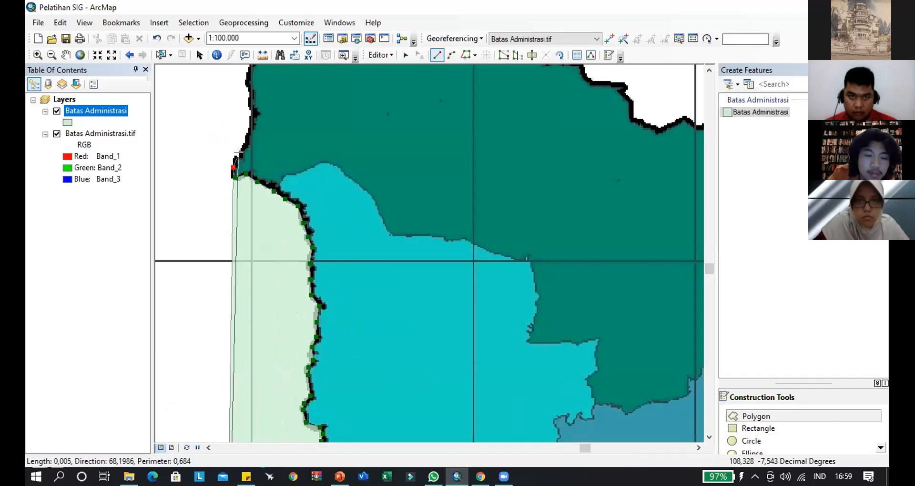
click(519, 442)
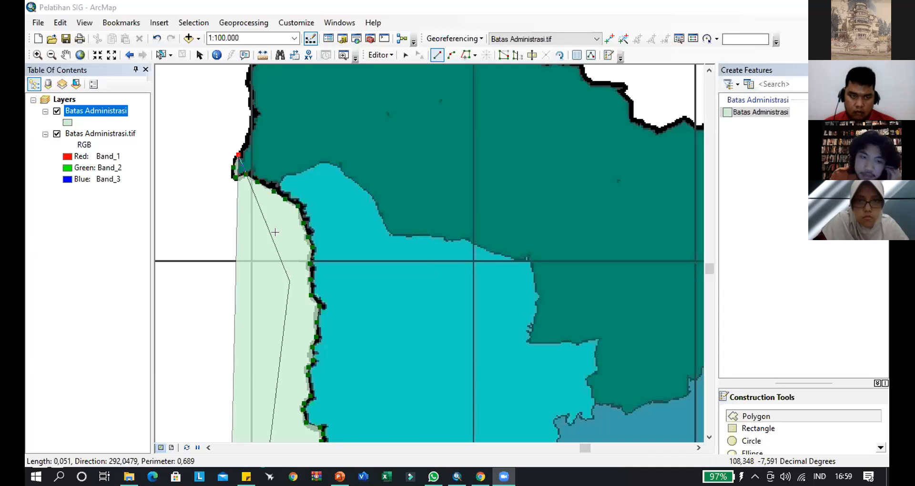
- Extend the polygon north along the dark-green district's west edge from its western tip to below the northwestern bend
drag(242, 146, 244, 312)
click(248, 309)
click(255, 292)
click(257, 275)
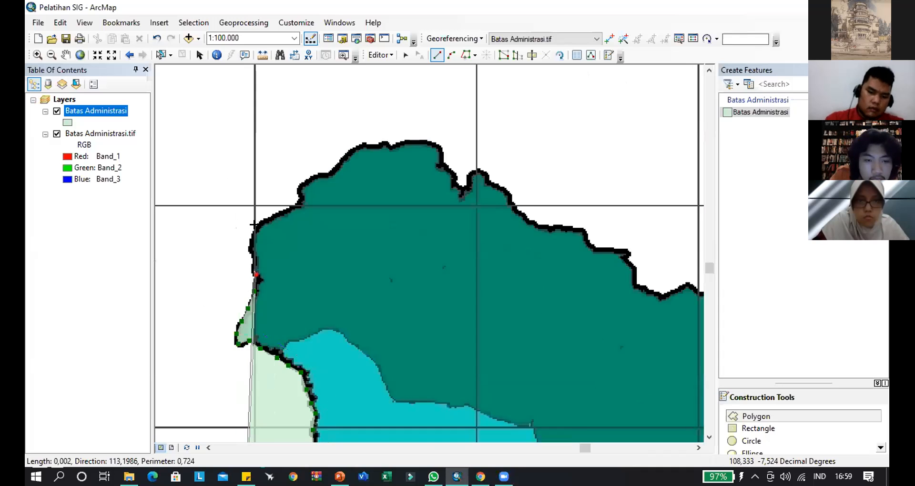
click(252, 258)
click(250, 243)
- Trace the dark-green district's northwestern edge across 7°30'0"S and around the shoulder to the foot of the next slope
click(267, 219)
click(289, 210)
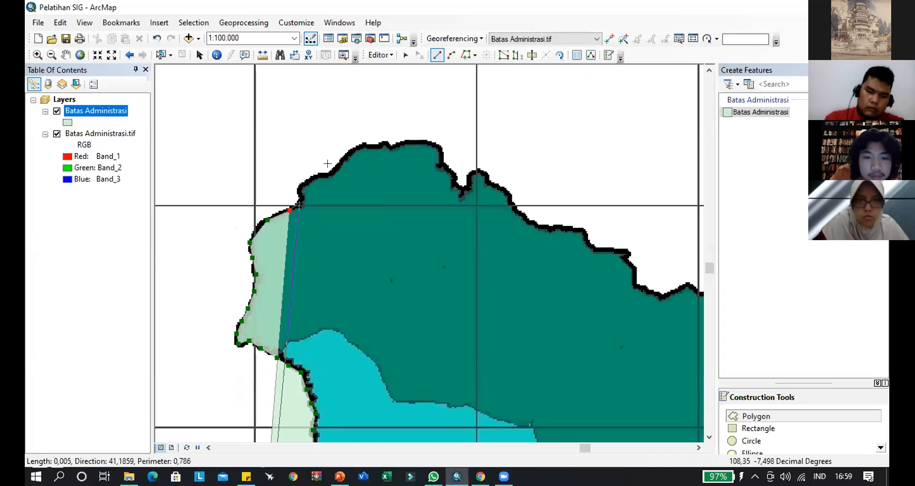
click(300, 201)
click(300, 190)
click(312, 179)
click(327, 176)
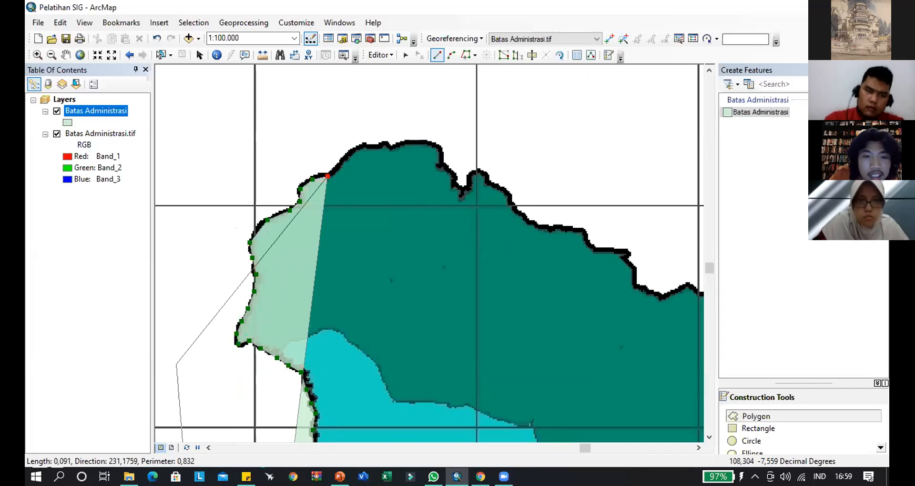
- Trace the boundary up the northwestern slope and onto the western part of the dark-green district's northern crest
click(336, 168)
click(351, 150)
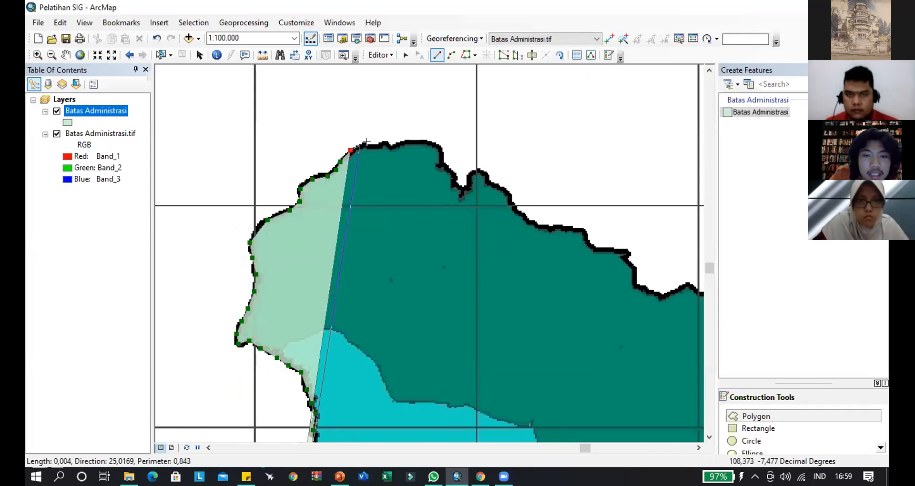
click(372, 146)
click(383, 145)
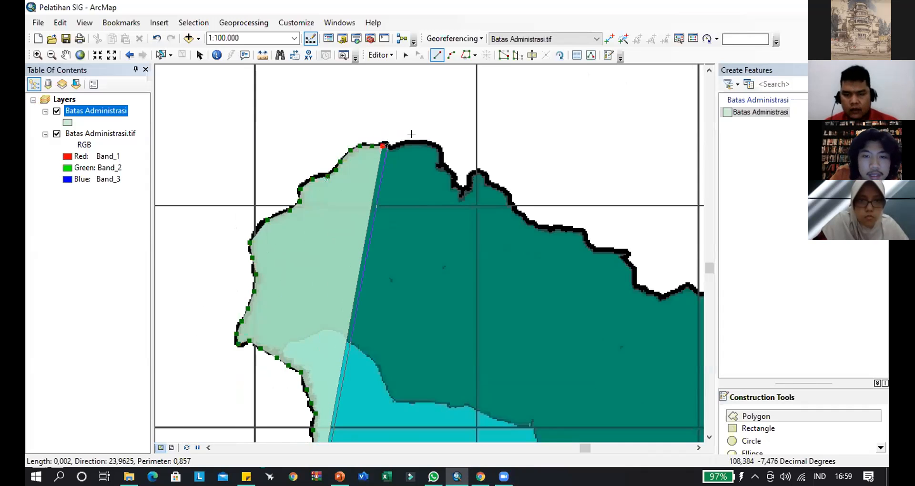
- Follow the rest of the northern crest east and down its far corner to the western rim of the deep notch
click(391, 143)
click(403, 142)
click(418, 139)
click(443, 153)
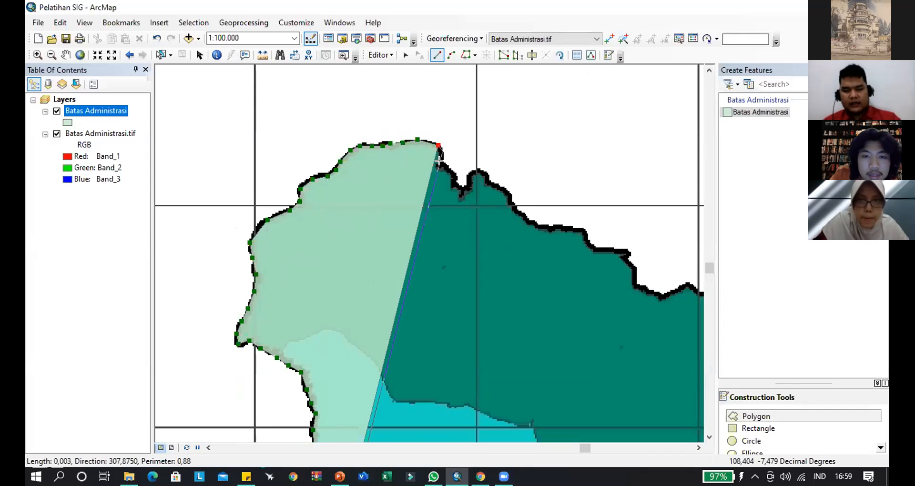
click(442, 165)
click(451, 171)
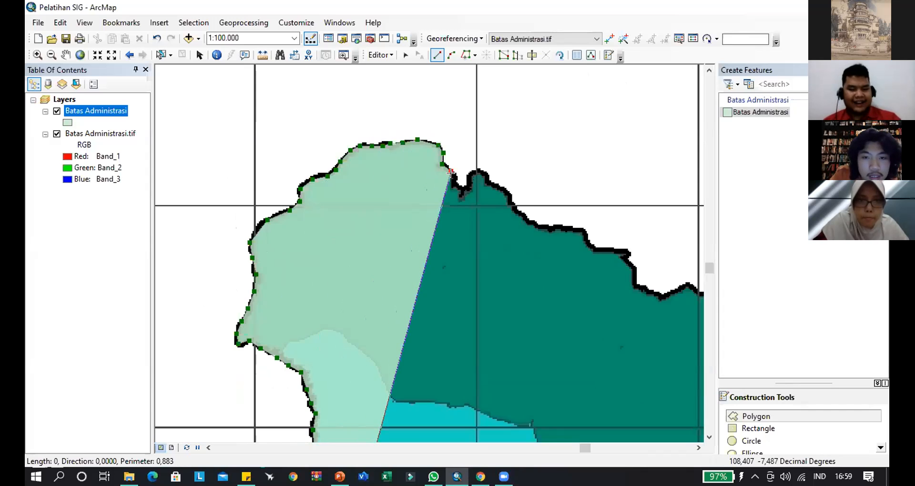
- Trace the polygon down the deep notch's western side, around its floor and up its eastern side to the small peak
click(455, 178)
click(456, 184)
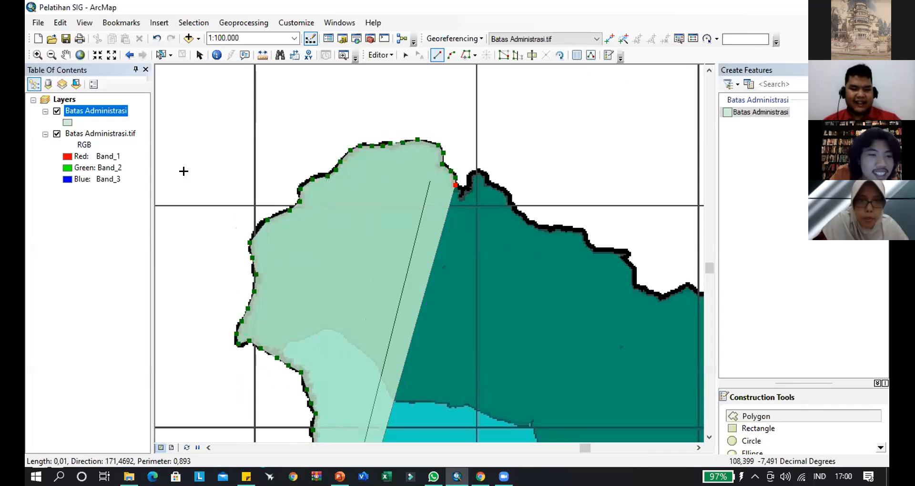
ctrl+click(101, 133)
right_click(101, 134)
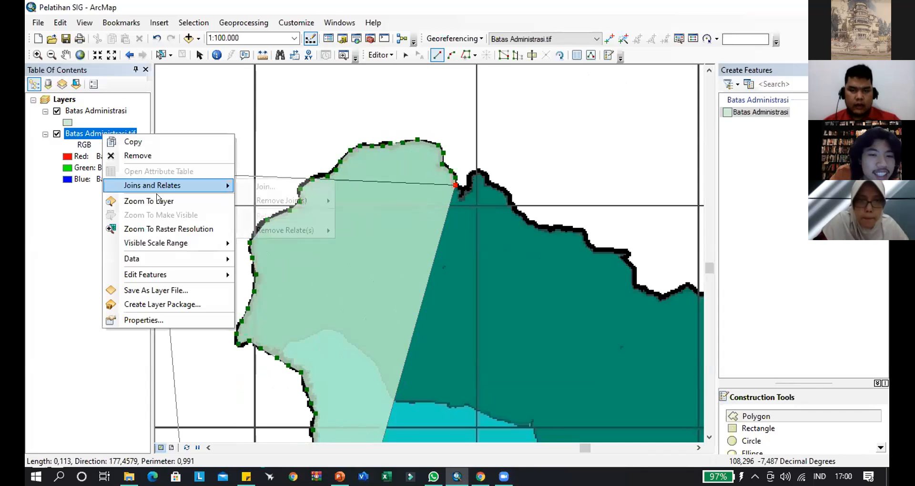
click(178, 201)
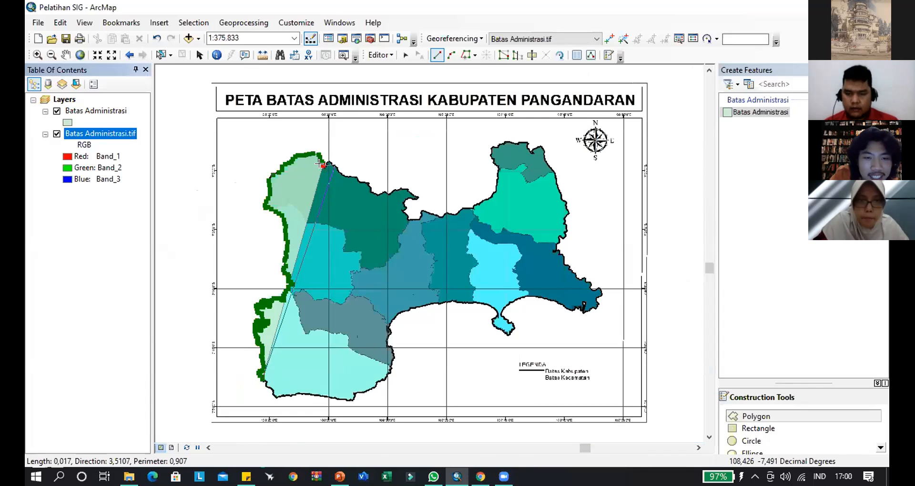
scroll(318, 155, up, 5)
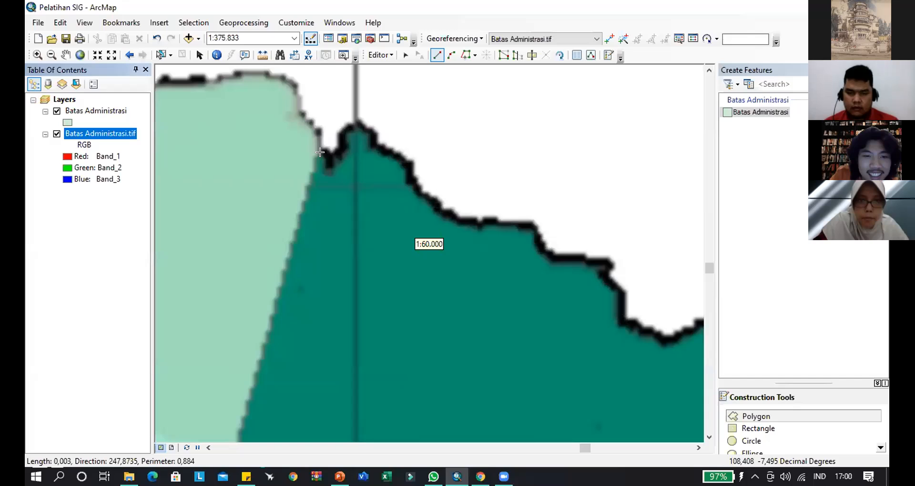
click(324, 202)
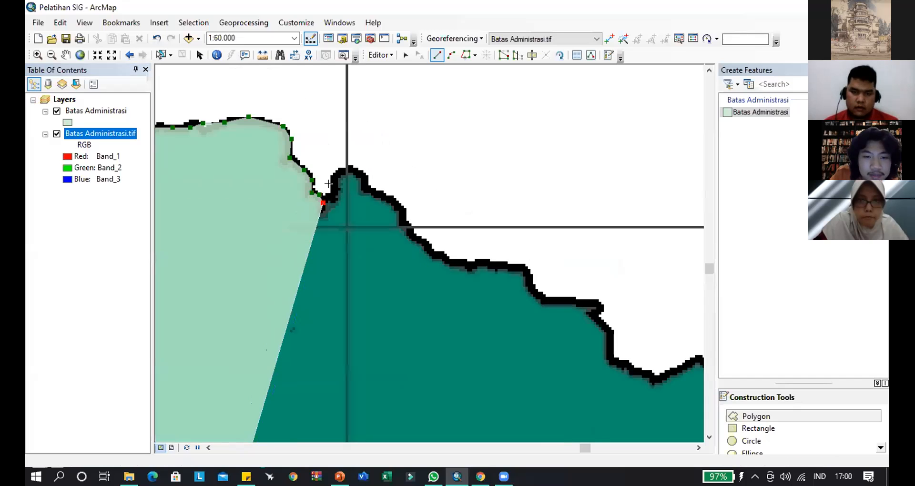
click(329, 196)
click(333, 184)
click(341, 169)
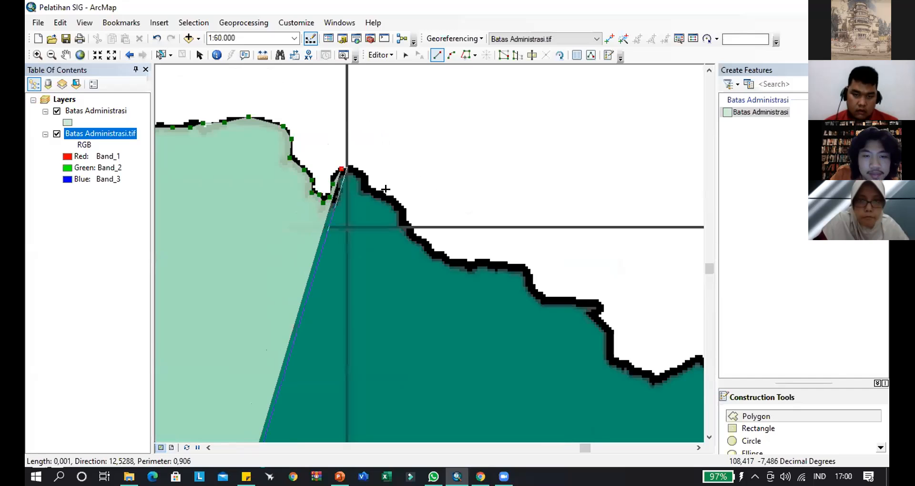
- Continue the boundary over the small peak east of the notch and down the slope to the horizontal grid line
click(358, 168)
click(364, 177)
click(366, 188)
click(388, 197)
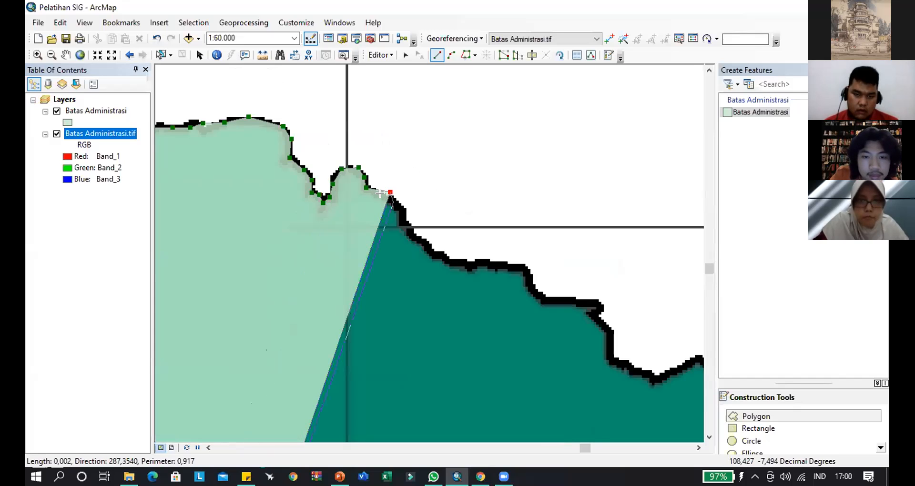
click(393, 203)
click(403, 213)
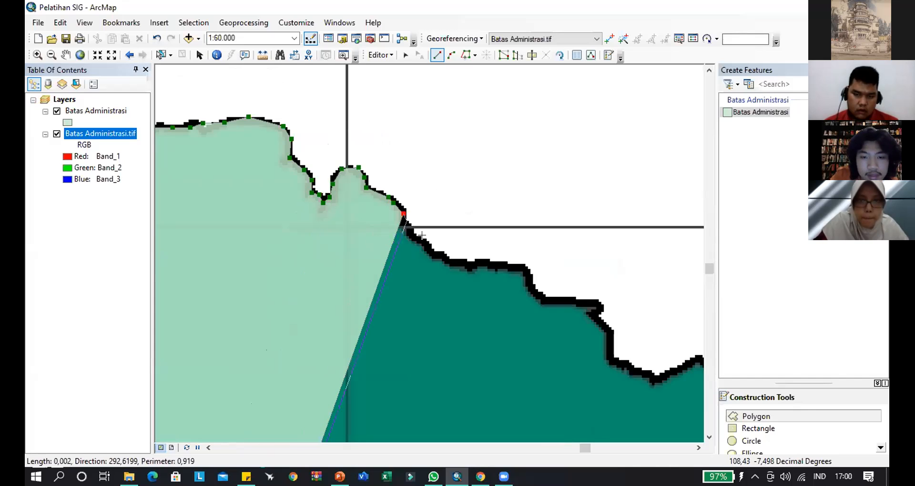
click(407, 222)
- Trace the dark-green district's northern edge southeast from the grid line and along the first flat ledge
click(412, 231)
click(428, 245)
click(448, 257)
click(465, 263)
click(487, 266)
click(515, 269)
- Follow the boundary down off the first ledge, east along the second ledge and around its small hooked end
mouse_move(519, 271)
mouse_down()
mouse_move(261, 192)
mouse_move(247, 170)
mouse_up()
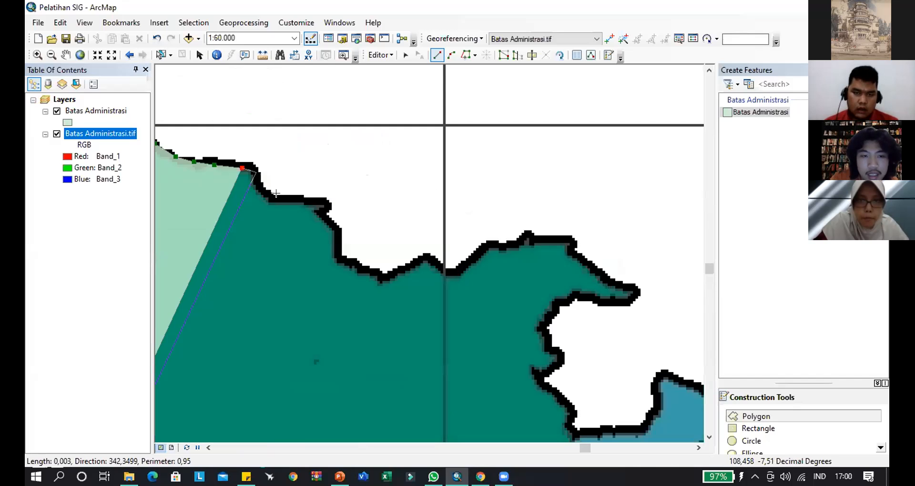
click(258, 173)
click(263, 190)
click(281, 198)
click(306, 198)
click(325, 199)
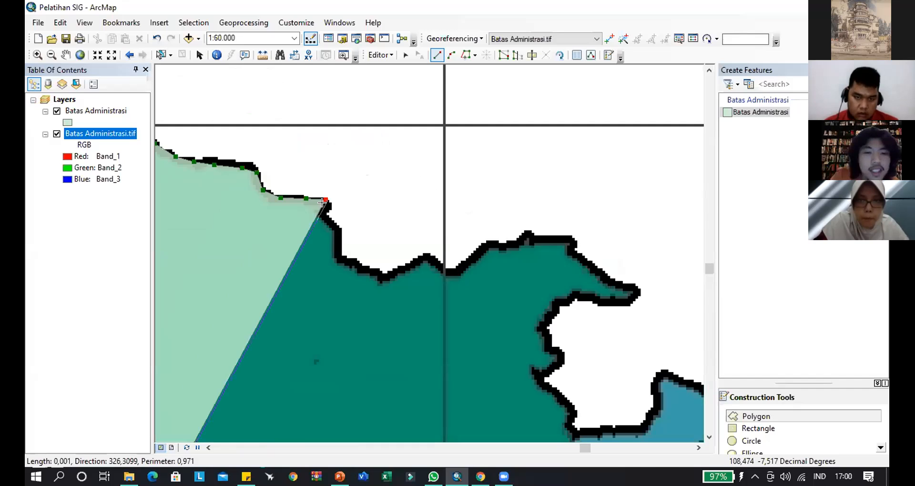
click(327, 207)
click(320, 215)
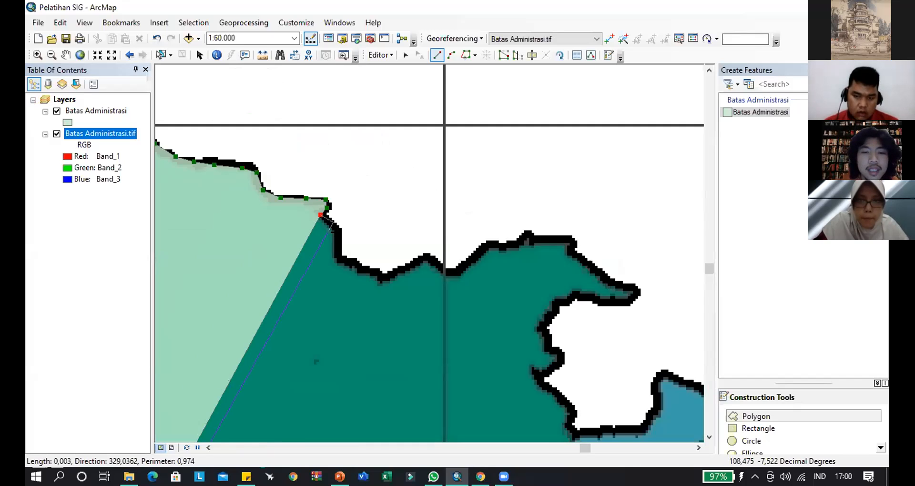
- Trace the steep drop below the hooked ledge and follow the edge southeast around the bottom of the dip
click(339, 235)
click(340, 250)
click(342, 257)
click(352, 261)
click(366, 269)
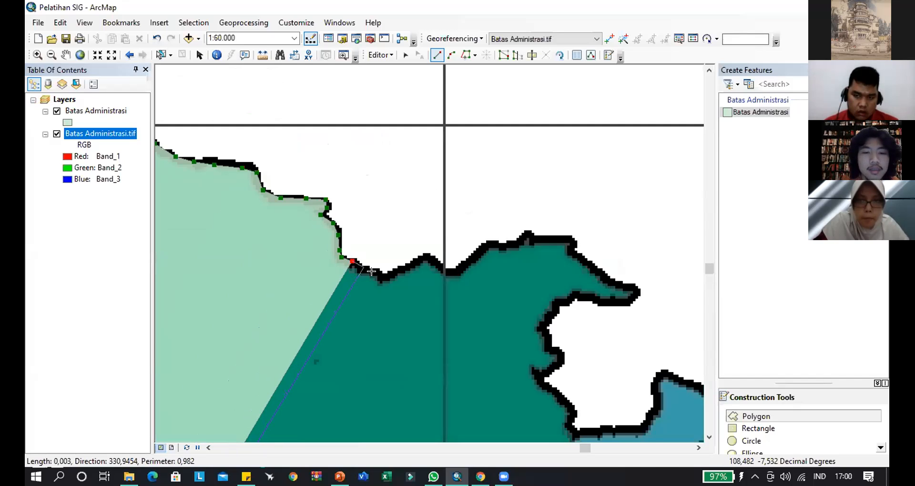
click(382, 276)
click(394, 277)
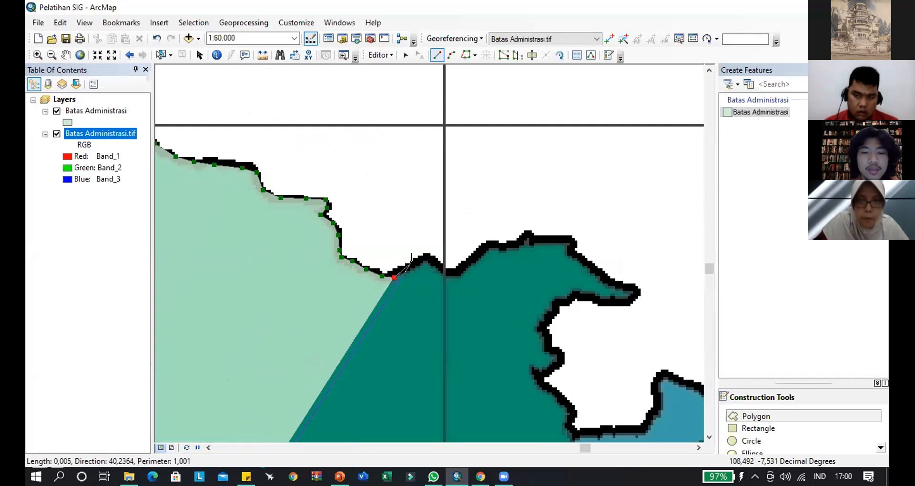
- Extend the boundary over the low peak and through the small valley just east of the vertical grid line
click(417, 261)
click(427, 256)
click(436, 261)
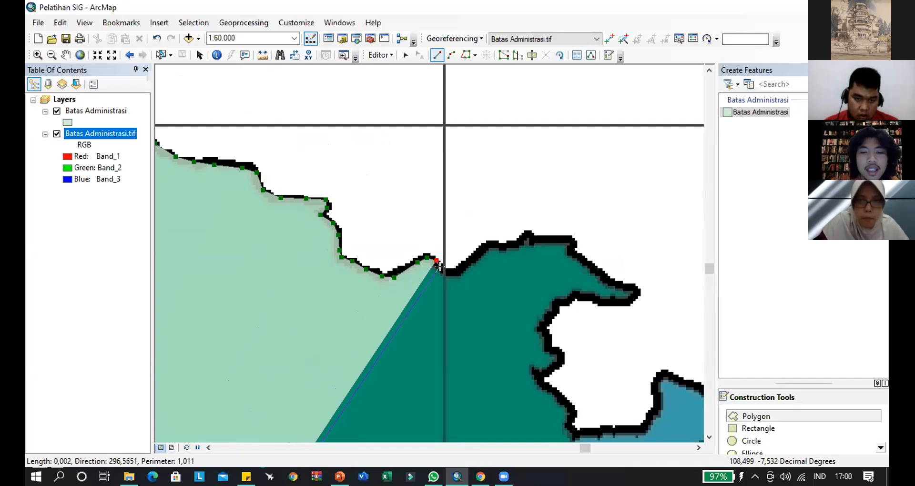
click(446, 273)
click(456, 276)
click(463, 267)
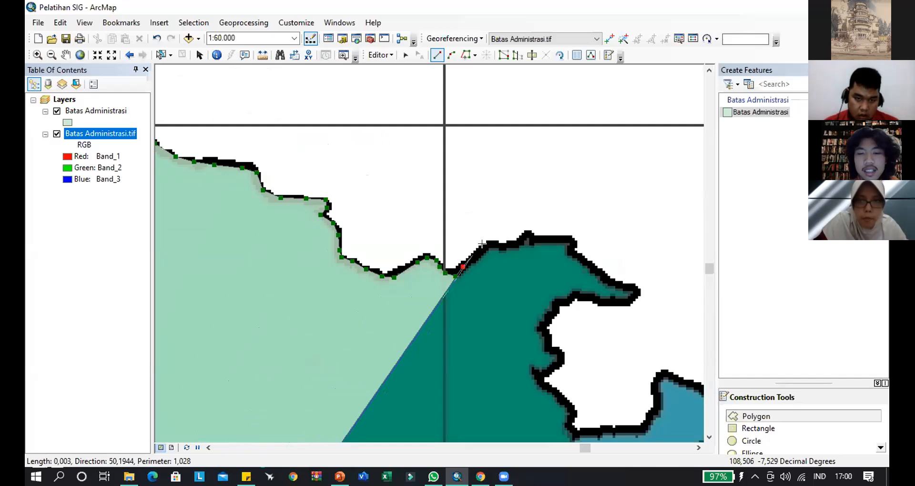
- Trace the dark-green district's edge up the slope from the valley and over the small spike on its crest
click(472, 255)
click(487, 246)
click(501, 246)
click(508, 246)
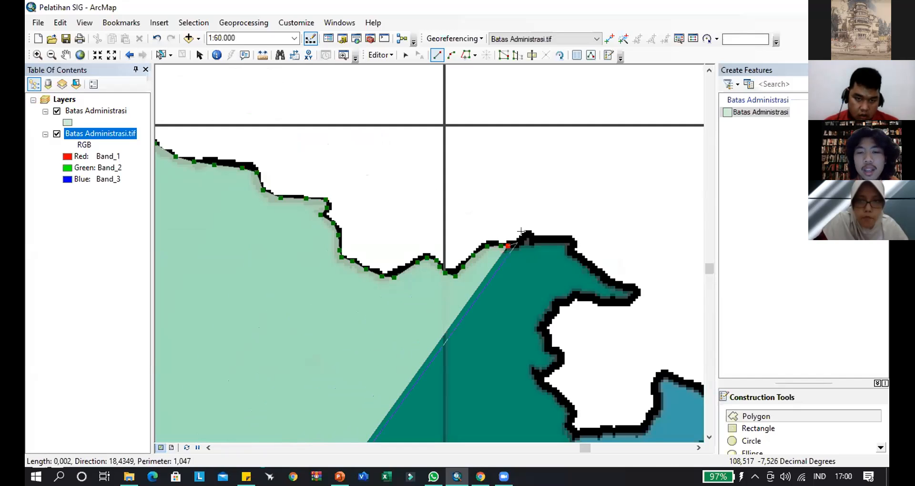
click(517, 242)
click(525, 234)
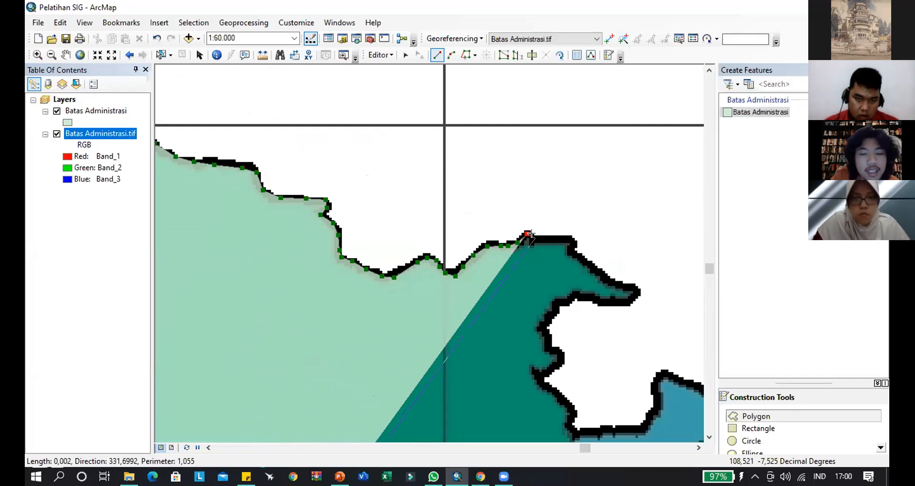
click(534, 238)
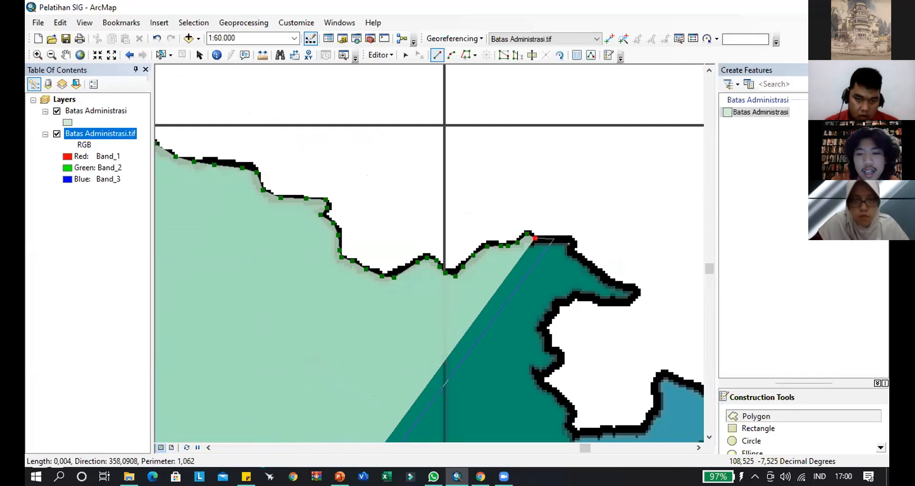
- Follow the crest east from the spike and down the slope to the tip of the dark-green district's eastern spur
click(555, 238)
click(569, 239)
click(575, 247)
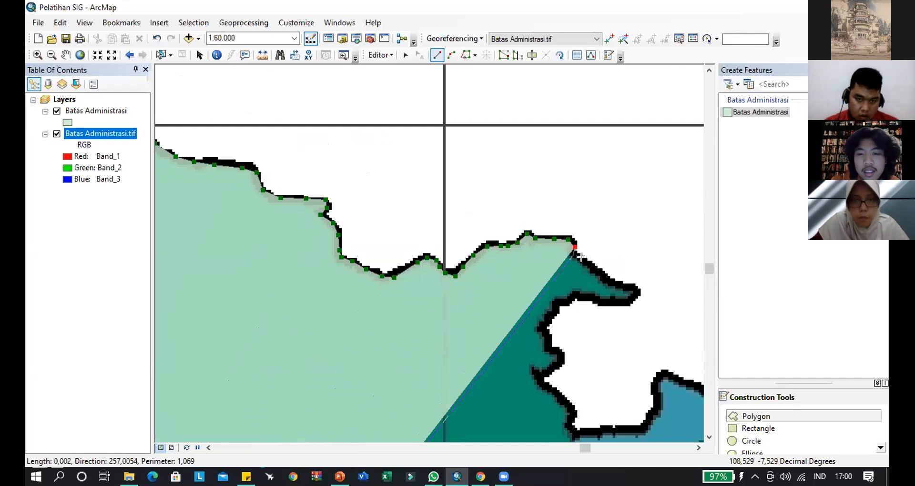
click(574, 255)
click(585, 262)
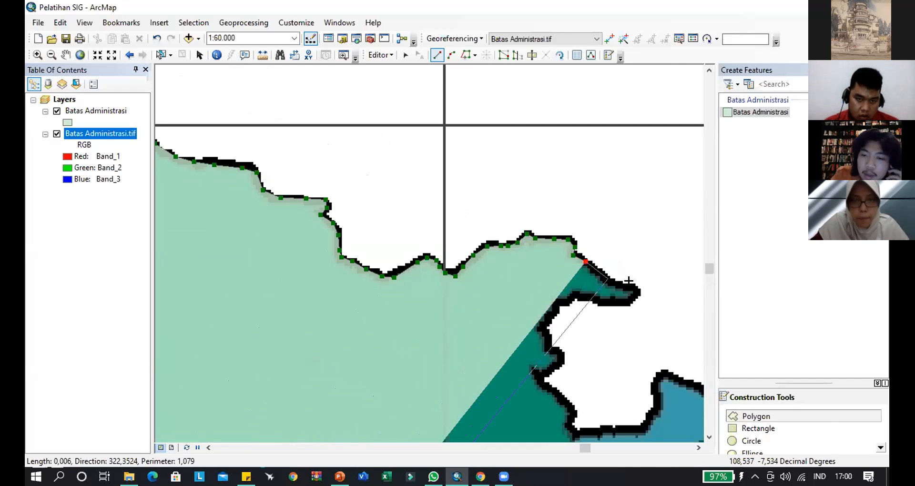
click(607, 278)
click(623, 284)
click(638, 291)
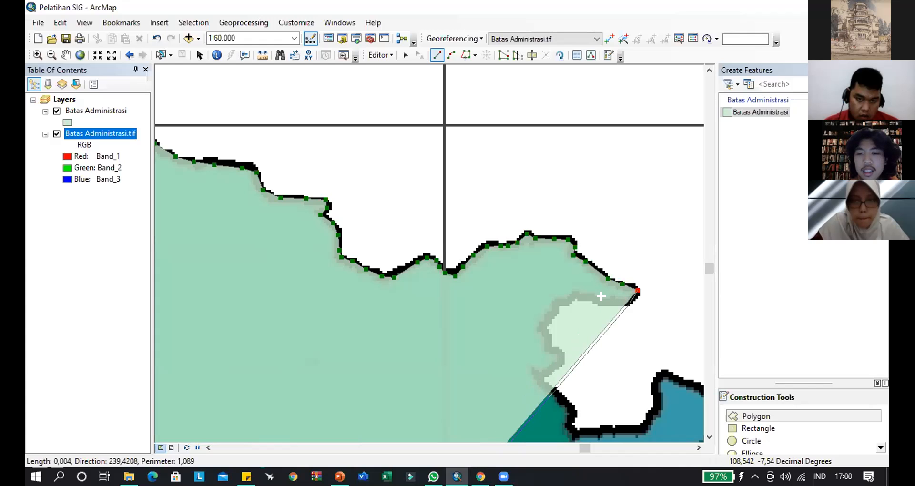
- Round the eastern spur's tip and trace back west along its underside to the upper western corner of the bay
click(634, 301)
click(617, 301)
click(592, 303)
click(584, 296)
click(559, 301)
click(552, 314)
- Trace down the upper part of the bay's western side to the tip of the small westward notch
click(544, 321)
click(546, 331)
click(550, 342)
click(559, 353)
click(554, 366)
click(536, 372)
- Continue from the small westward notch down the rest of the bay's western side to its southwestern corner
drag(458, 316, 273, 125)
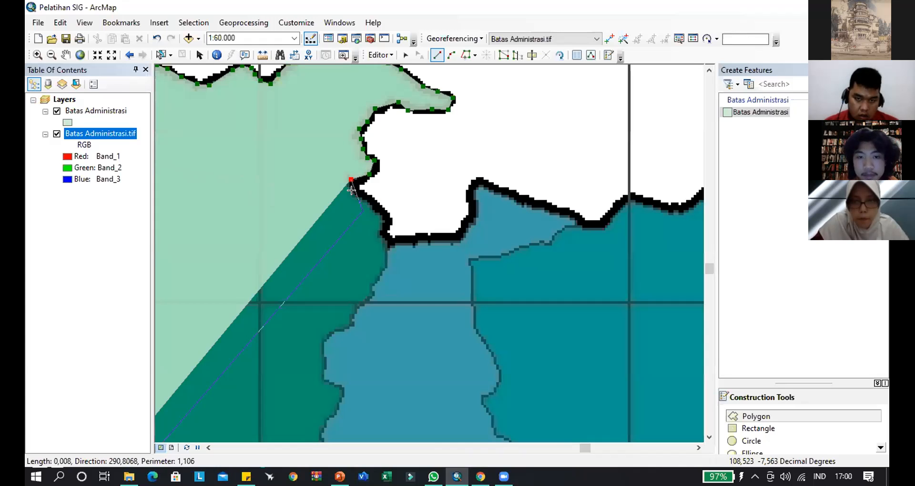
click(356, 191)
click(364, 194)
click(375, 200)
click(382, 210)
click(388, 220)
click(387, 229)
click(388, 236)
- Trace the bay's floor eastward and its eastern side north to the top corner of the blue district
click(405, 240)
click(435, 237)
click(455, 237)
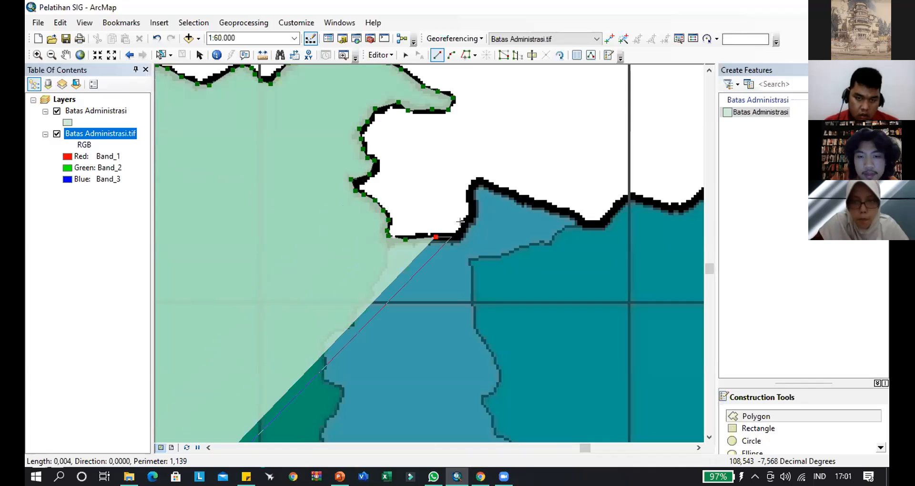
click(467, 223)
click(474, 184)
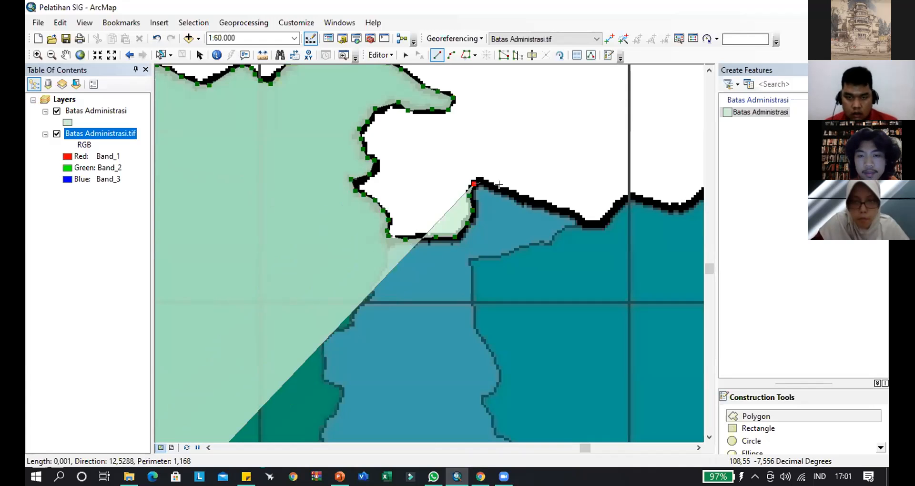
- Follow the blue district's northern edge down through the low point and up to the peak at the vertical grid line
click(485, 181)
click(530, 197)
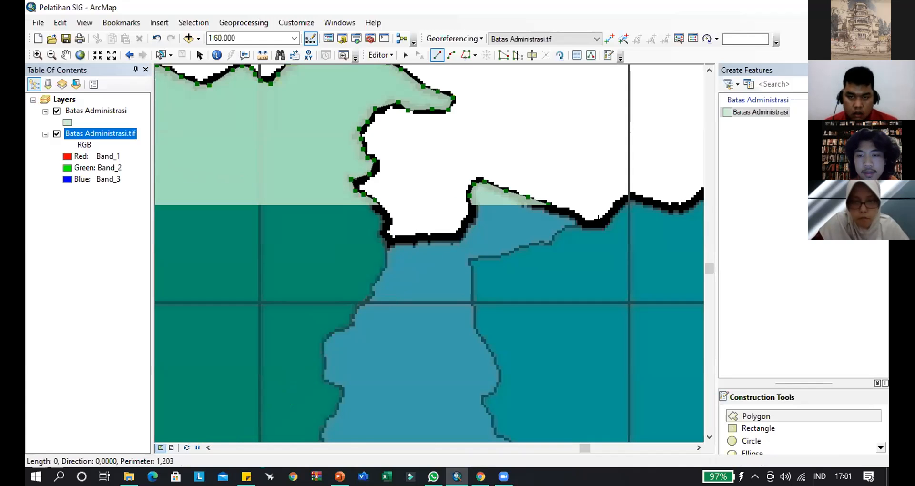
click(591, 223)
click(602, 223)
click(621, 203)
click(635, 197)
- Trace the teal district's northern edge through the dip and along its flat crest to the bright-green district's corner
drag(633, 202, 232, 142)
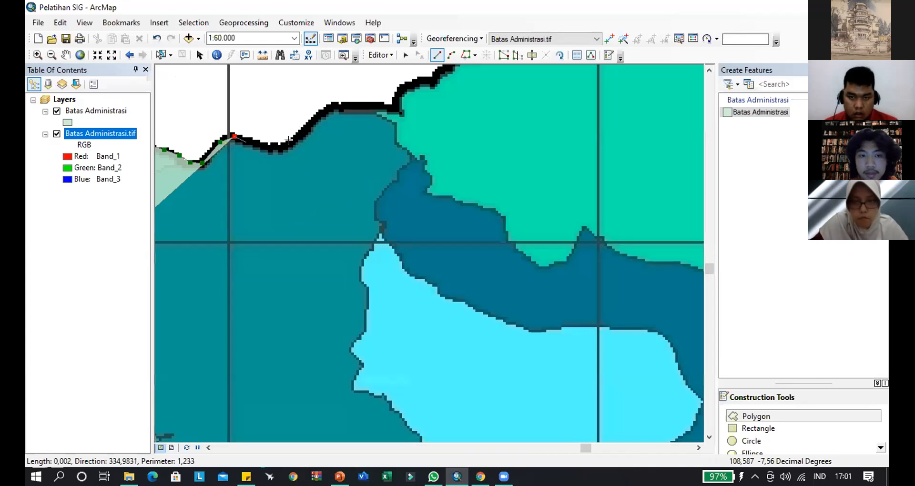
click(250, 144)
click(276, 148)
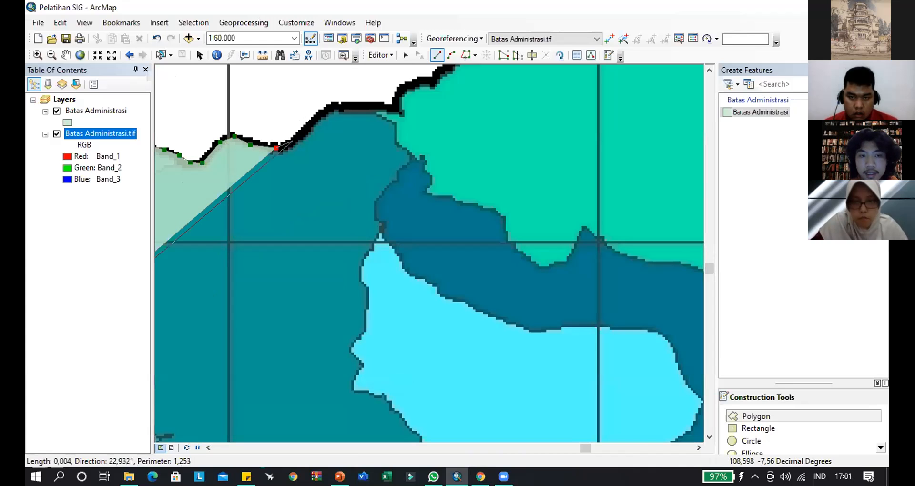
click(293, 140)
click(309, 124)
click(331, 107)
click(364, 106)
click(395, 107)
- Trace northeast along the bright-green district's southwestern edge and up the lower part of its steep western side
drag(436, 114, 261, 295)
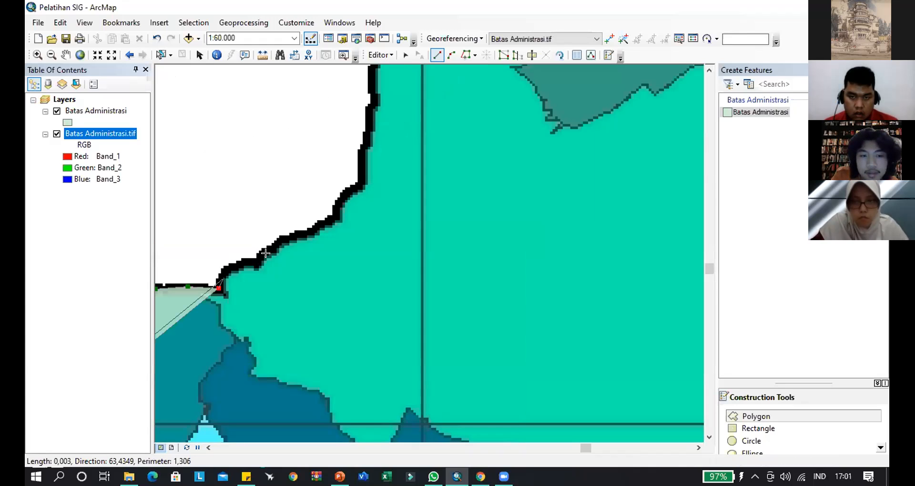
double_click(330, 201)
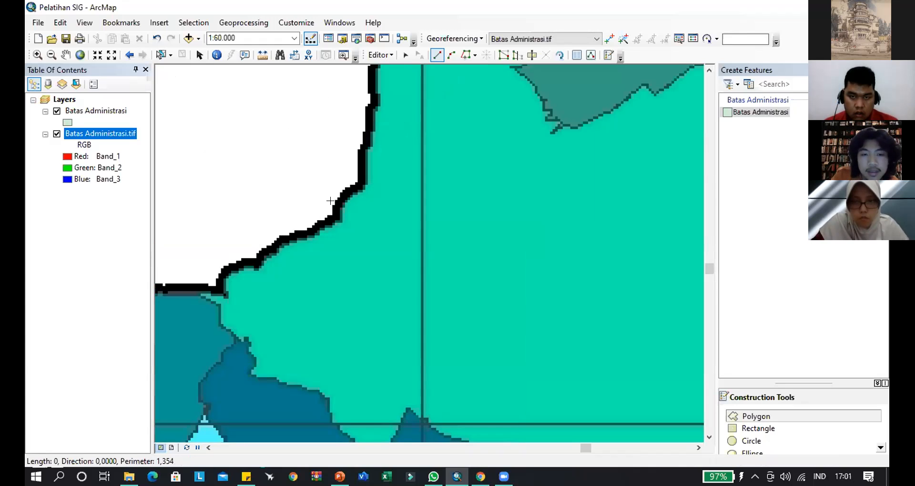
click(337, 193)
drag(382, 183, 293, 273)
click(269, 275)
click(276, 240)
click(281, 214)
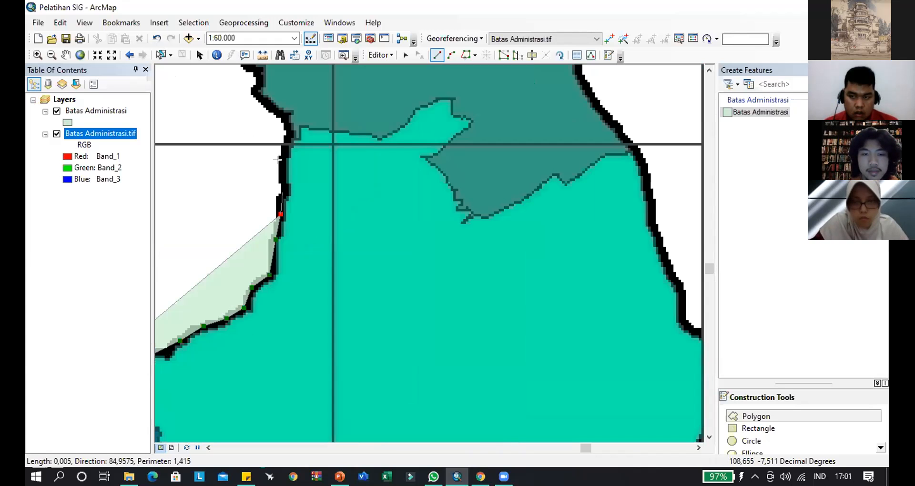
- Extend the boundary north across the horizontal grid line and northwest onto the grey-green district's western edge
click(283, 190)
click(282, 163)
click(288, 135)
click(286, 122)
click(270, 107)
- Trace the grey-green district's western edge around its small bend and north to just below the northwestern corner
mouse_move(294, 162)
mouse_down()
mouse_move(330, 213)
mouse_move(354, 356)
mouse_up()
click(318, 291)
click(315, 280)
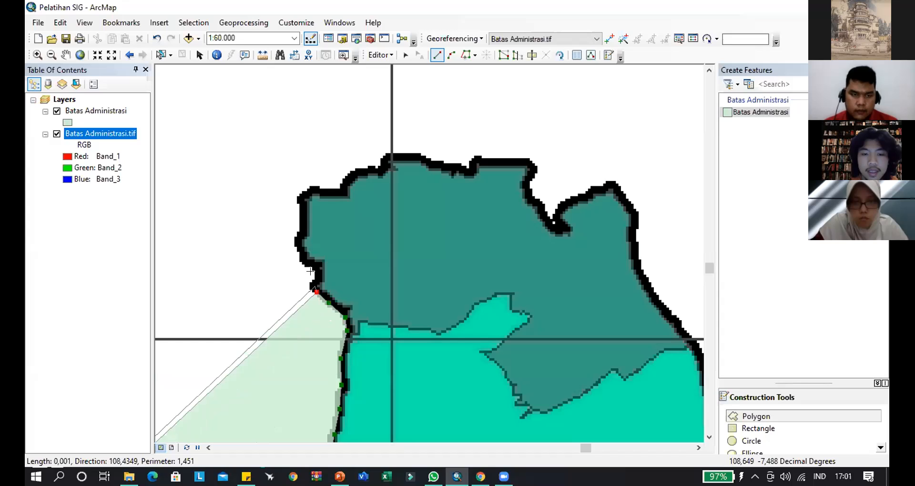
click(316, 269)
click(298, 238)
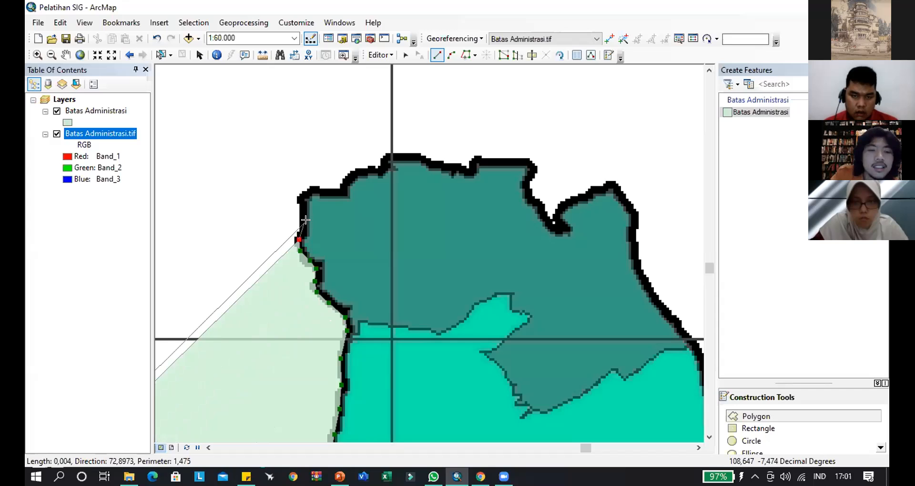
click(302, 208)
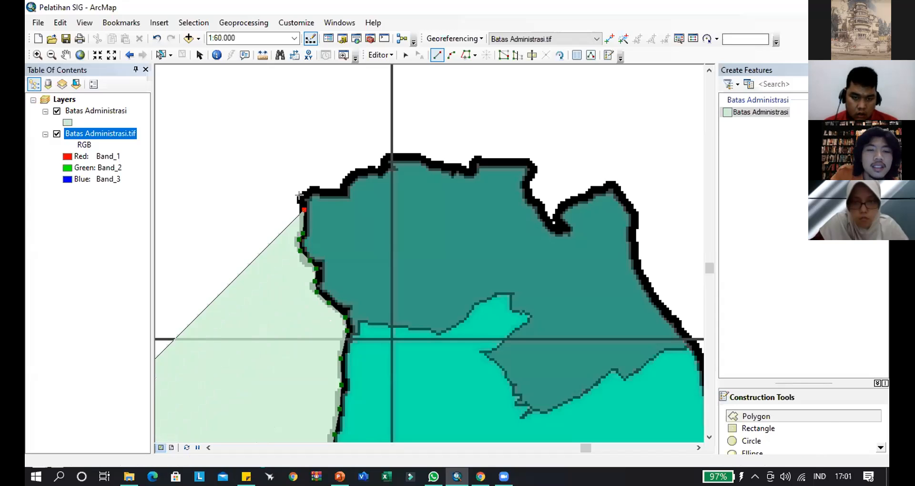
- Round the grey-green district's northwestern corner and follow the short ledge to the start of the next rise
click(301, 198)
click(314, 189)
click(327, 190)
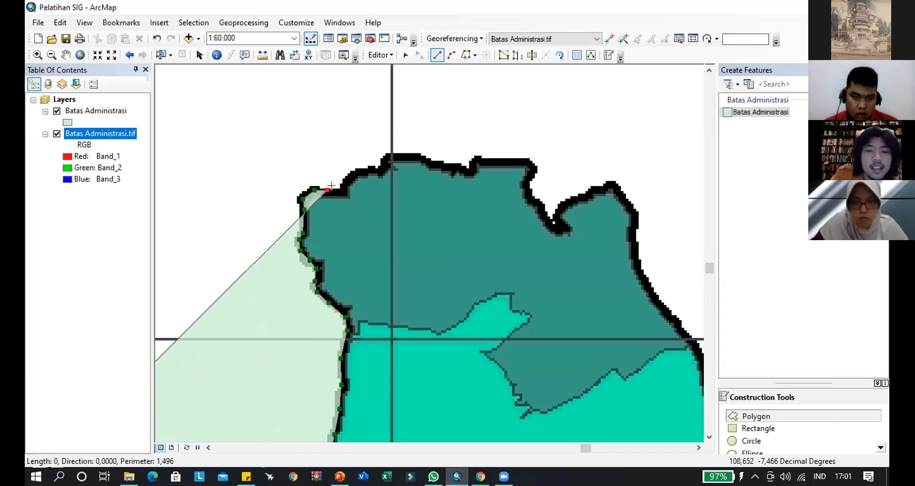
click(343, 192)
click(348, 178)
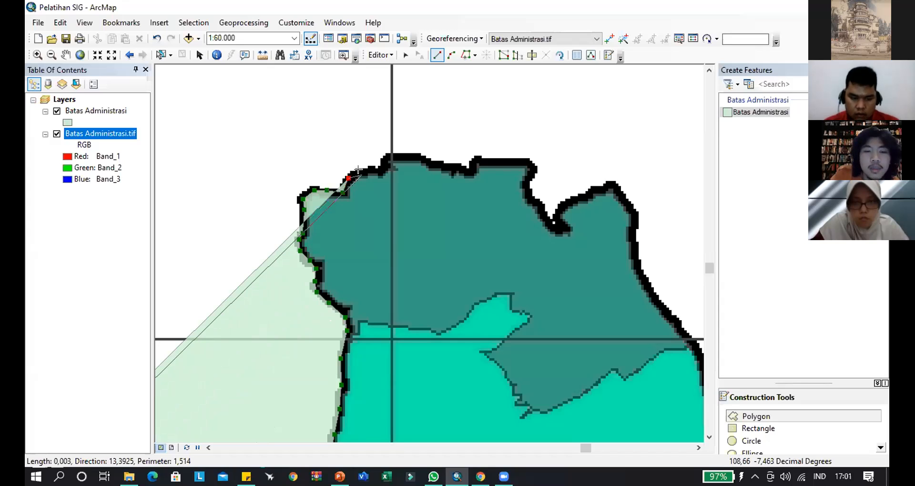
- Trace the grey-green district's northern edge up onto its crest, ending a little east of the vertical grid line
click(364, 169)
click(378, 170)
click(382, 173)
click(390, 156)
click(409, 156)
click(422, 159)
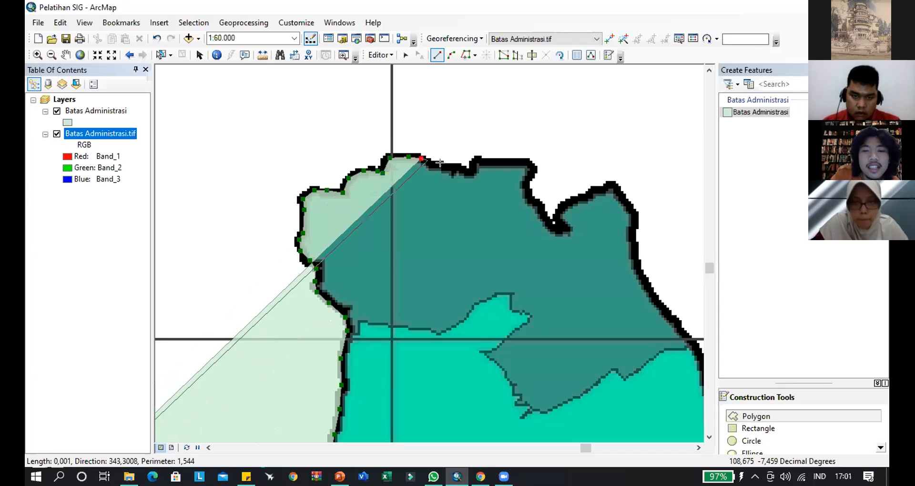
- Trace the grey-green district's northern edge east through the shallow dip and along the flat top to its eastern corner
click(444, 167)
click(462, 170)
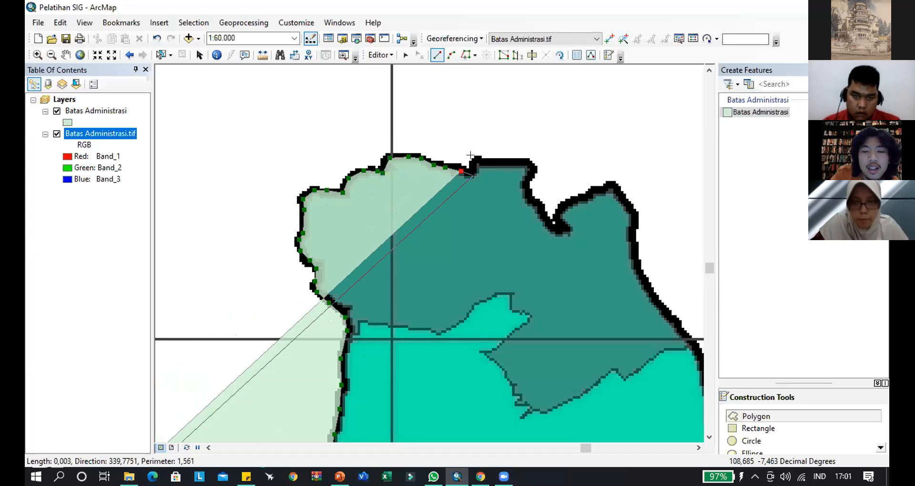
click(473, 173)
click(477, 159)
click(502, 161)
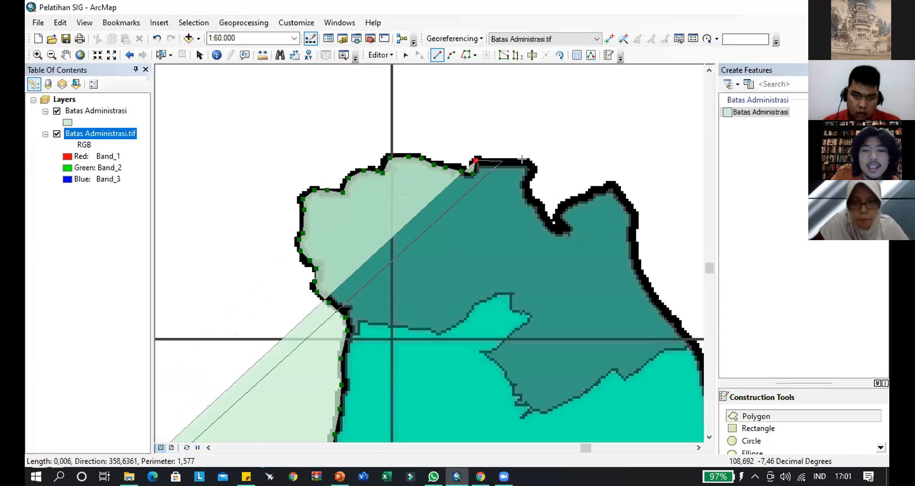
click(524, 163)
click(534, 166)
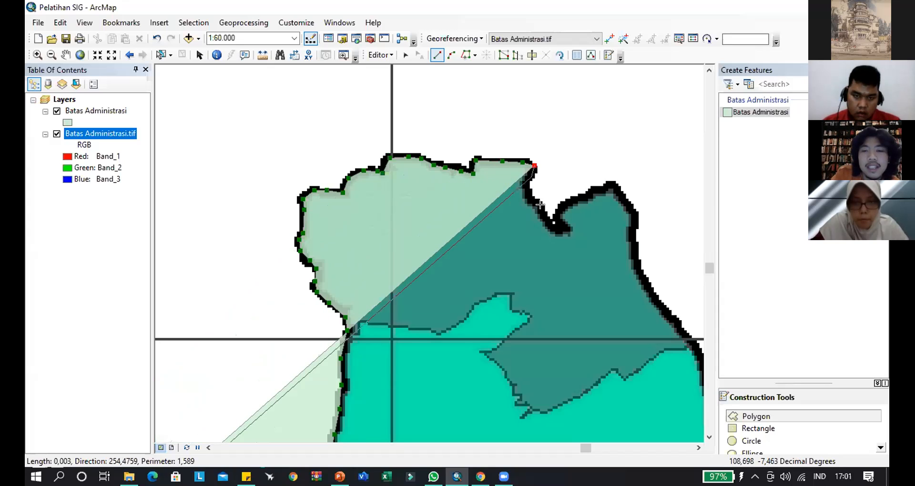
- Follow the grey-green district's northern edge southeast down to the bottom of the deep notch
click(530, 179)
click(533, 196)
click(544, 210)
click(552, 224)
click(564, 230)
- Trace out of the notch and northeast up to the grey-green district's second crest
click(560, 214)
click(566, 201)
click(582, 196)
click(601, 188)
click(610, 185)
- Extend the boundary down the grey-green district's eastern edge to the horizontal grid line
click(625, 196)
click(634, 212)
click(631, 245)
click(636, 265)
click(644, 284)
drag(667, 327, 401, 155)
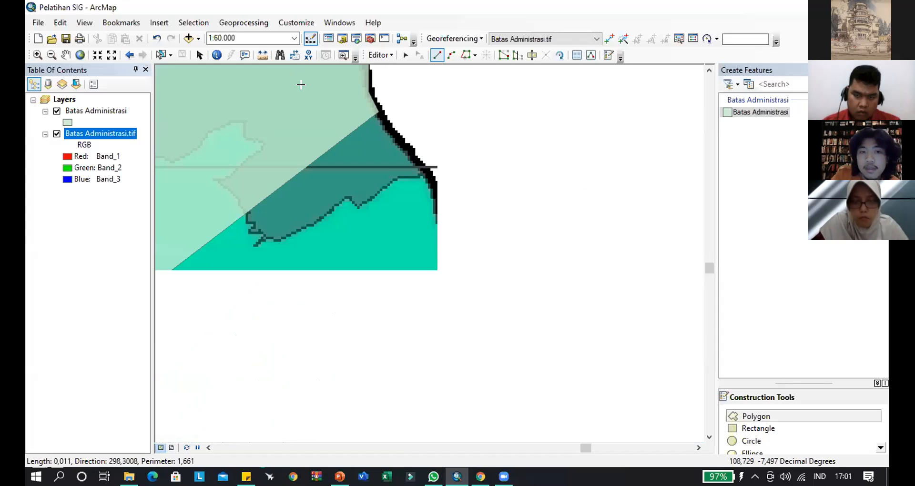
click(324, 106)
- Trace the bright green district's eastern edge southeast from the horizontal grid line to the start of the straight drop
click(338, 128)
click(341, 152)
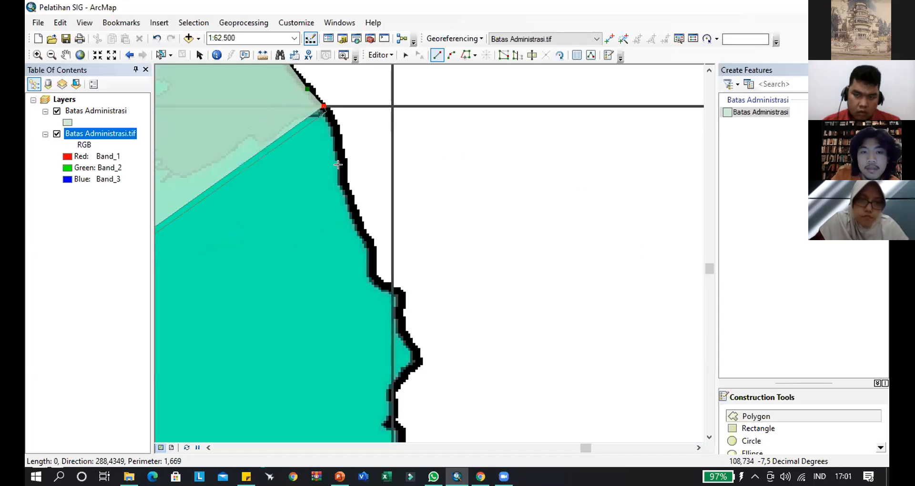
click(343, 172)
click(347, 192)
click(357, 217)
click(364, 234)
click(372, 249)
- Continue the bright green district's edge down the straight drop, across the vertical grid line and to the pointed eastern bulge
click(375, 273)
click(380, 285)
click(389, 288)
click(401, 295)
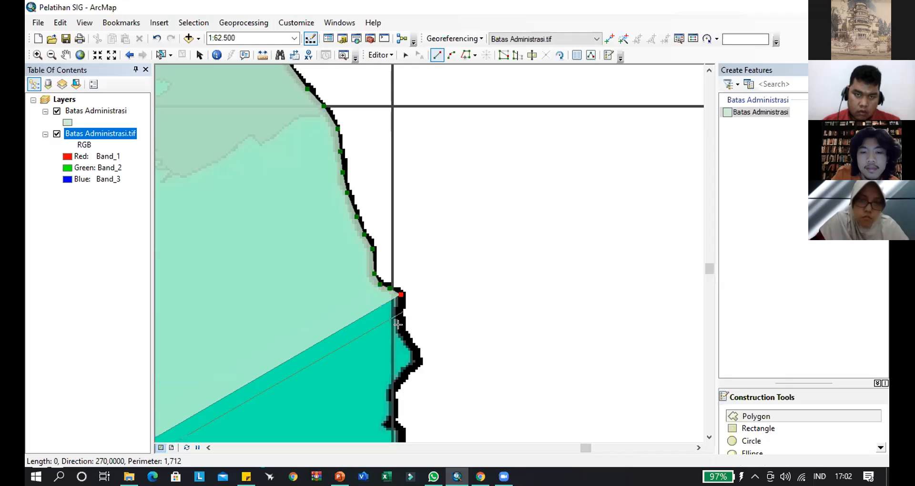
click(403, 312)
click(403, 329)
click(412, 344)
click(418, 360)
- Trace from the eastern bulge back to the vertical grid line and south past the next horizontal grid line
drag(416, 373, 442, 132)
click(430, 139)
click(421, 150)
click(420, 163)
click(418, 177)
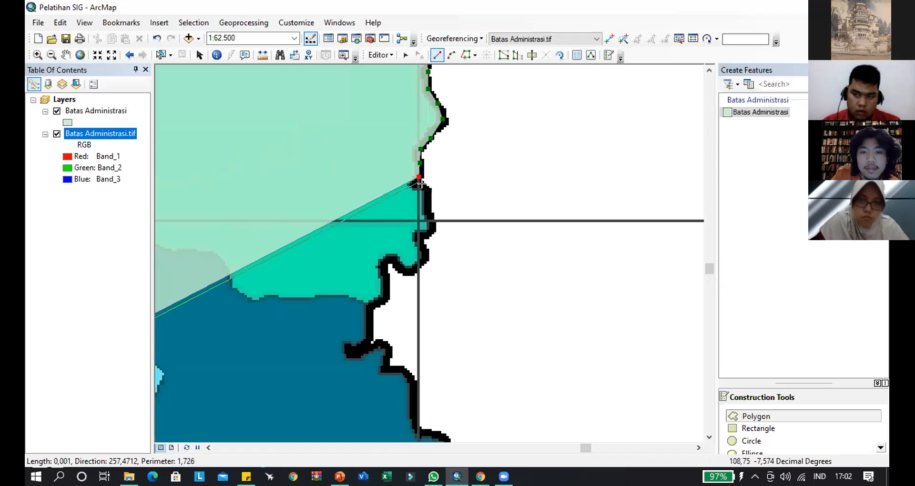
click(429, 191)
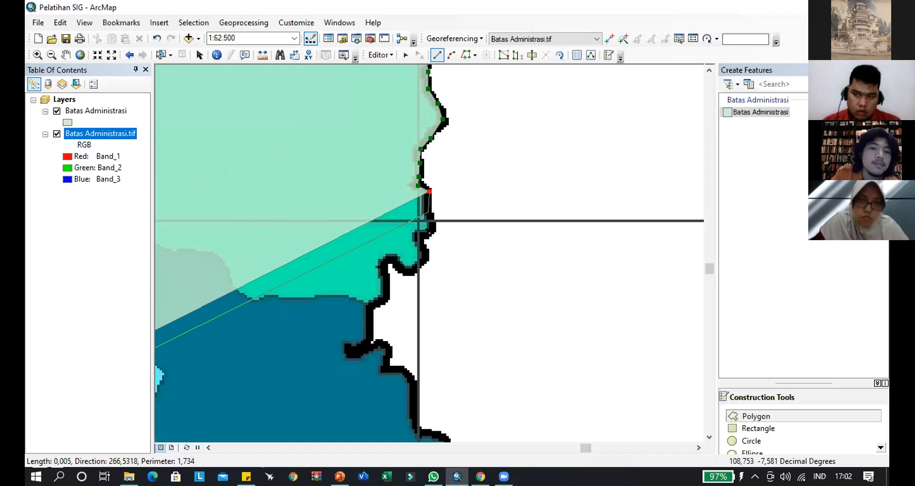
click(429, 214)
click(434, 232)
- Trace the small indent just south of the horizontal grid line and the U-shaped curve west of the vertical grid line
click(418, 237)
click(422, 247)
click(424, 258)
click(413, 270)
click(403, 269)
click(392, 260)
click(384, 262)
- Extend the boundary south onto the dark blue district and into the narrow inlet on its eastern edge
click(386, 276)
click(385, 292)
click(379, 303)
click(372, 311)
click(369, 331)
drag(382, 337, 441, 171)
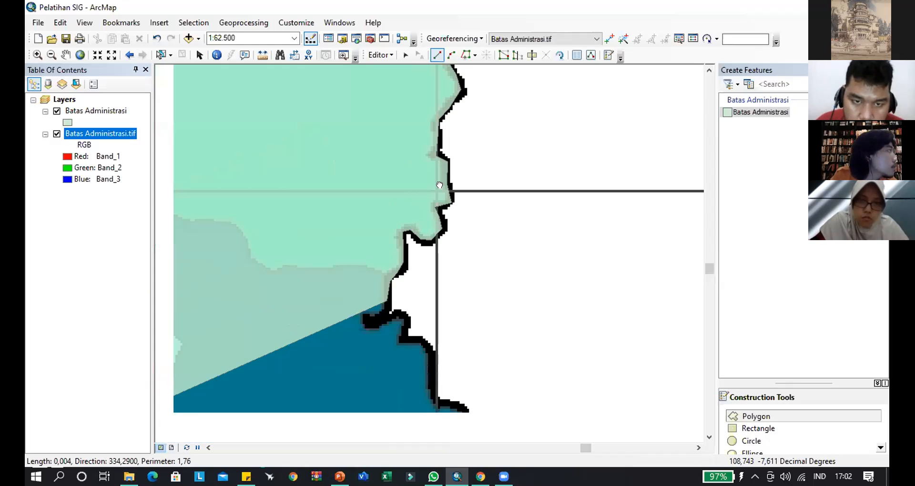
click(418, 181)
click(416, 190)
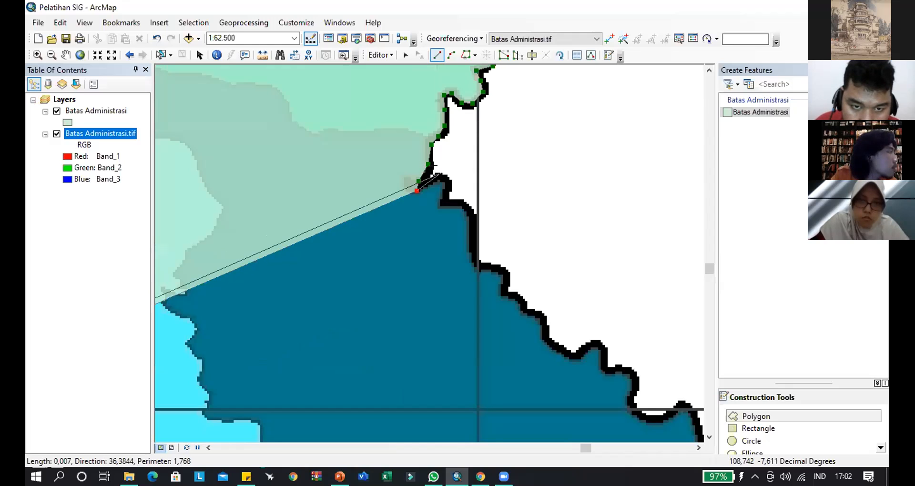
- Trace out of the inlet, around the rounded shoulder and southeast down to the vertical grid line
click(430, 174)
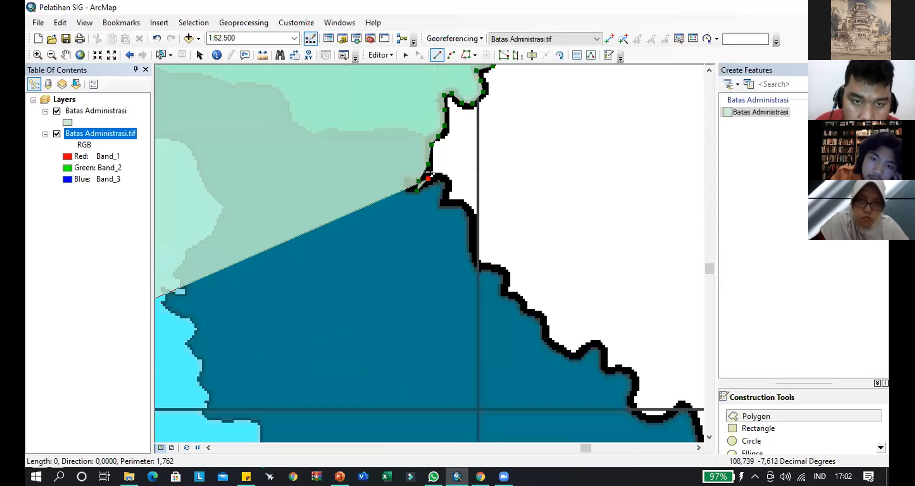
click(444, 179)
click(445, 202)
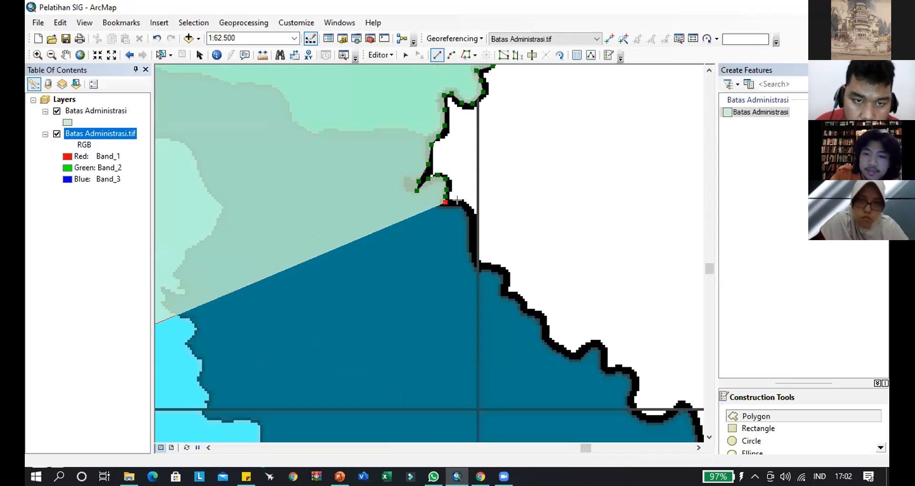
click(470, 212)
click(478, 265)
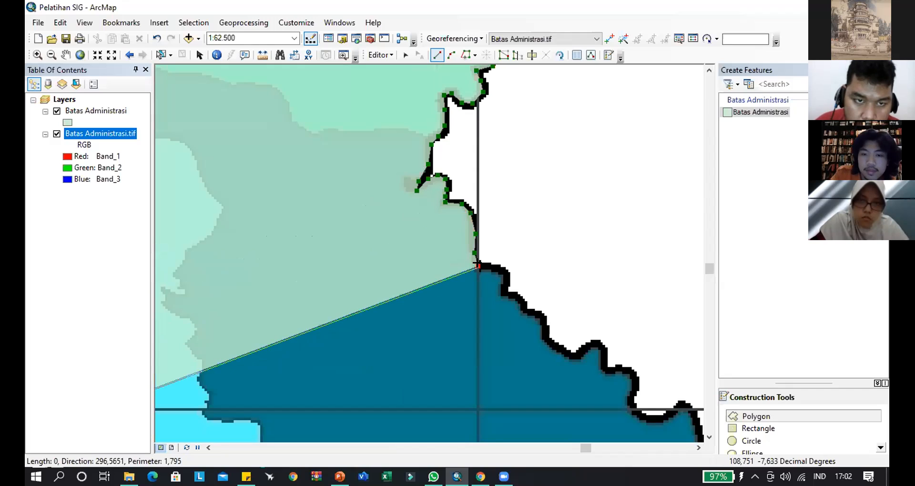
- Follow the dark blue district's stepped northeastern edge southeast from the vertical grid line to the next steep drop
click(509, 276)
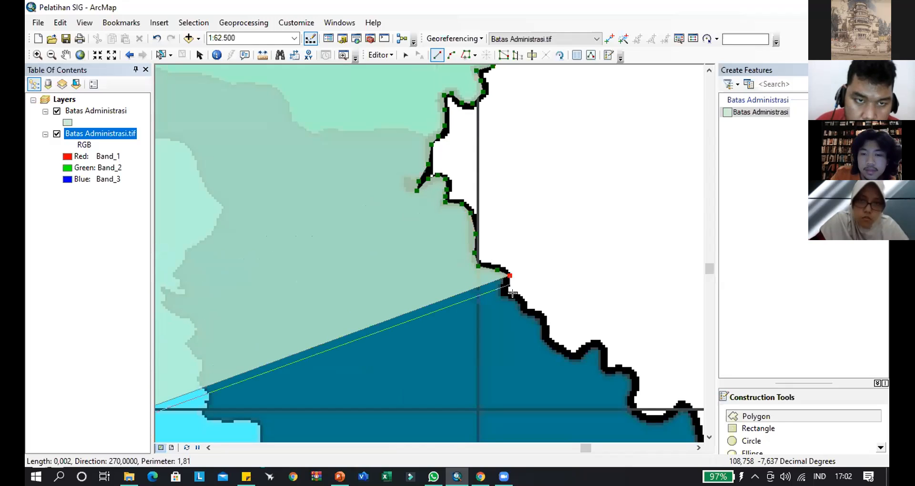
click(510, 287)
click(505, 294)
click(524, 303)
click(524, 310)
click(546, 316)
click(548, 327)
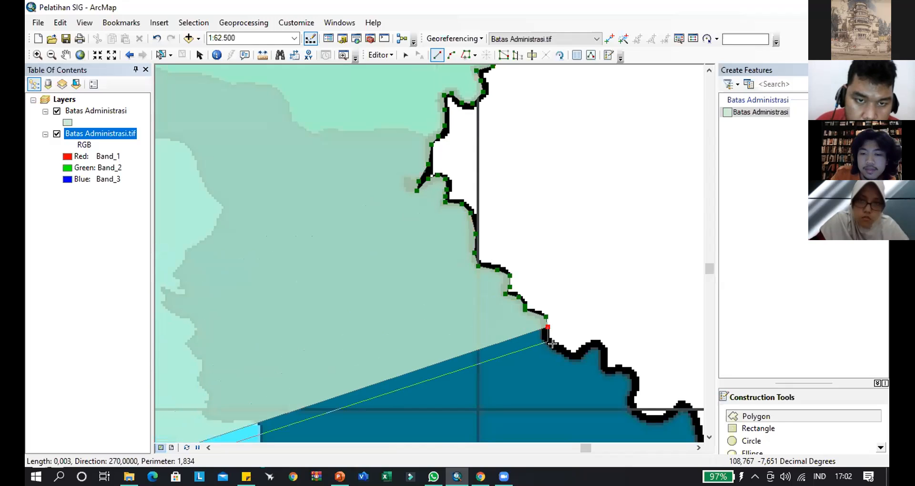
- Trace the dark blue district's edge down the steep drop, through the dip and up over the rounded bump
click(548, 342)
click(561, 349)
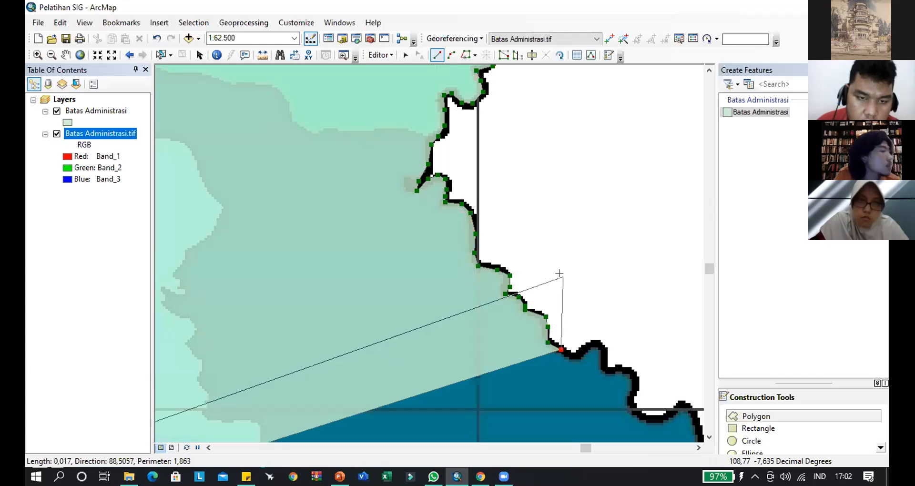
click(571, 357)
click(579, 356)
click(589, 347)
click(604, 345)
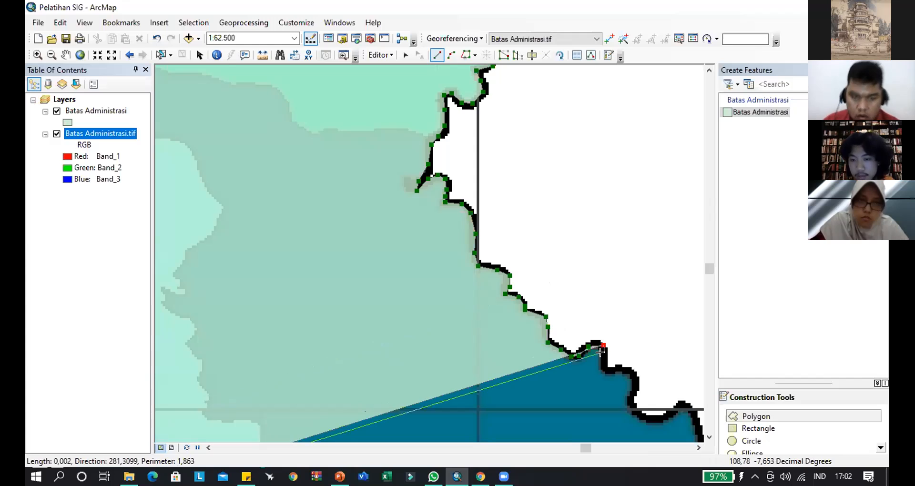
- Trace down from the rounded bump and along the short ledge to its eastern corner
click(605, 356)
click(606, 368)
click(615, 373)
click(627, 369)
click(635, 377)
- Extend the boundary south to the horizontal grid line and through the shallow bay before the eastern headland
drag(631, 385, 320, 95)
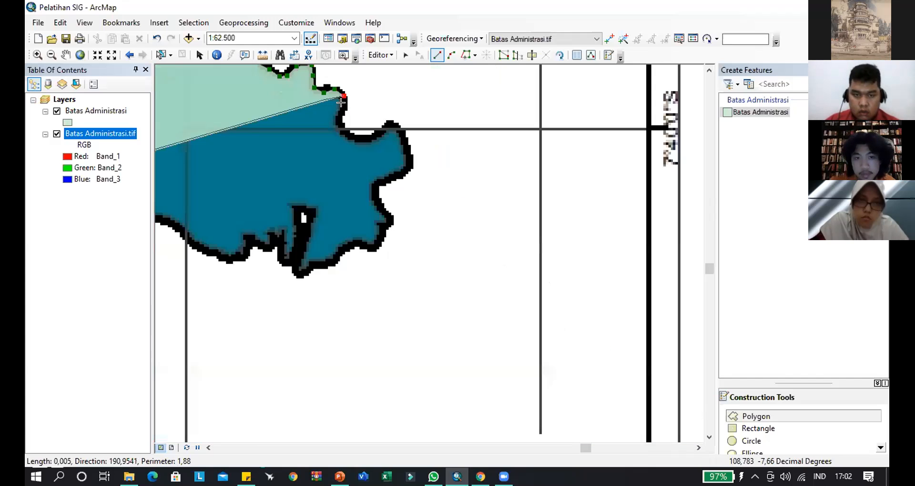
click(344, 105)
click(344, 119)
click(341, 128)
click(350, 135)
click(363, 137)
click(371, 134)
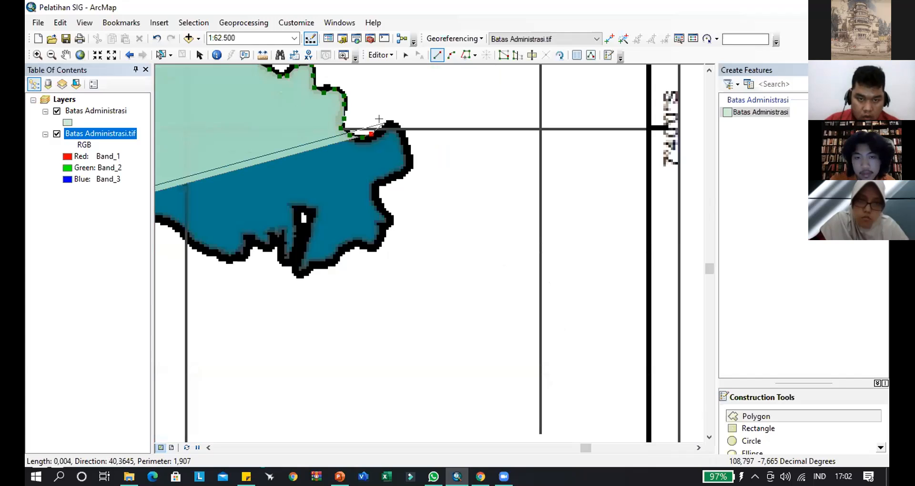
- Trace around the dark blue district's eastern headland and back into the notch on its southern side
click(387, 124)
click(398, 129)
click(406, 143)
click(410, 164)
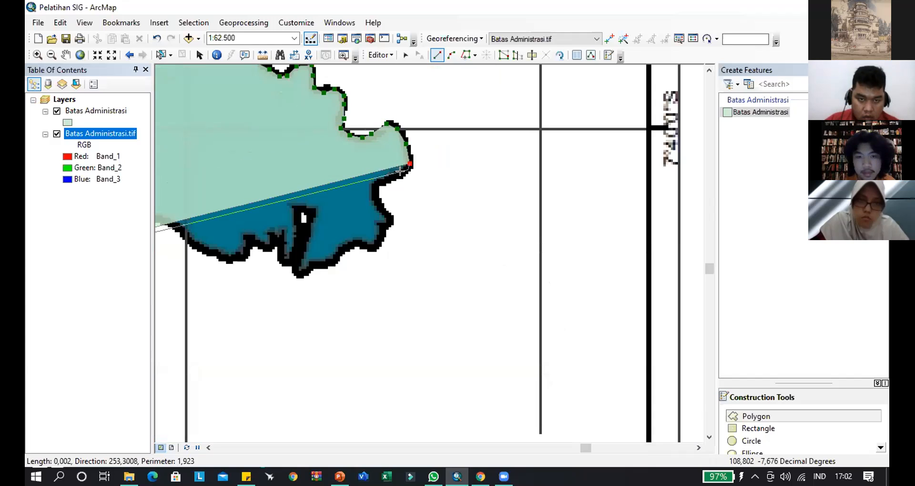
click(404, 175)
click(381, 181)
click(375, 187)
- Round the smaller southeastern bulge of the dark blue district down to its lower corner
click(378, 199)
click(384, 213)
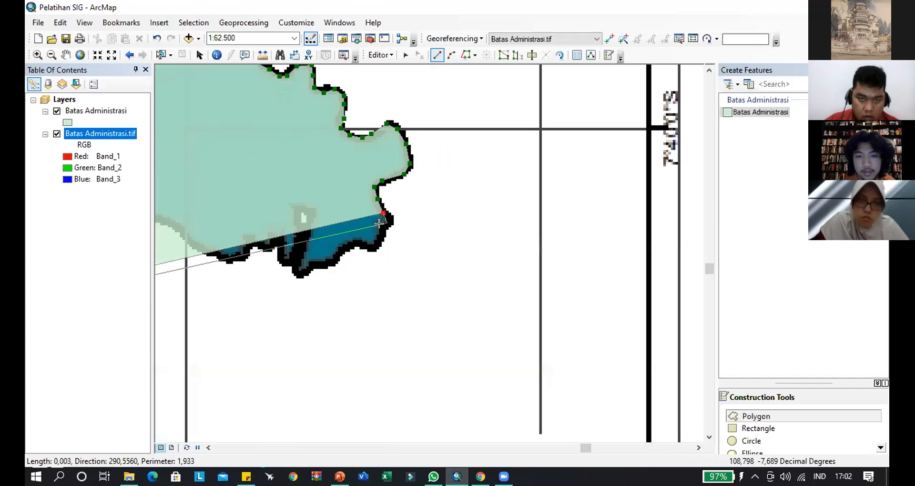
click(387, 224)
click(381, 233)
click(378, 245)
- Trace the dark blue district's southern coast southwest to its southernmost point
click(368, 247)
click(354, 244)
click(341, 251)
click(325, 263)
click(303, 273)
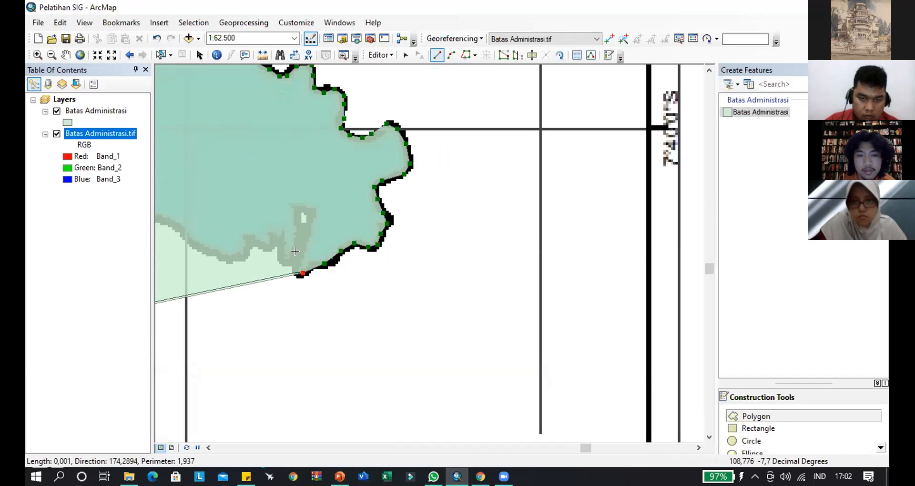
click(294, 270)
- Trace up, across and back down the narrow inlet on the dark blue district's southern coast
click(300, 252)
click(307, 231)
click(312, 213)
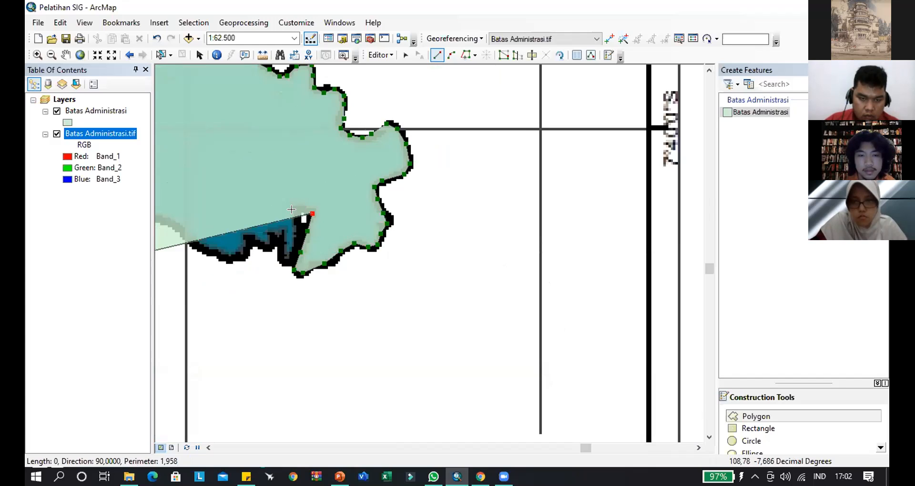
click(298, 208)
click(295, 247)
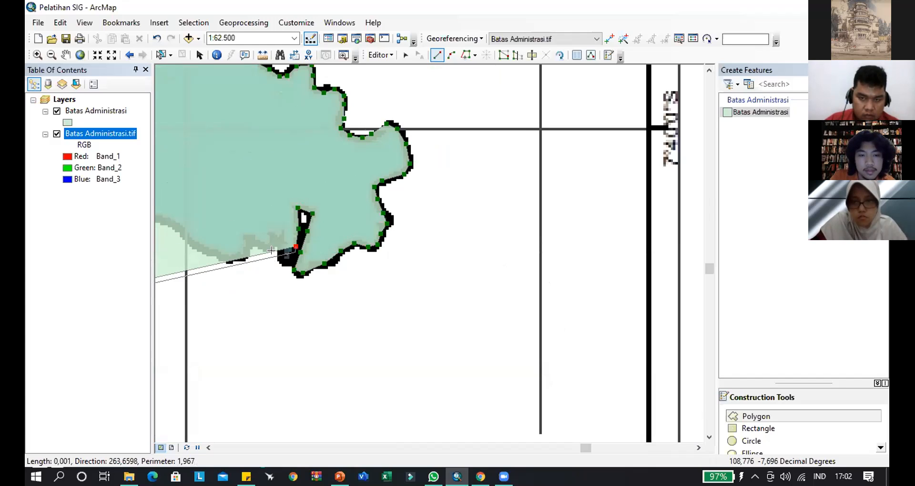
- Follow the jagged bumps of the southern coast west of the narrow inlet
click(289, 261)
click(278, 262)
click(280, 242)
click(273, 237)
click(264, 249)
click(250, 241)
click(247, 249)
- Trace the southern coast northwest across the vertical grid line and up to the crest of the wide bay
drag(192, 223, 490, 220)
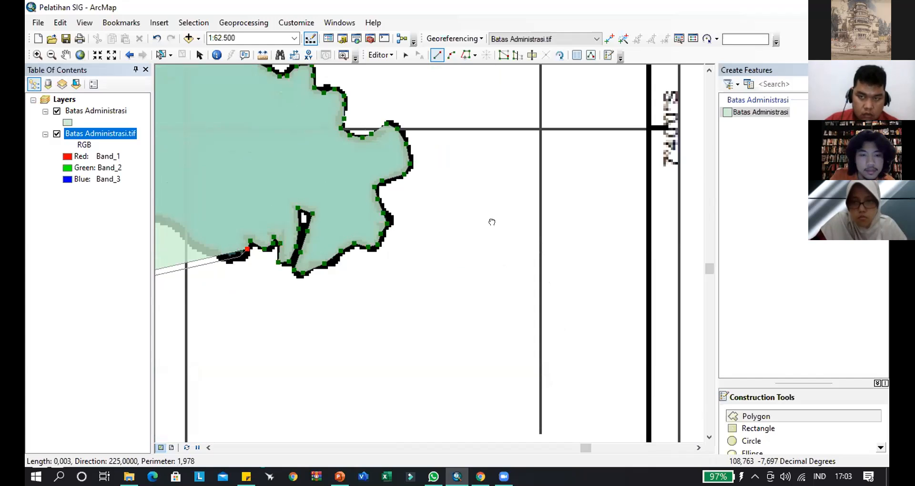
click(486, 234)
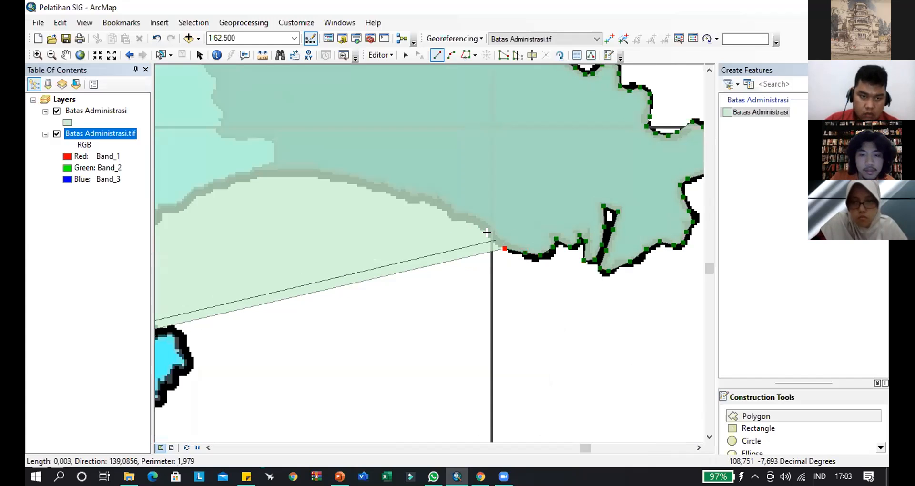
click(468, 221)
click(436, 209)
click(320, 177)
click(275, 174)
- Follow the cyan district's bay southwest from the crest down to the eastern side of the peninsula's neck
click(495, 153)
click(466, 163)
click(459, 170)
click(441, 177)
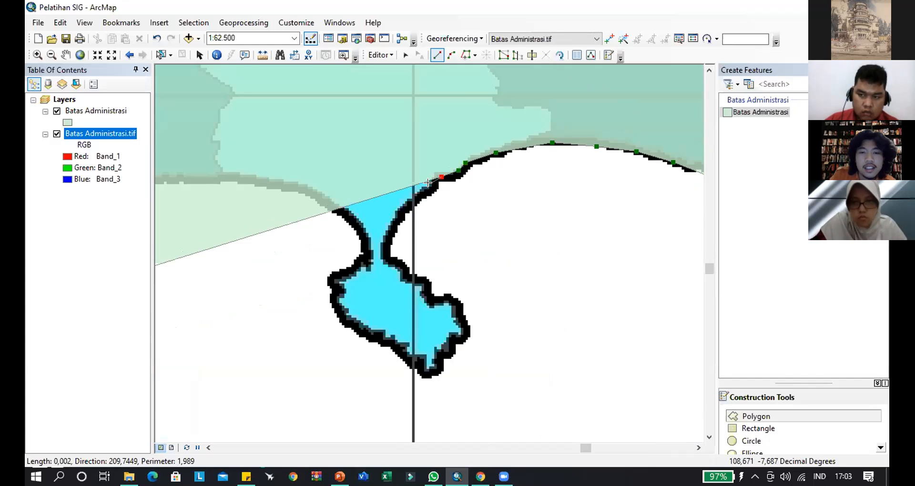
click(432, 187)
click(383, 246)
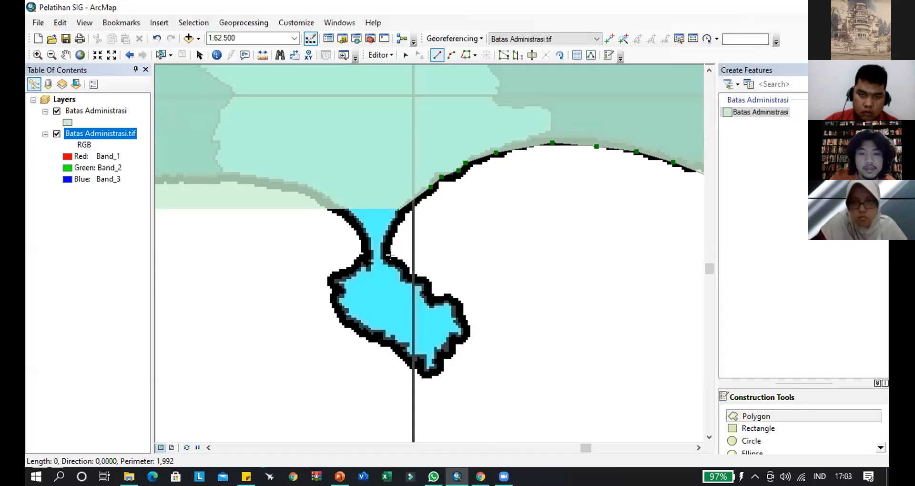
- Trace the cyan peninsula's northeastern edge from the neck southeast to just above its easternmost point
click(406, 274)
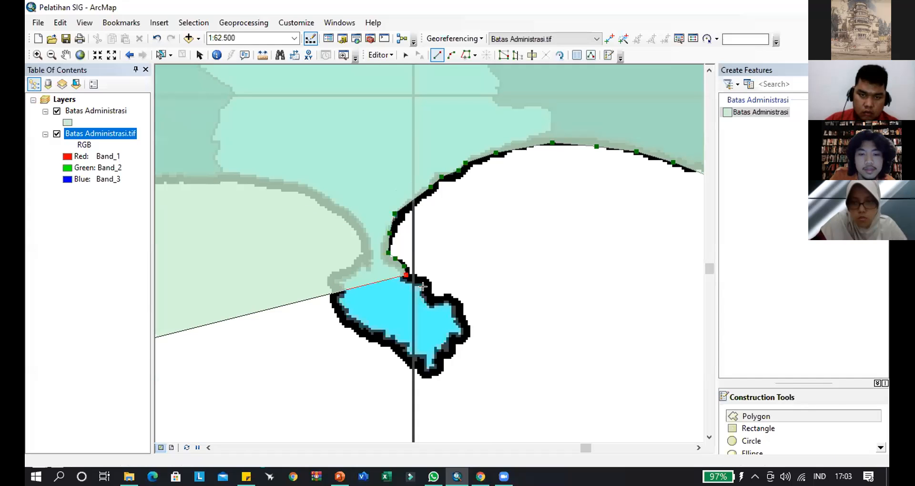
click(426, 285)
click(431, 293)
click(438, 299)
click(449, 297)
click(462, 307)
click(463, 319)
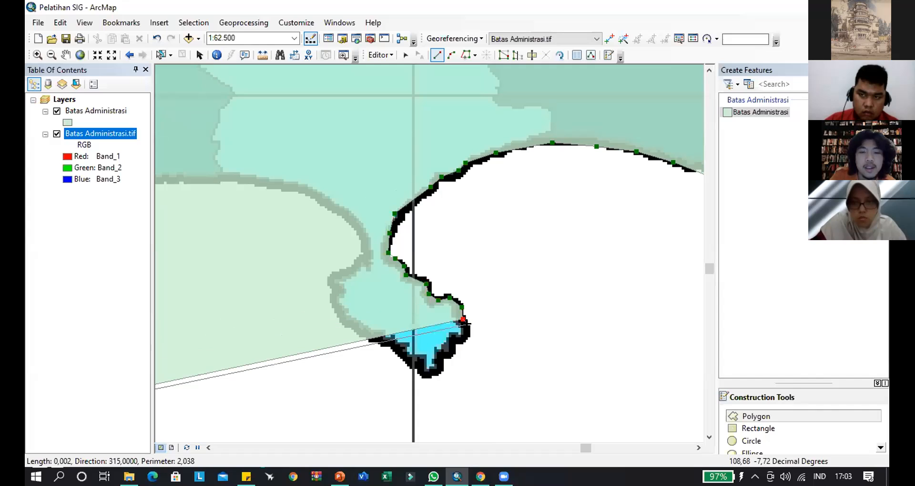
- Round the peninsula's easternmost point and trace down to and around its southern tip
click(471, 329)
click(461, 337)
click(455, 344)
click(449, 353)
click(438, 355)
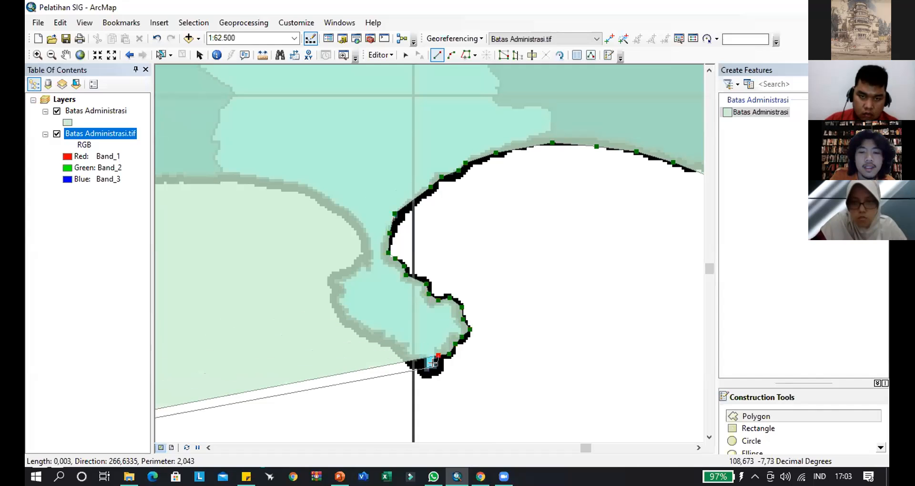
click(424, 376)
click(418, 360)
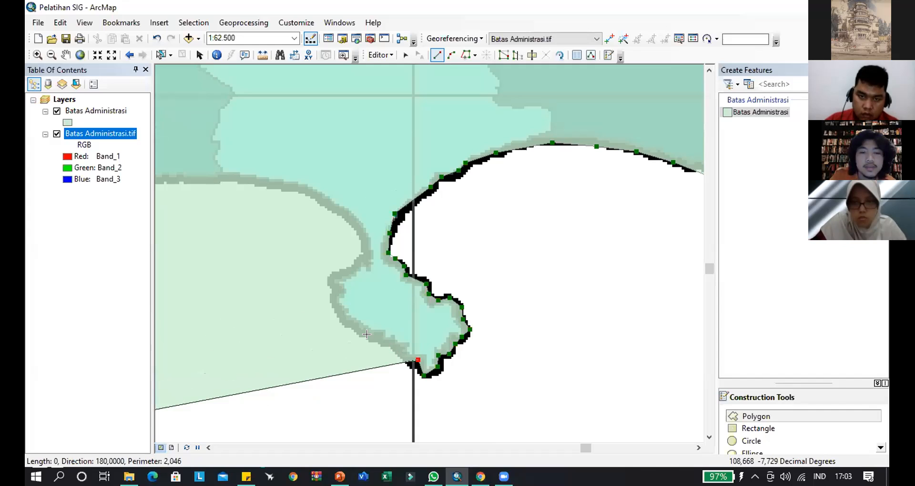
- Trace the peninsula's southwestern edge northwest from the southern tip to just below its western corner
click(402, 357)
click(393, 348)
click(383, 341)
click(370, 337)
click(358, 330)
click(346, 323)
click(337, 312)
click(334, 299)
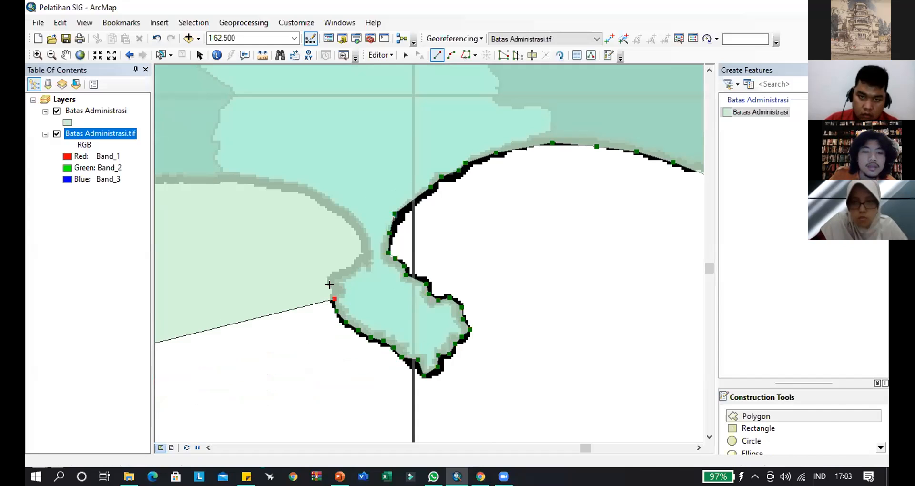
- Round the cyan peninsula's western corner and trace northeast to the western side of its neck
click(327, 281)
click(340, 275)
click(357, 266)
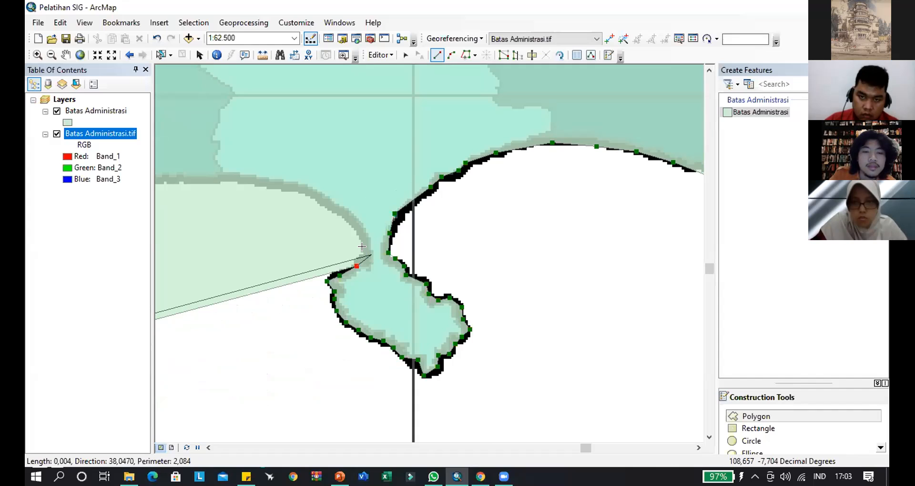
click(368, 252)
- Follow the coast northwest from the peninsula's neck, continuing west past the cyan district to the teal district's small coastal notch
click(357, 222)
click(333, 202)
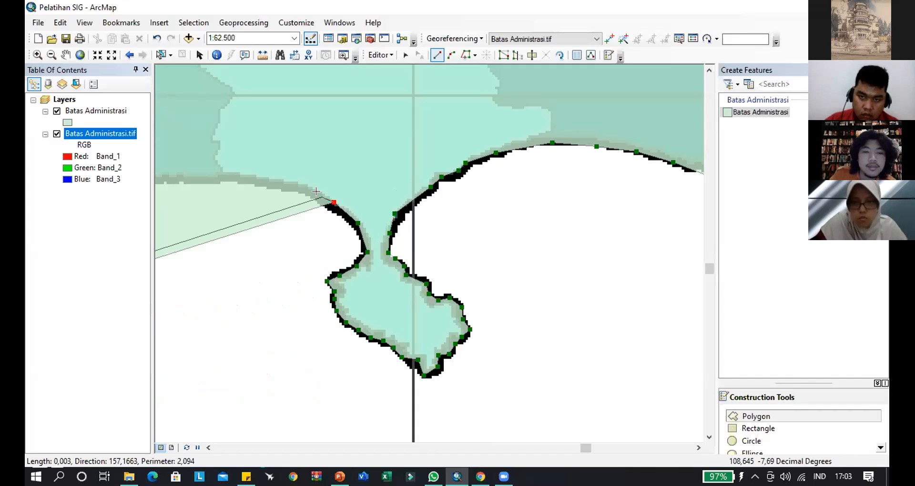
click(309, 190)
click(271, 181)
drag(257, 208, 568, 225)
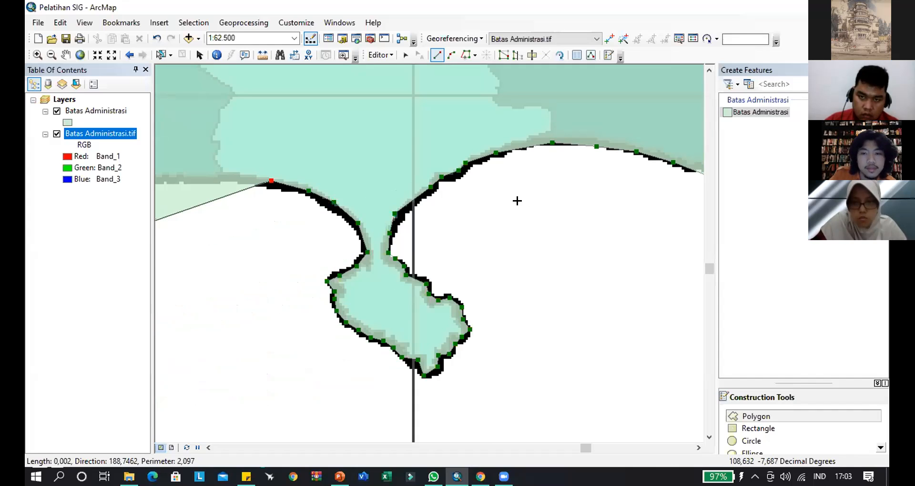
click(500, 198)
click(472, 199)
click(438, 196)
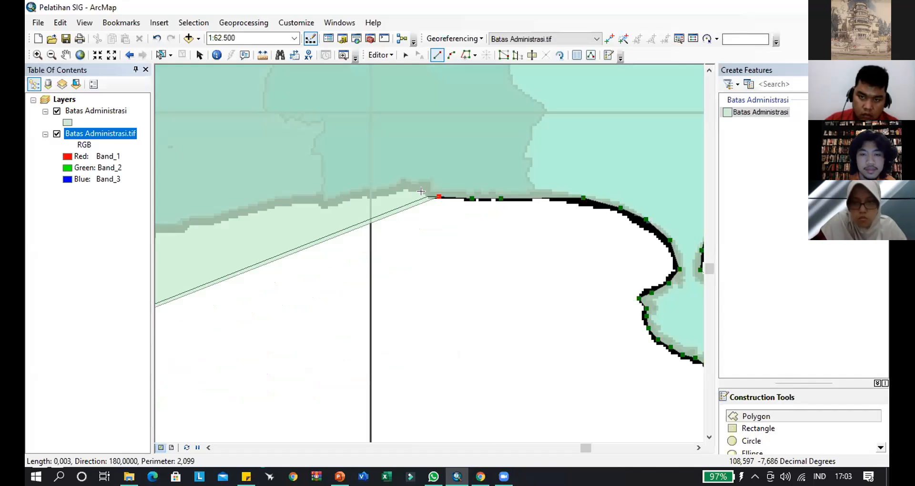
- Trace over the teal district's small coastal bump and west across the vertical grid line to its border with the blue district
click(426, 190)
click(410, 187)
click(386, 189)
click(369, 195)
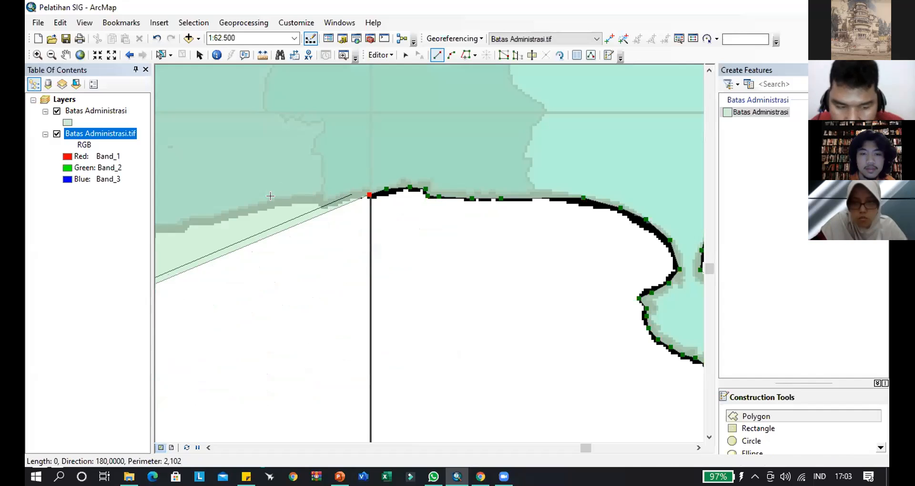
click(351, 195)
click(333, 203)
click(319, 204)
- Trace the blue district's coast west-southwest from its eastern border to the small stepped notch
click(312, 199)
click(288, 199)
click(262, 206)
click(239, 212)
drag(262, 249, 613, 231)
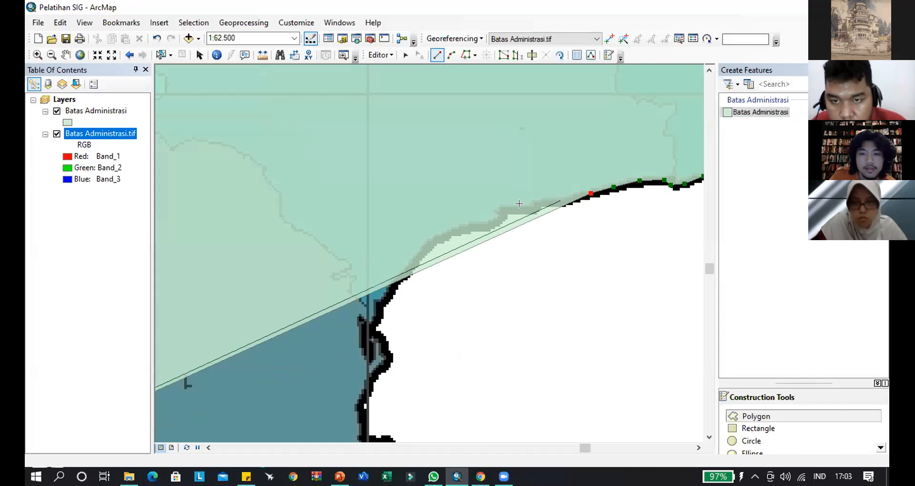
click(562, 205)
click(539, 205)
click(533, 208)
click(517, 208)
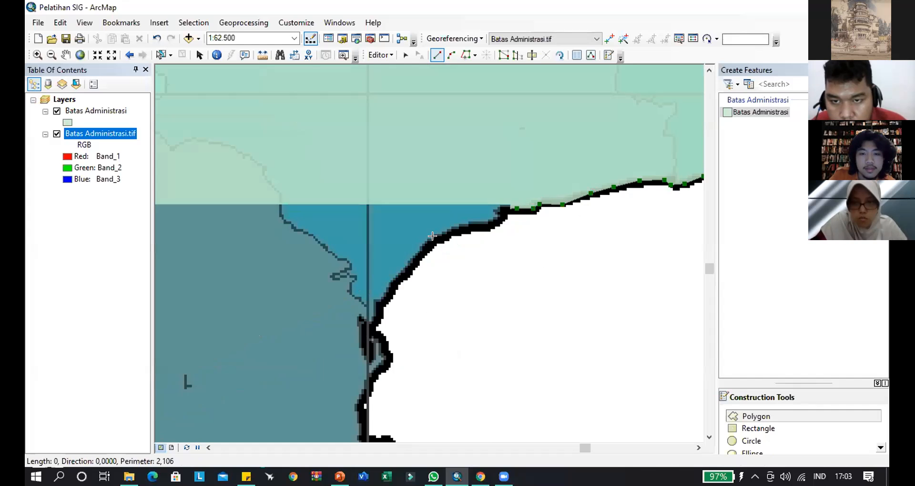
- Follow the blue district's coast southwest from the notch and down to the small bulge at the grey-blue district's northeastern inlet
click(434, 243)
click(407, 275)
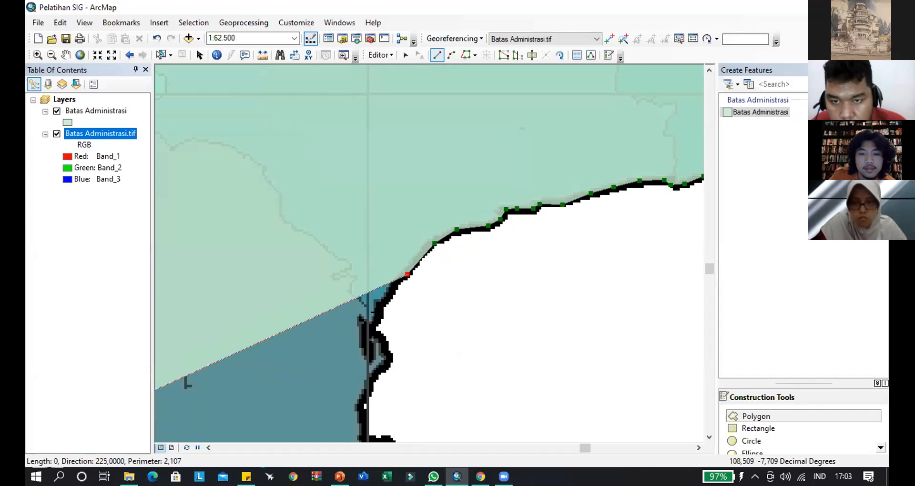
click(388, 299)
click(375, 325)
click(383, 340)
click(390, 356)
- Trace the grey-blue district's east coast south from the bulge, around the indentation at the horizontal grid line
drag(387, 365, 452, 165)
click(434, 181)
click(436, 202)
click(444, 210)
click(459, 211)
click(469, 225)
click(473, 256)
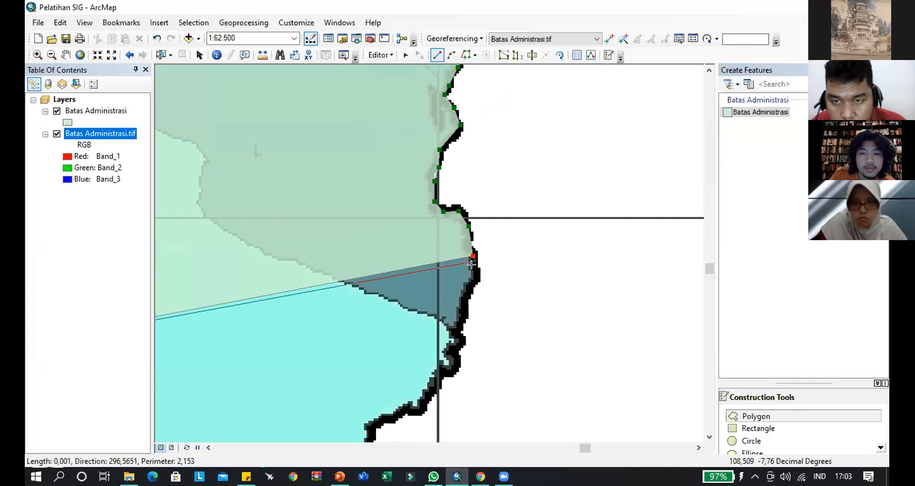
- Round the grey-blue district's easternmost point and trace down past the river inlet onto the light-cyan district's coast
click(478, 286)
click(468, 302)
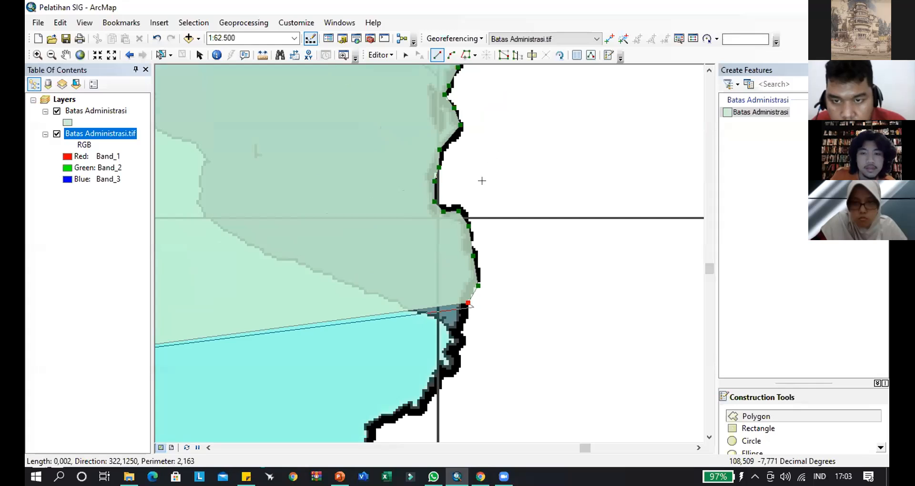
click(459, 327)
click(461, 342)
drag(454, 343, 478, 201)
click(476, 208)
click(482, 222)
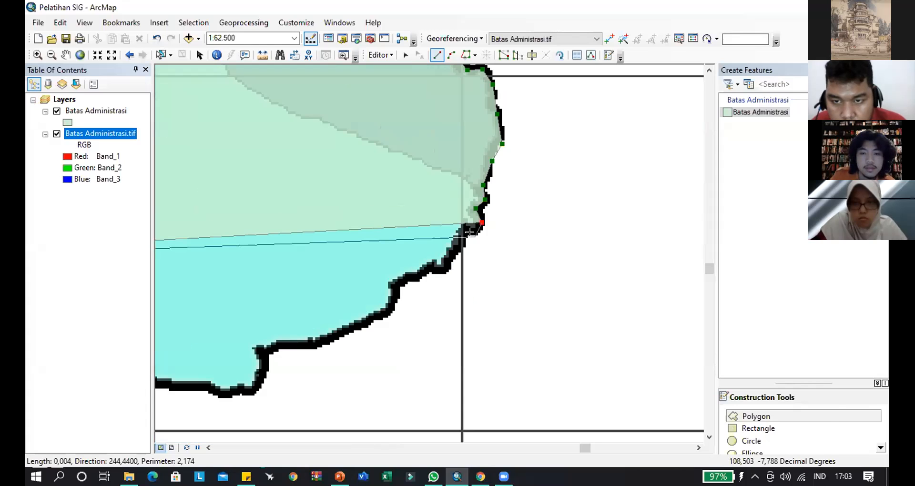
click(473, 231)
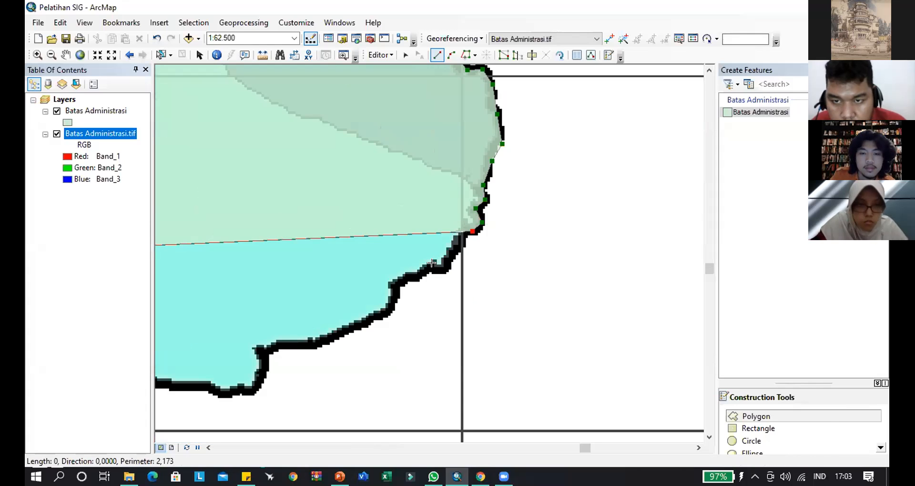
- Trace the light-cyan district's coast southwest from the 108°30'E grid line to below the first coastal step
click(462, 232)
click(457, 249)
click(447, 263)
click(436, 267)
click(429, 268)
click(414, 277)
click(396, 282)
click(393, 299)
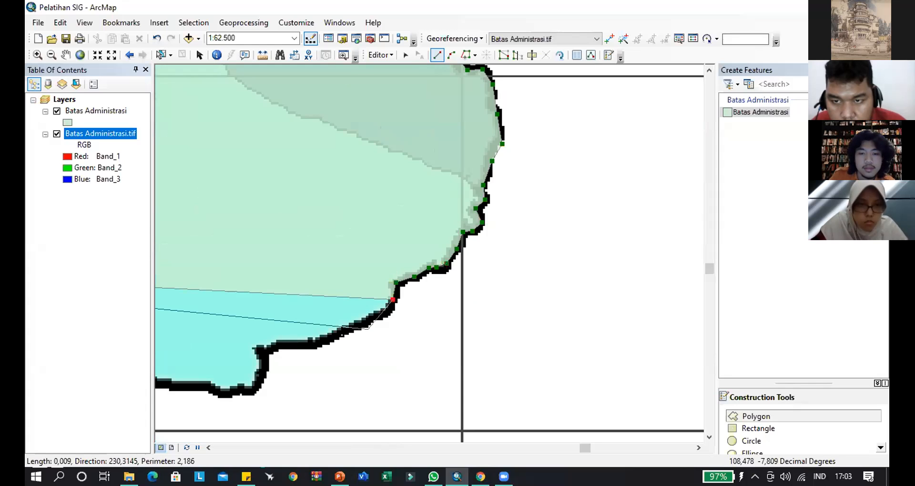
- Continue along the light-cyan district's coast to its southeastern notch and down to the base of that headland
drag(368, 329, 596, 196)
click(562, 205)
click(541, 212)
click(512, 213)
click(495, 219)
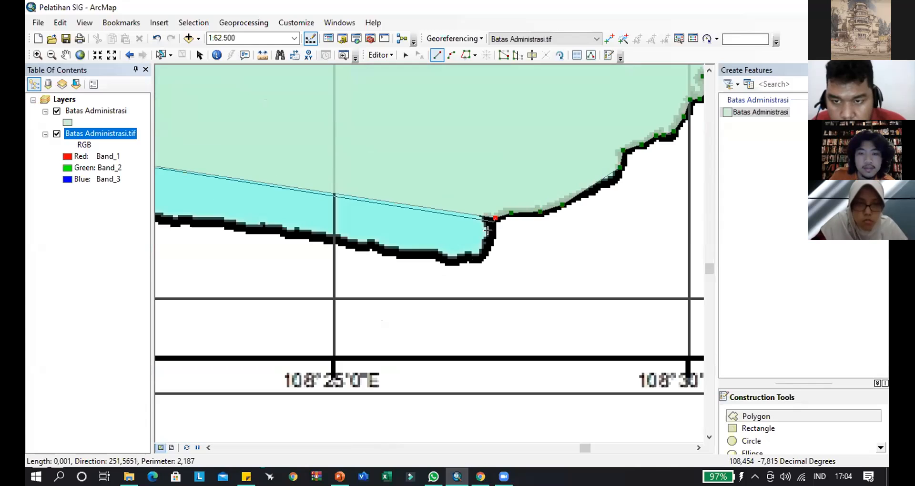
click(491, 234)
click(480, 260)
- Trace the light-cyan district's southern coast west, past the 108°25'E grid line, to the small dip beyond the crest
drag(299, 241, 567, 214)
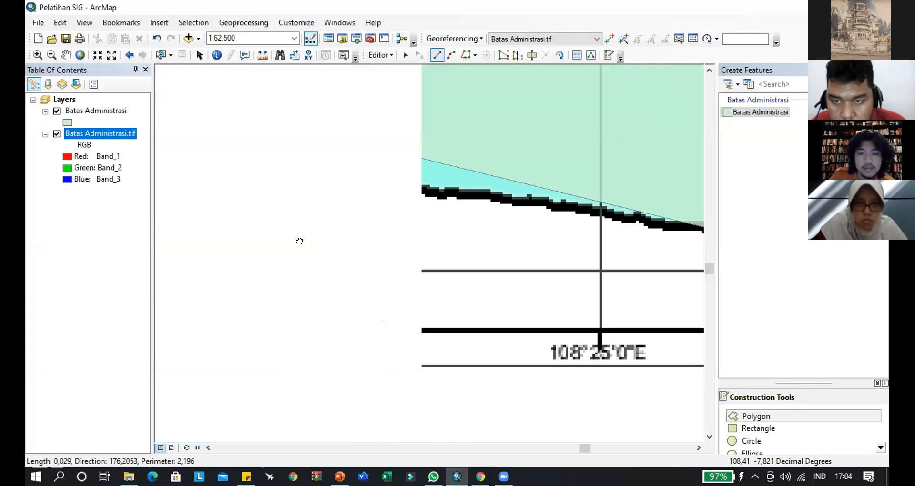
click(621, 217)
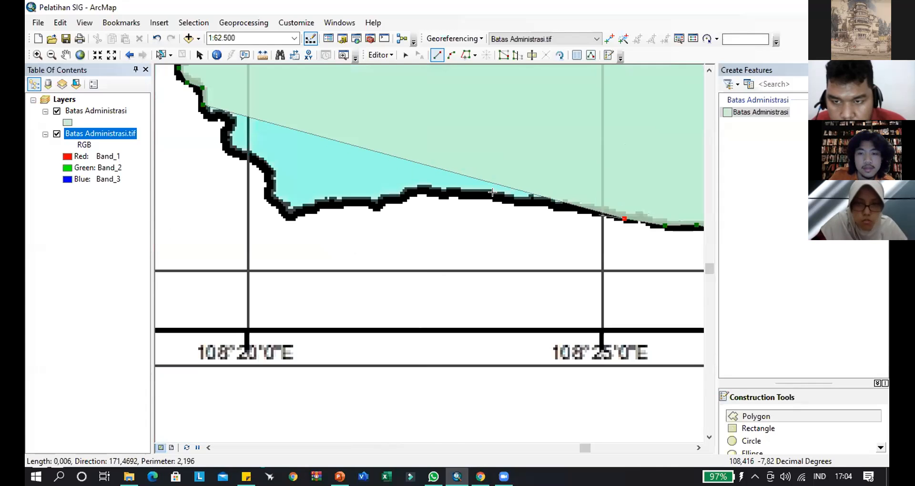
click(584, 211)
click(543, 205)
click(507, 198)
click(456, 192)
click(422, 192)
click(403, 197)
click(388, 202)
click(374, 205)
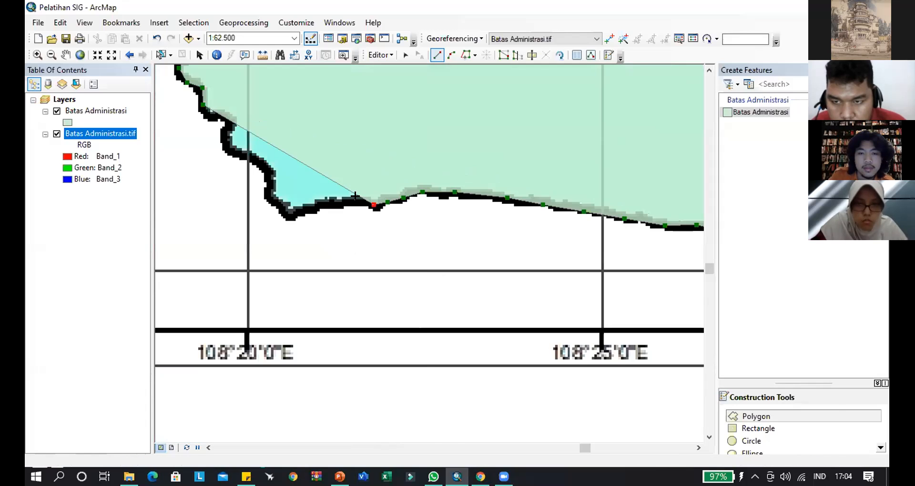
- Trace the southern coast west from the dip and round the light-cyan district's southwestern corner
click(355, 201)
click(326, 204)
click(300, 210)
click(287, 213)
click(275, 204)
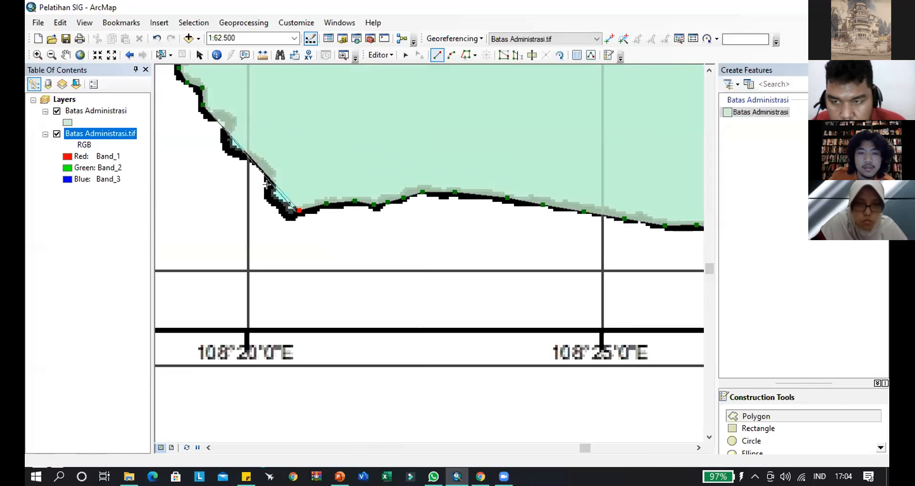
- Trace the western coast northwest across the 108°20'E grid line to meet the sketch's starting vertices
click(270, 191)
click(269, 174)
click(257, 160)
click(239, 154)
click(227, 138)
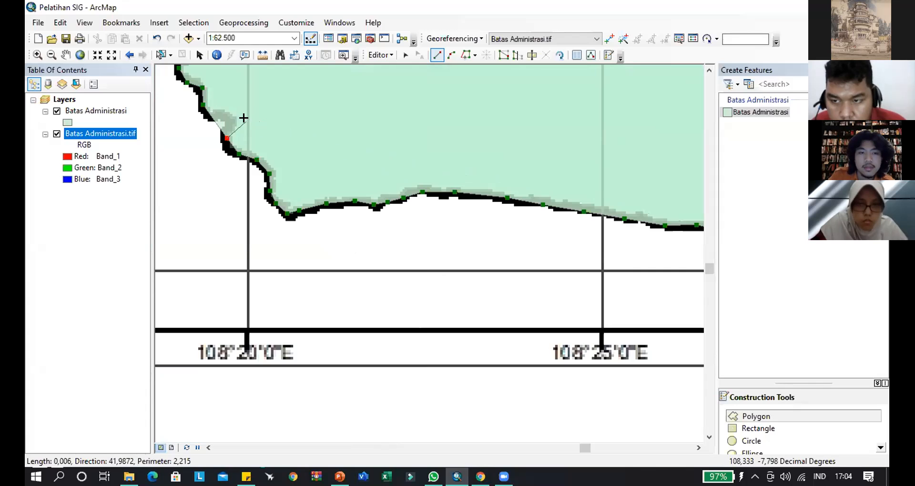
drag(246, 122, 368, 194)
click(353, 196)
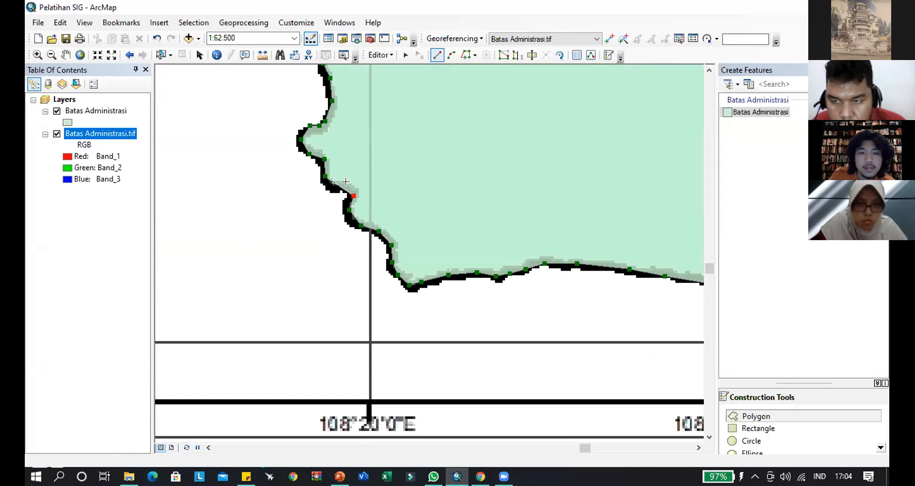
click(330, 185)
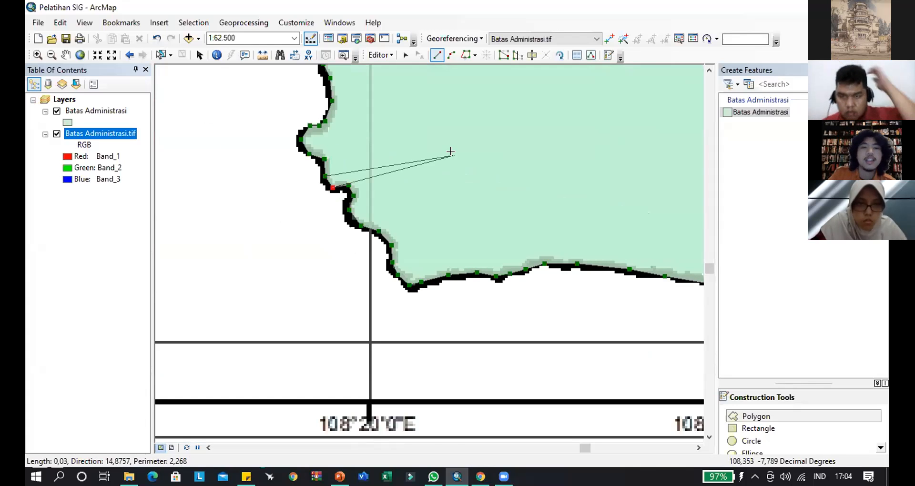
- Check the junction with the starting vertices up close and finish the boundary polygon sketch
drag(315, 192, 214, 226)
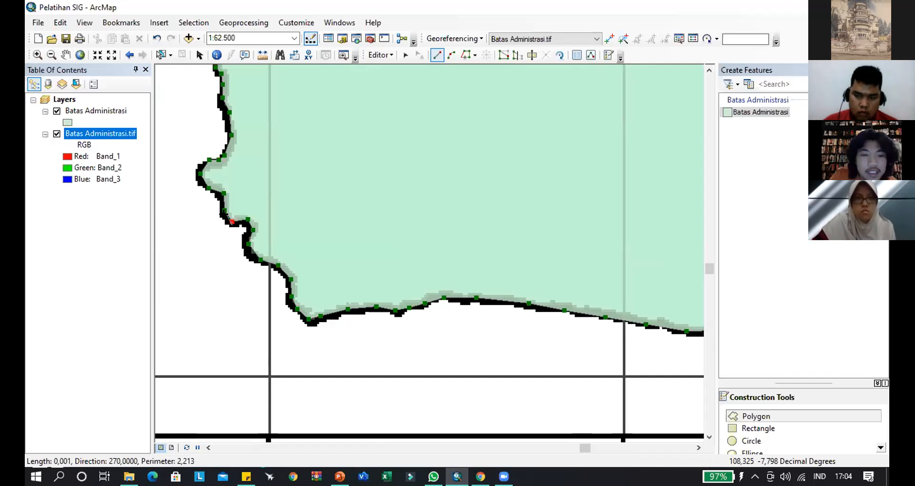
scroll(230, 217, up, 3)
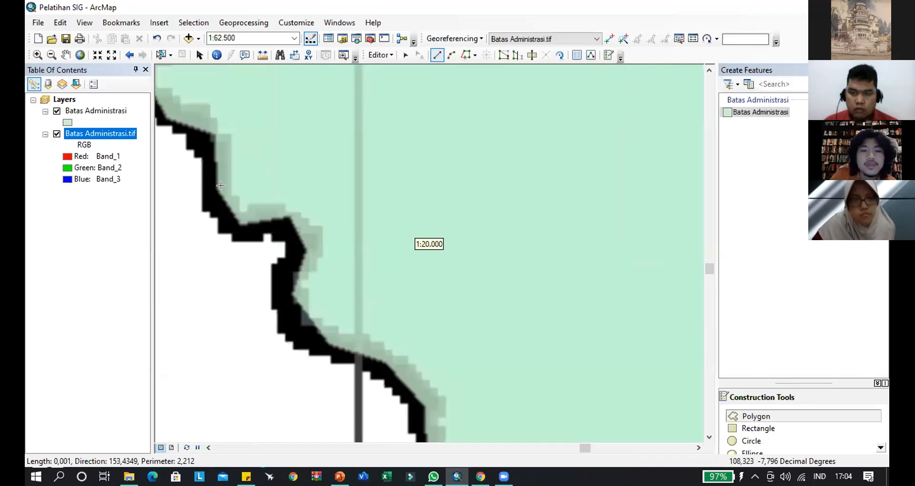
scroll(234, 200, down, 5)
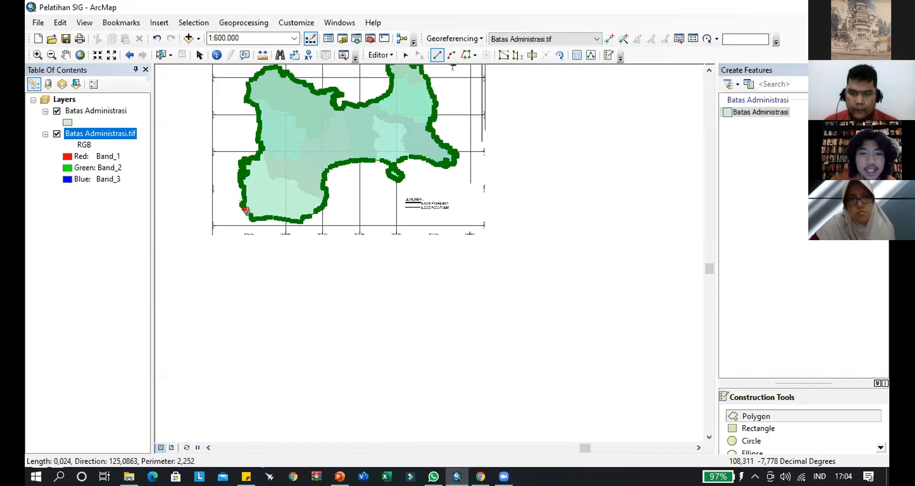
scroll(248, 213, up, 5)
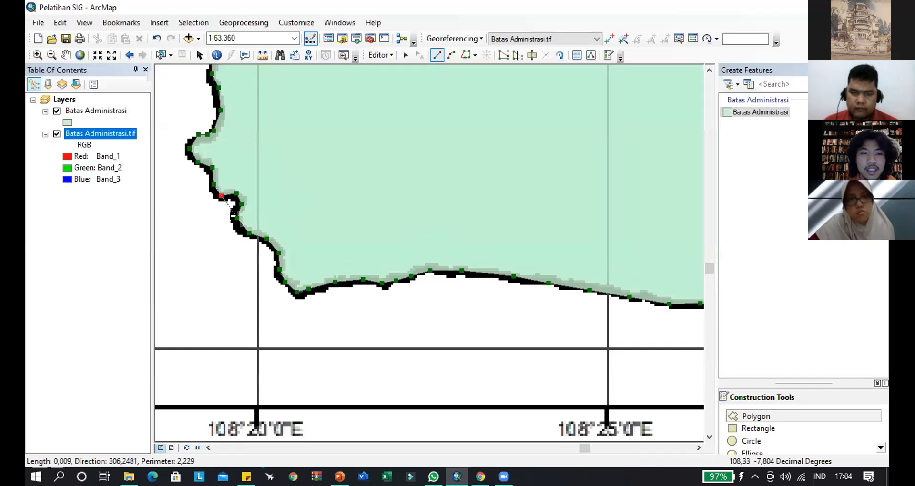
scroll(305, 253, up, 2)
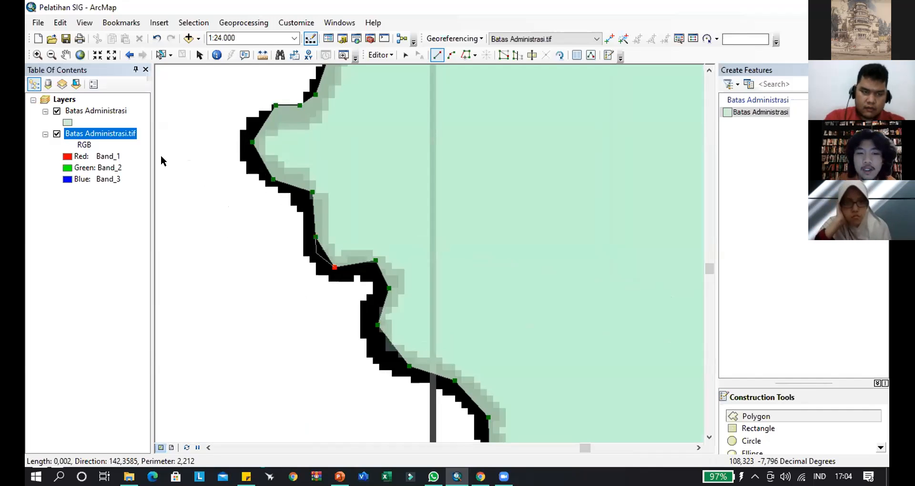
key(F2)
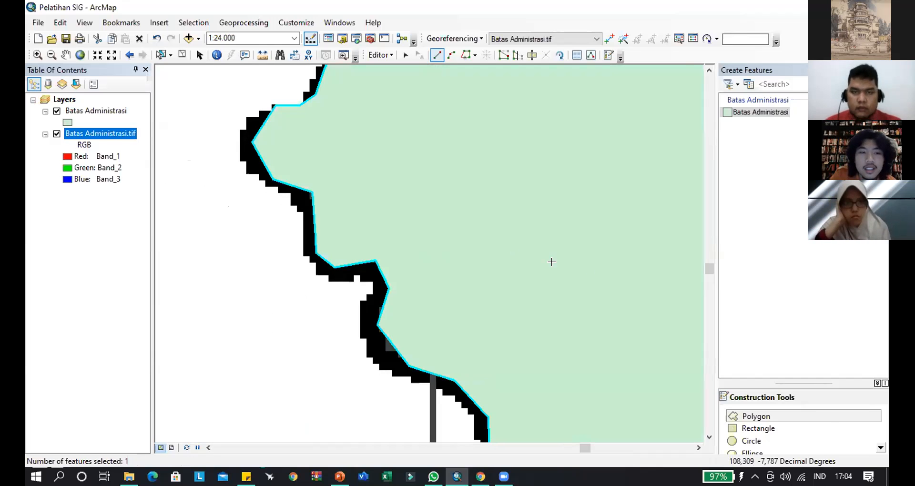
- Zoom to the Batas Administrasi layer and compare the polygon with the scanned map by switching both layers' visibility
right_click(76, 110)
click(115, 177)
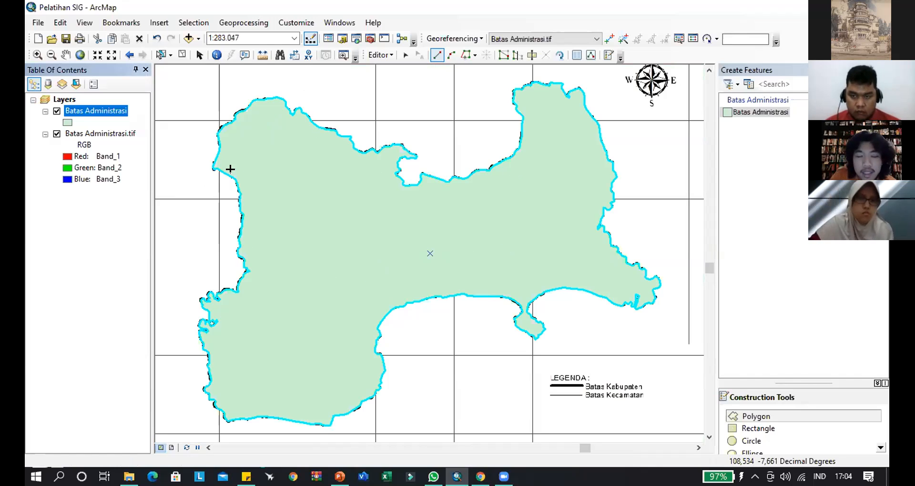
click(56, 112)
click(56, 112)
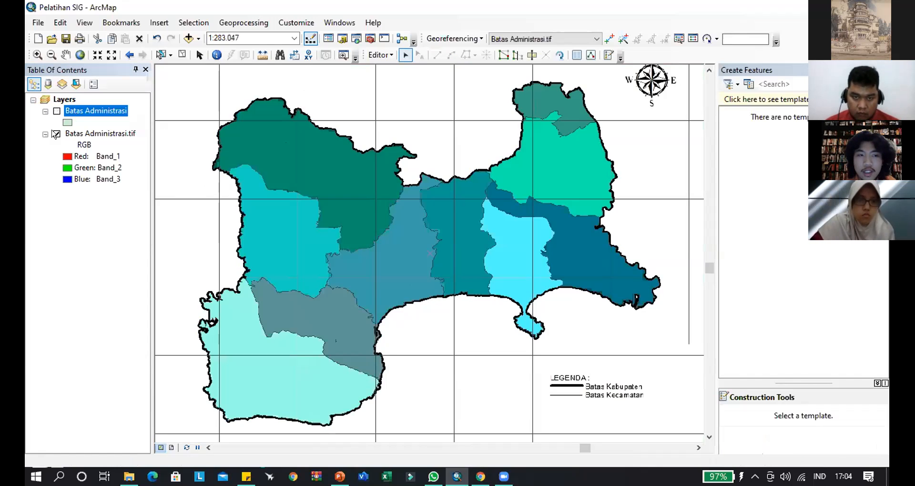
click(57, 134)
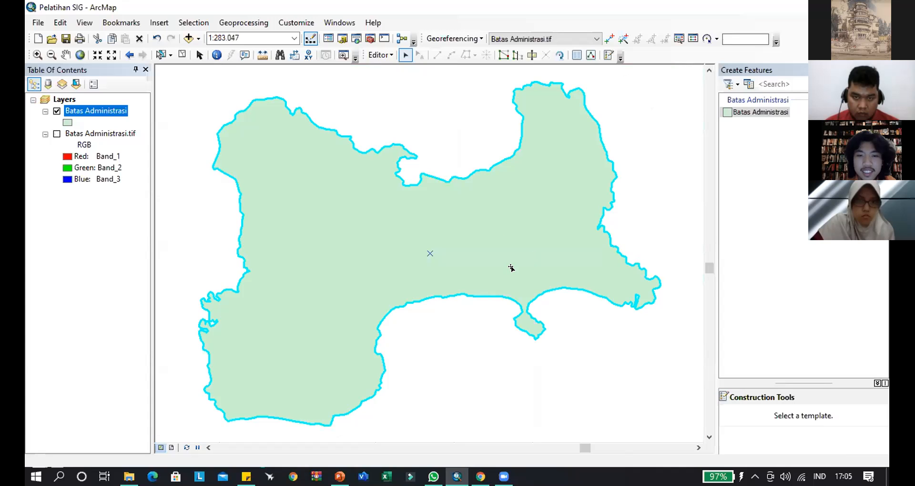
- Compare the polygon with the full map at 1:1.000.000 by toggling both layers, then view the polygon alone at 1:400.000
scroll(511, 268, up, 5)
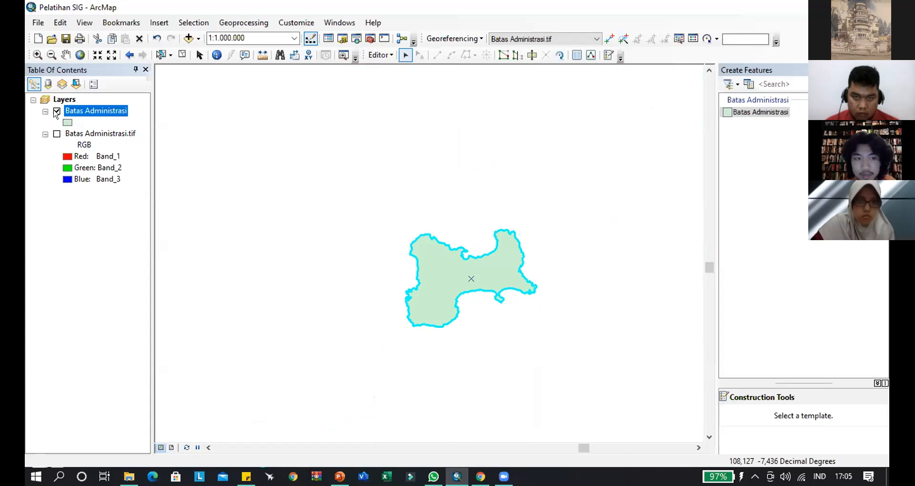
click(56, 134)
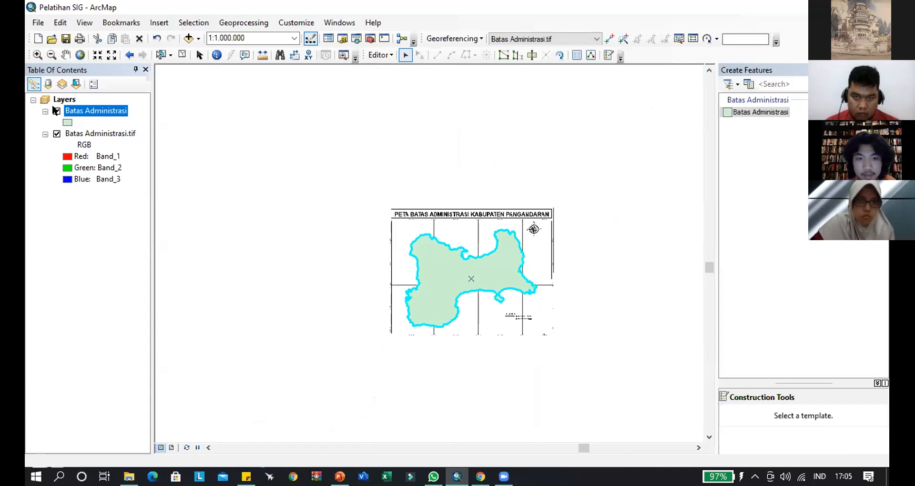
click(56, 111)
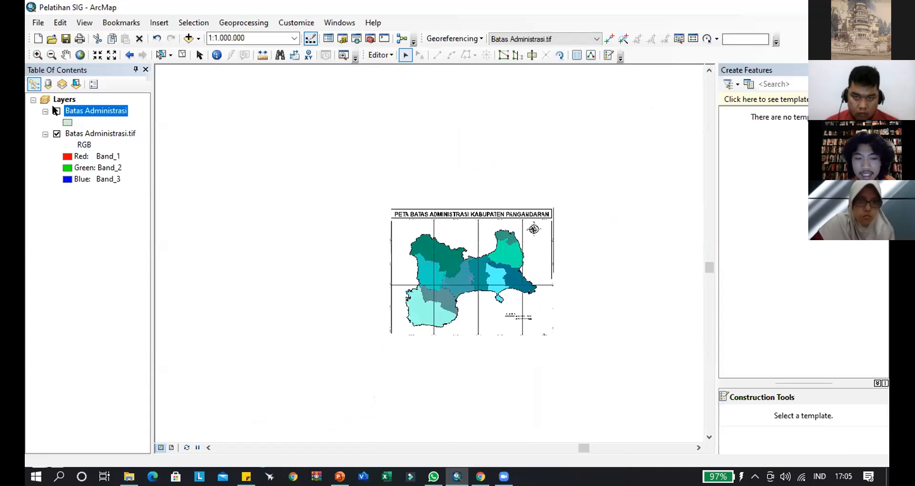
click(56, 110)
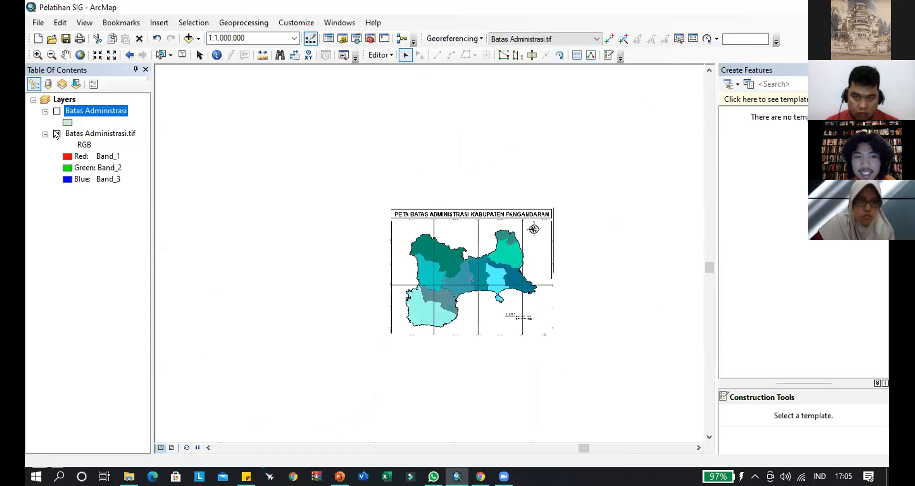
scroll(483, 288, down, 4)
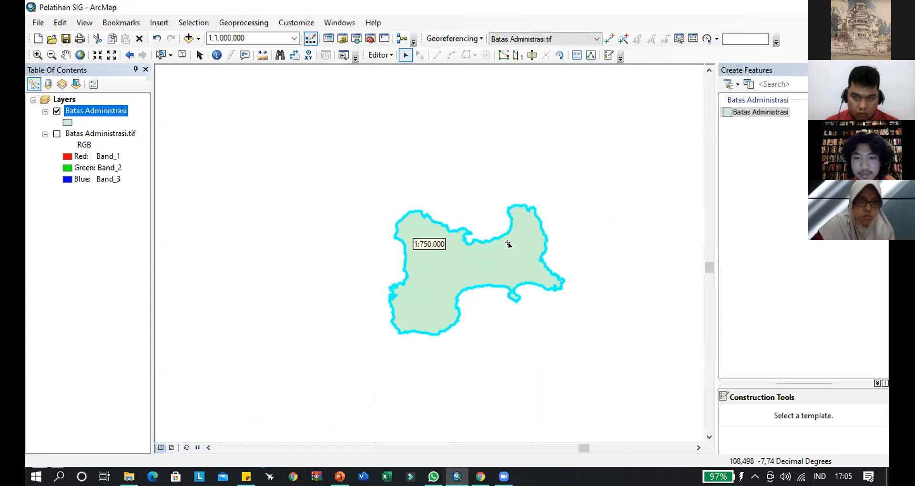
- Display the scanned Batas Administrasi.tif map beneath the boundary polygon, view both at 1:300.000, and clear the polygon's selection
click(56, 134)
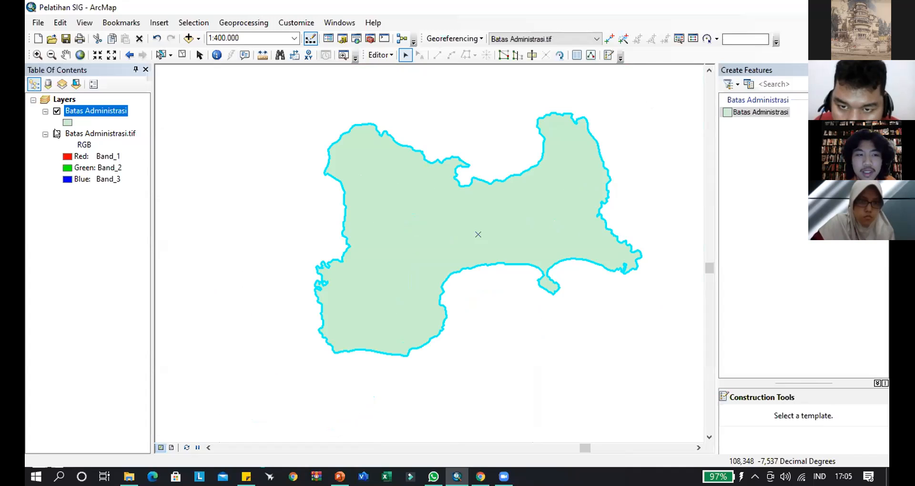
scroll(489, 243, up, 1)
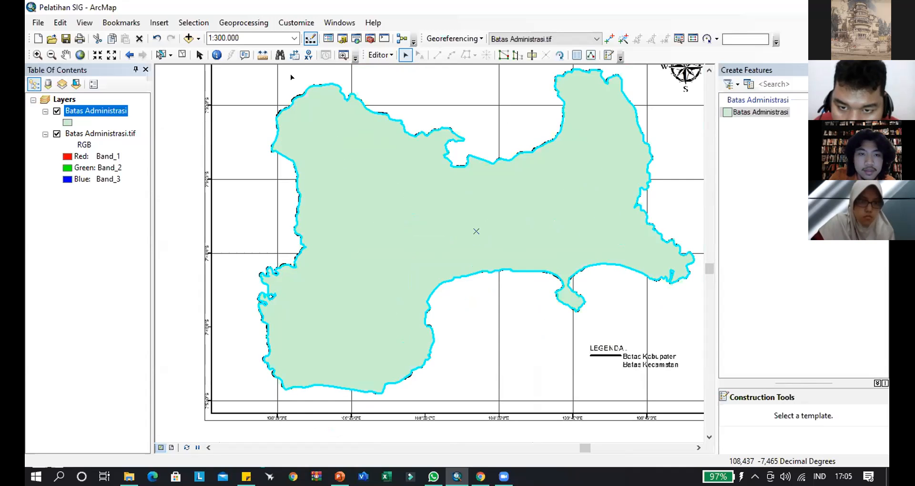
click(644, 213)
drag(649, 224, 613, 255)
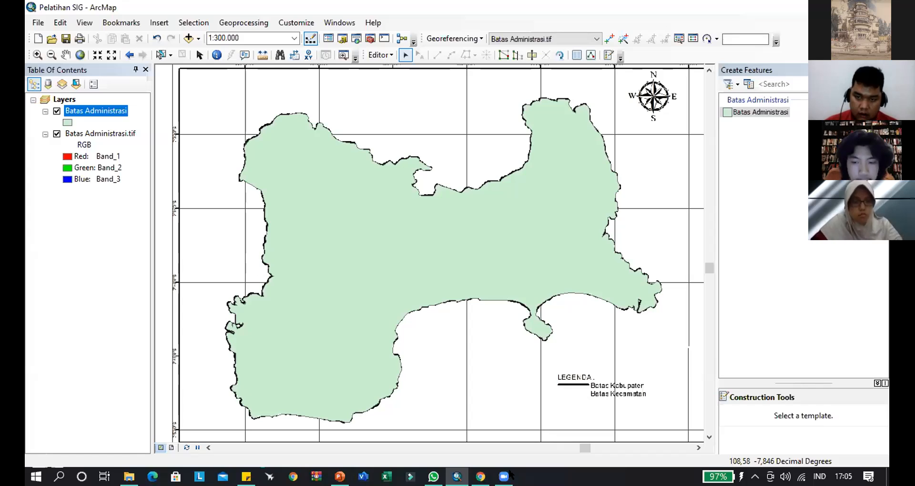
- Open the Batas Administrasi boundary polygon for vertex editing and exit by clearing its selection
click(492, 427)
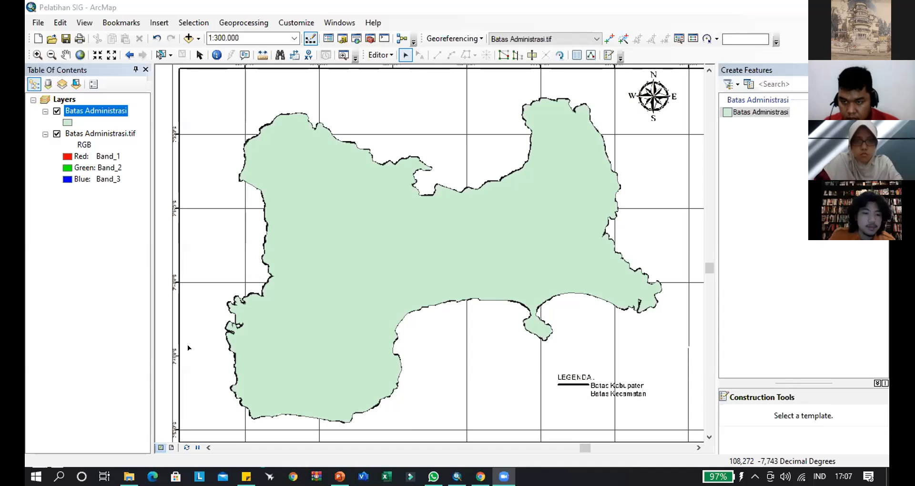
double_click(539, 276)
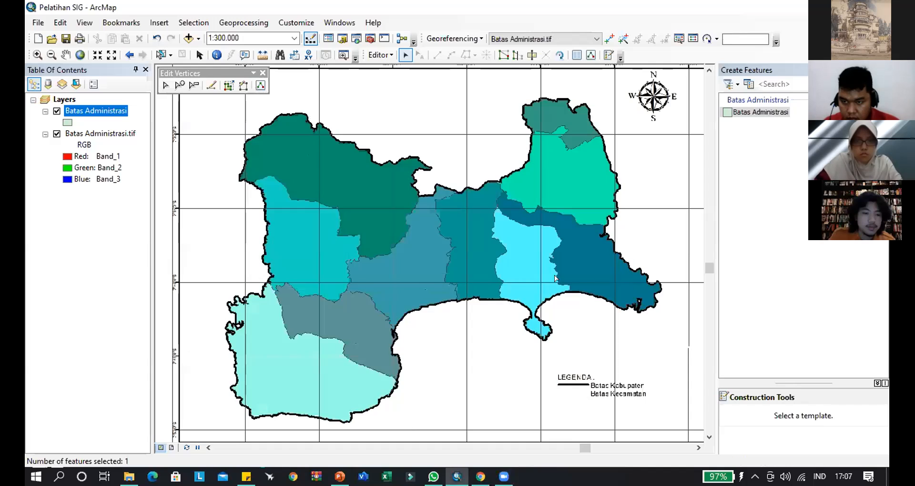
click(443, 375)
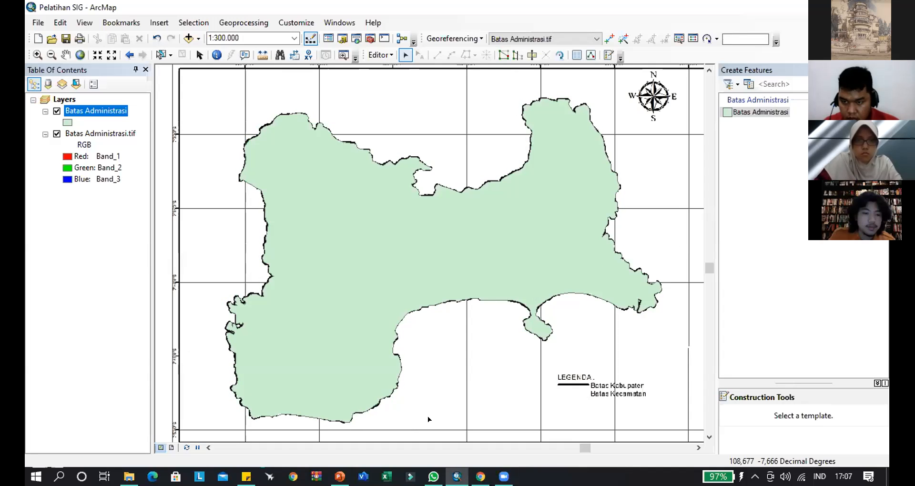
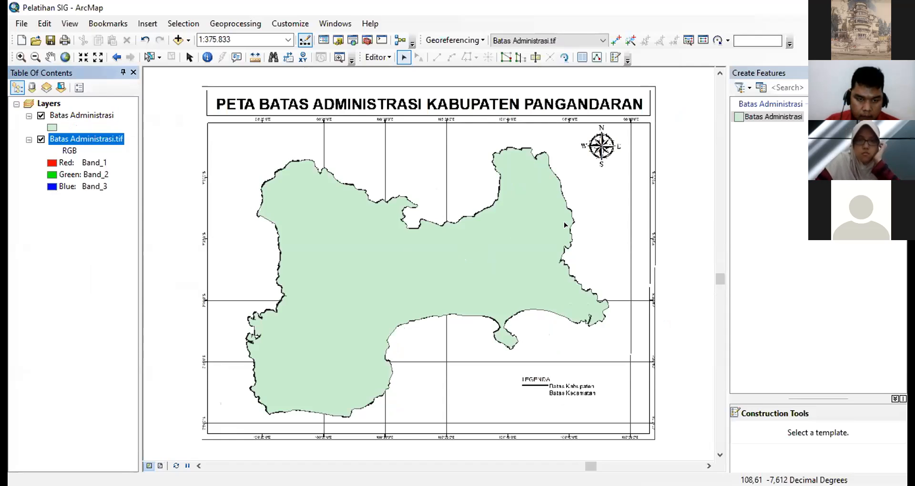
click(427, 279)
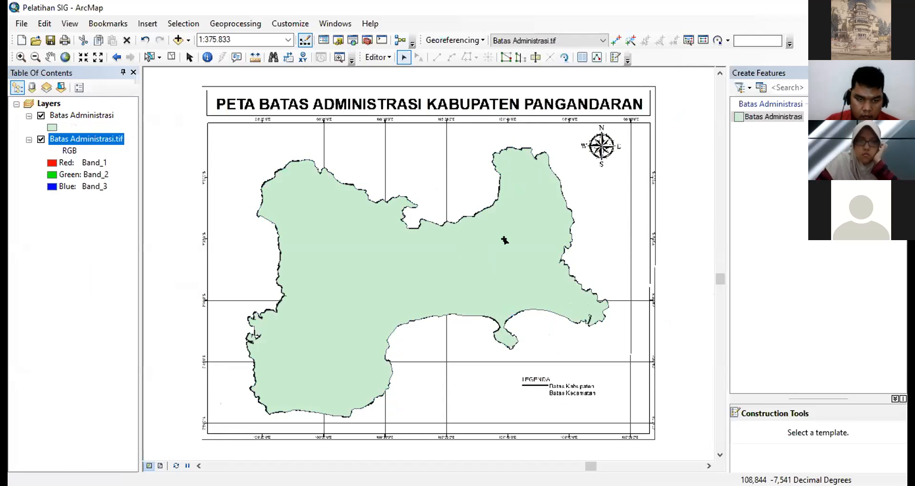
click(427, 279)
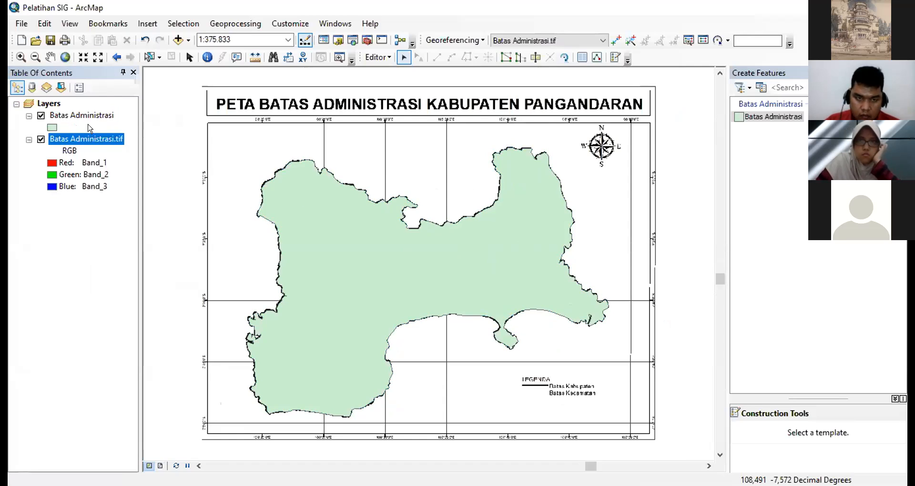
- Style the Batas Administrasi polygon symbol with no fill colour and a red outline of width 2
click(48, 126)
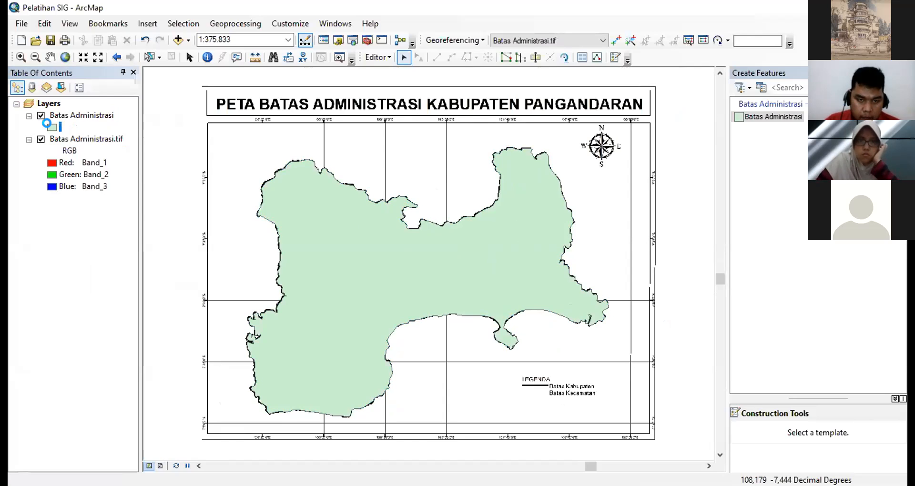
click(447, 168)
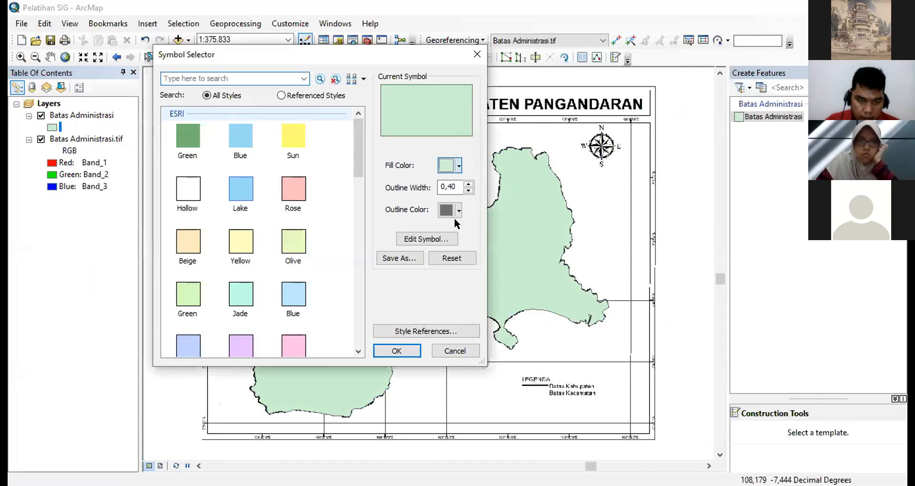
click(458, 167)
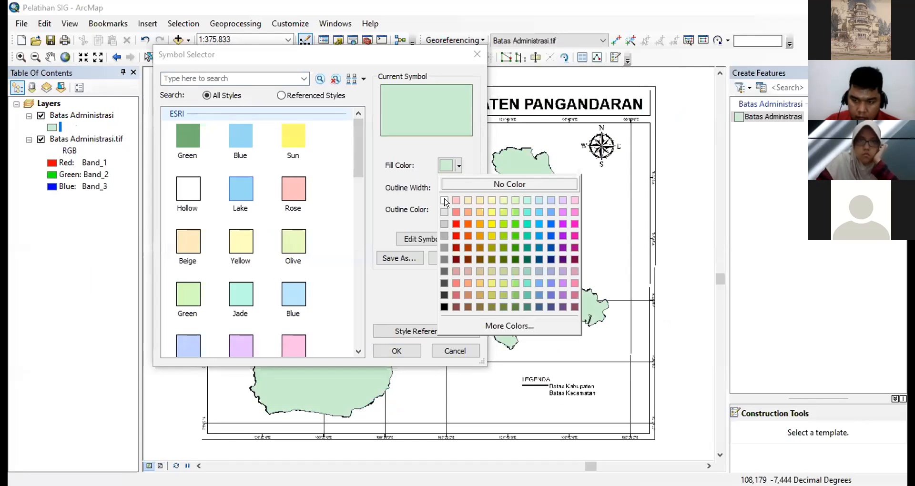
click(444, 186)
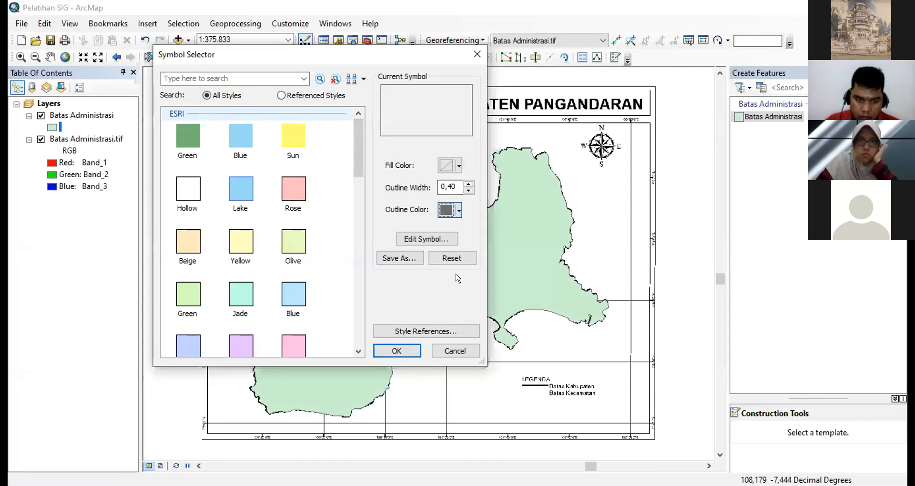
drag(458, 187, 404, 187)
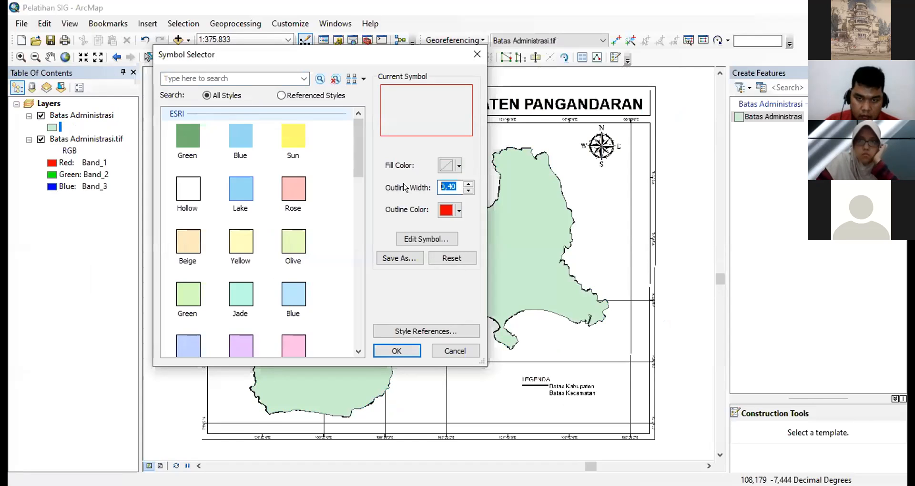
text(2)
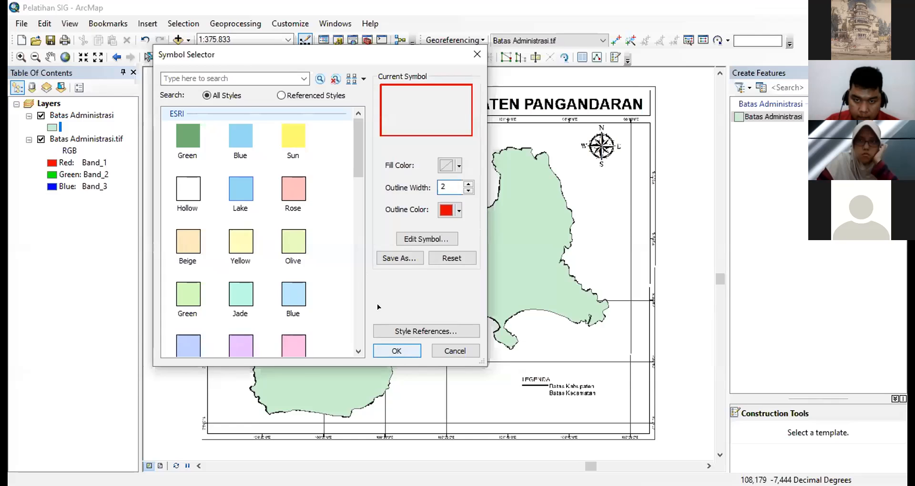
key(Return)
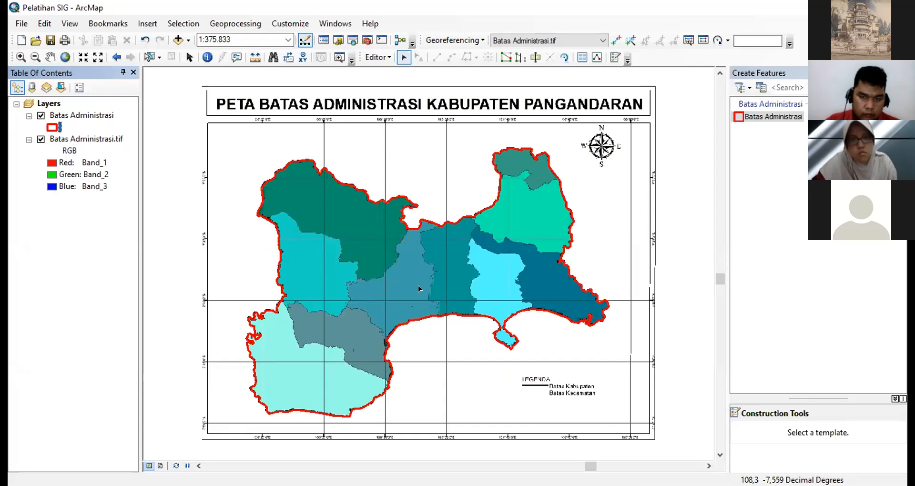
click(530, 58)
click(475, 270)
drag(432, 293, 492, 277)
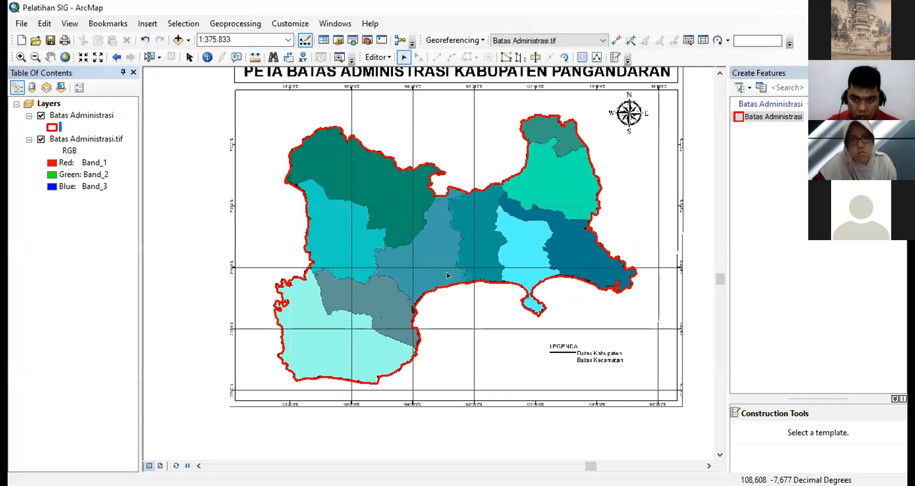
scroll(468, 177, up, 1)
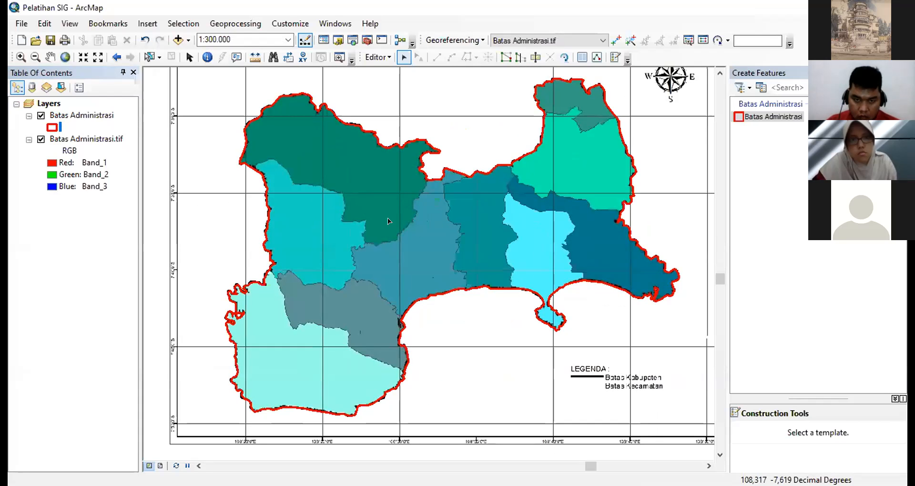
click(362, 173)
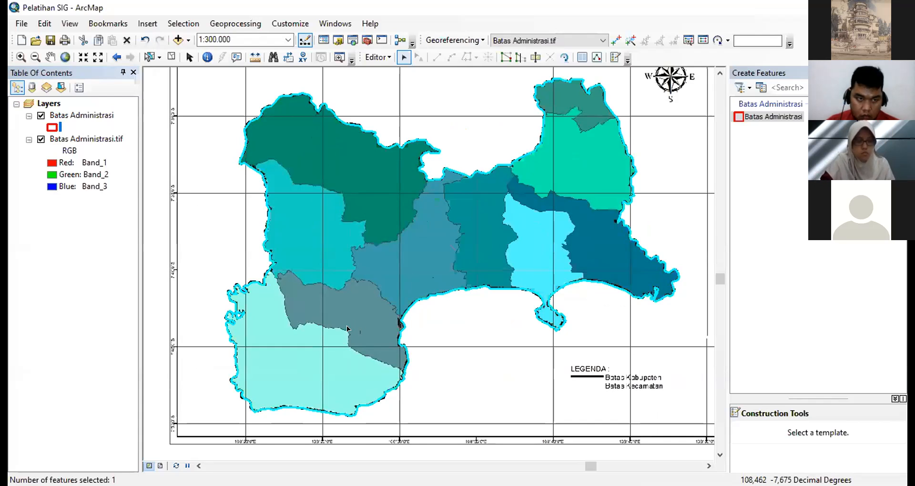
scroll(387, 283, up, 1)
drag(469, 224, 511, 161)
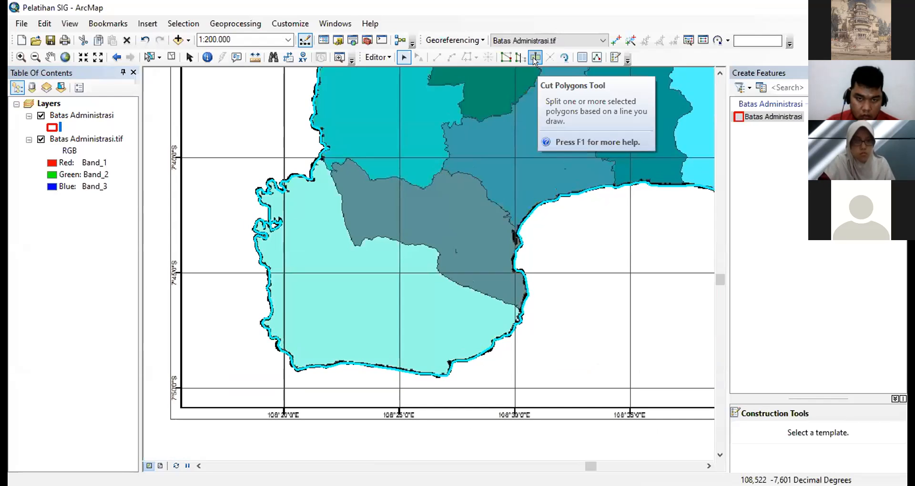
click(534, 59)
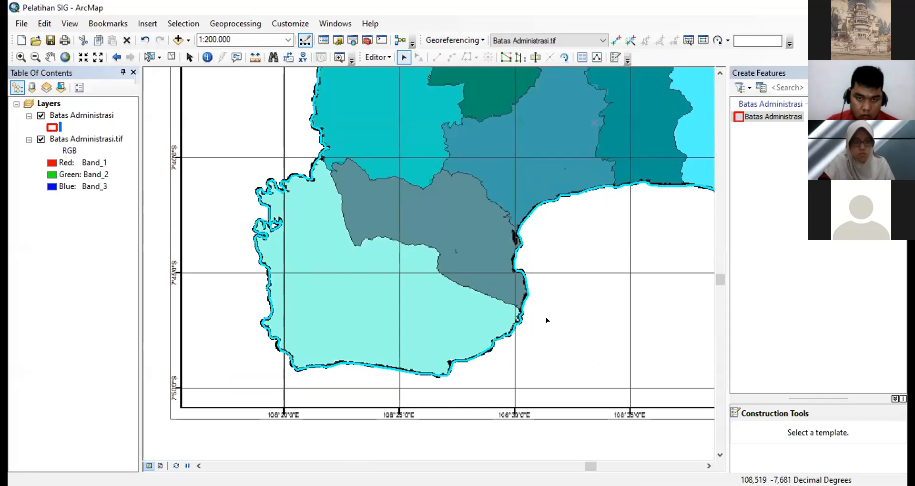
scroll(503, 328, up, 5)
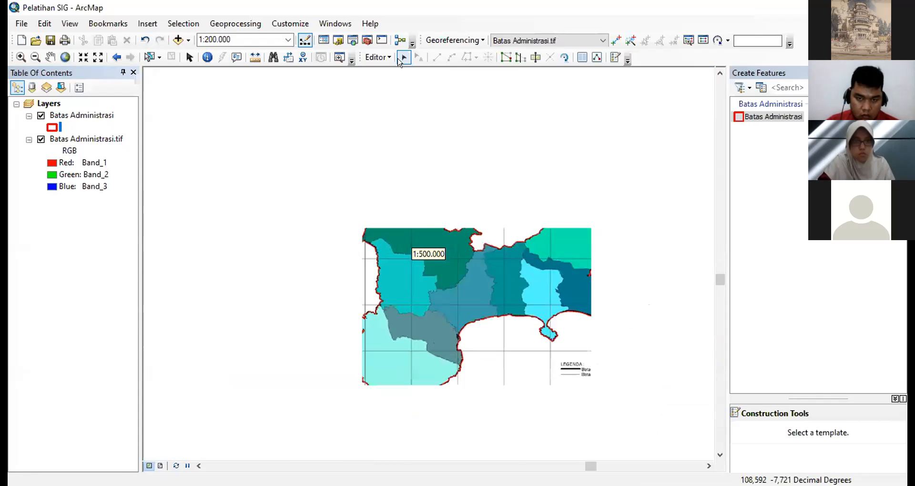
- Cut the selected boundary polygon with Cut Polygons along the district line separating the light turquoise southwestern area from the grey-teal area, coast to coast
click(403, 57)
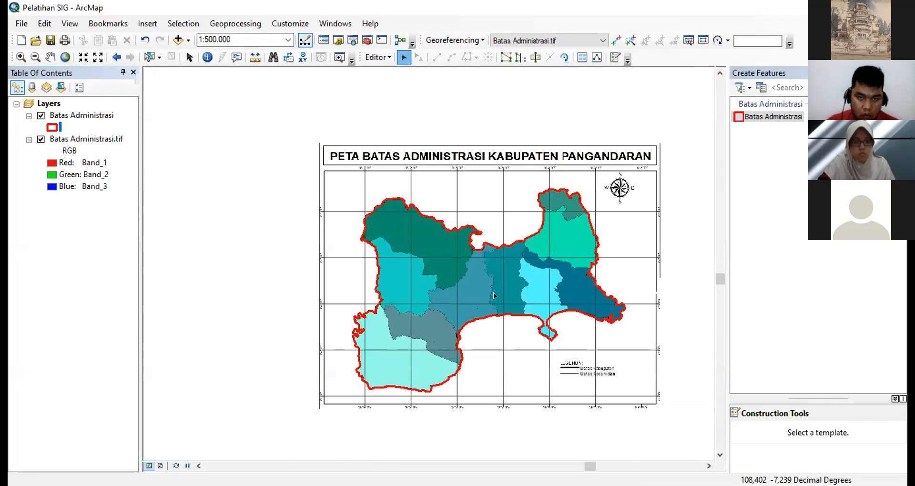
click(462, 248)
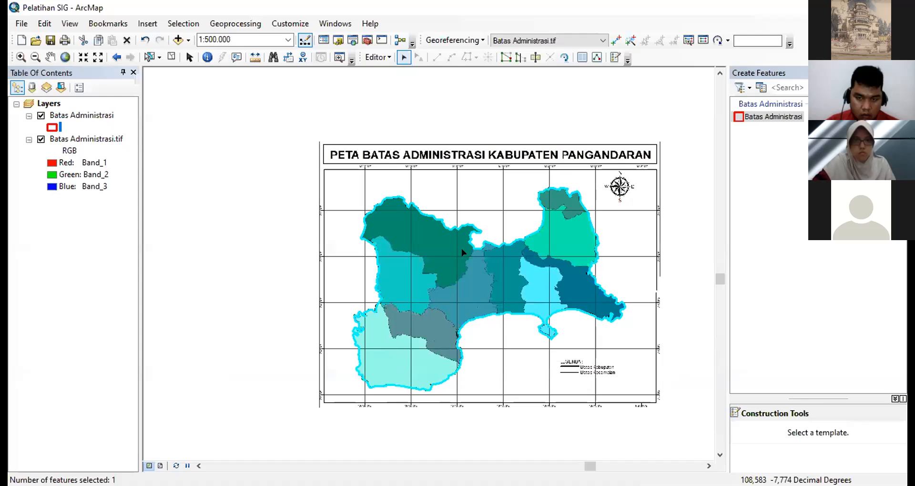
scroll(461, 248, down, 3)
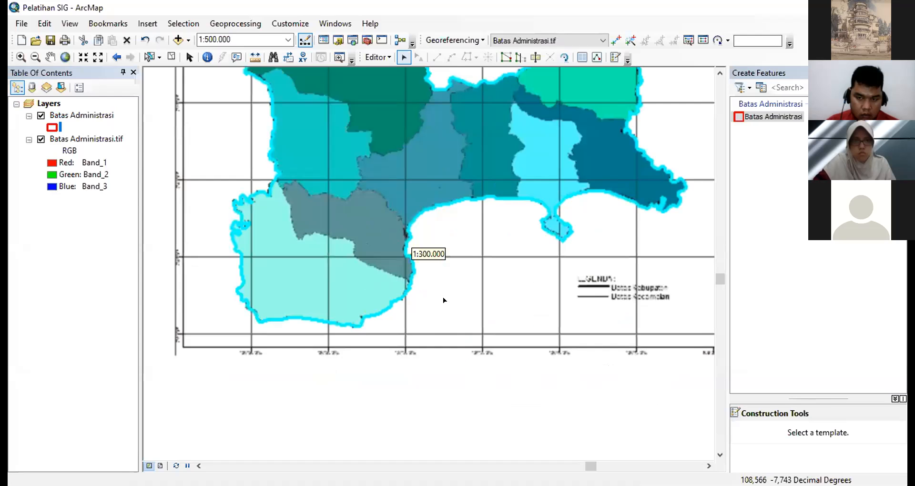
click(533, 57)
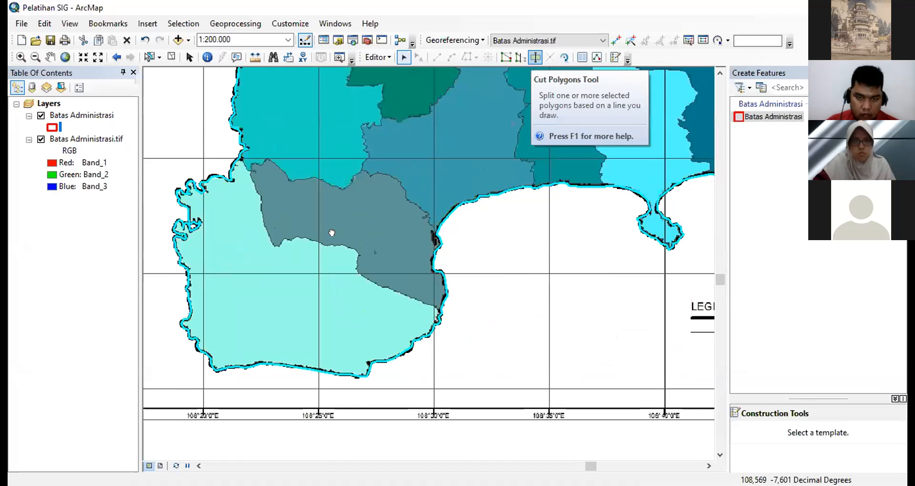
scroll(426, 254, down, 2)
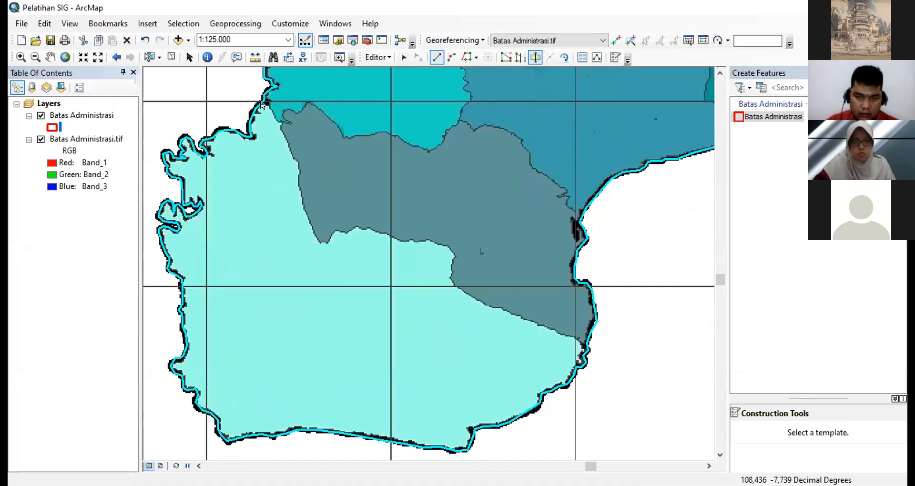
click(265, 102)
click(273, 115)
click(279, 124)
click(284, 139)
click(292, 152)
click(294, 160)
click(297, 169)
click(299, 180)
click(302, 195)
click(304, 205)
click(307, 217)
click(311, 230)
click(315, 238)
click(320, 245)
click(327, 245)
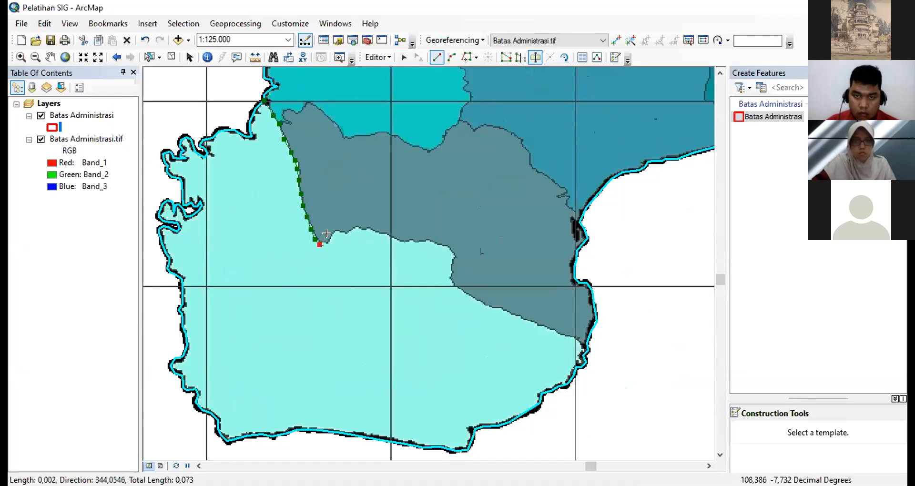
click(332, 237)
click(338, 231)
click(345, 234)
click(355, 230)
click(365, 229)
click(376, 232)
click(389, 237)
click(409, 241)
click(424, 241)
click(438, 242)
click(449, 251)
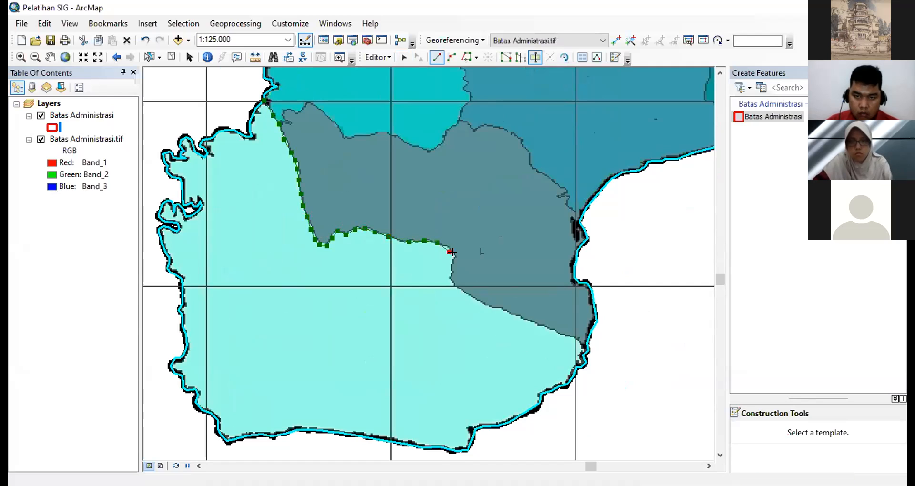
key(ctrl+z)
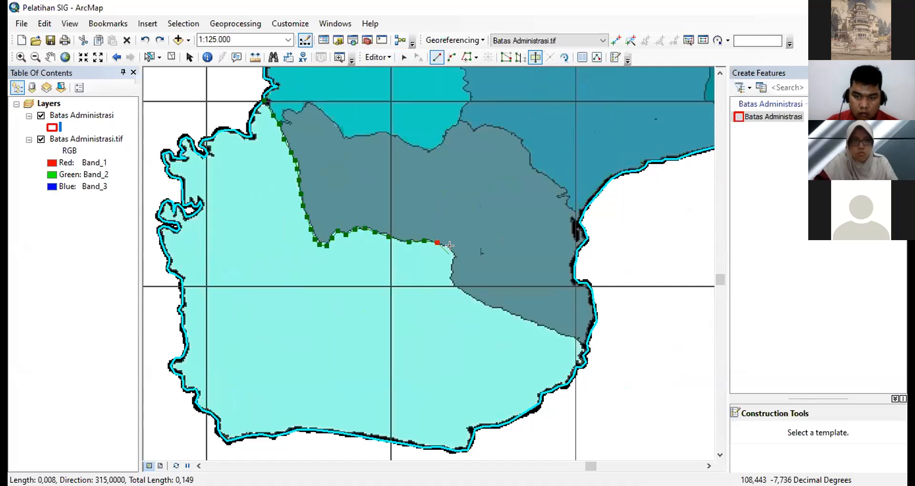
click(453, 247)
click(455, 255)
click(452, 263)
click(451, 275)
click(455, 283)
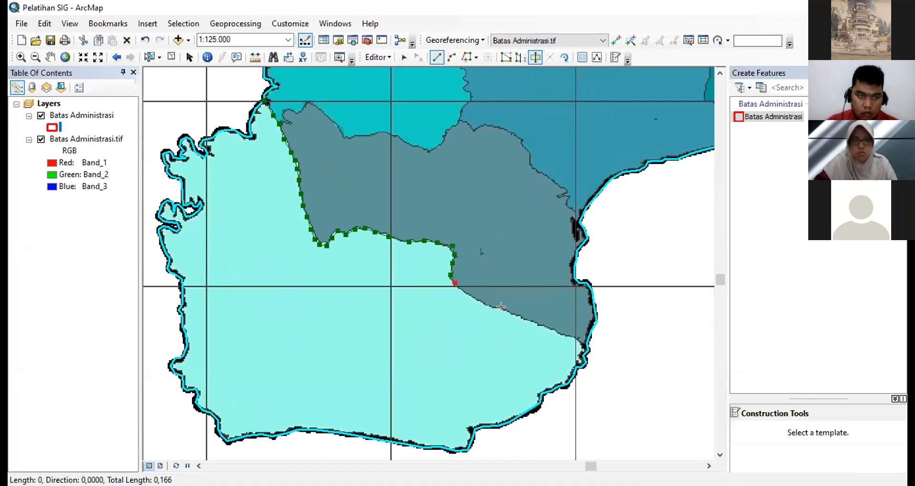
click(481, 304)
click(498, 309)
click(524, 318)
click(541, 325)
click(556, 332)
click(572, 338)
click(586, 342)
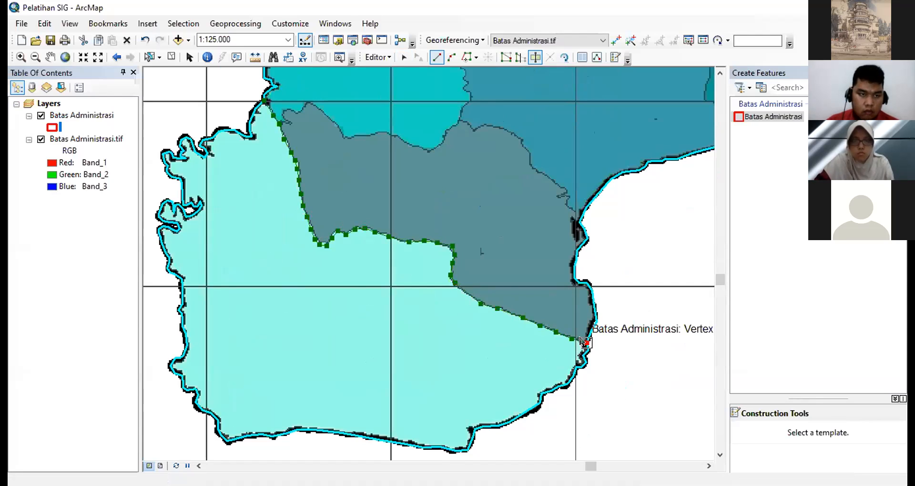
double_click(581, 338)
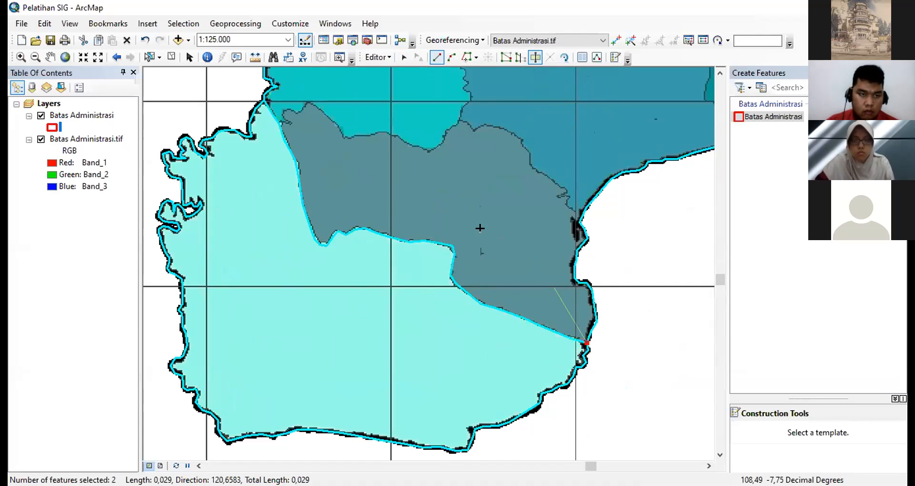
- Try another polygon cut with a zigzag line sketched over the sea east of the new district border
right_click(665, 289)
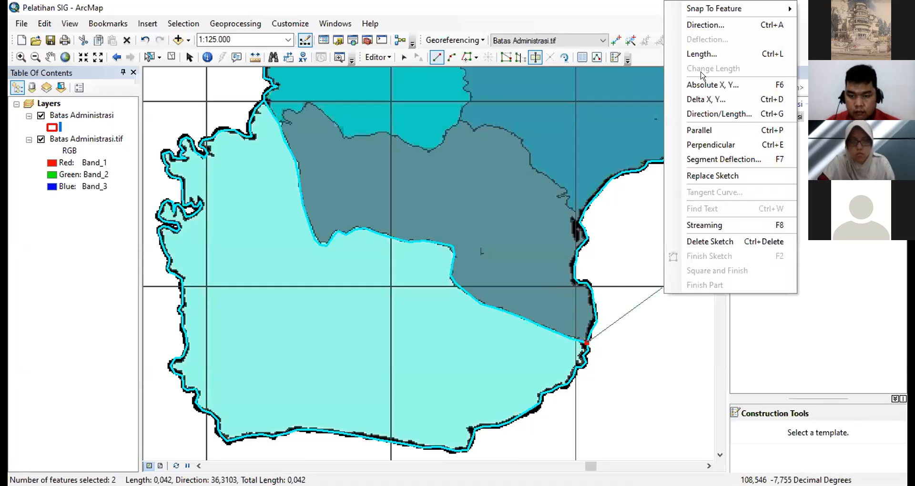
click(634, 268)
click(644, 328)
click(607, 351)
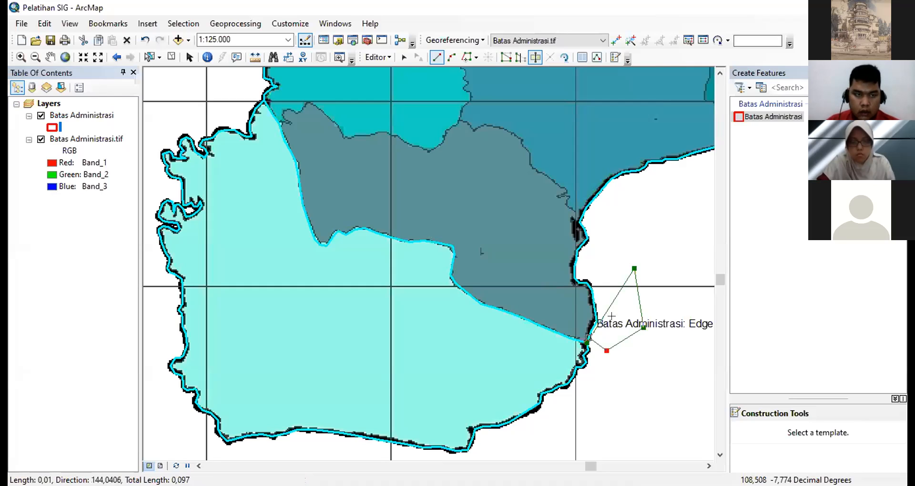
right_click(612, 312)
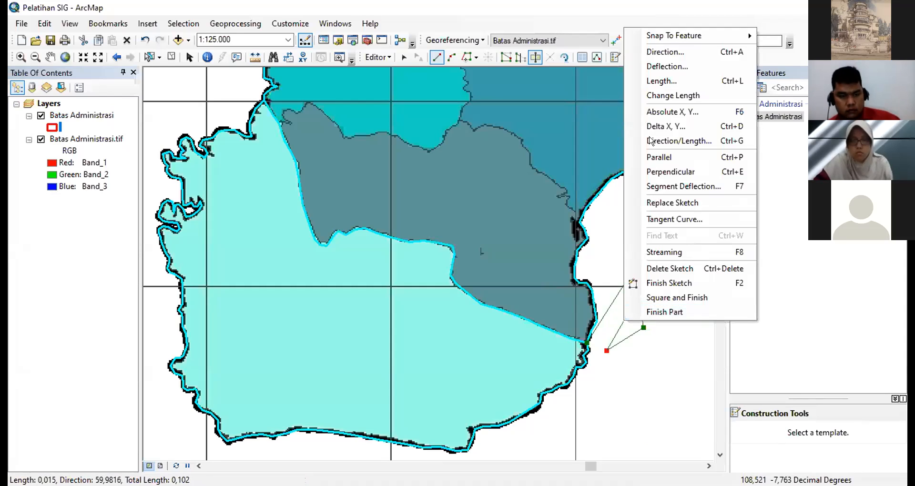
double_click(625, 245)
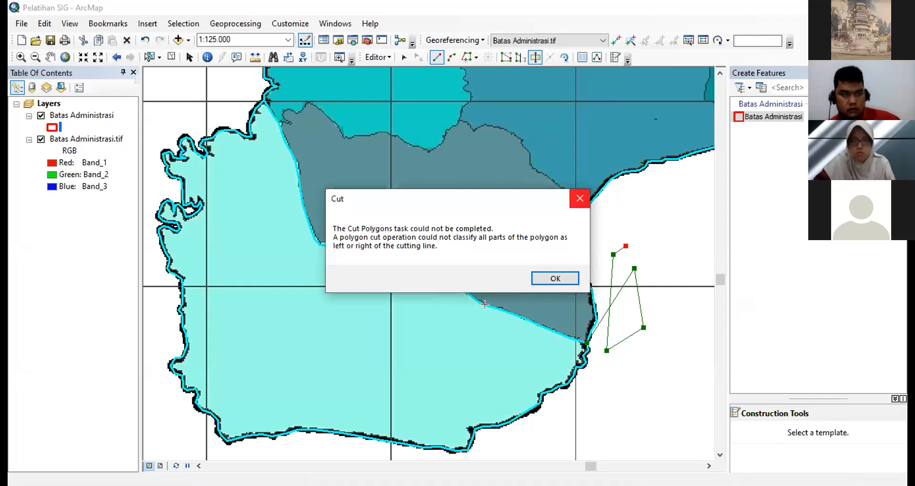
- Check the split by selecting the southwestern piece and the remaining polygon in turn at 1:400.000, and clear the selection
scroll(532, 317, down, 3)
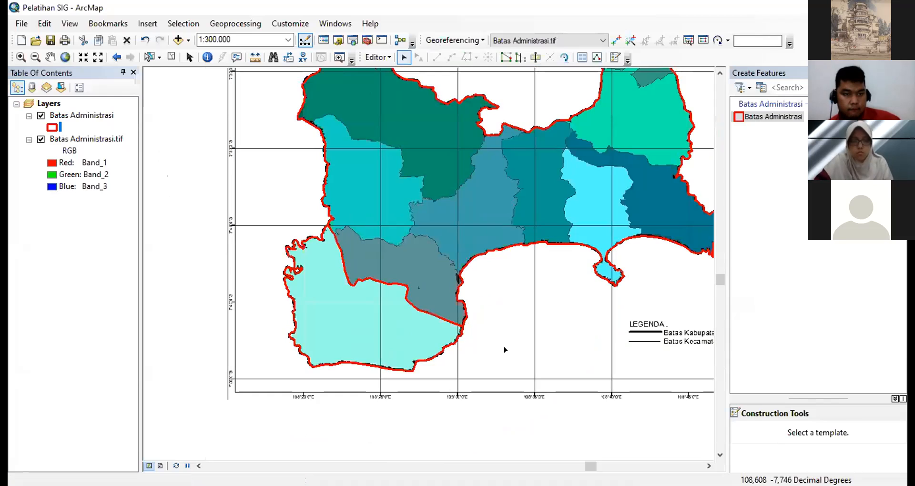
scroll(439, 265, down, 1)
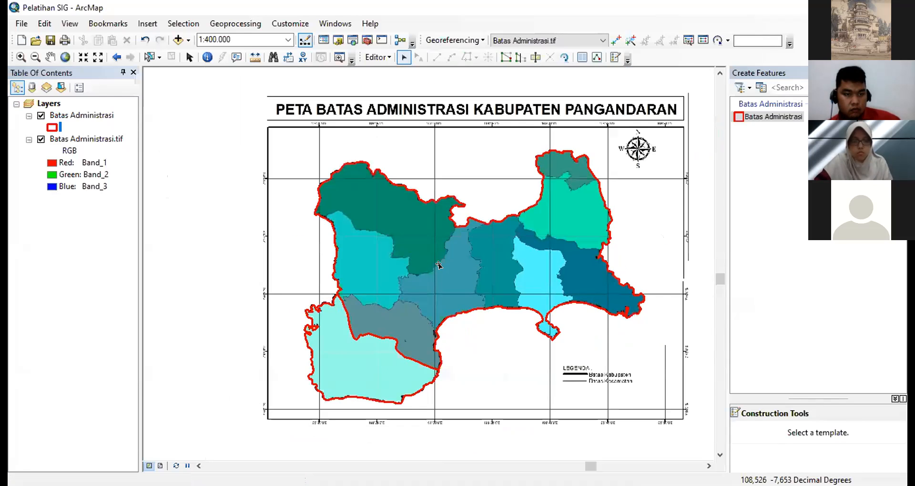
click(369, 358)
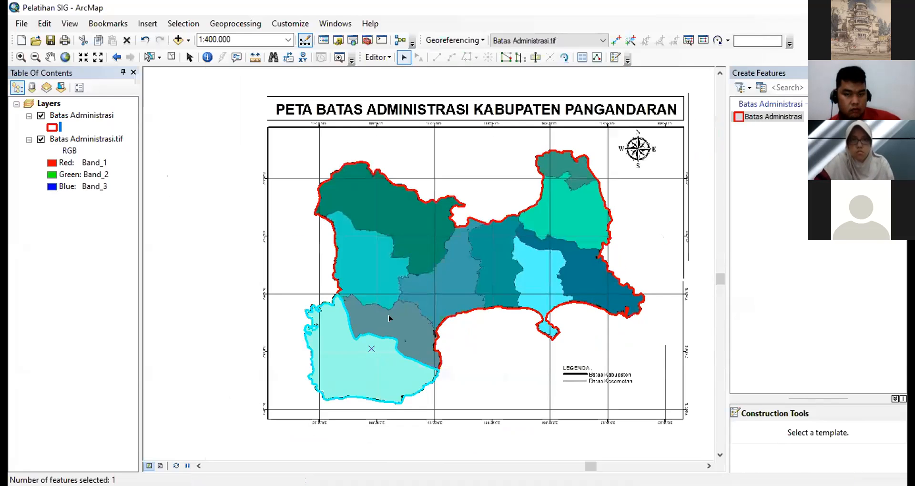
click(395, 296)
click(373, 370)
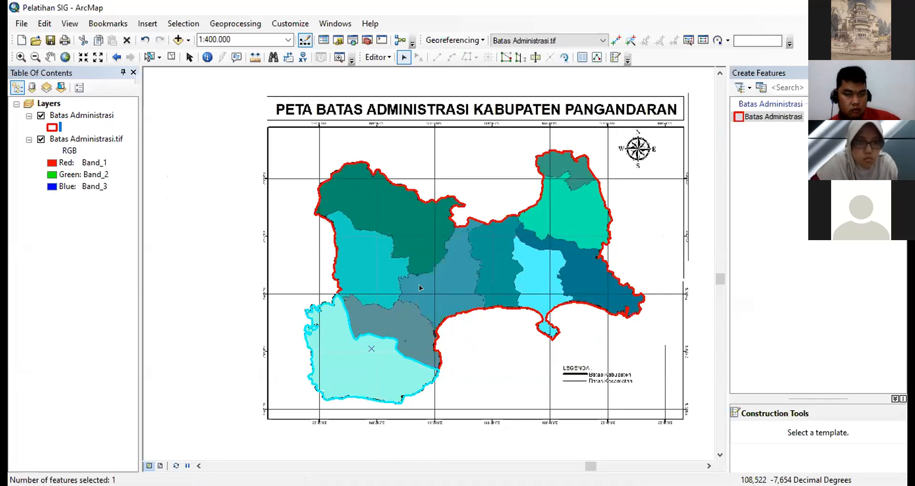
shift+click(481, 224)
click(484, 370)
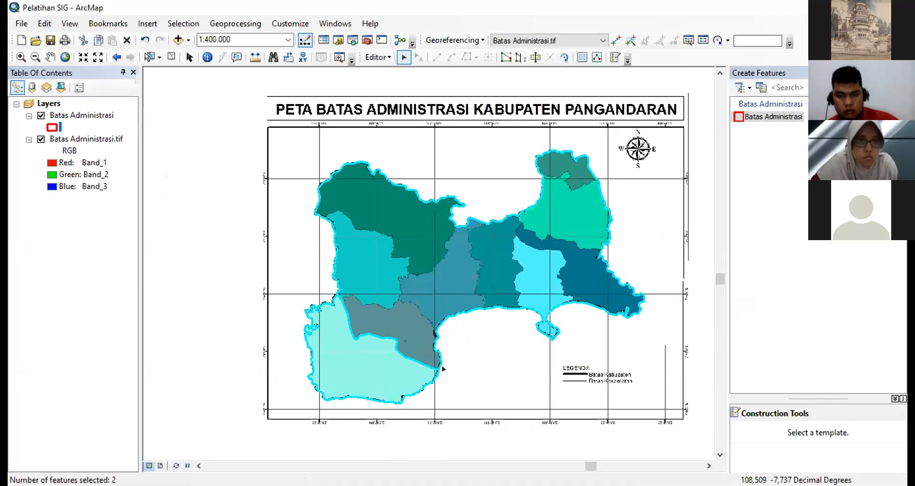
- Select the light turquoise southwestern piece and the rest of the regency in turn to examine them as separate polygons
click(356, 369)
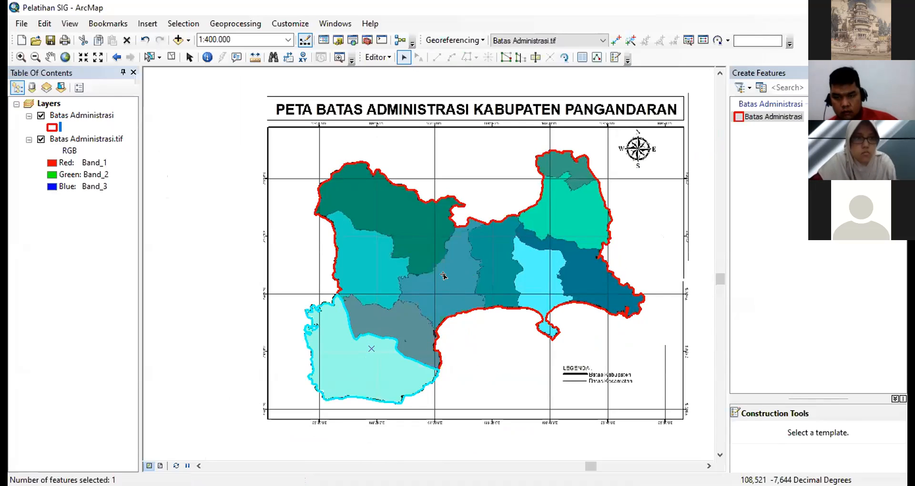
click(490, 252)
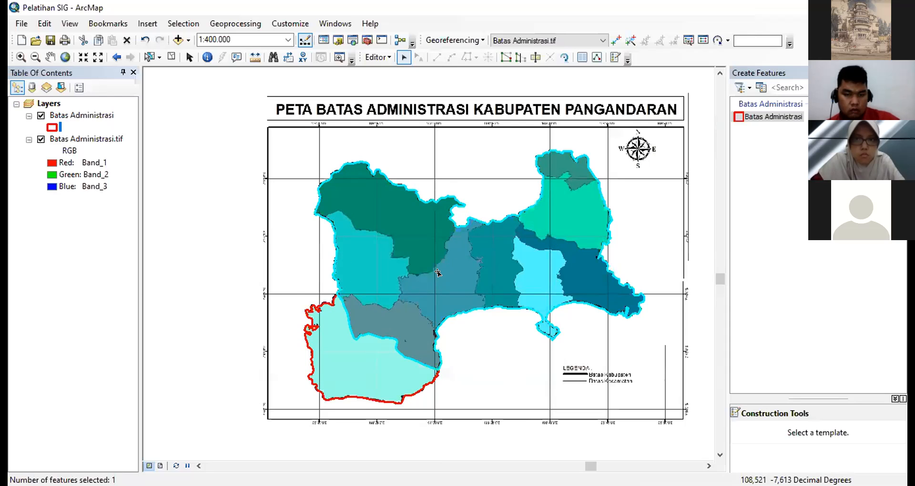
click(15, 23)
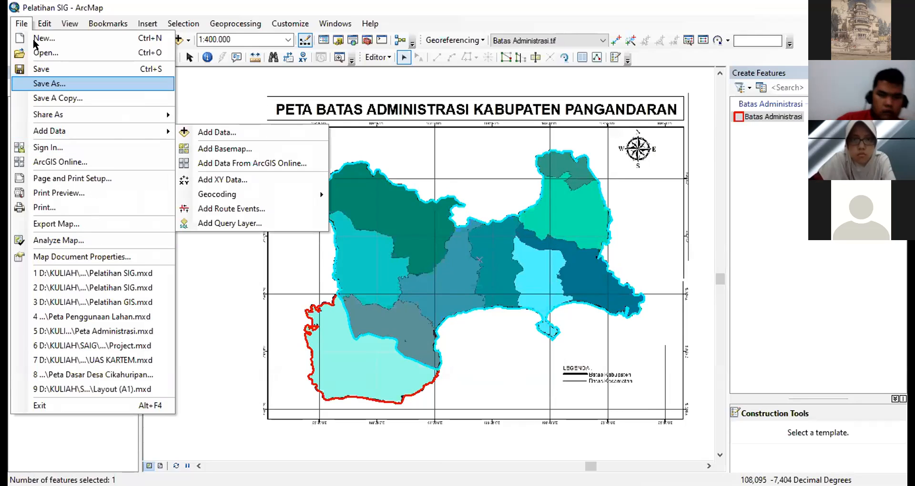
click(23, 25)
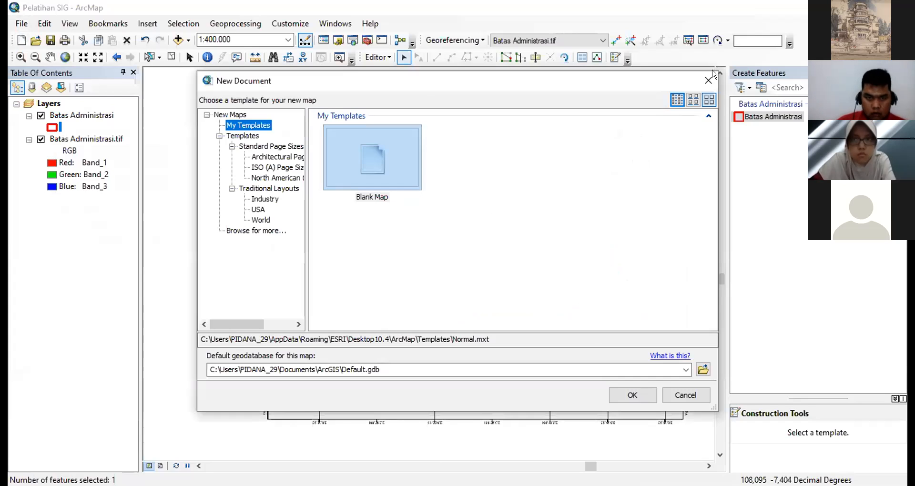
click(709, 79)
click(22, 23)
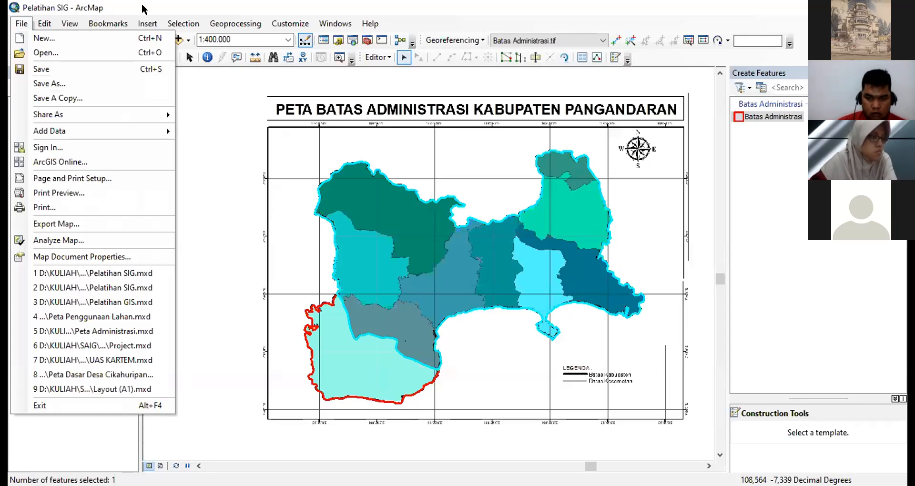
click(200, 97)
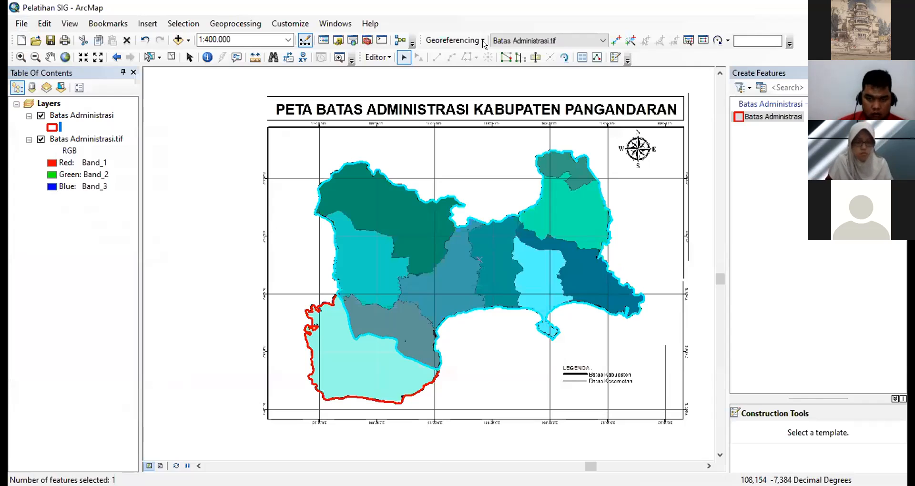
- Stop the edit session on the Batas Administrasi layer and save the edits
click(453, 40)
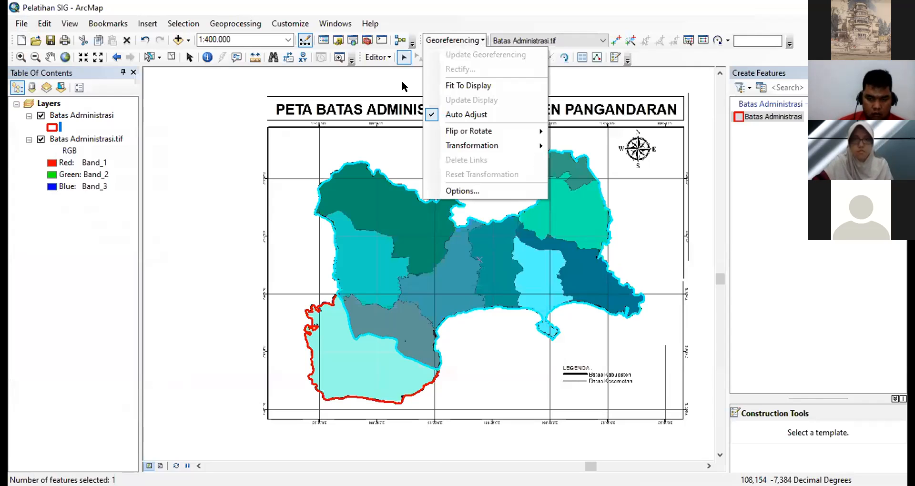
click(378, 58)
click(402, 87)
click(413, 290)
- Open the Pelatihan SIG map document from the Pelatihan Biologi folder, saving the changes to the current map
click(22, 24)
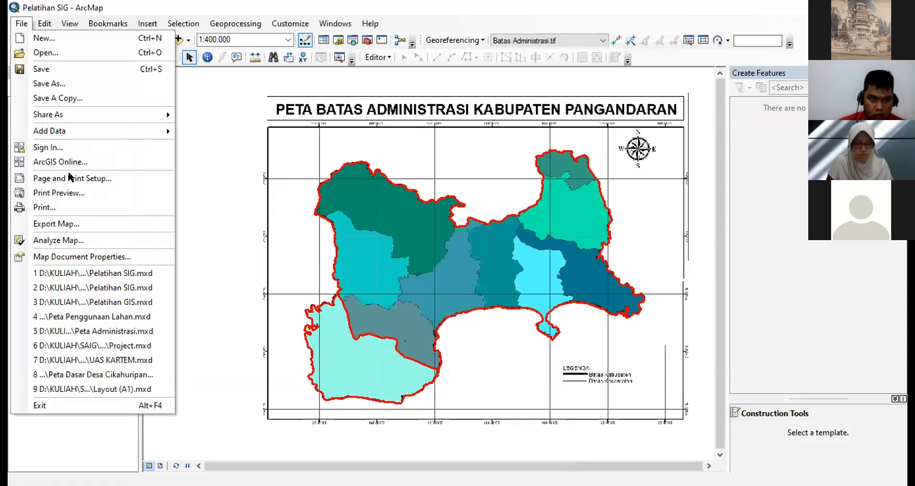
click(44, 53)
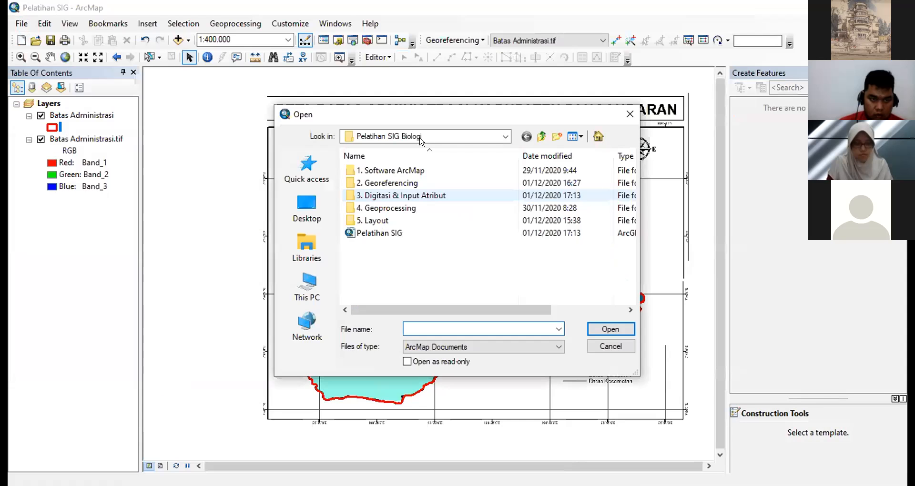
click(419, 137)
click(403, 337)
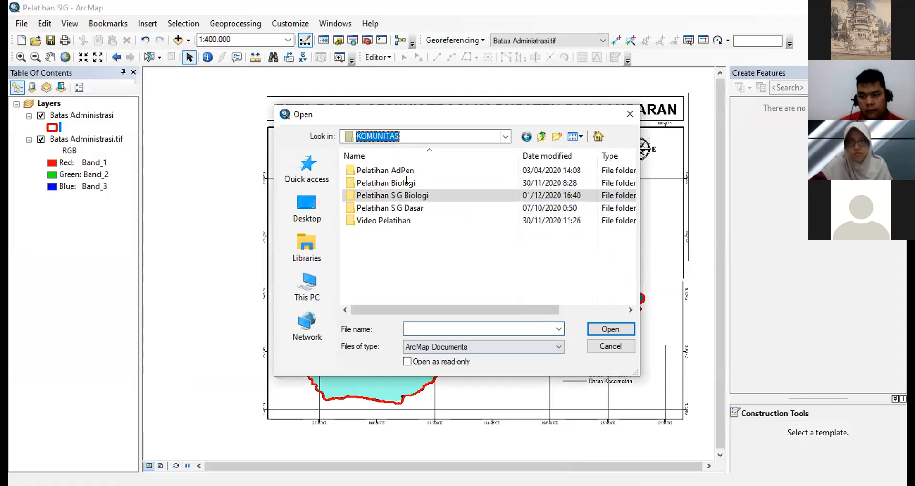
double_click(408, 182)
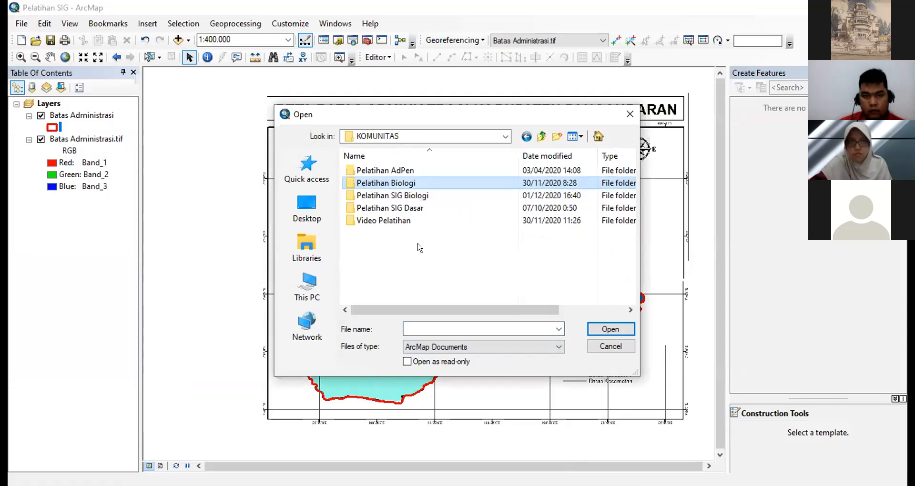
click(605, 328)
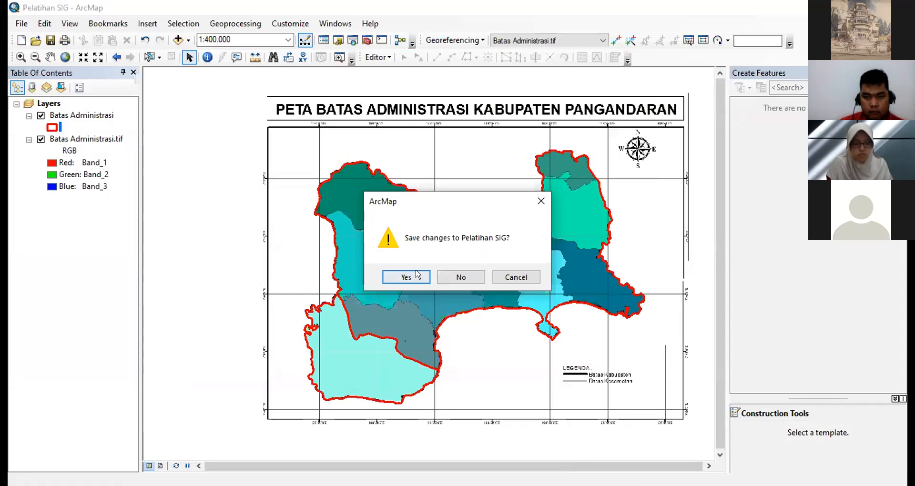
click(406, 277)
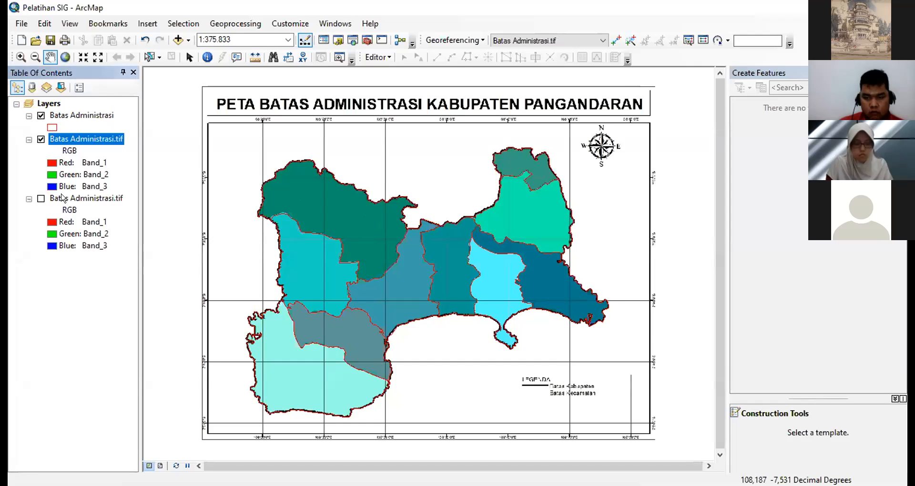
- Remove the hidden duplicate Batas Administrasi.tif layer and hide the remaining raster so that only the digitized district outlines are displayed
click(62, 198)
key(Delete)
click(41, 140)
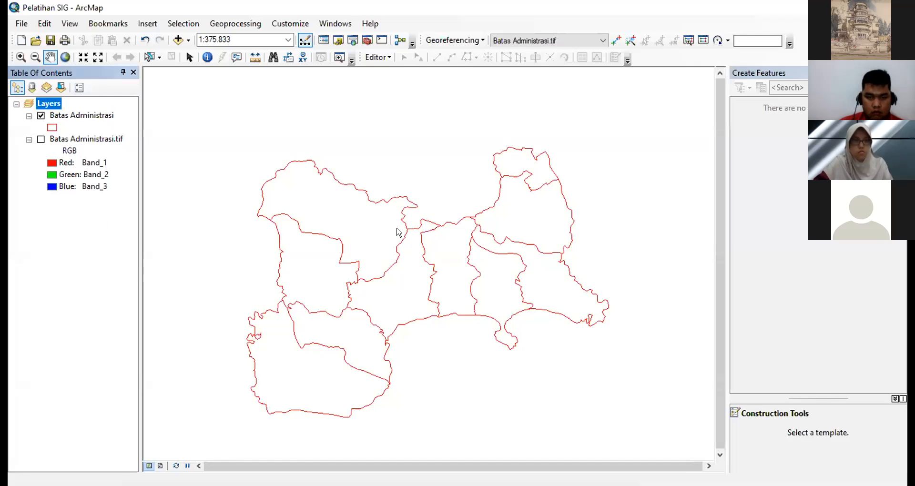
drag(434, 348, 438, 312)
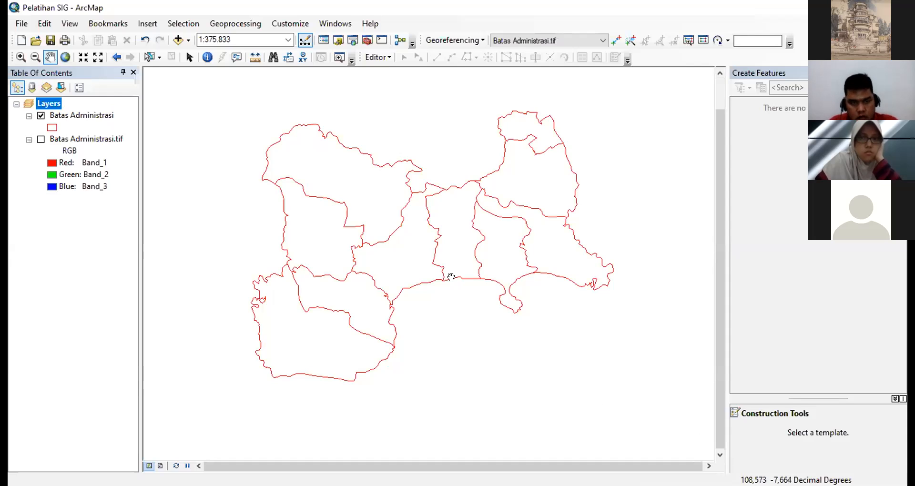
drag(441, 255, 451, 276)
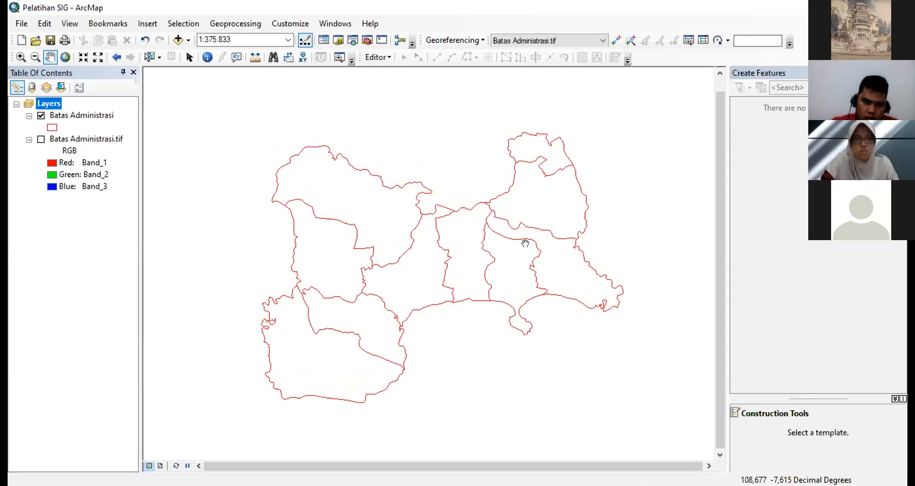
drag(503, 270, 500, 271)
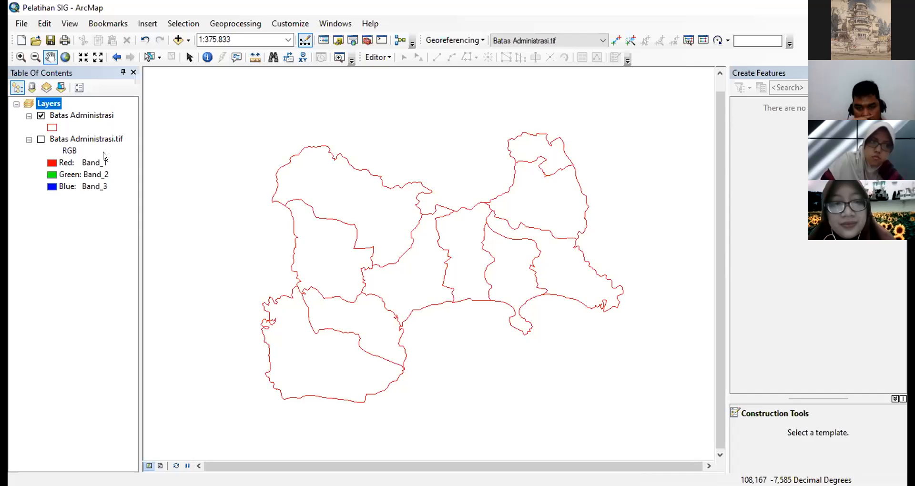
- Display the Batas Administrasi.tif raster again and examine how closely the digitized borders follow its western and northern boundary lines
click(41, 139)
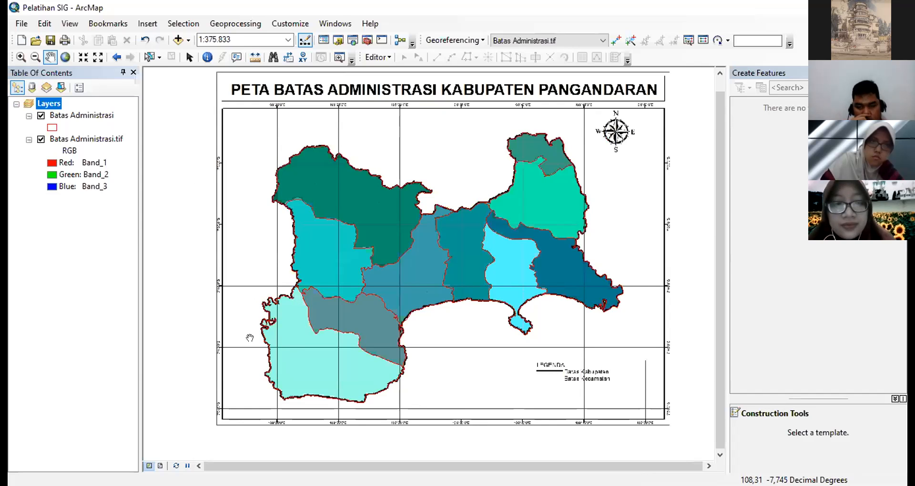
scroll(234, 298, up, 3)
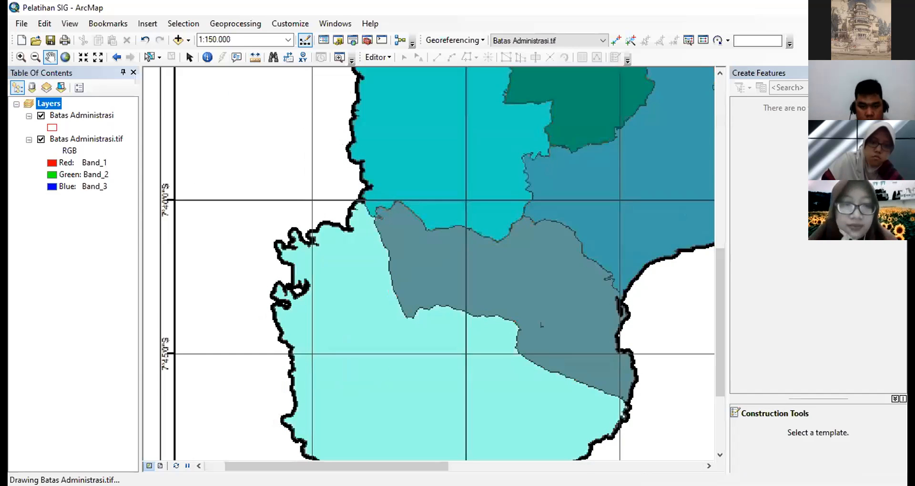
scroll(290, 286, up, 3)
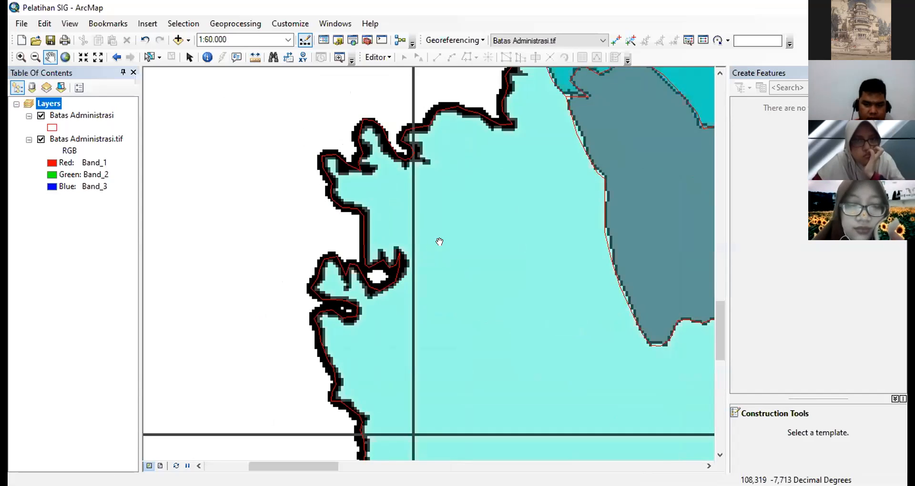
scroll(449, 253, up, 5)
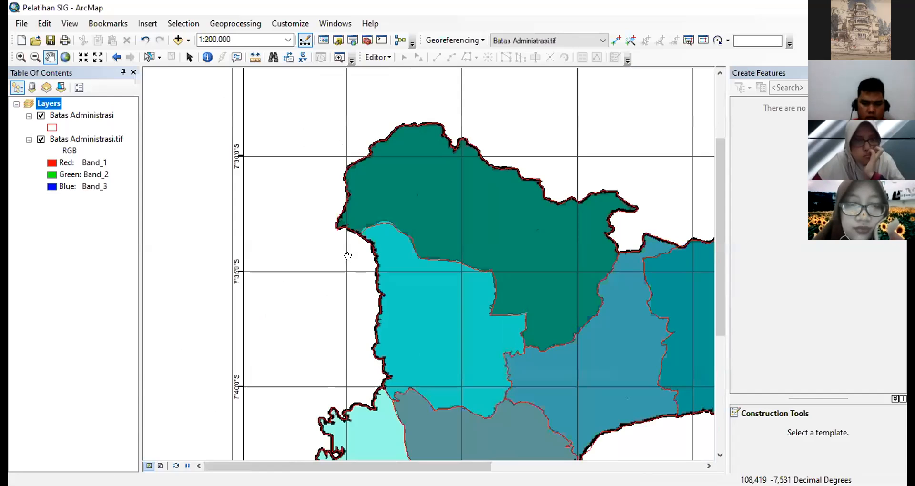
scroll(376, 255, down, 4)
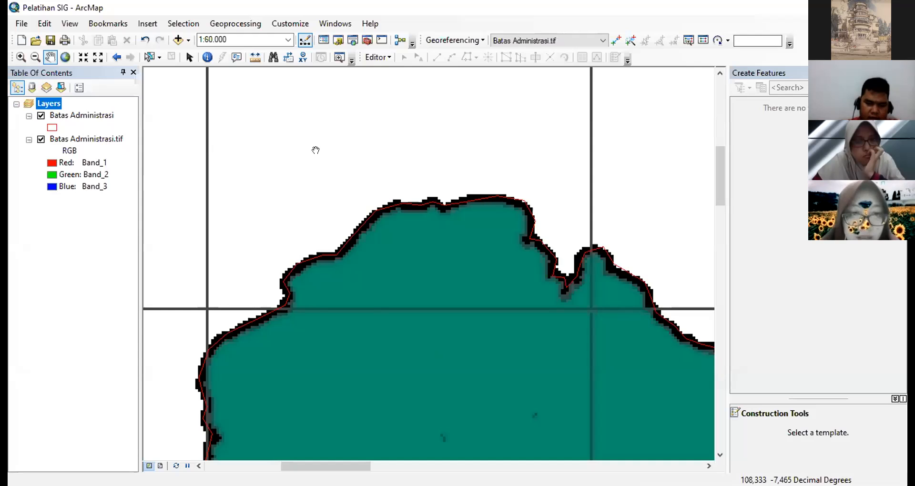
right_click(90, 117)
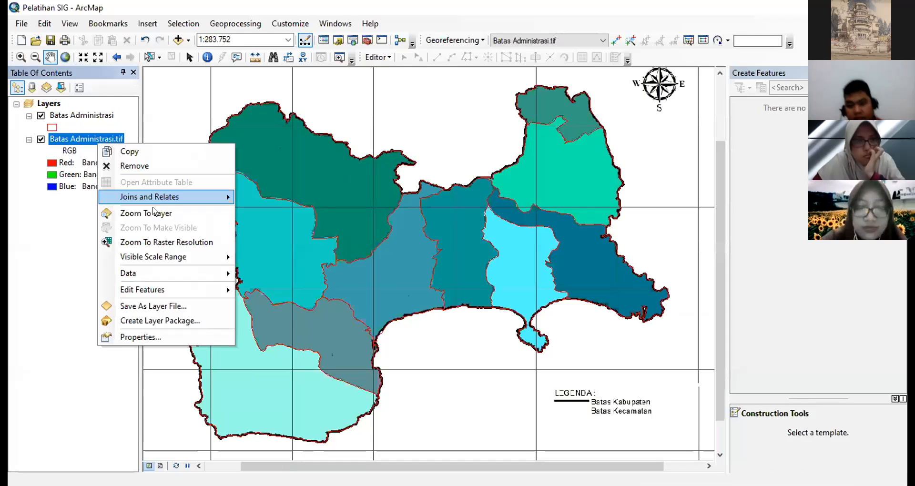
right_click(97, 141)
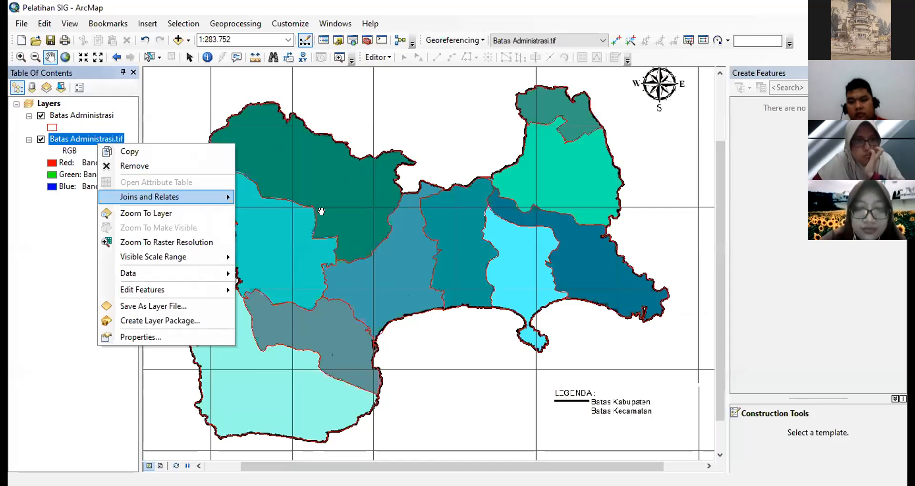